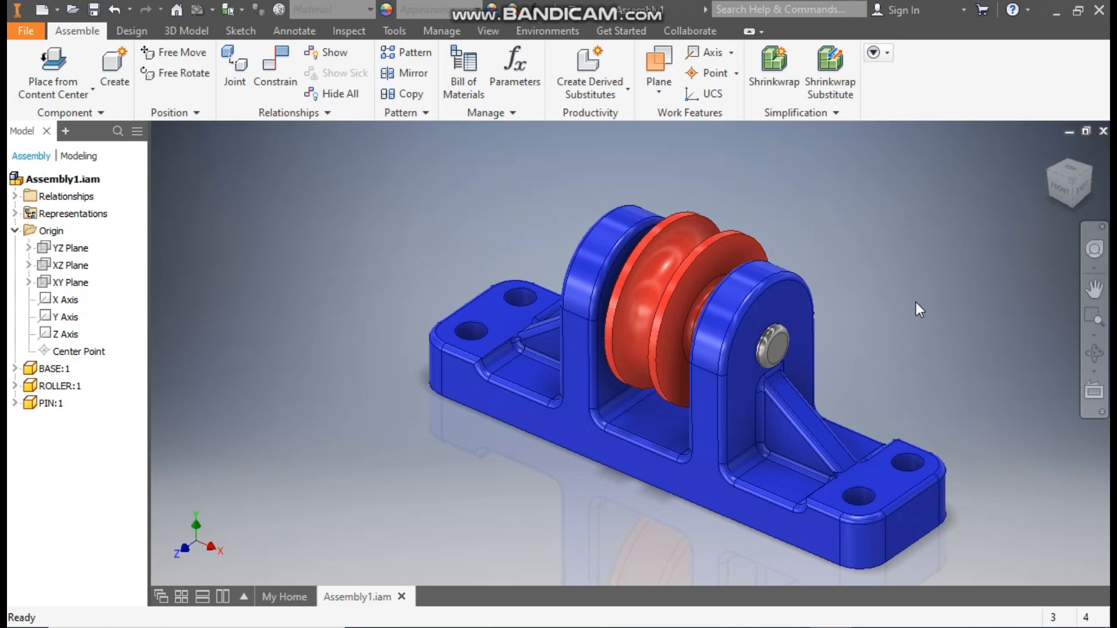
Step: Inspect the base, roller and pin of the assembly one by one, returning to the assembly after each
left_click(798, 299)
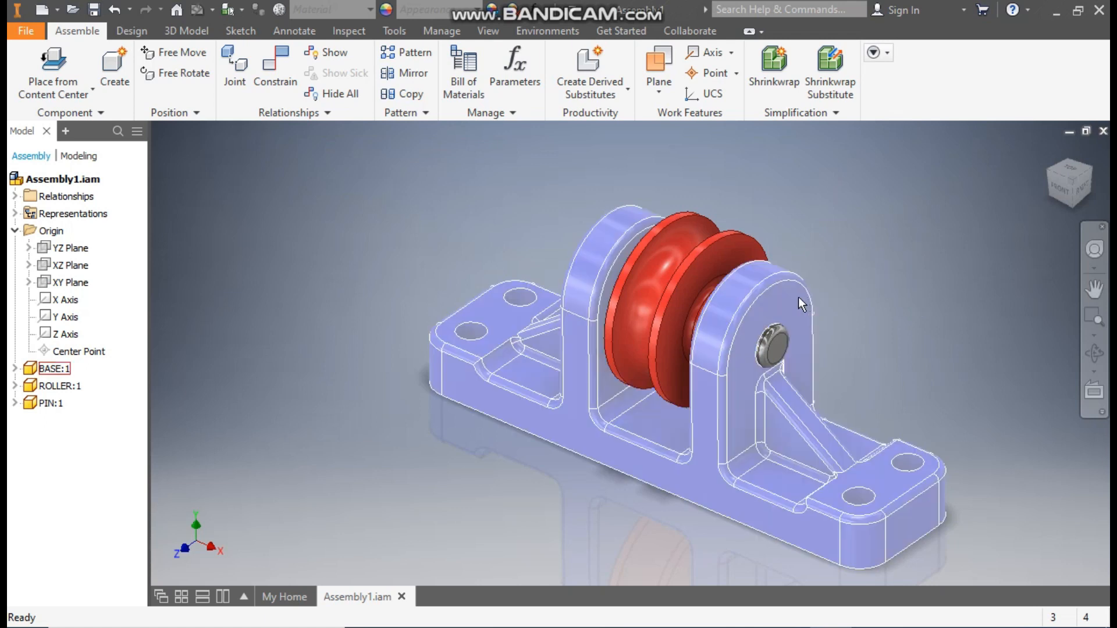
double_click(798, 297)
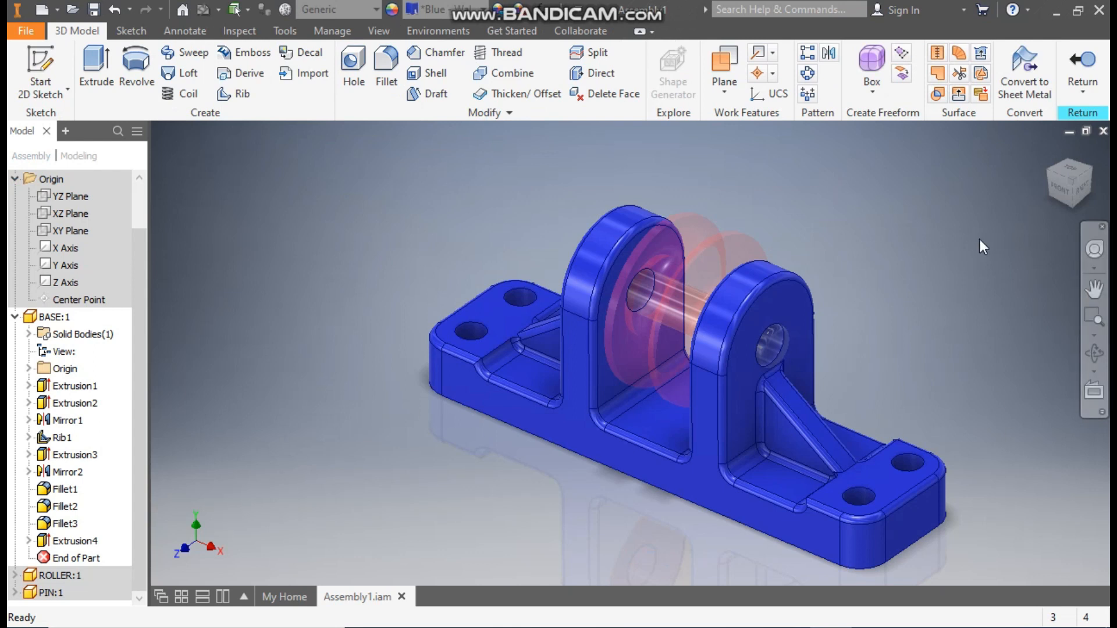
left_click(1083, 69)
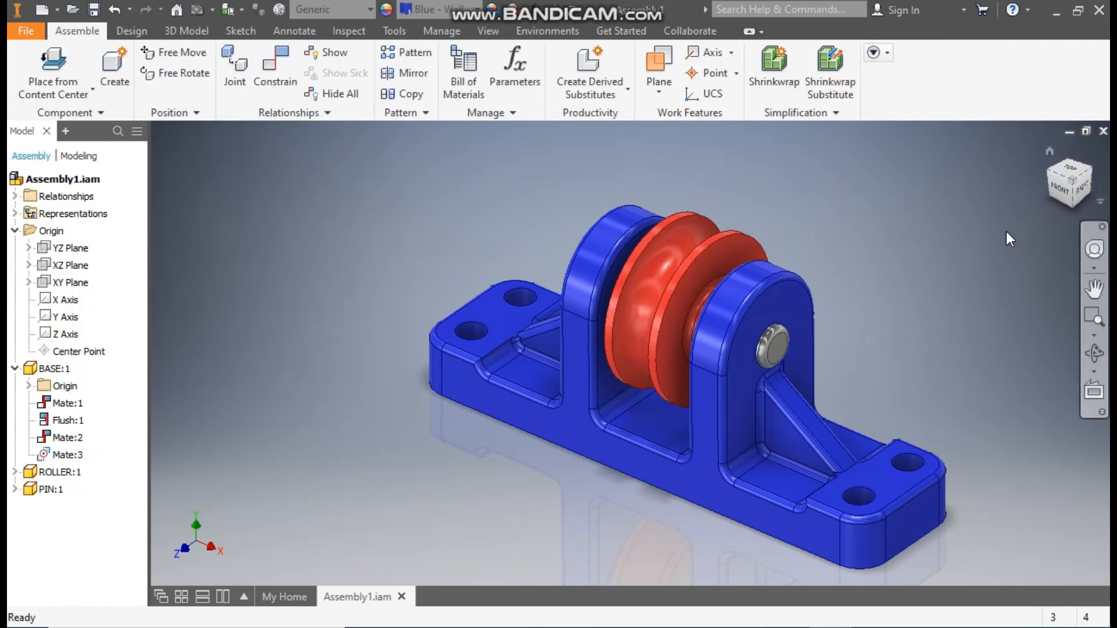
left_click(736, 232)
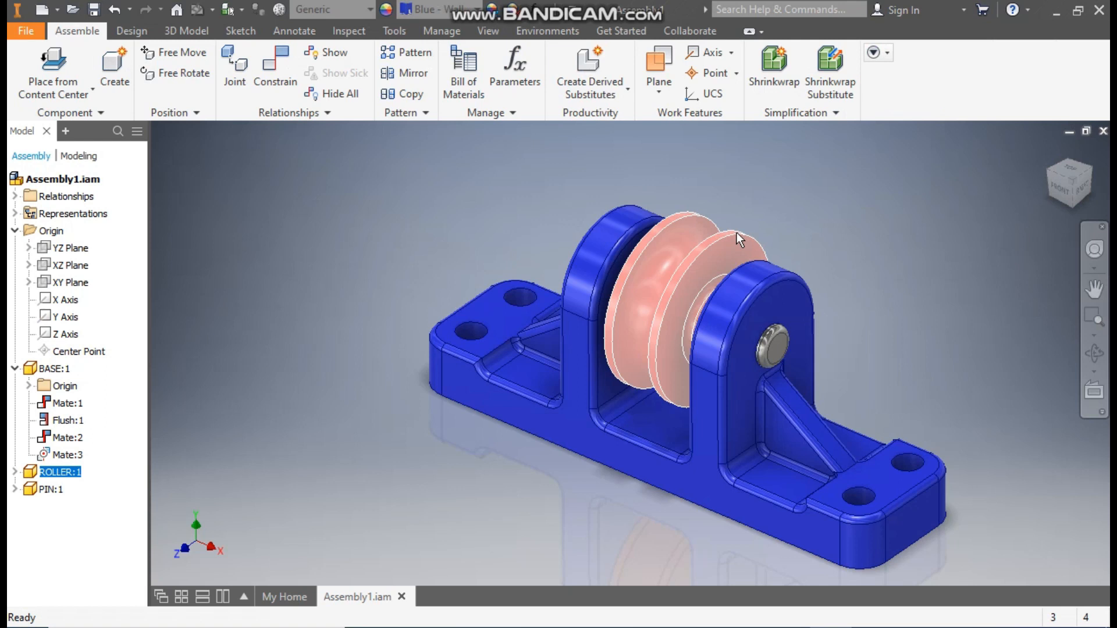
double_click(736, 232)
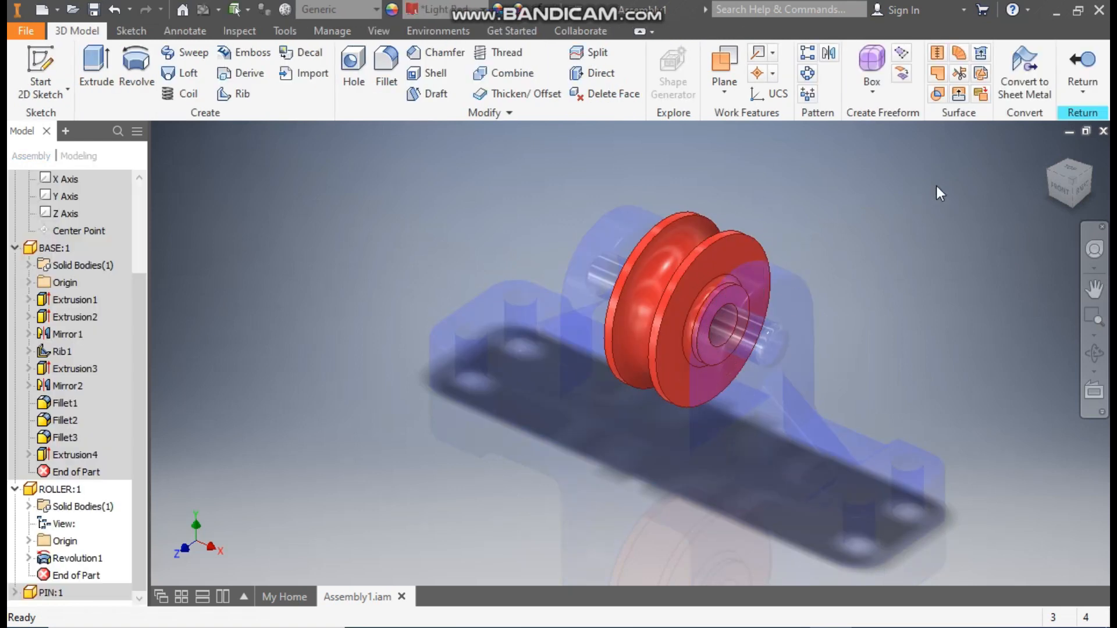
left_click(1082, 65)
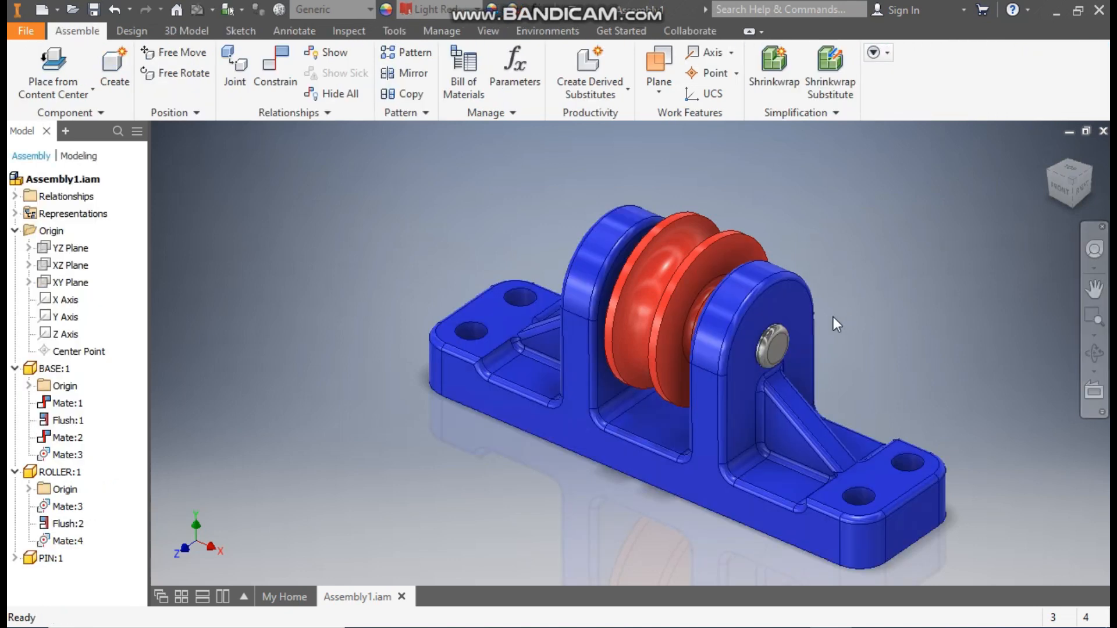
double_click(769, 339)
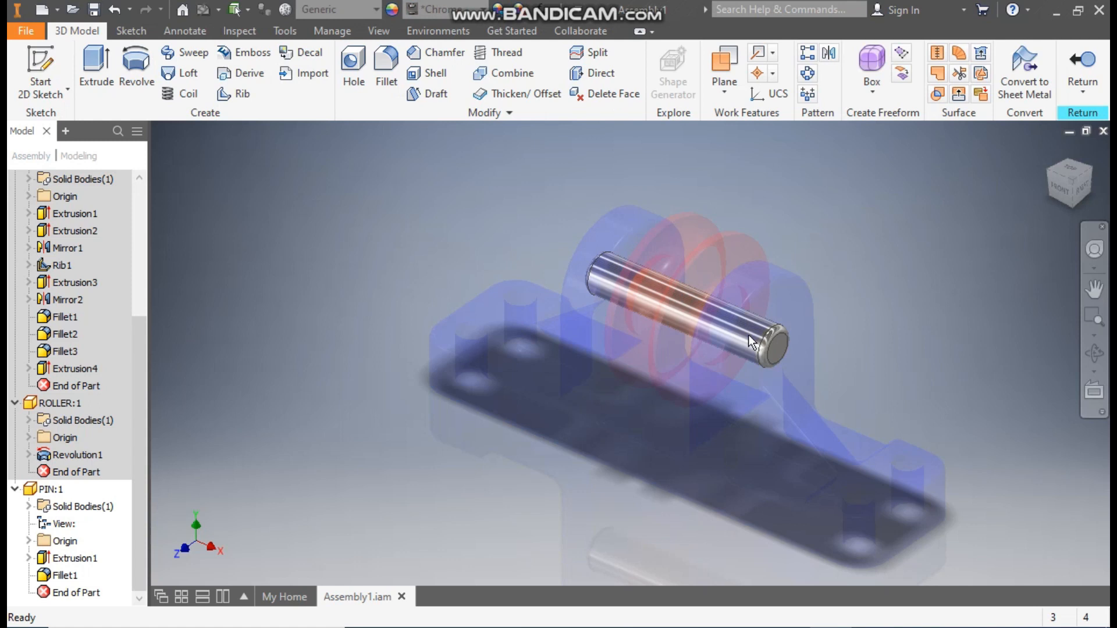
left_click(1082, 65)
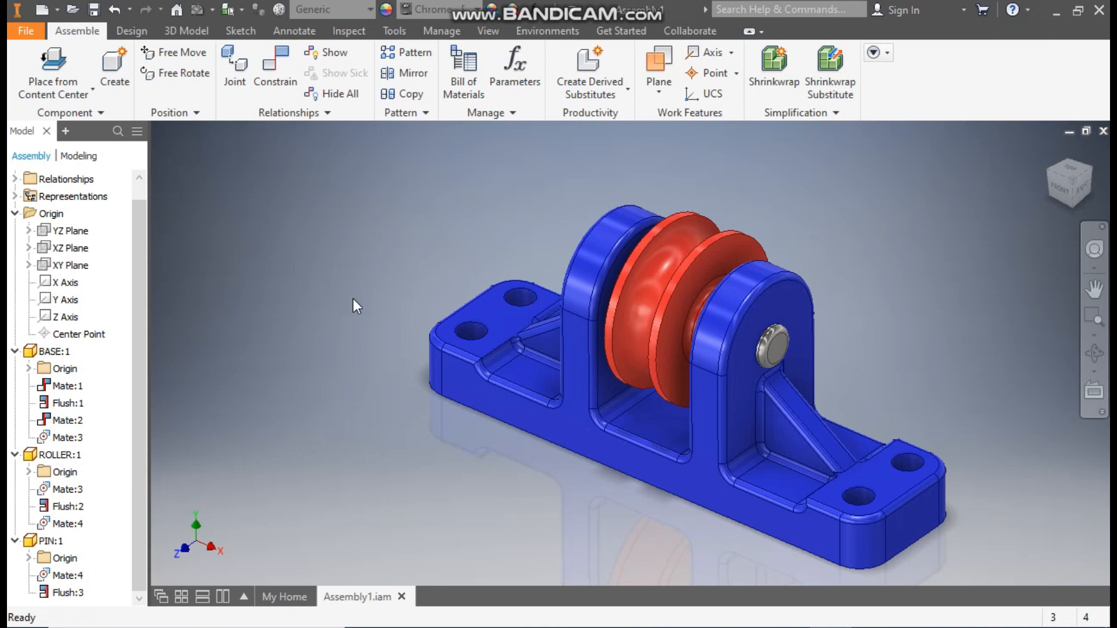
Step: Create a new part from the metric Standard (mm).ipt template and start a 2D sketch on the front plane
left_click(40, 15)
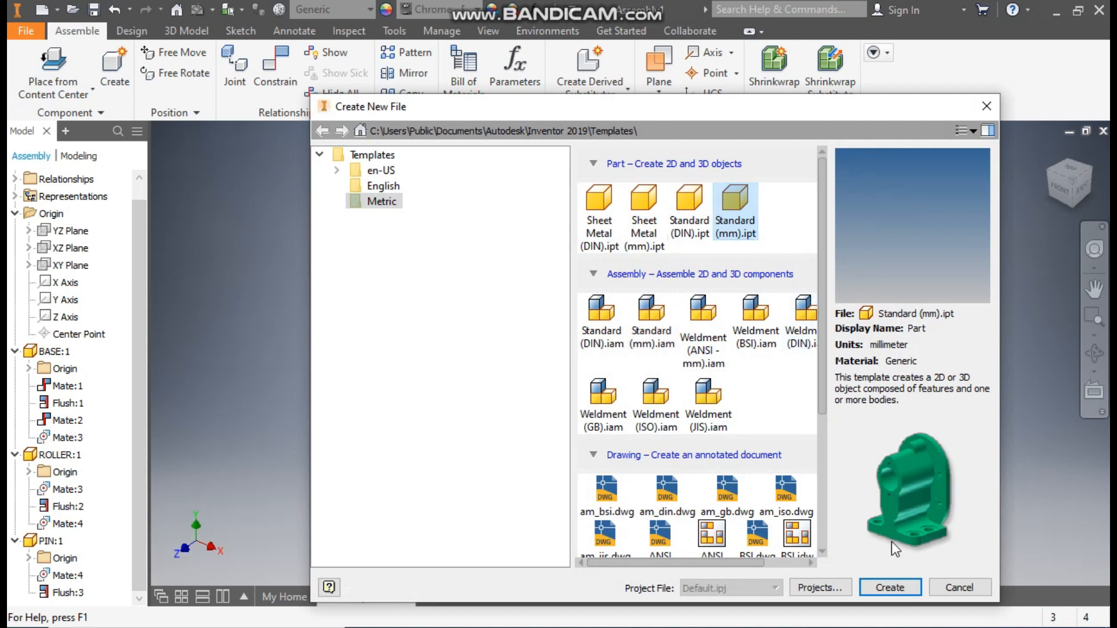
left_click(890, 587)
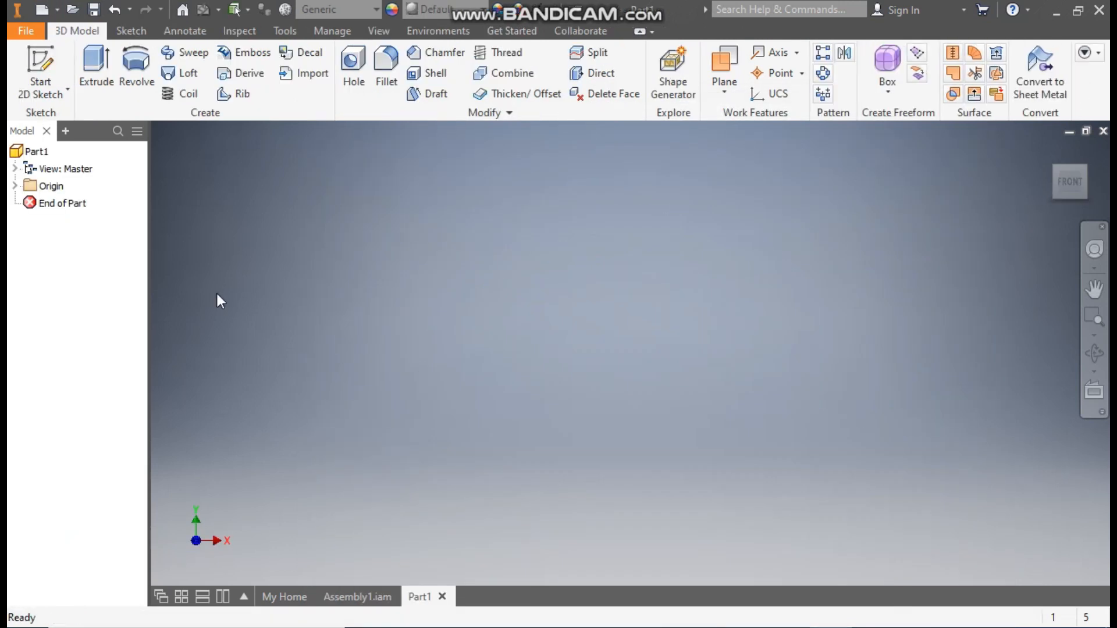
left_click(39, 70)
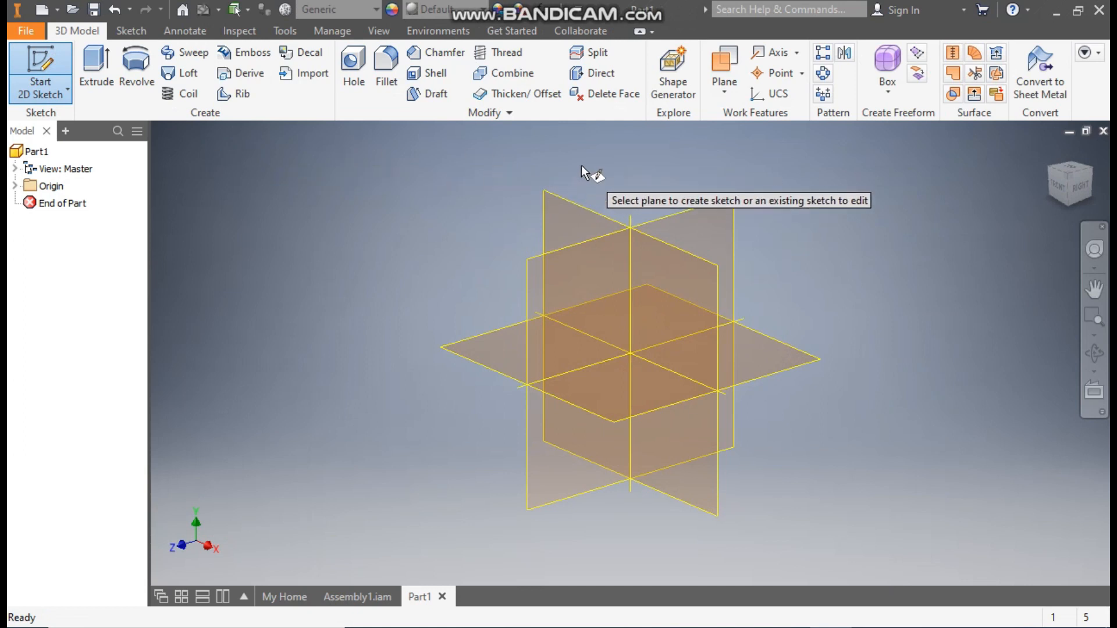
left_click(564, 217)
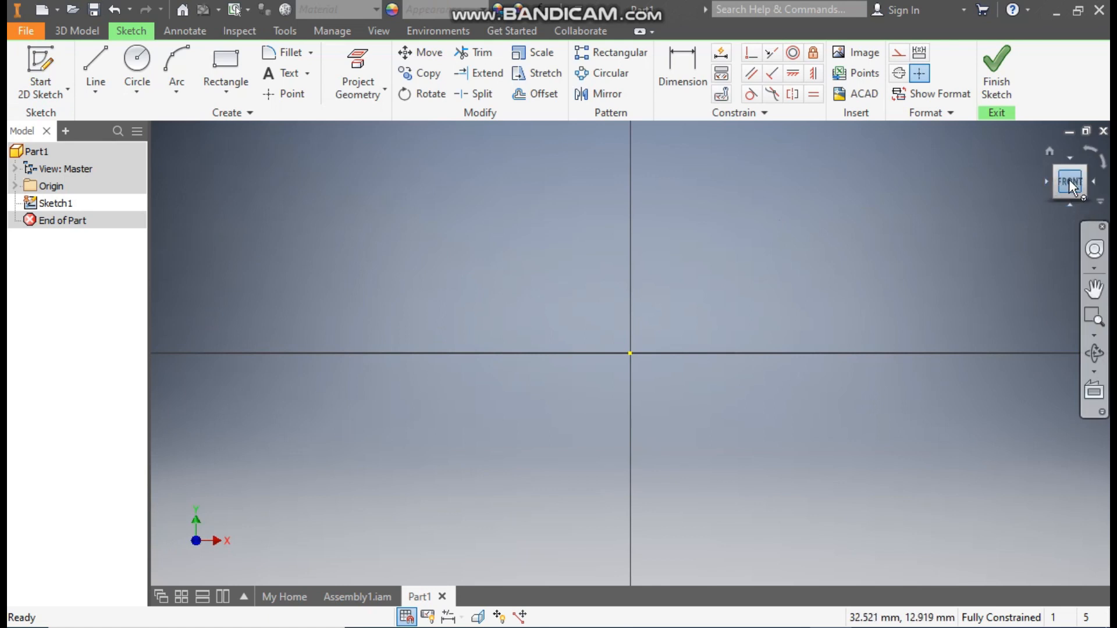
Step: Sketch a closed stepped profile from the origin, about 50 mm long and 10 mm high, with a raised right end about 10 mm wide
left_click(102, 61)
left_click(629, 268)
left_click(630, 353)
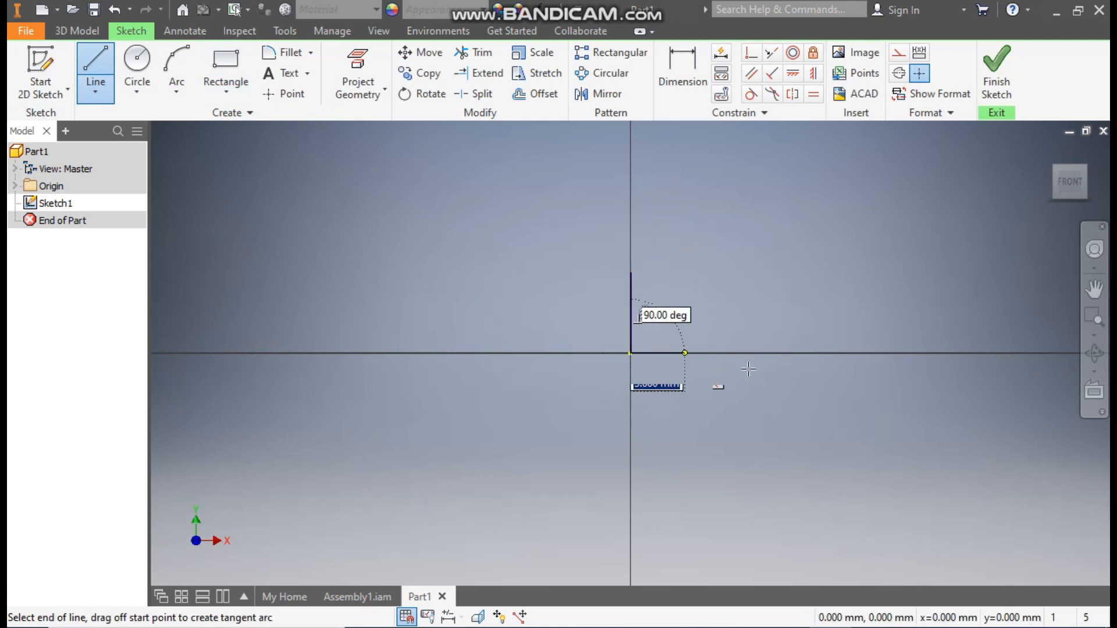
scroll(953, 367, "down", 2)
middle_click_drag(945, 368, 674, 388)
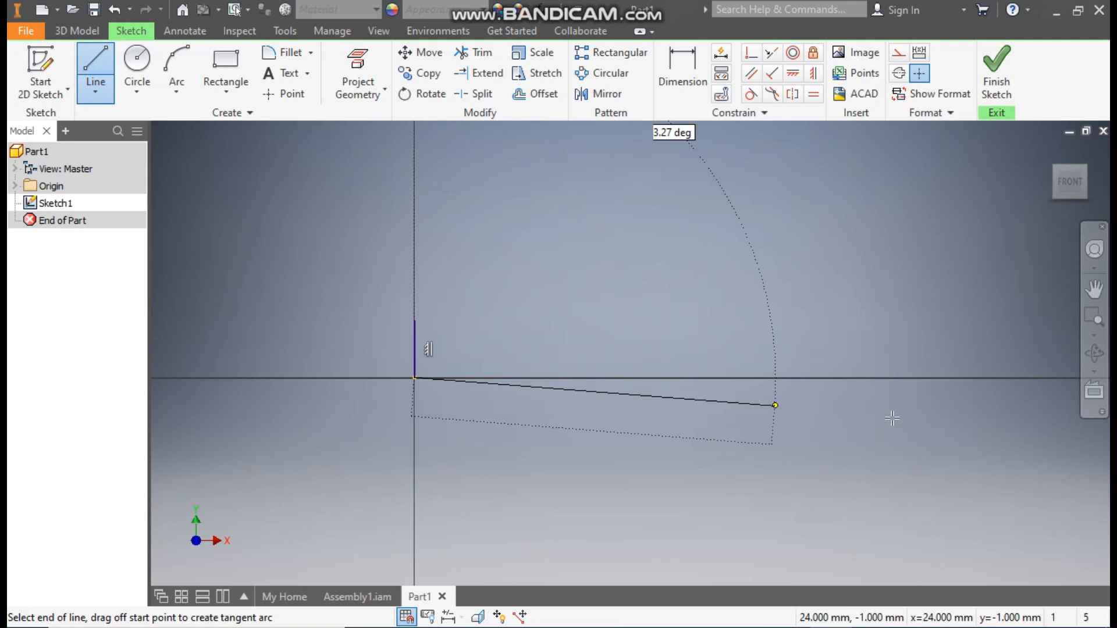
left_click(888, 378)
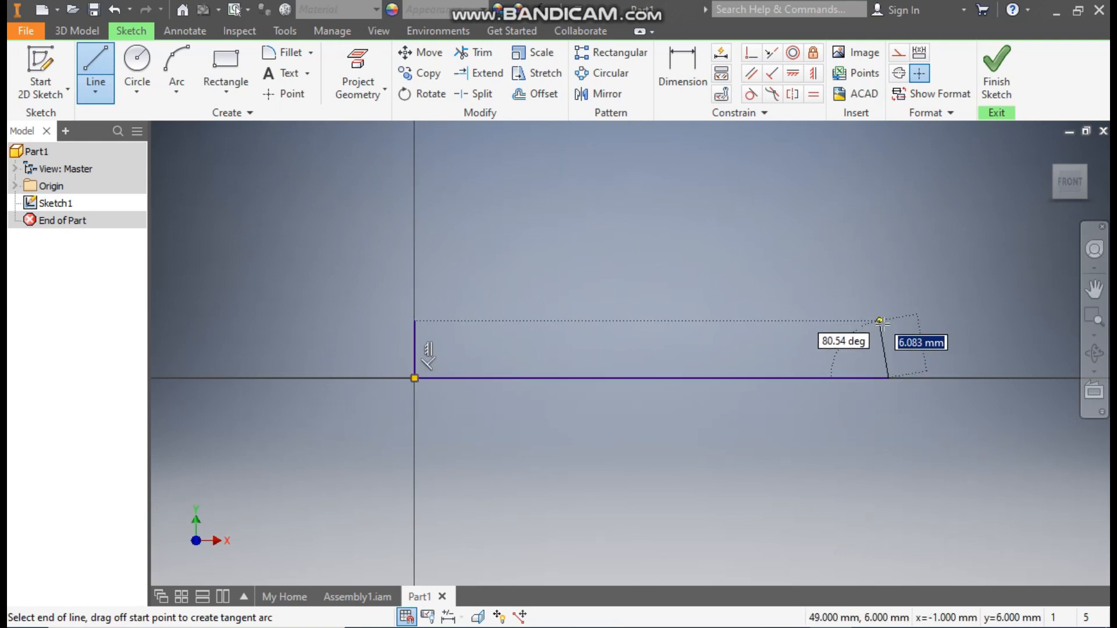
left_click(889, 282)
left_click(793, 283)
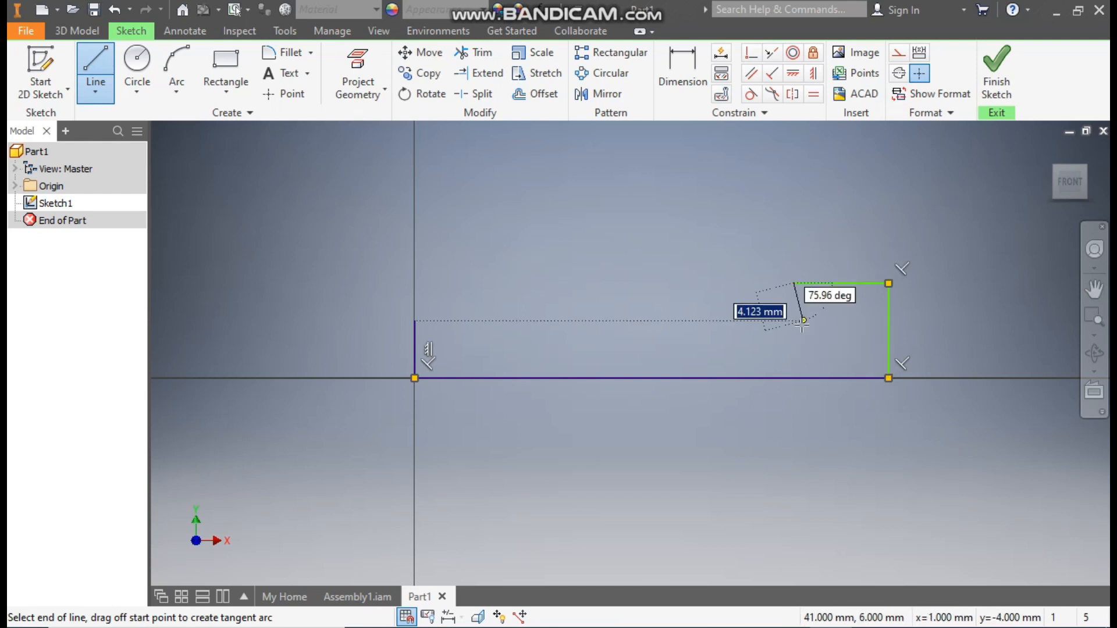
left_click(793, 330)
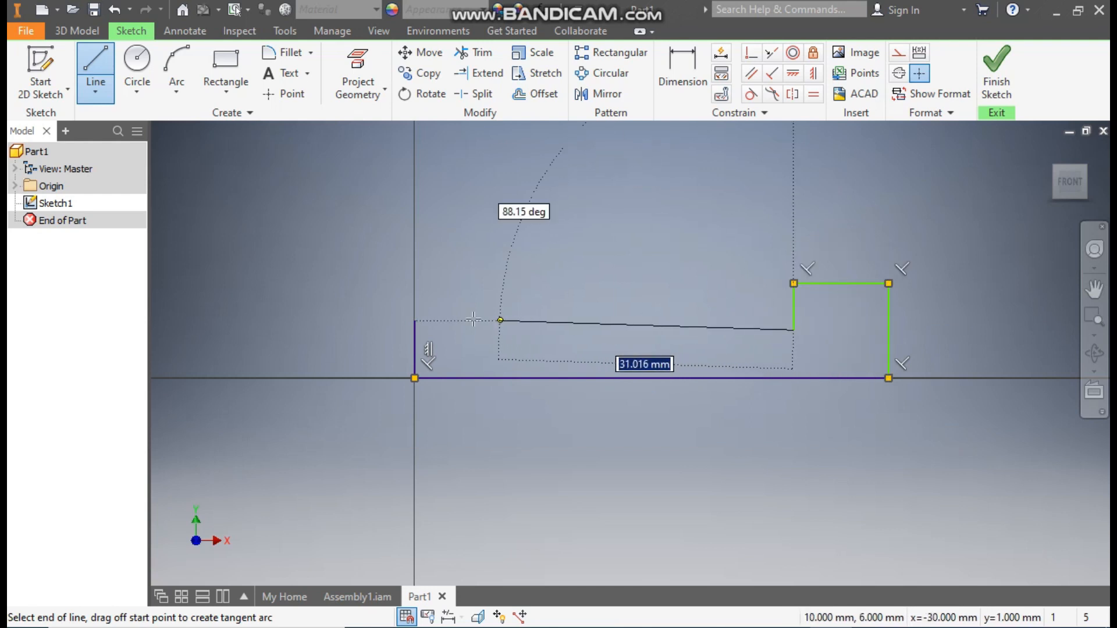
left_click(414, 331)
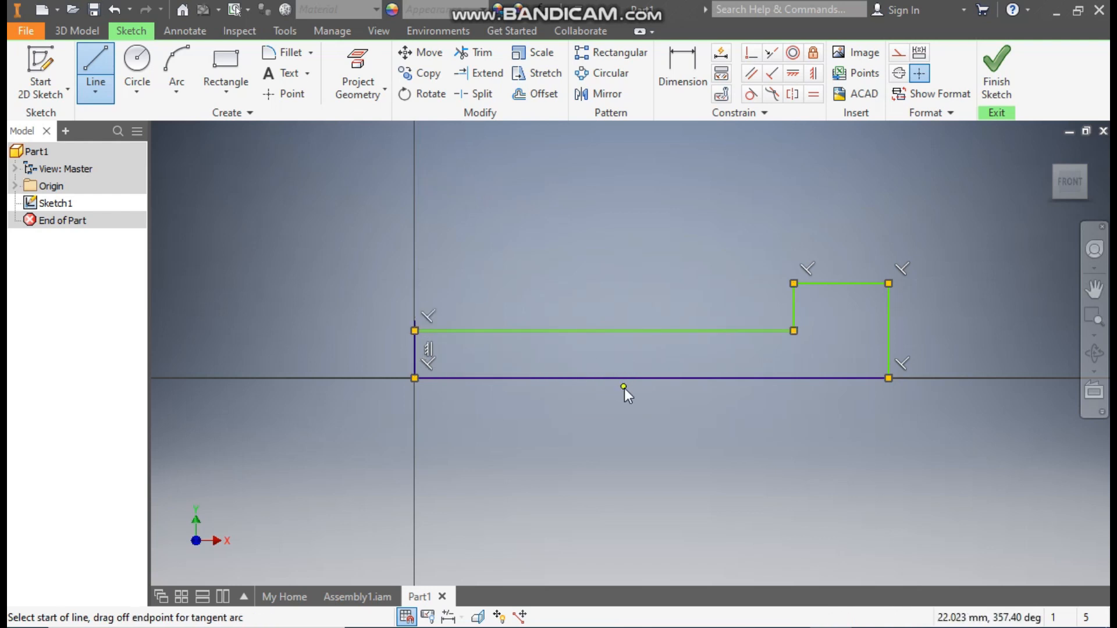
key("Escape")
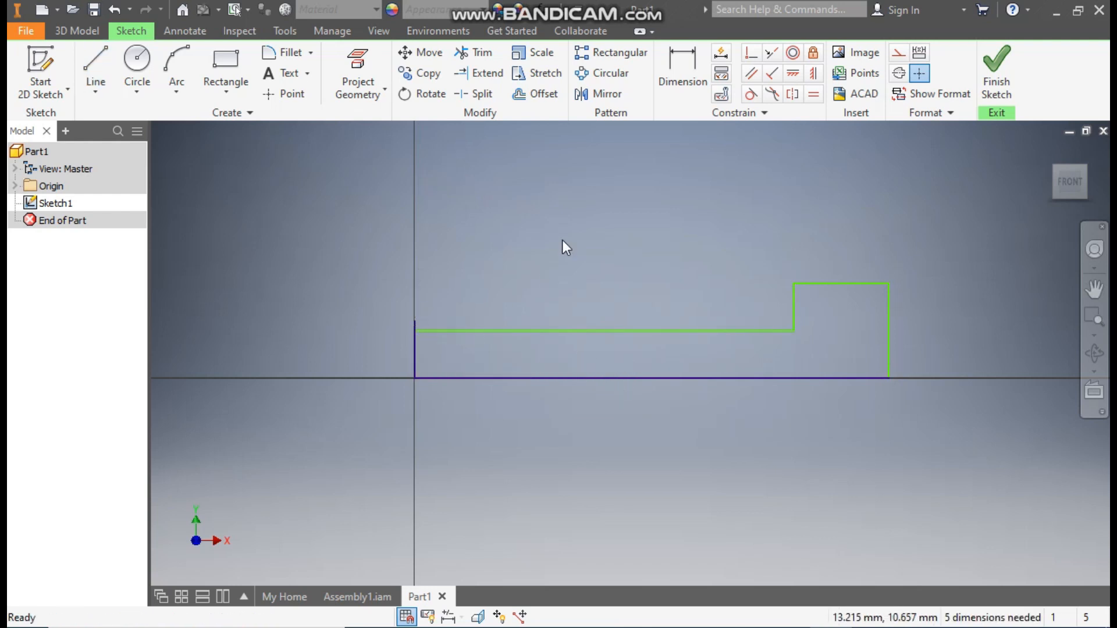
left_click(477, 76)
left_click(445, 333)
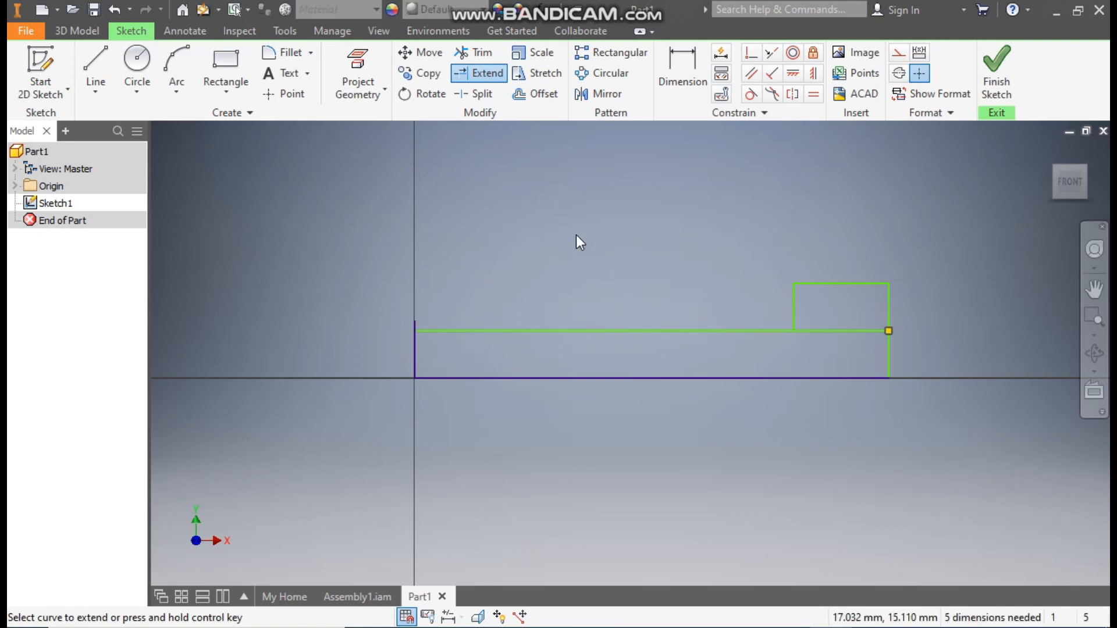
key("Escape")
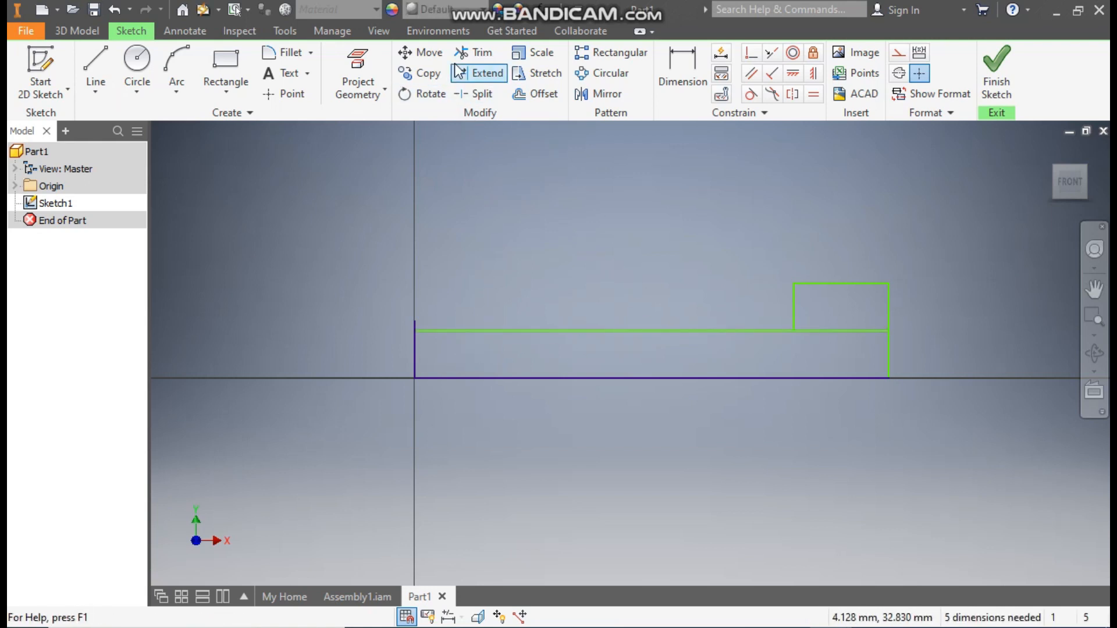
left_click(851, 329)
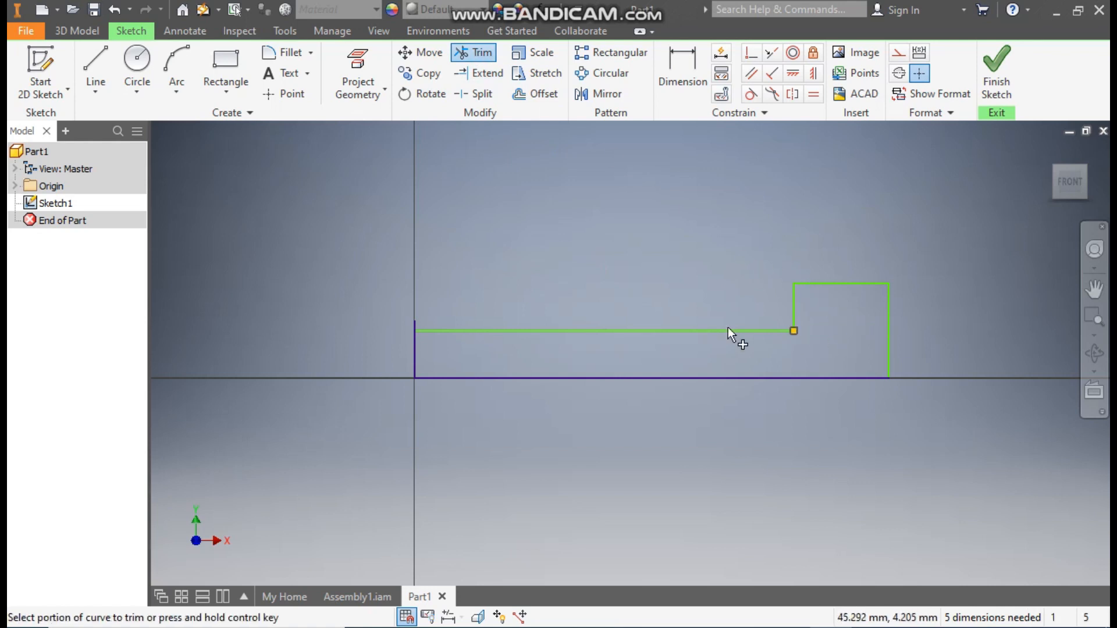
Step: Trim the stub of the profile's left vertical line that projects above the long upper line
scroll(410, 330, "up", 3)
left_click(418, 319)
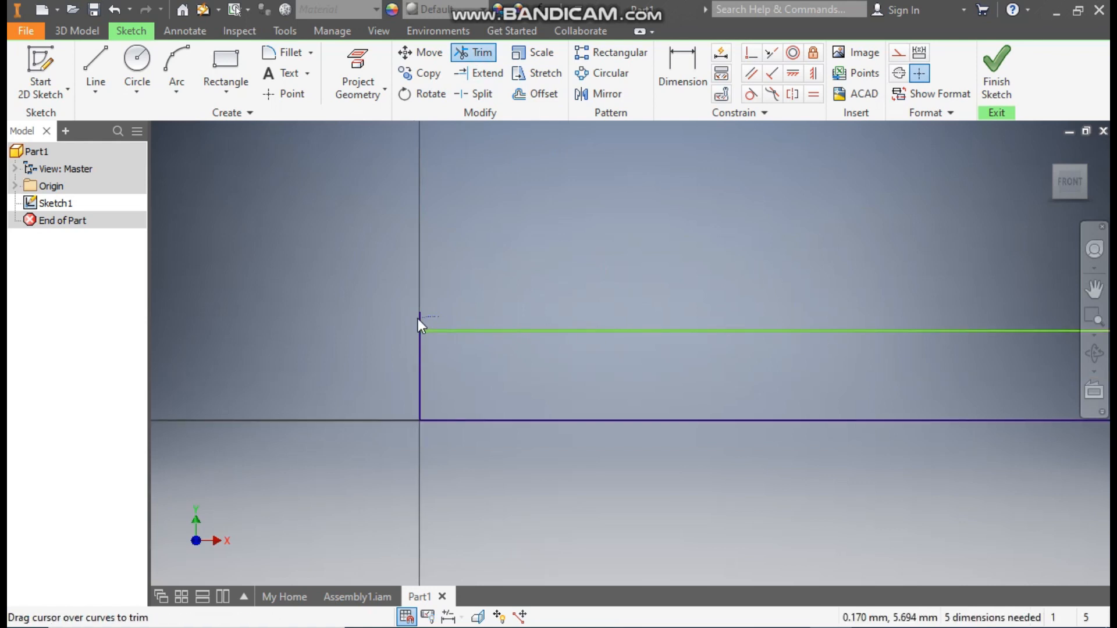
scroll(432, 286, "down", 5)
scroll(570, 238, "up", 1)
middle_click_drag(570, 238, 555, 264)
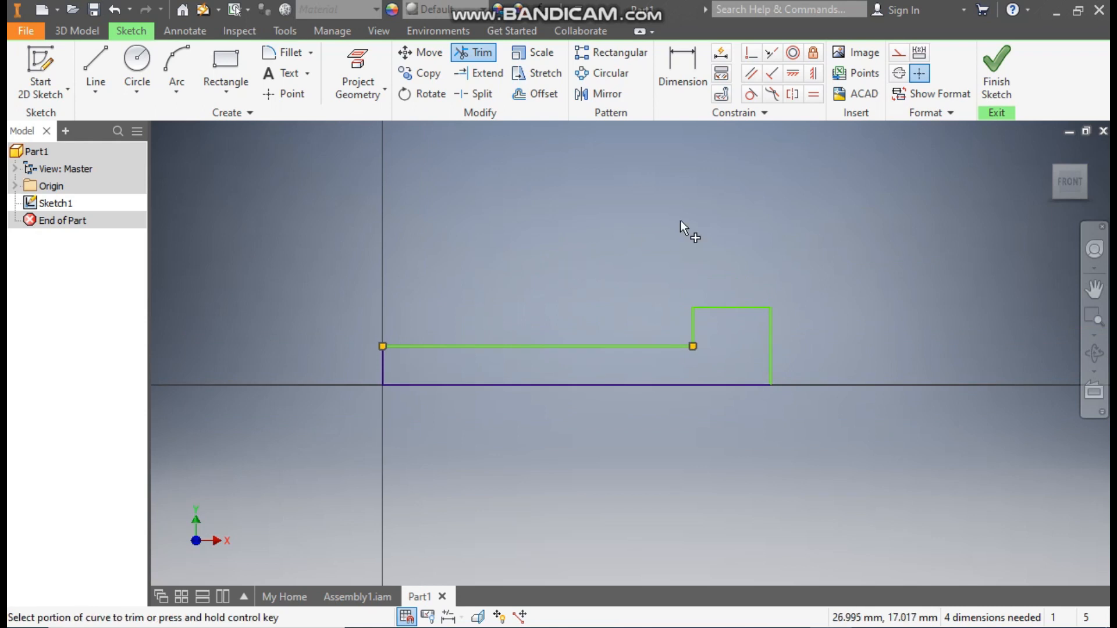
Step: Dimension the bottom edge of the profile and set its length to 87 mm
left_click(686, 71)
left_click(682, 75)
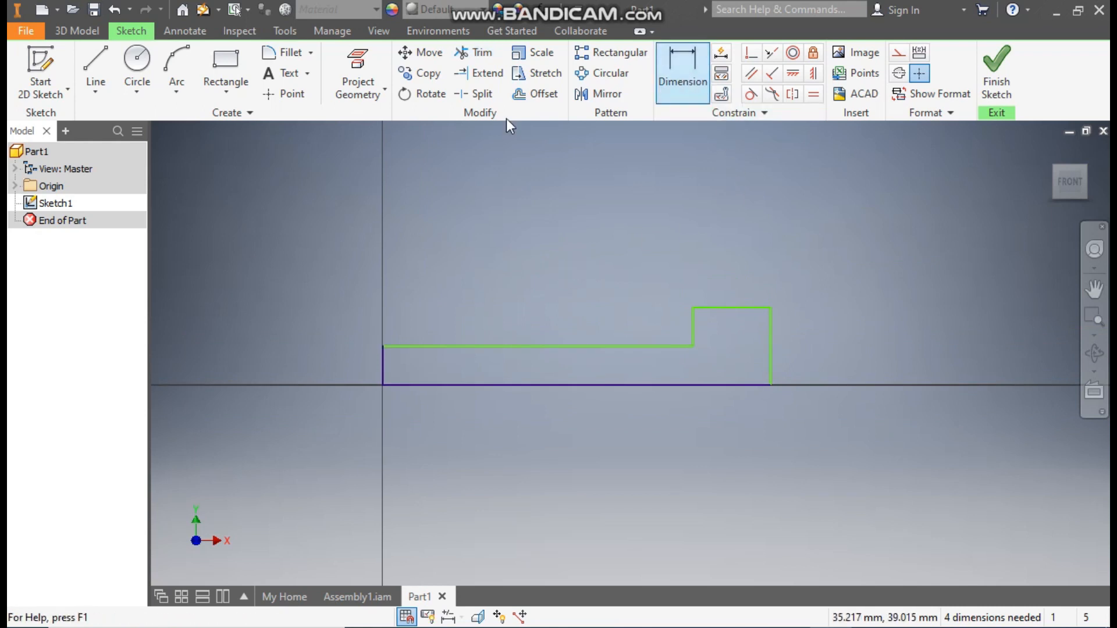
left_click(498, 384)
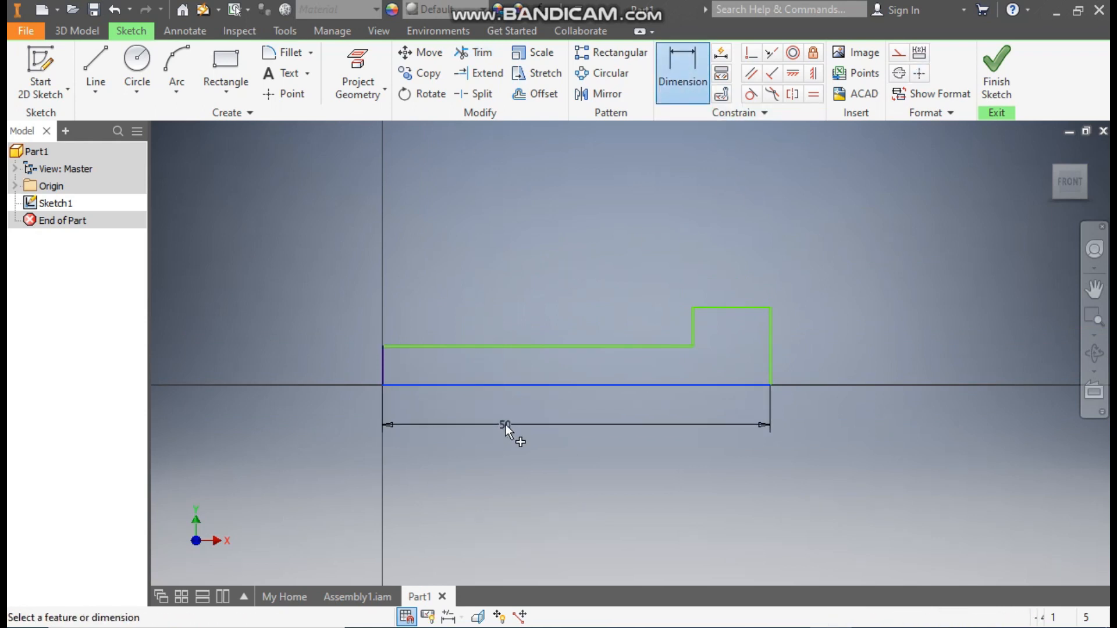
left_click(504, 425)
type("87")
key("Return")
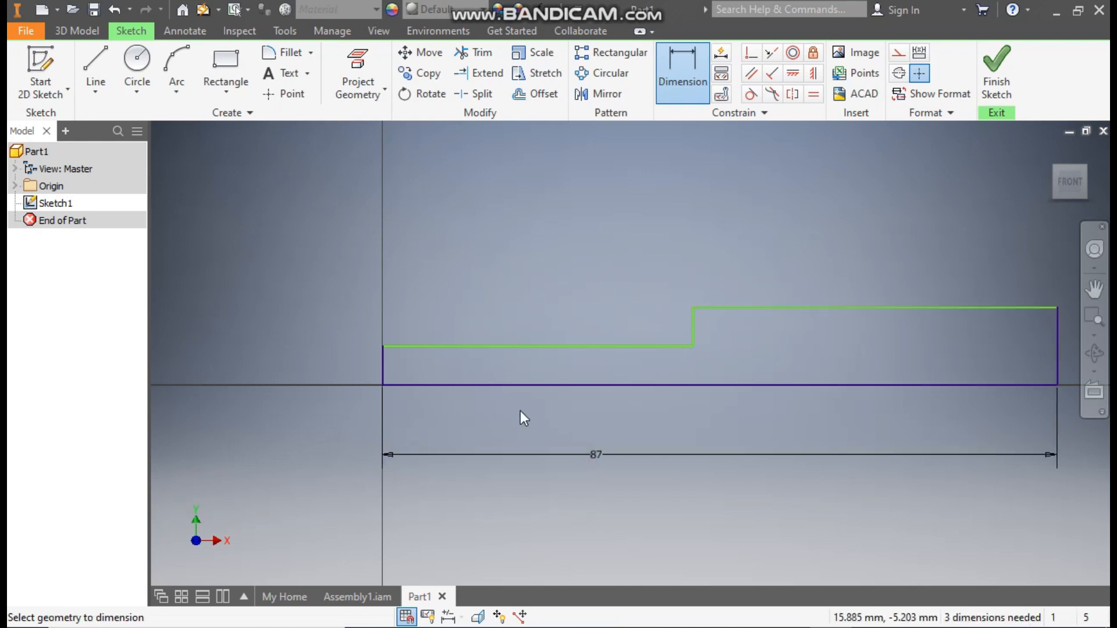
Step: Dimension the raised right end, setting its top edge to 24 mm and its step height to 4 mm
left_click(895, 306)
left_click(900, 278)
type("24")
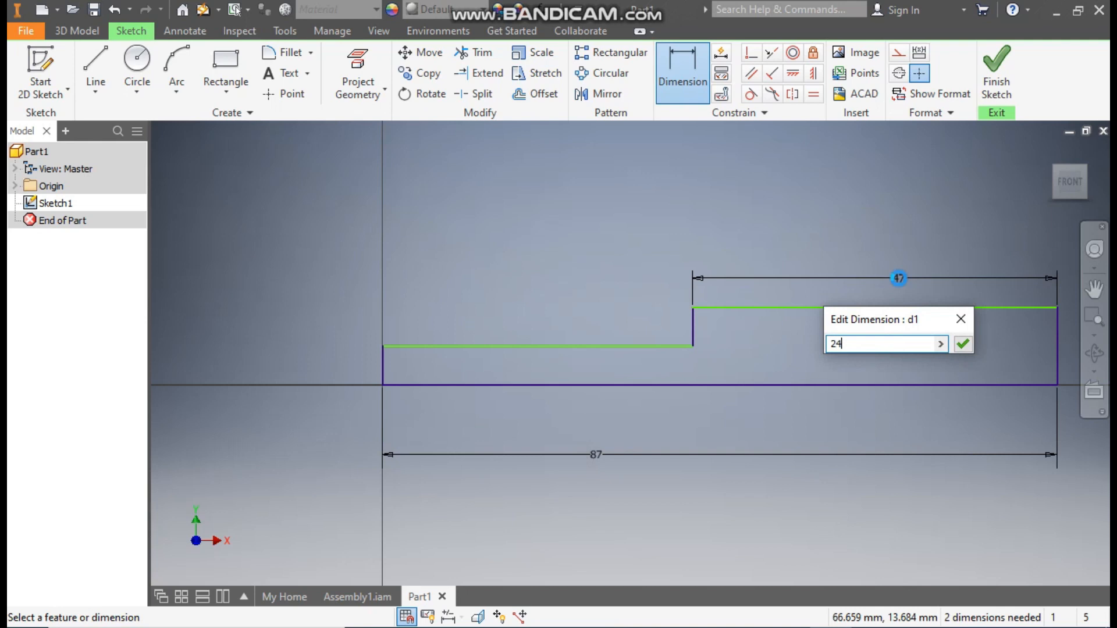
key("Return")
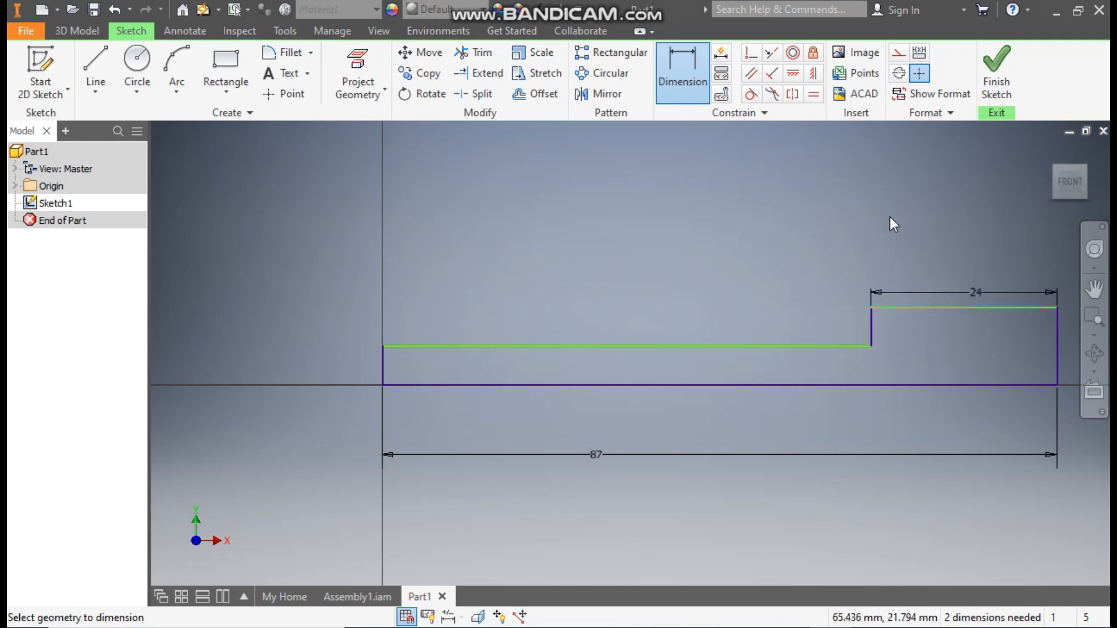
left_click(871, 329)
left_click(821, 326)
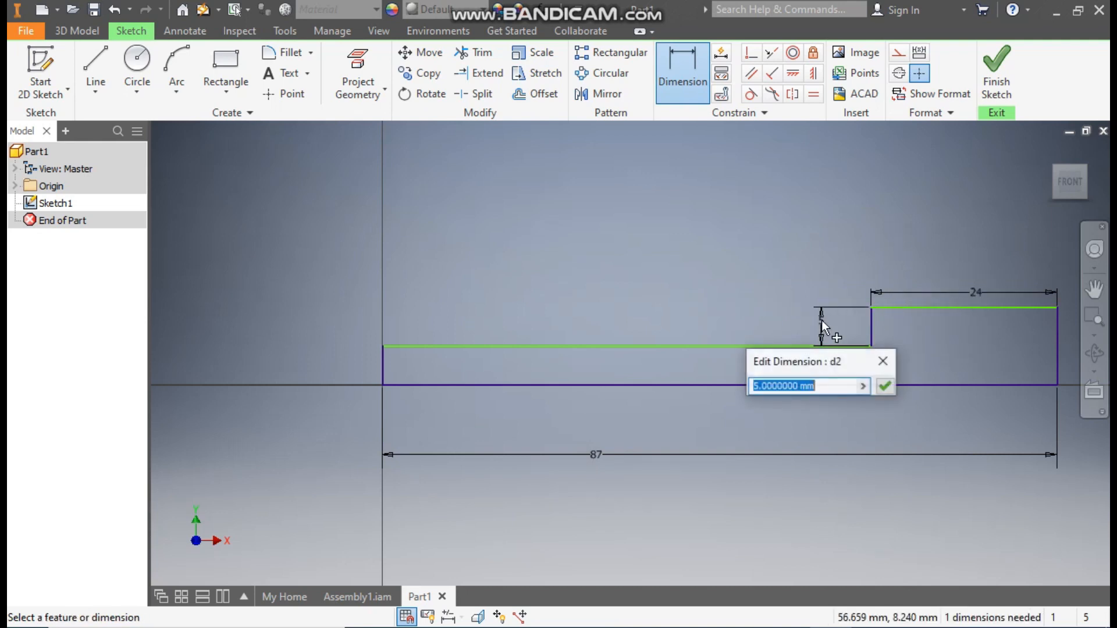
type("4")
key("Return")
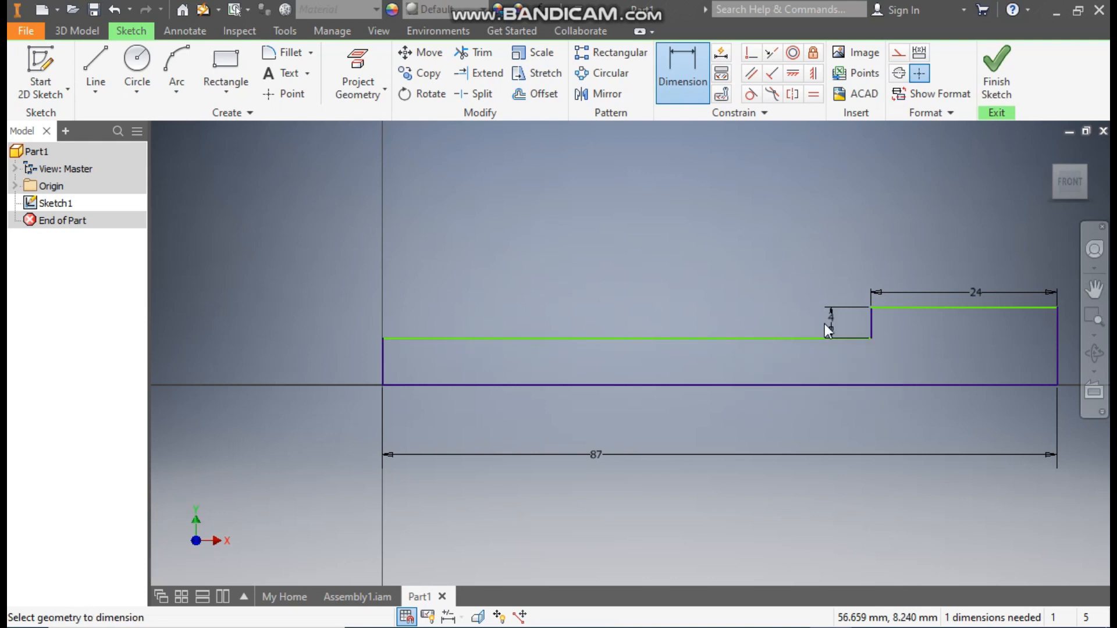
Step: Dimension the right vertical edge of the profile and set its height to 18 mm
mouse_move(1010, 351)
middle_mouse_down()
mouse_move(1034, 349)
mouse_move(972, 356)
middle_mouse_up()
left_click(994, 340)
left_click(1034, 349)
type("1")
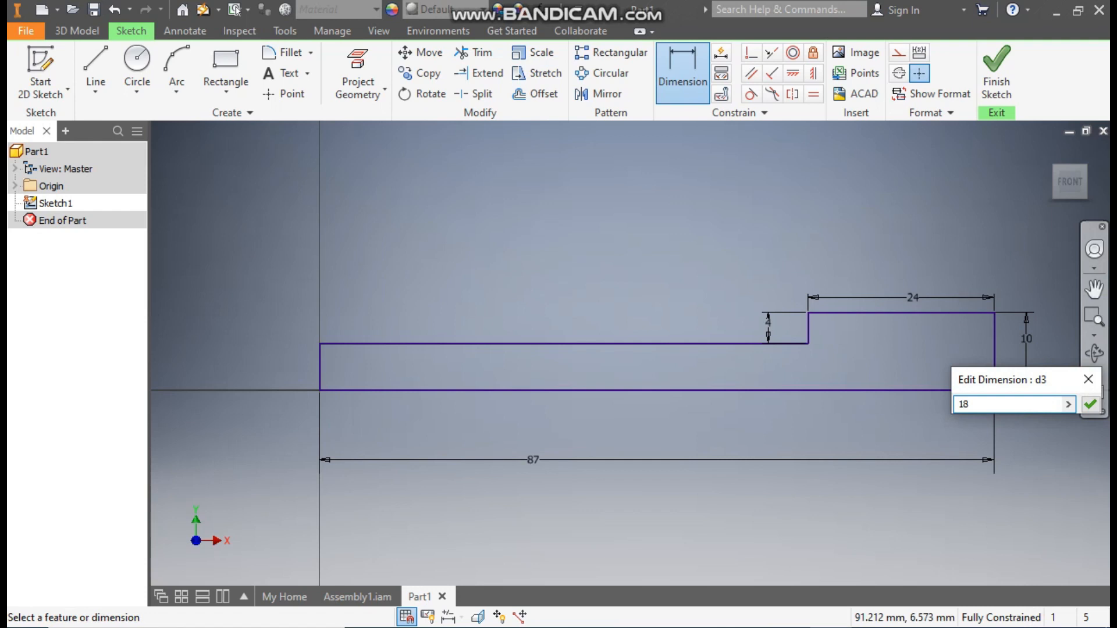
type("8")
key("Return")
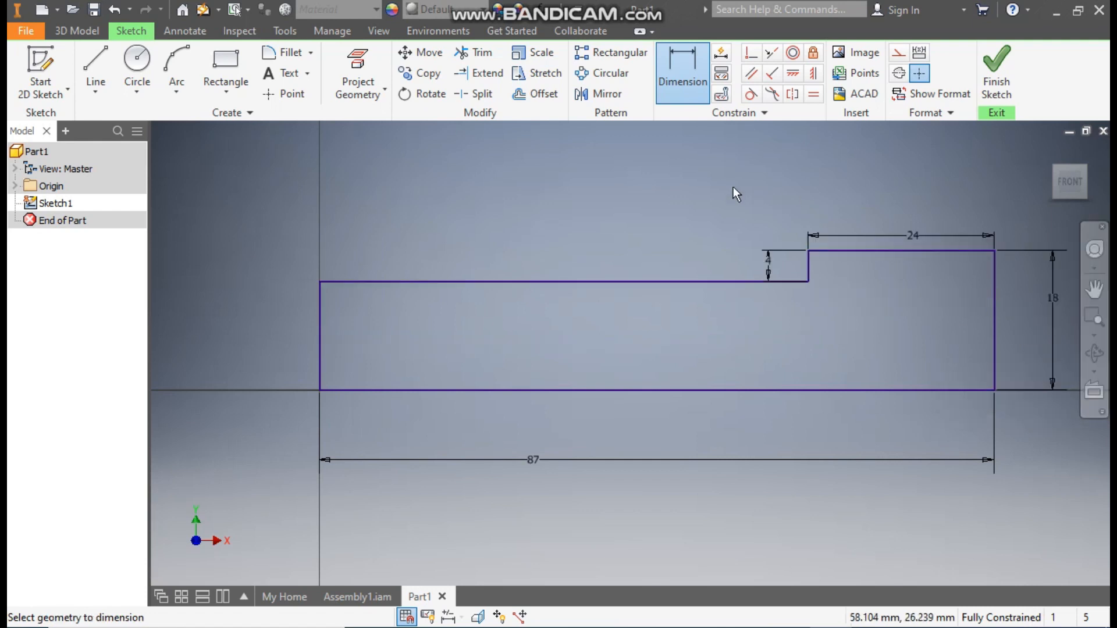
scroll(693, 199, "down", 1)
middle_click_drag(693, 199, 756, 234)
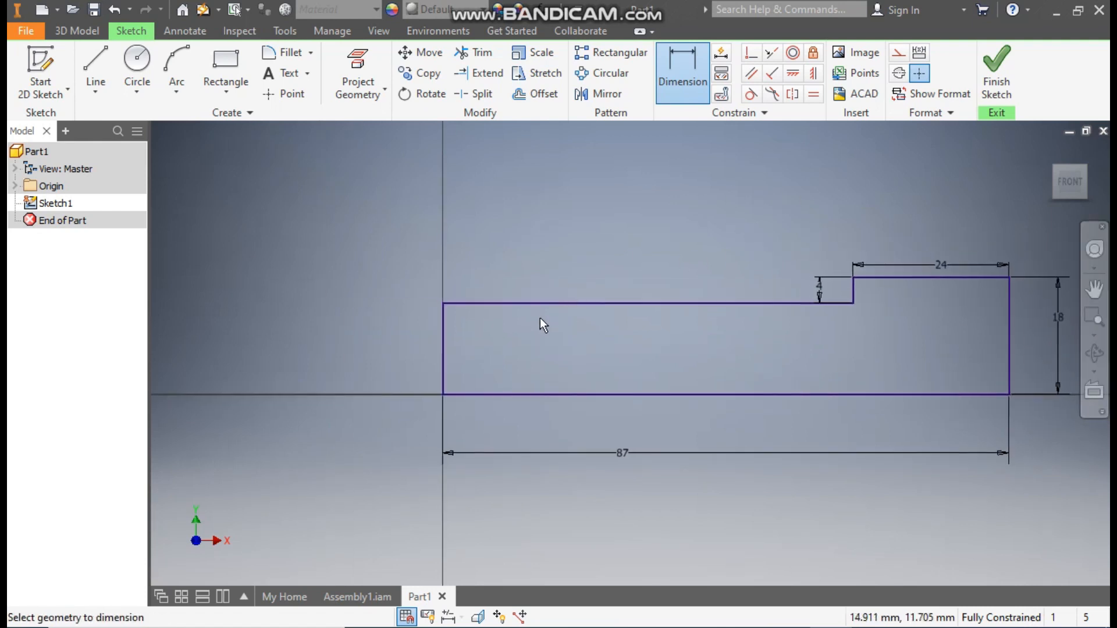
middle_click_drag(642, 249, 648, 272)
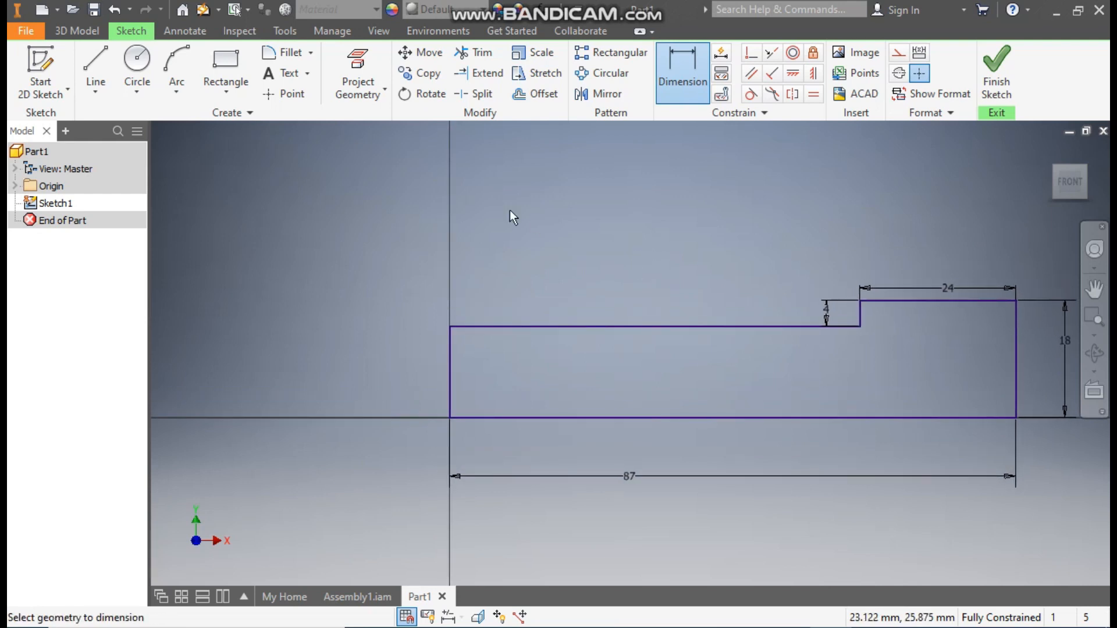
Step: Draw a two-point rectangle about 9 mm wide and 32 mm tall standing on the profile's long upper line
left_click(231, 91)
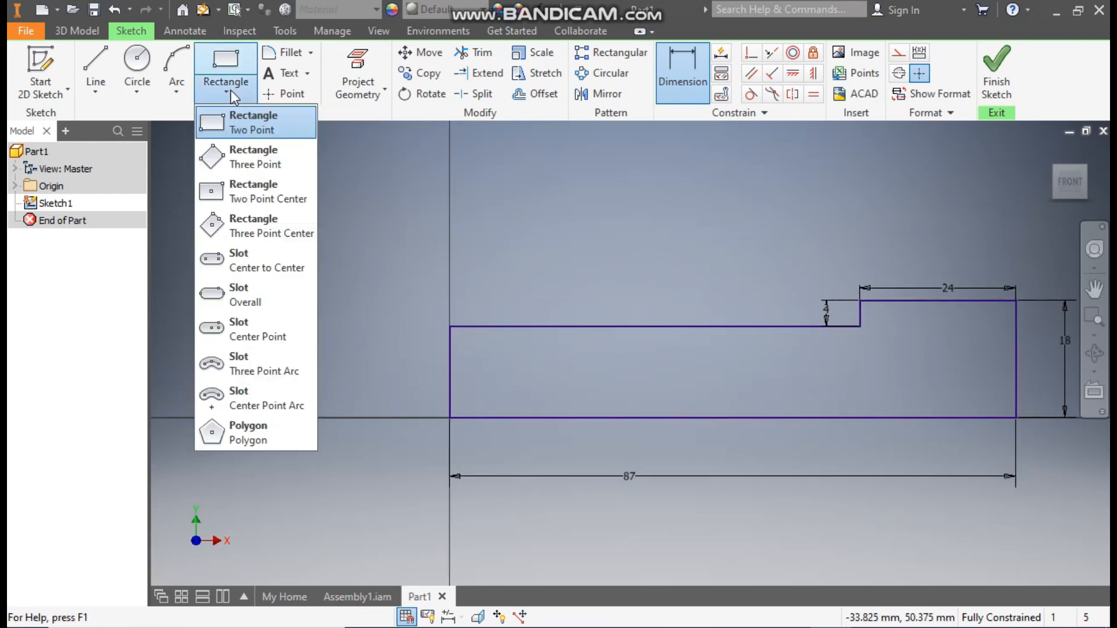
left_click(256, 119)
middle_click_drag(557, 212, 571, 206)
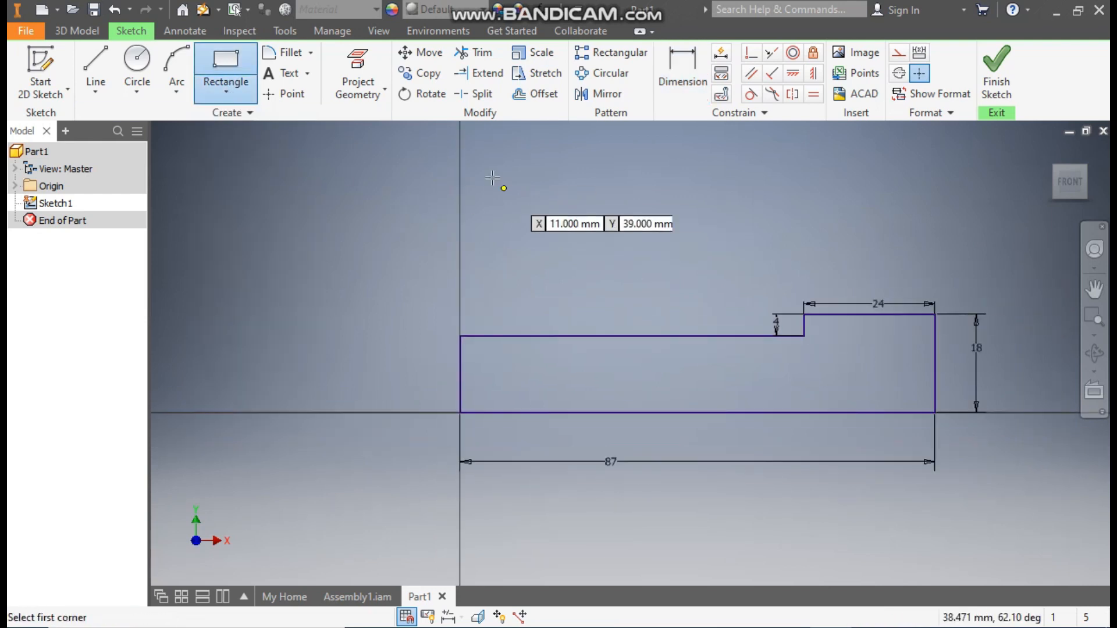
left_click(515, 161)
left_click(565, 336)
Step: Dimension the top edge of the upright rectangle and set its width to 14 mm
left_click(678, 71)
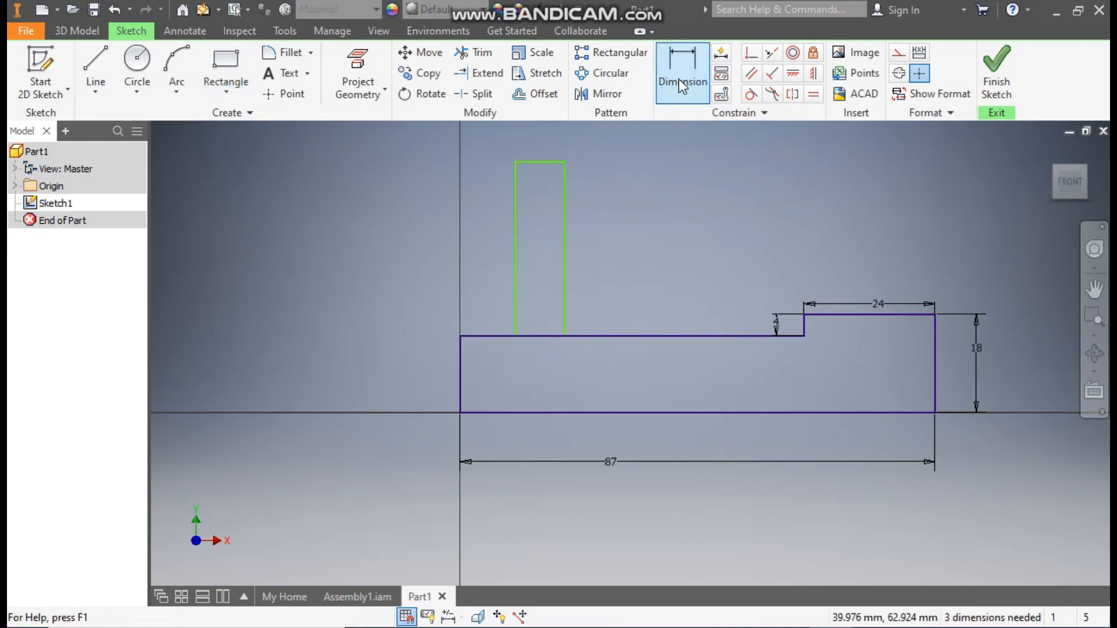
left_click(539, 163)
left_click(542, 141)
type("14")
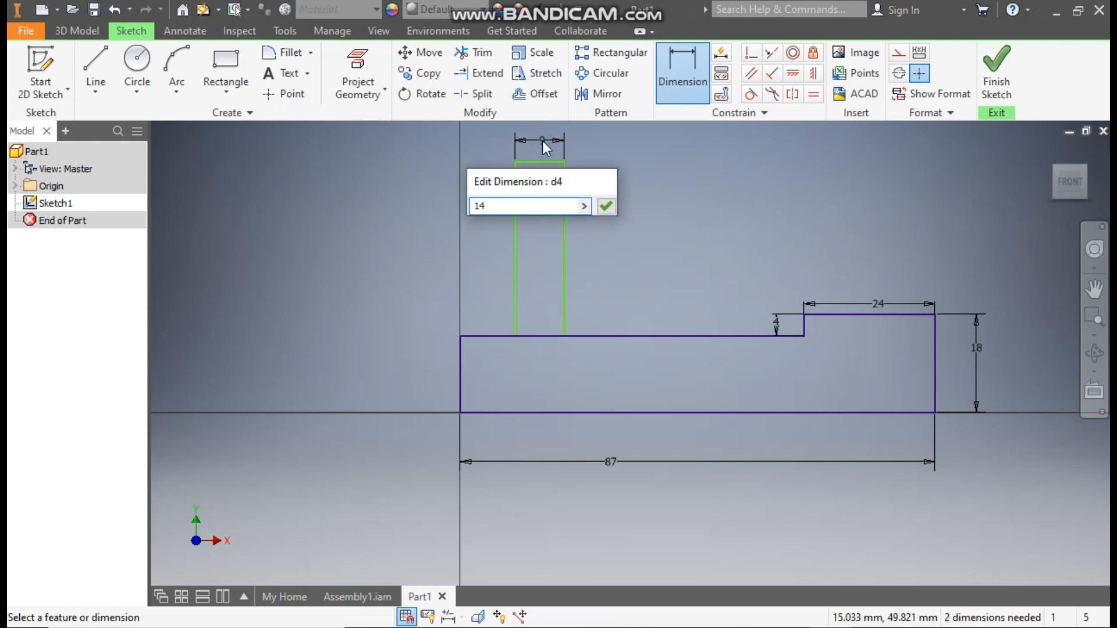
key("Return")
Step: Dimension the distance from the upright's right side to the profile's right vertical edge and set it to 55 mm
left_click(592, 214)
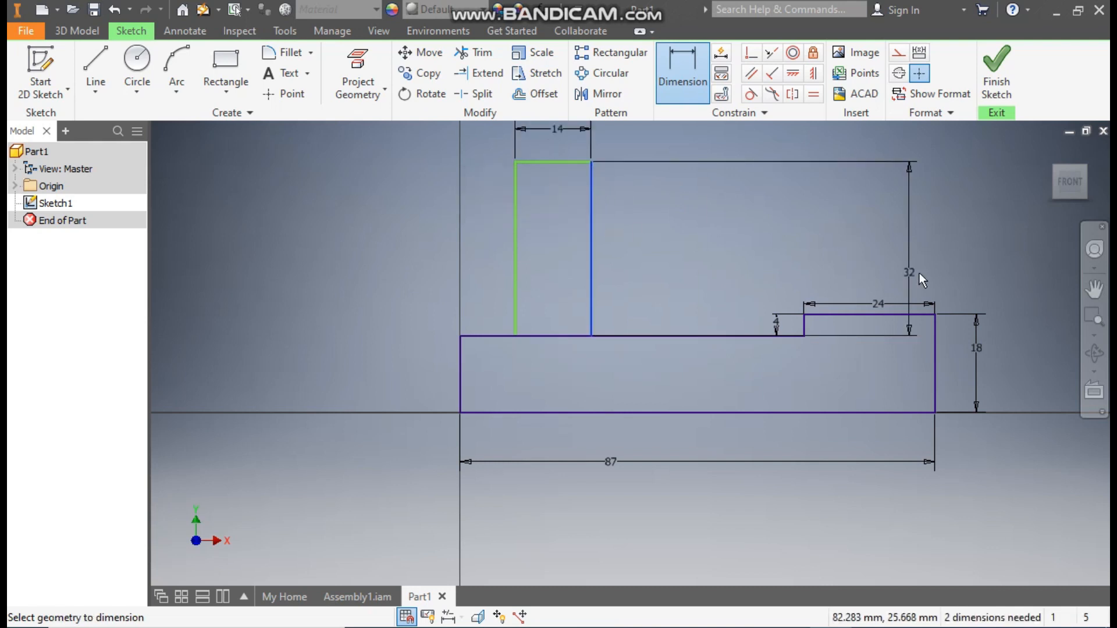
left_click(934, 333)
left_click(833, 208)
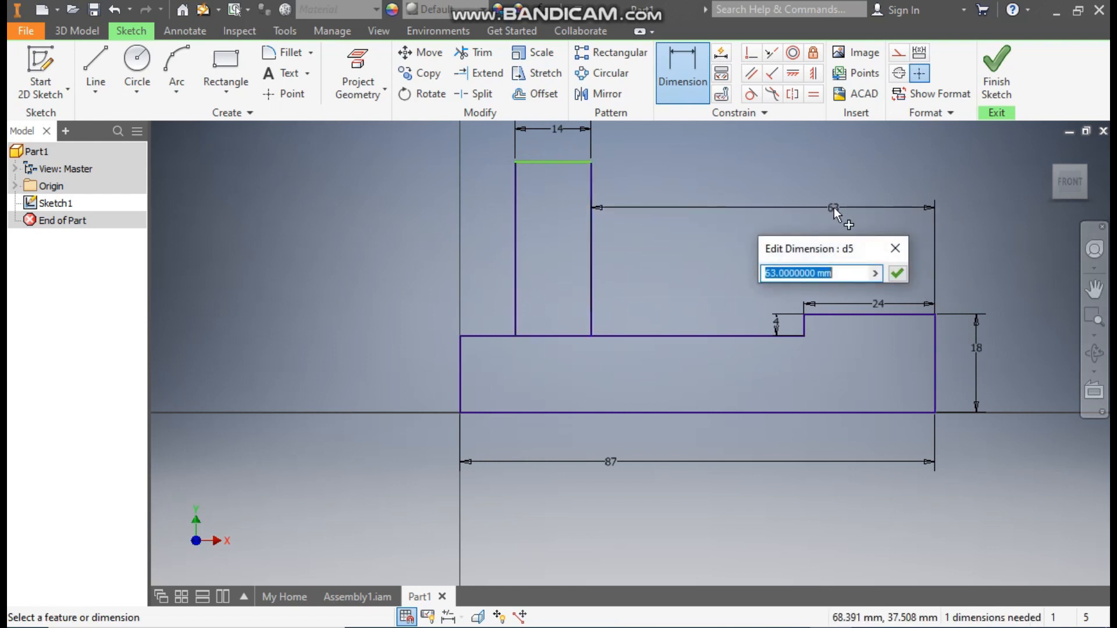
type("55")
key("Return")
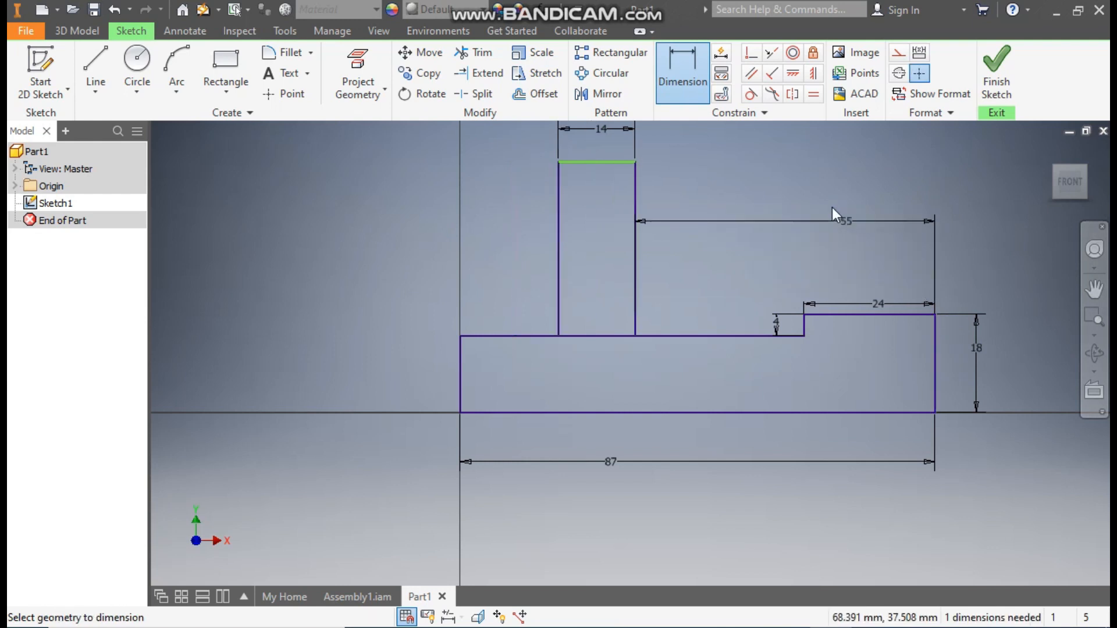
Step: Dimension the height from the profile's bottom edge to the upright's top edge and set it to 50 mm
left_click(618, 163)
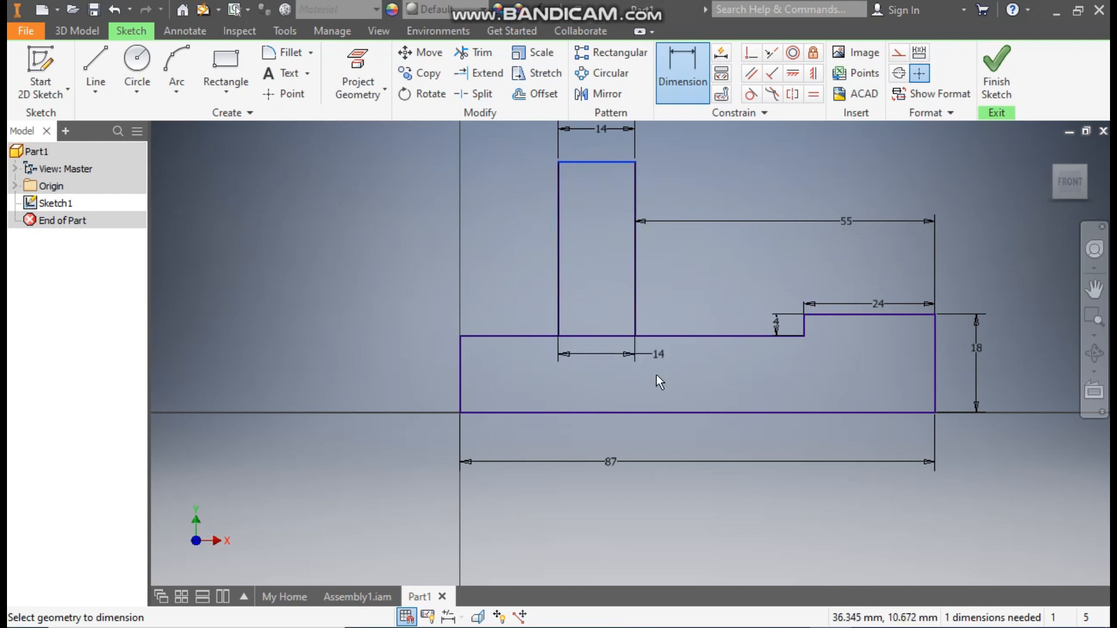
left_click(646, 413)
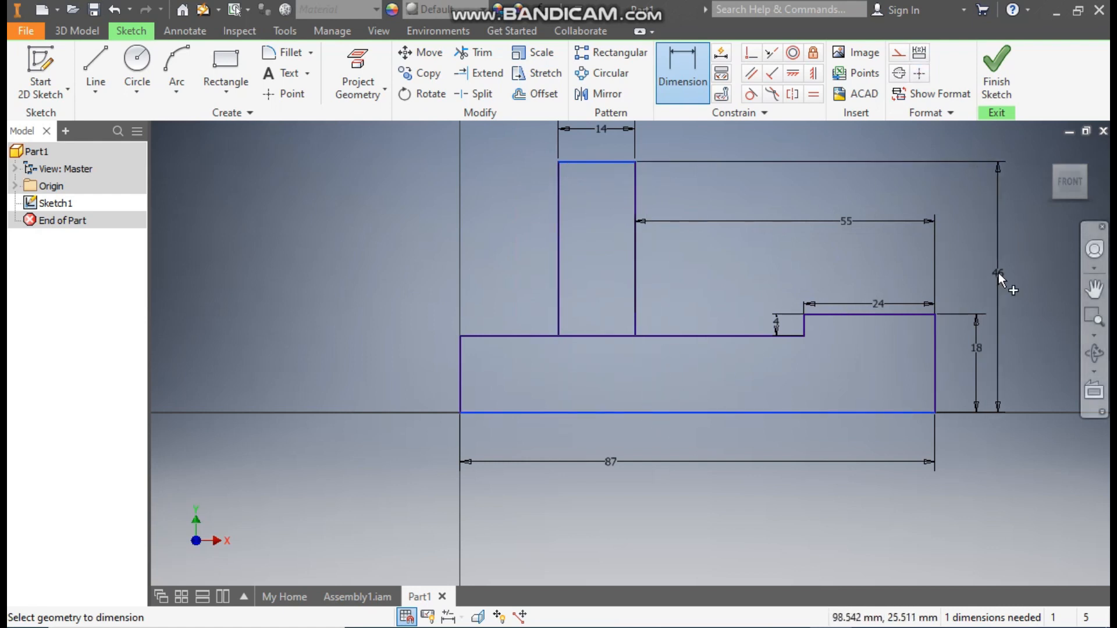
left_click(998, 273)
type("50")
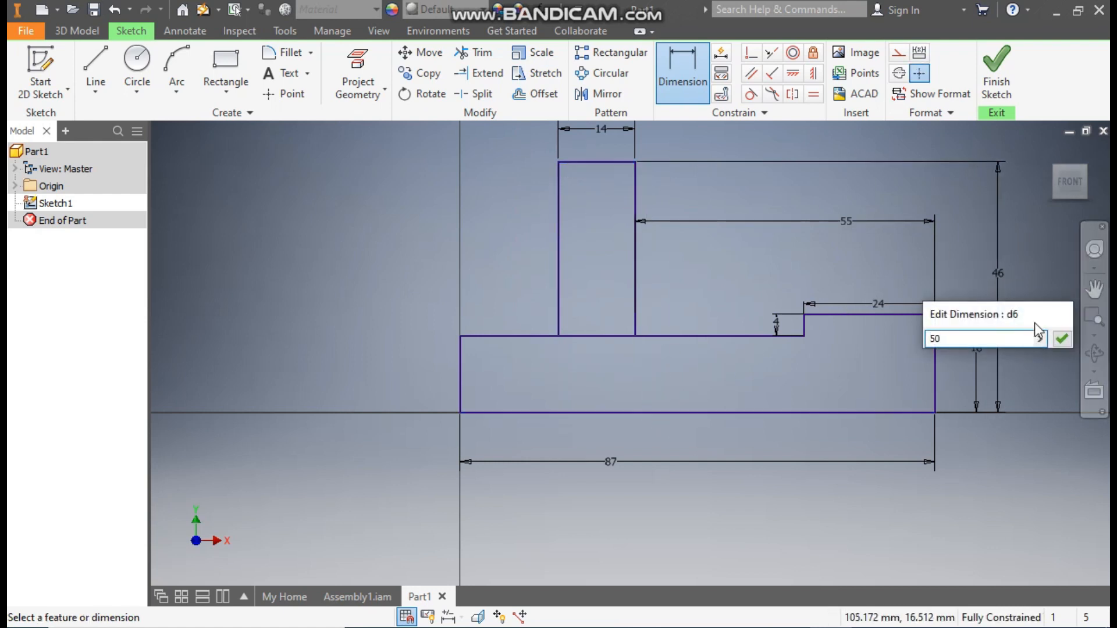
key("Return")
Step: Fillet the inner corner between the long upper line and the raised right end with a 4 mm radius
scroll(861, 243, "up", 1)
middle_click_drag(859, 243, 873, 295)
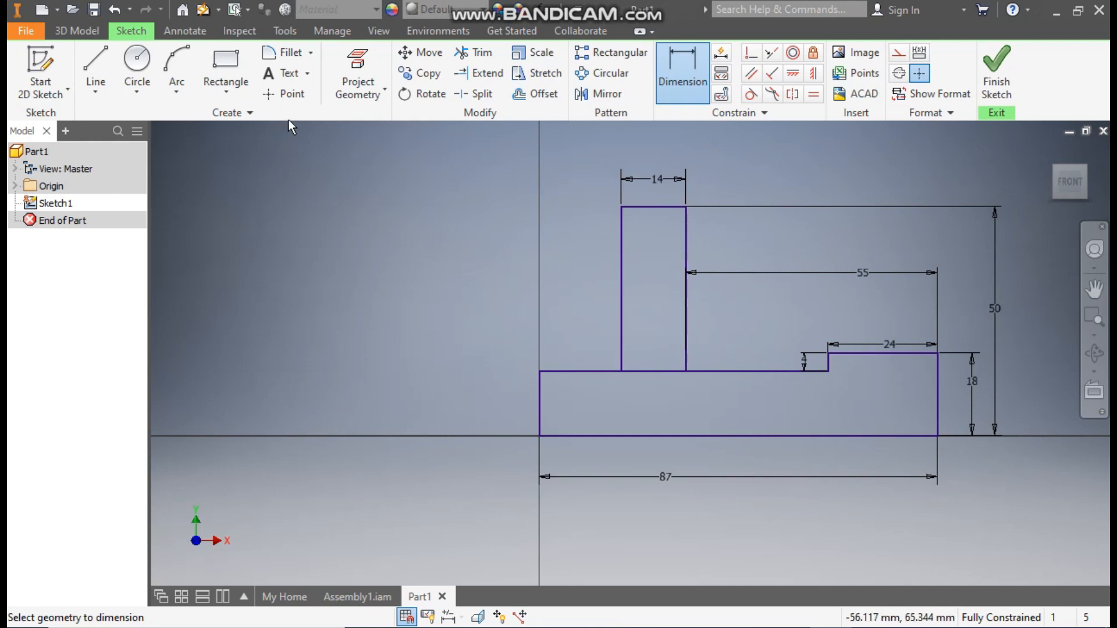
left_click(288, 53)
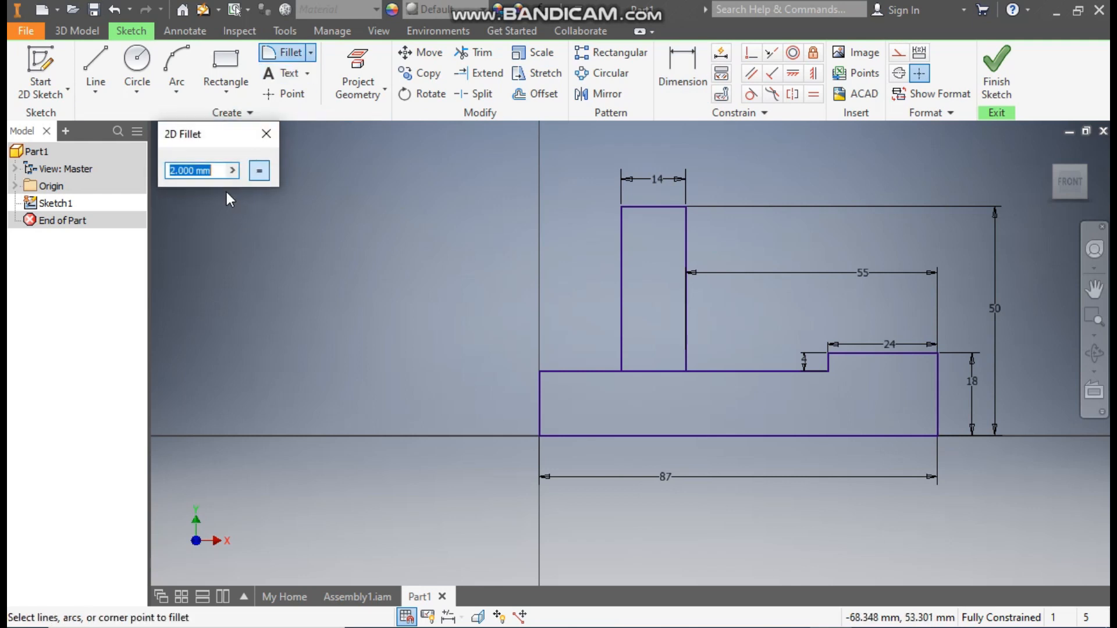
type("4")
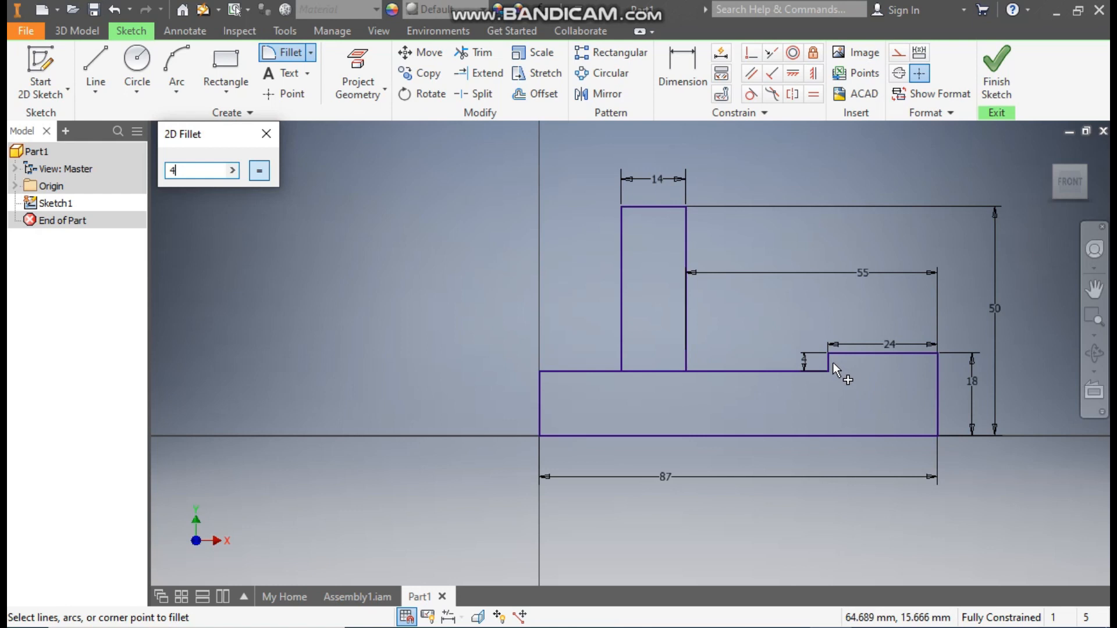
scroll(826, 371, "up", 3)
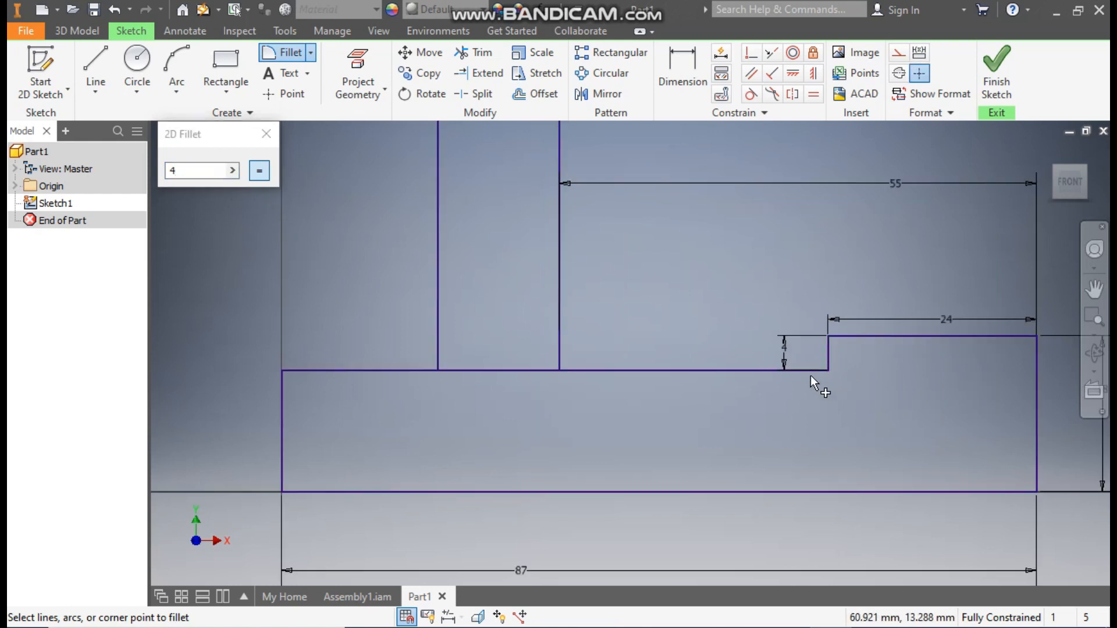
left_click(828, 353)
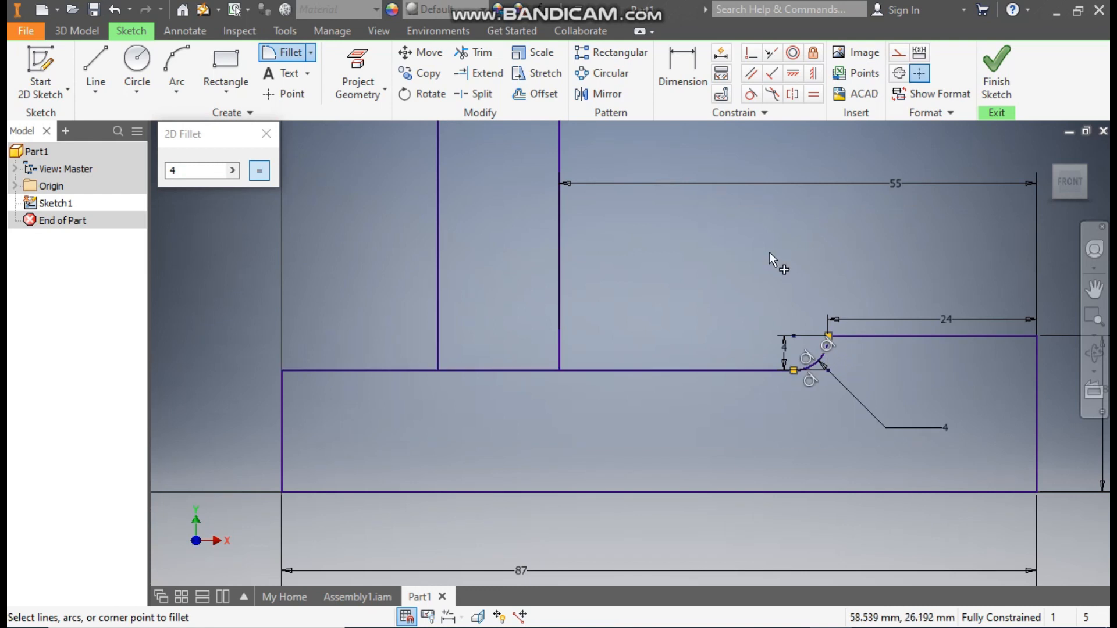
key("Escape")
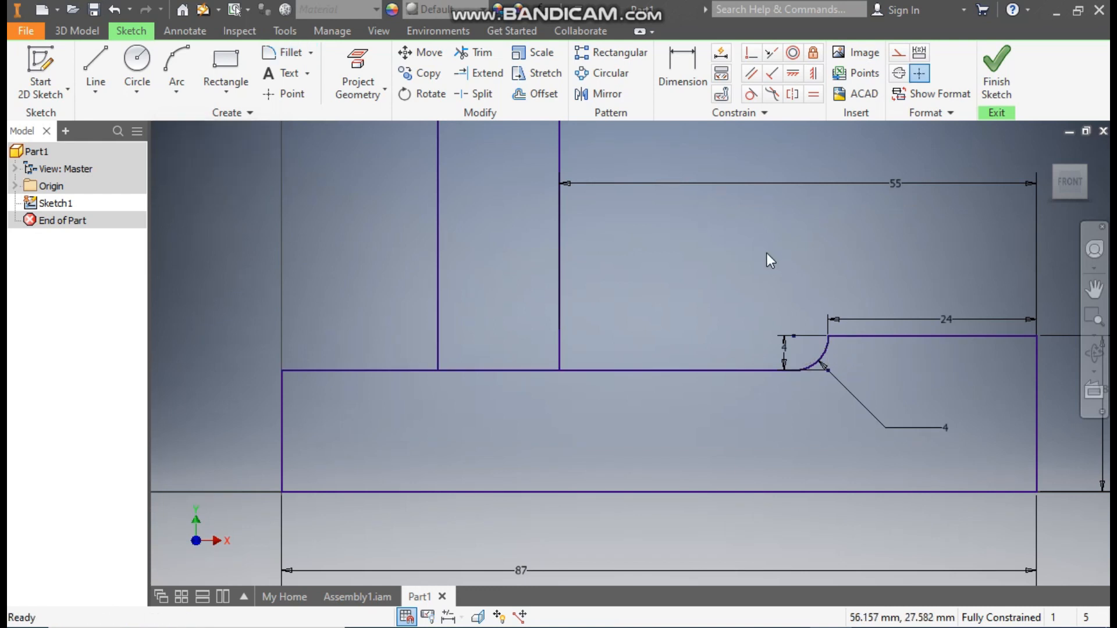
Step: Trim the segment of the long upper line that runs between the upright's two sides
left_click(474, 52)
left_click(502, 383)
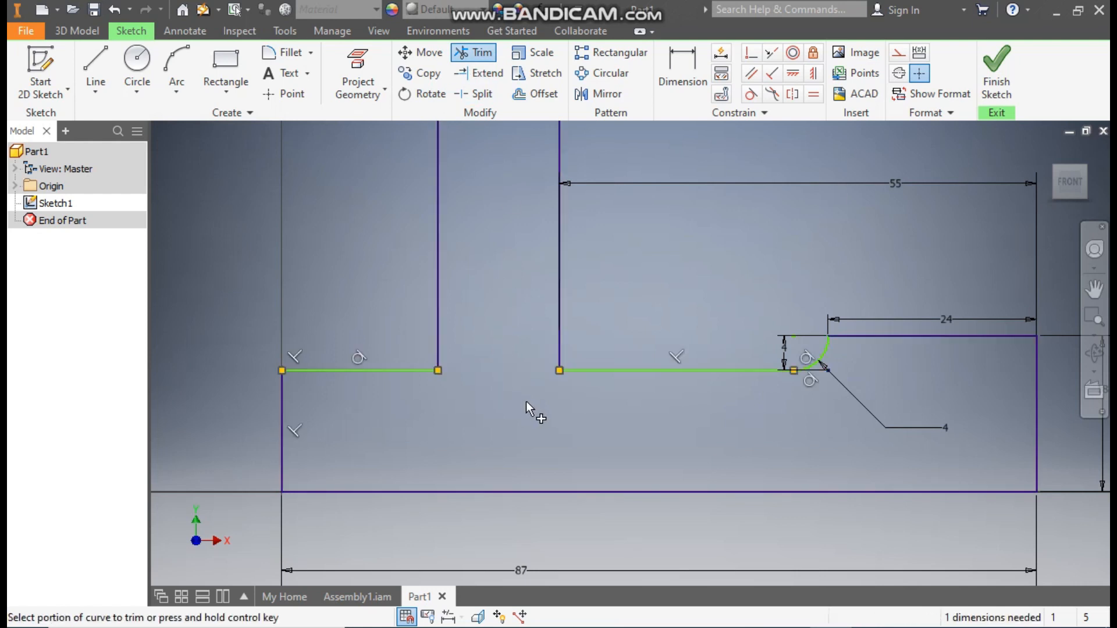
key("Escape")
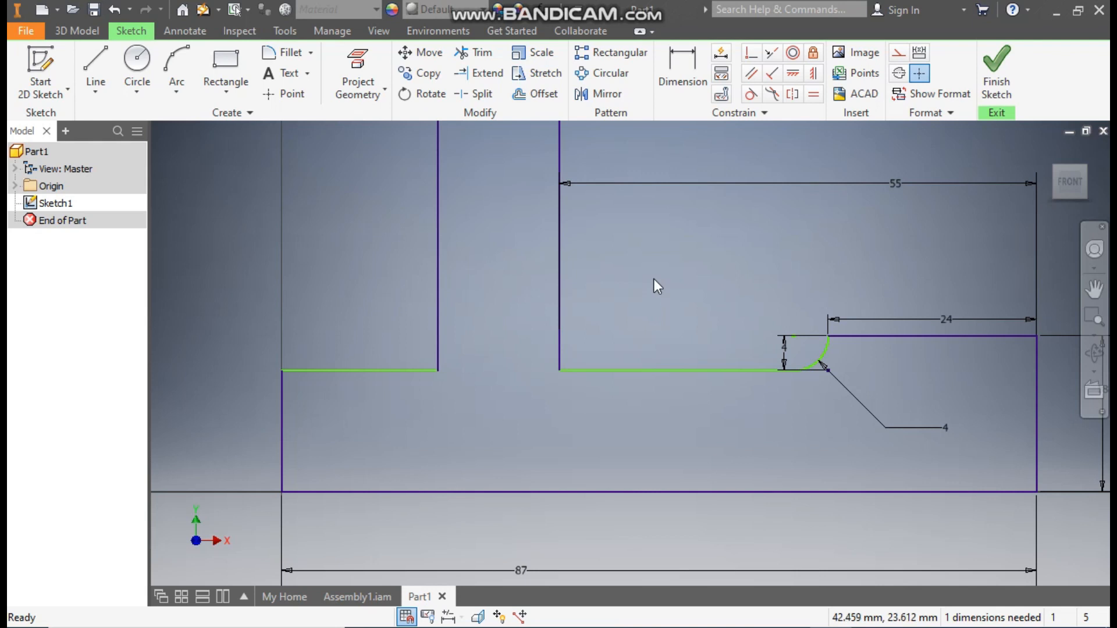
Step: Dimension the profile's left vertical edge, keeping the proposed value
left_click(682, 73)
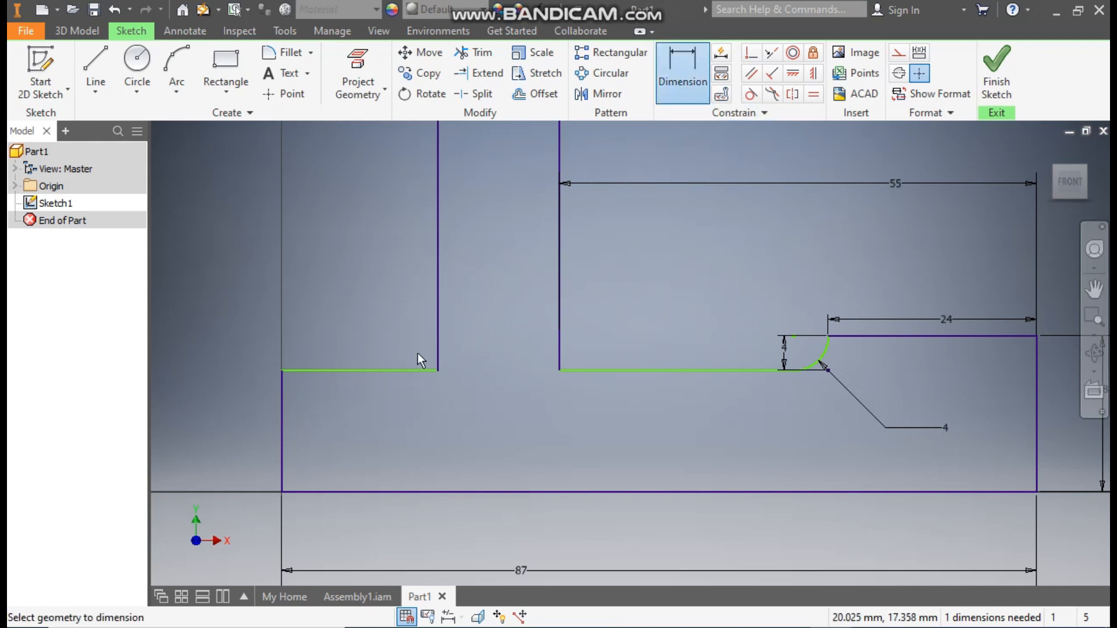
left_click(284, 409)
left_click(247, 424)
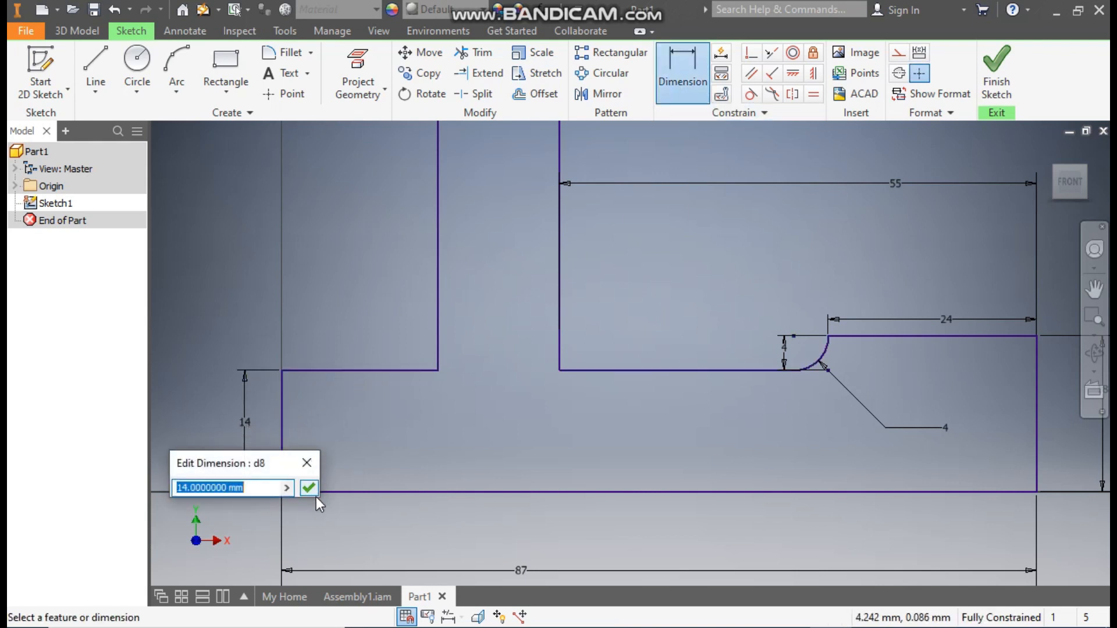
key("Return")
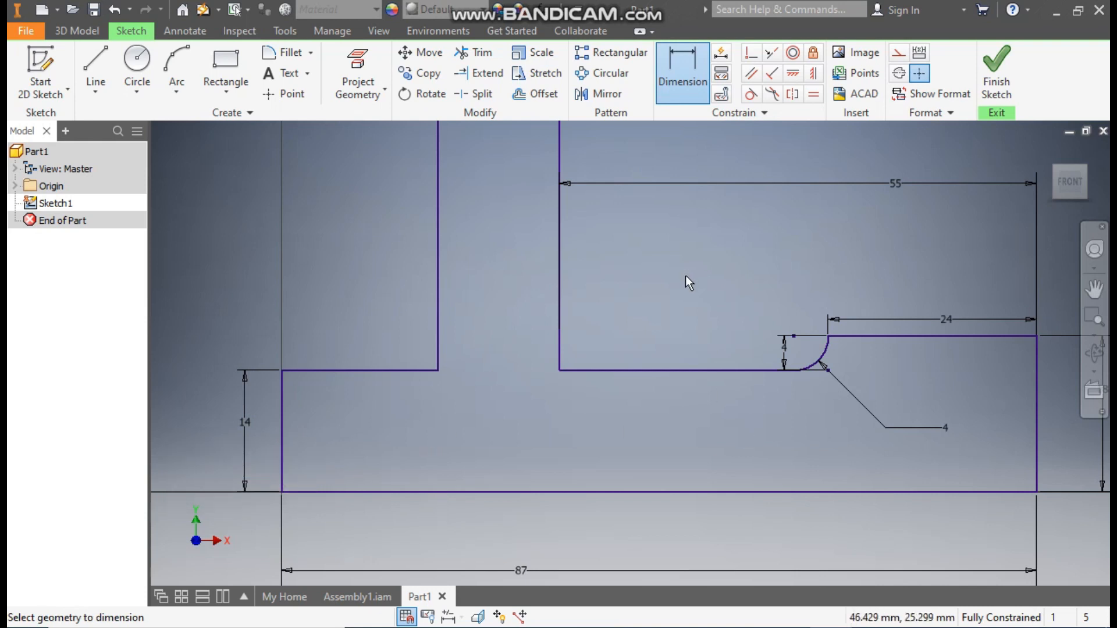
Step: Fillet both inner corners where the upright meets the long upper line with a 4 mm radius
left_click(285, 52)
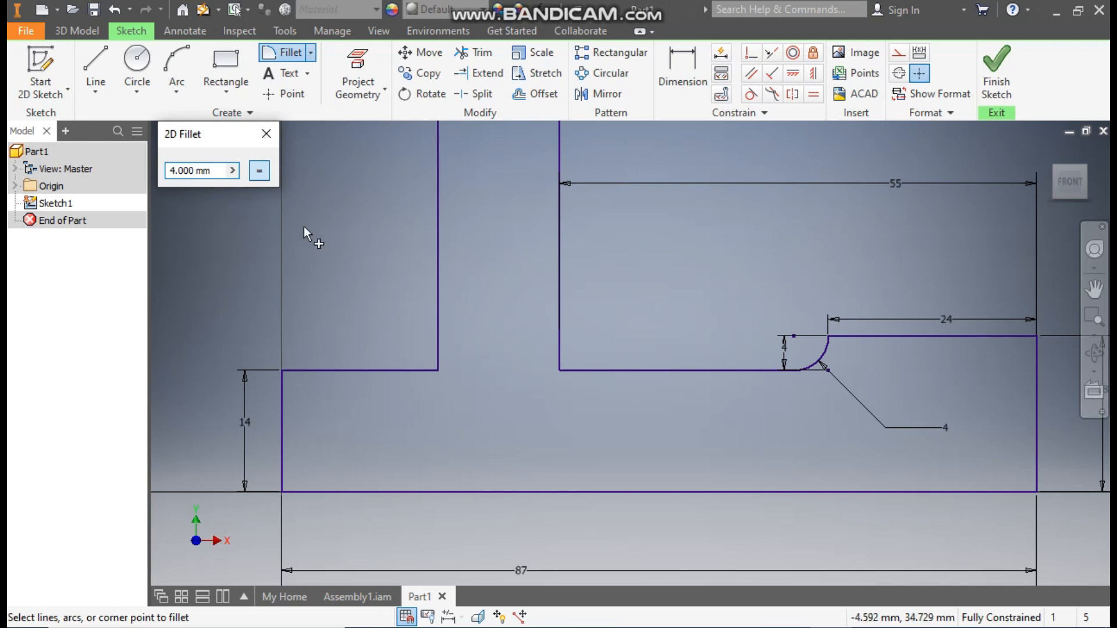
left_click(434, 348)
left_click(416, 369)
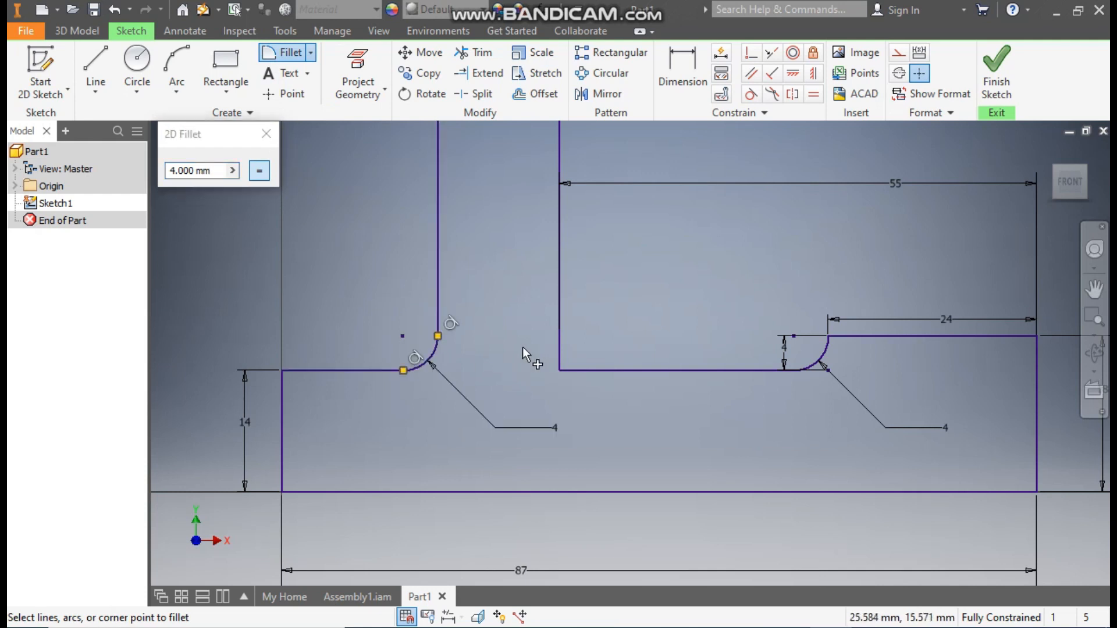
left_click(557, 320)
left_click(581, 371)
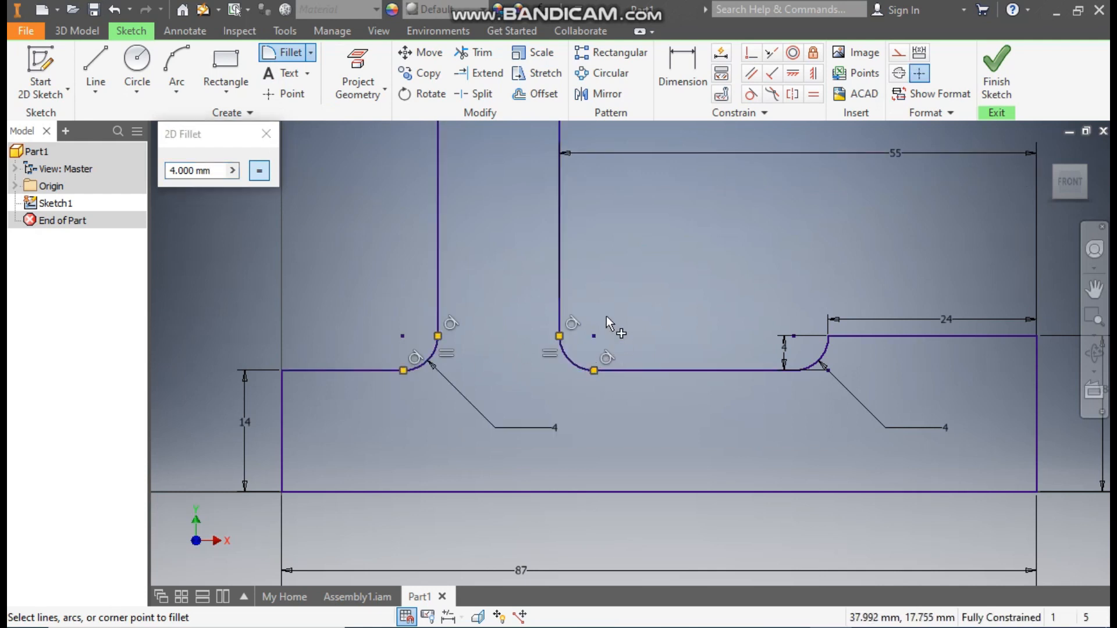
left_click(265, 133)
Step: Mirror the profile geometry, apart from its left vertical edge, using that edge as the mirror line
scroll(611, 320, "up", 4)
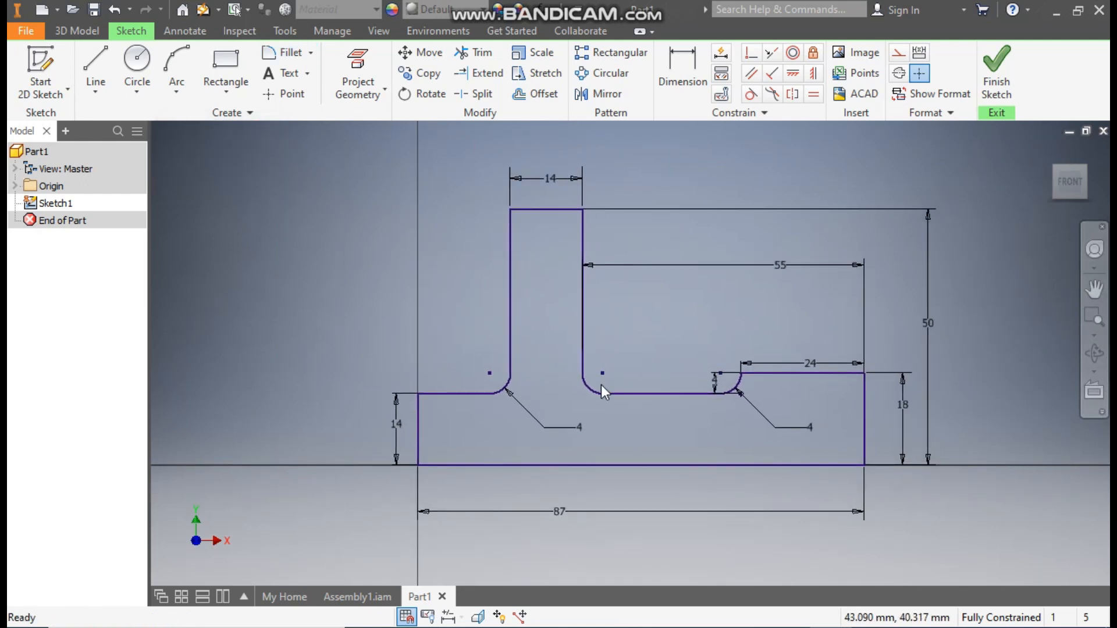
middle_click_drag(309, 384, 428, 362)
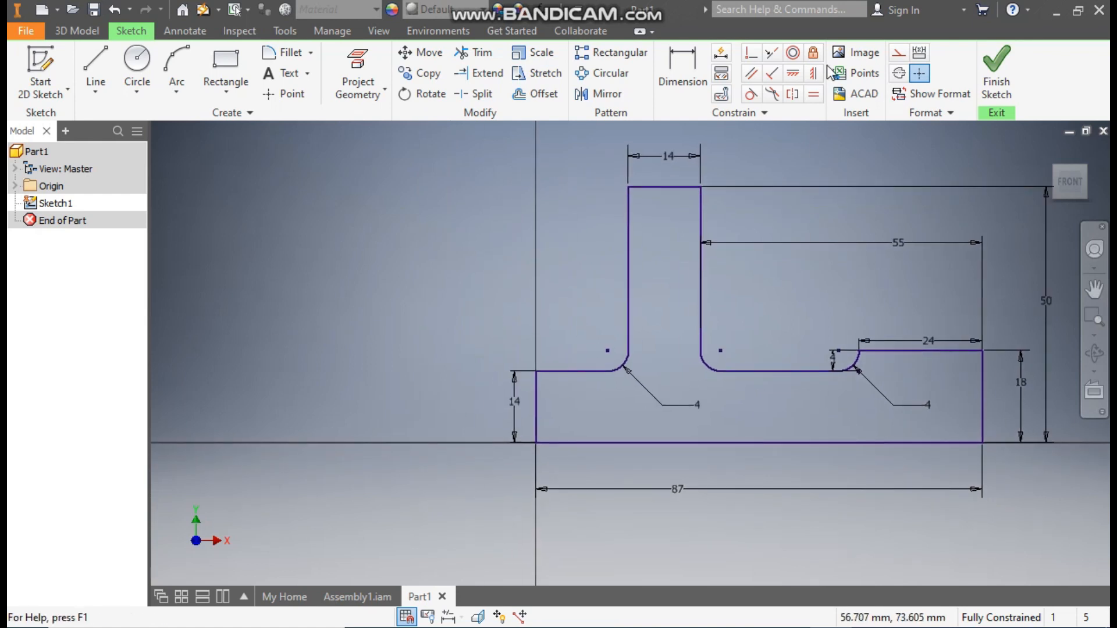
left_click(604, 97)
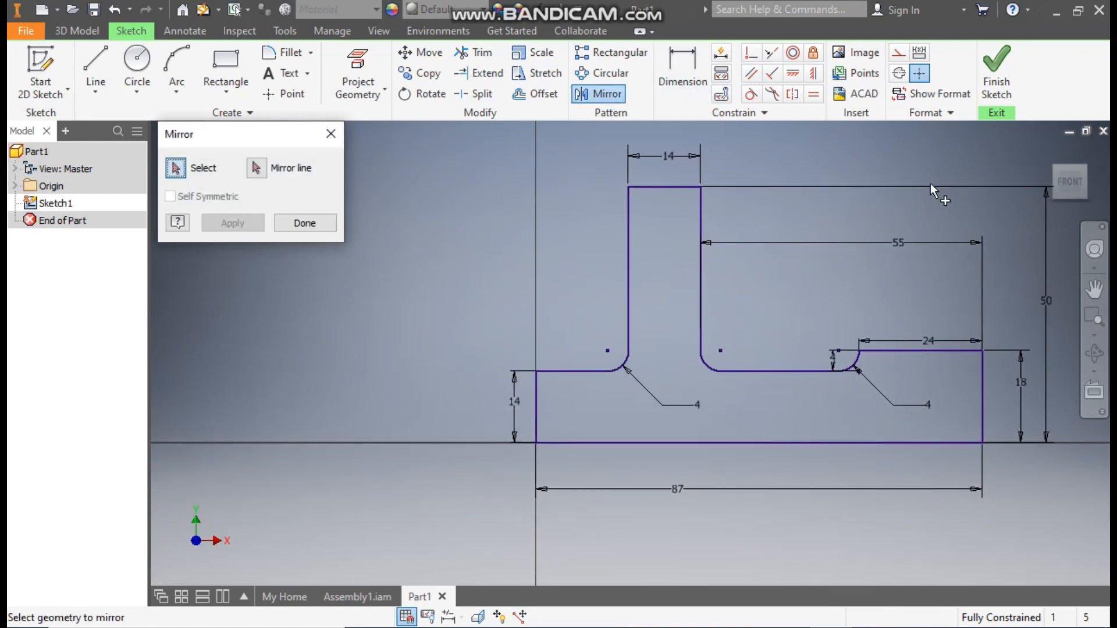
mouse_move(1010, 147)
left_mouse_down()
mouse_move(982, 190)
mouse_move(745, 351)
mouse_move(543, 515)
left_mouse_up()
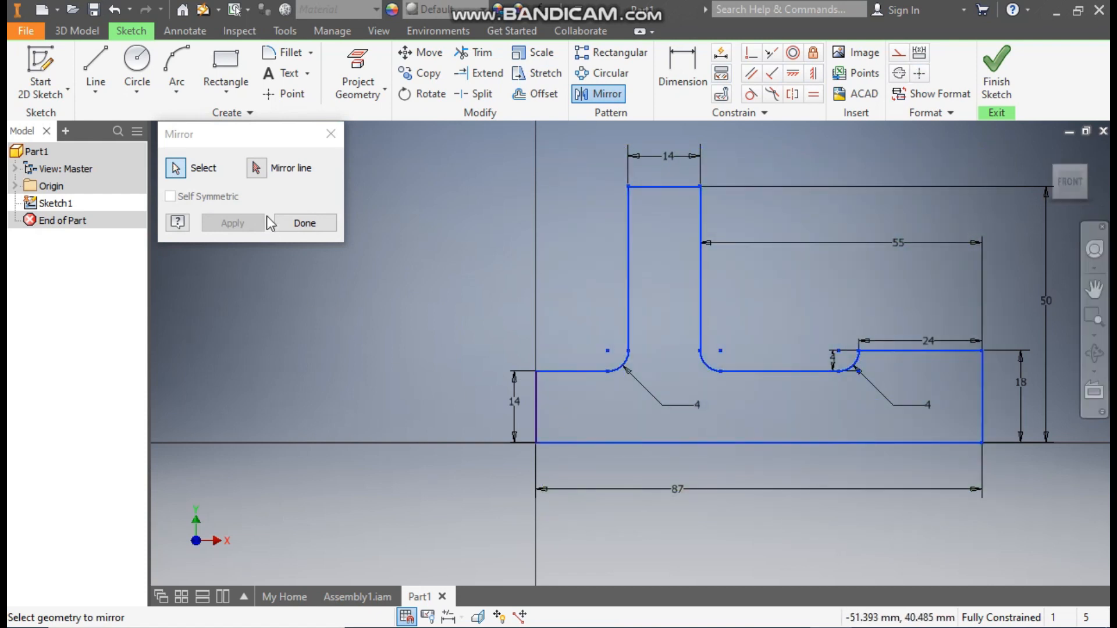
left_click(256, 168)
left_click(535, 391)
left_click(253, 228)
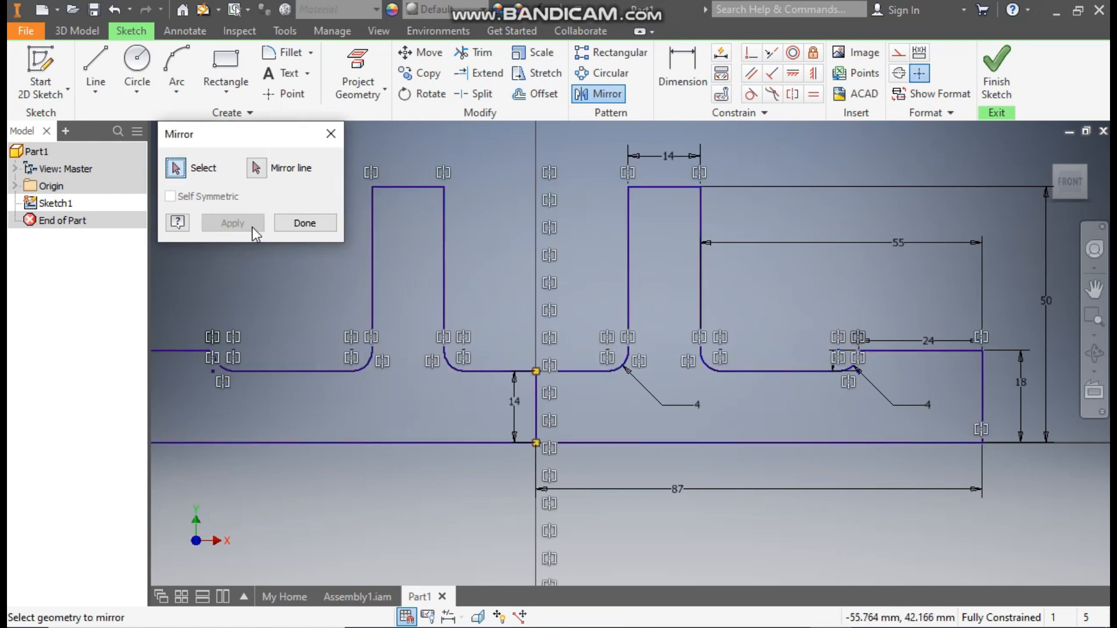
left_click(299, 228)
Step: Extrude both halves of the mirrored profile symmetrically about the sketch plane by a distance of 46 mm
scroll(486, 265, "down", 1)
mouse_move(487, 264)
middle_mouse_down()
mouse_move(584, 289)
mouse_move(552, 284)
middle_mouse_up()
scroll(556, 284, "down", 1)
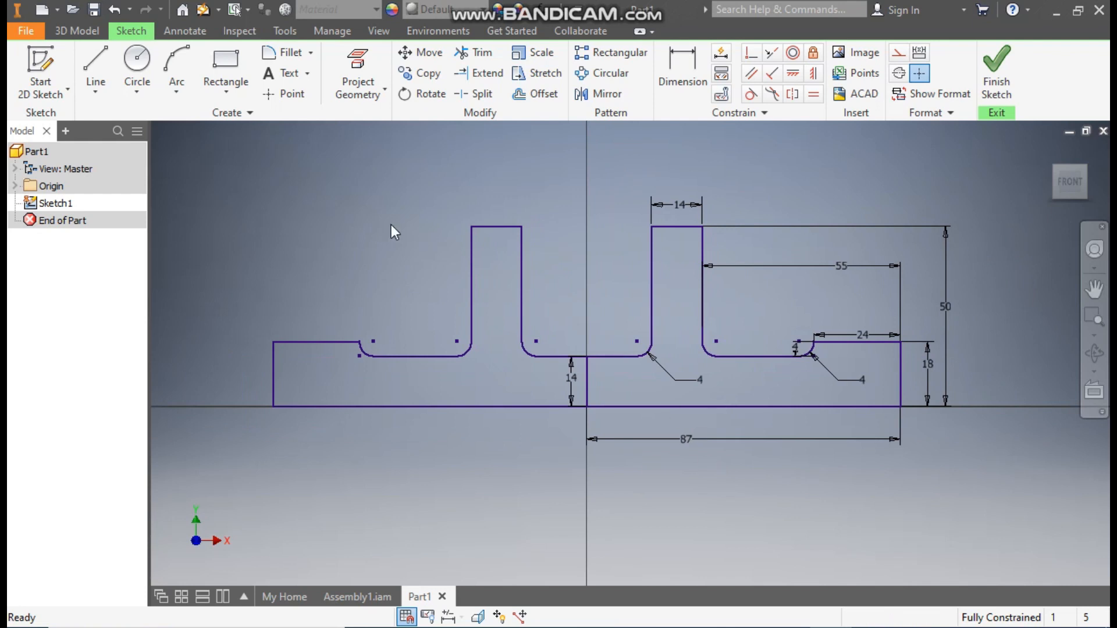
left_click(80, 32)
left_click(93, 61)
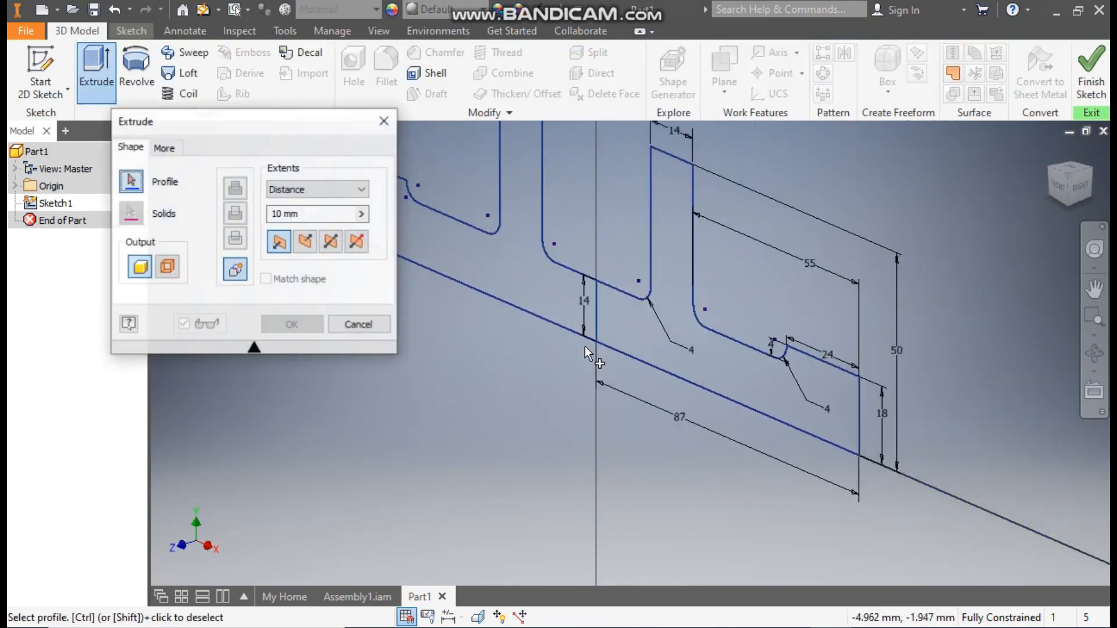
left_click(665, 313)
left_click(482, 270)
scroll(622, 291, "down", 2)
middle_click_drag(622, 291, 666, 343)
left_click(334, 244)
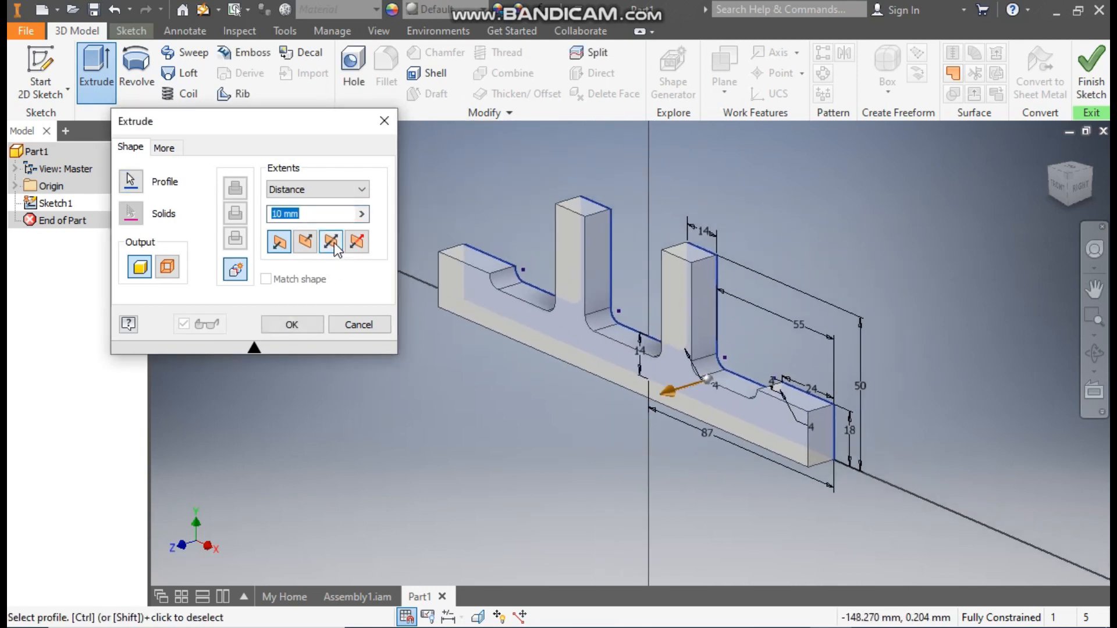
left_click(336, 249)
left_click_drag(315, 212, 257, 229)
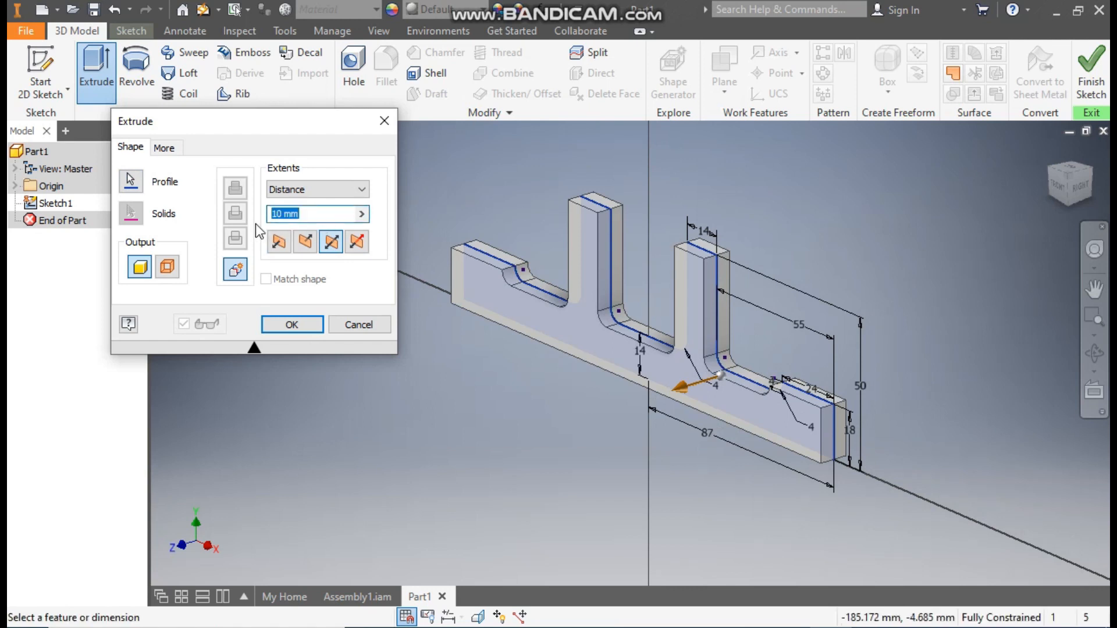
type("46")
left_click(303, 327)
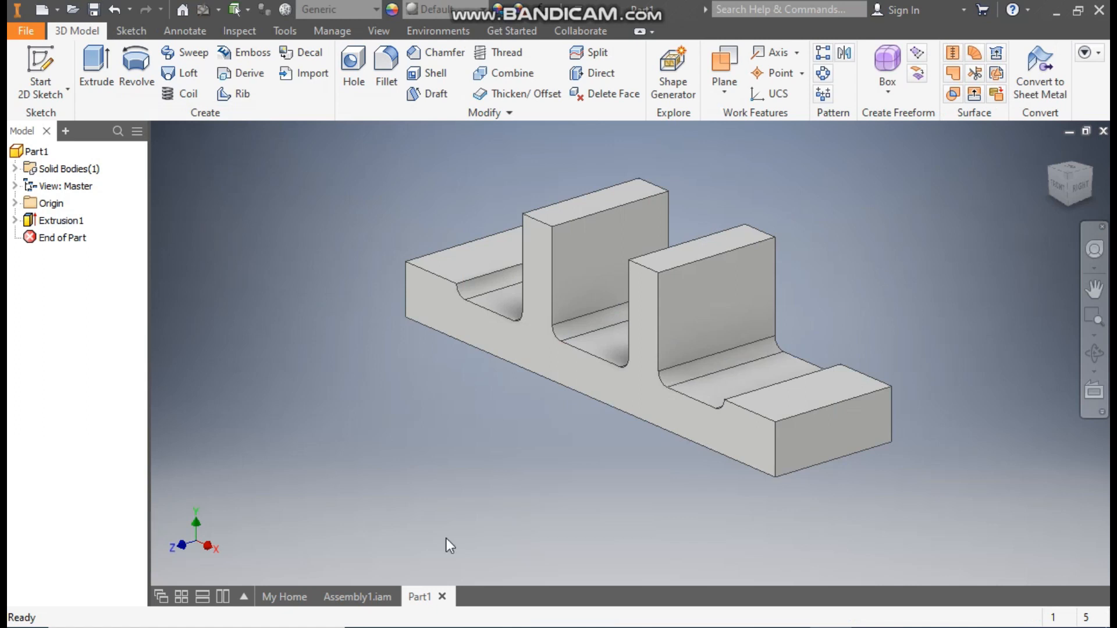
Step: Switch to Assembly1.iam to view the finished base, roller and pin assembly as a reference
left_click(343, 598)
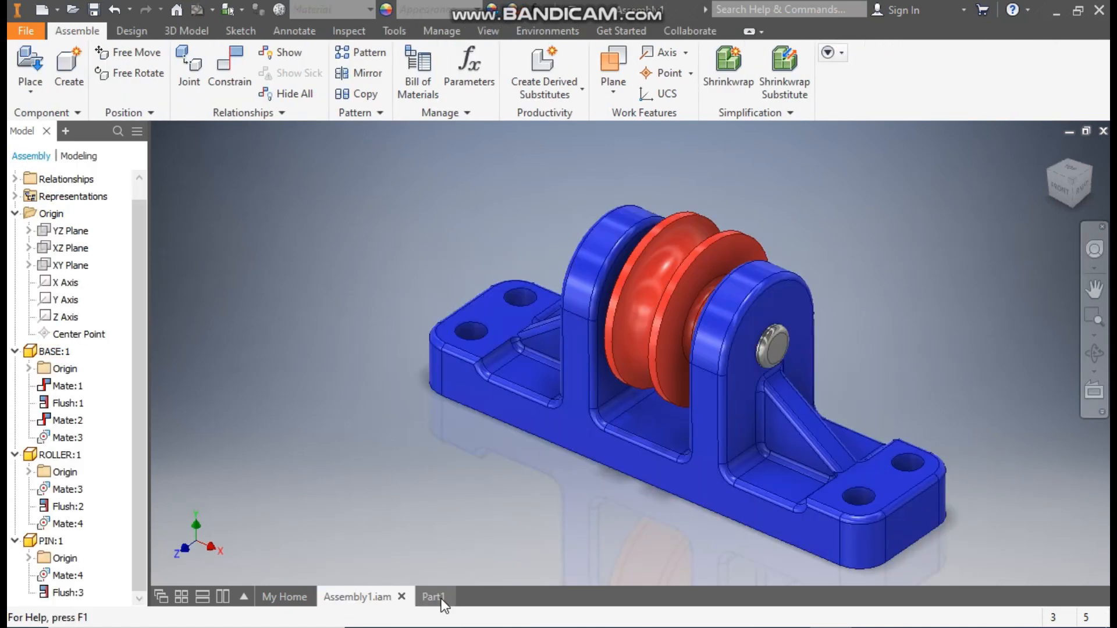
Step: In Part1, sketch a circle on the outer face of the +X upright, centred on its top edge's midpoint and reaching the edge's endpoint
left_click(432, 597)
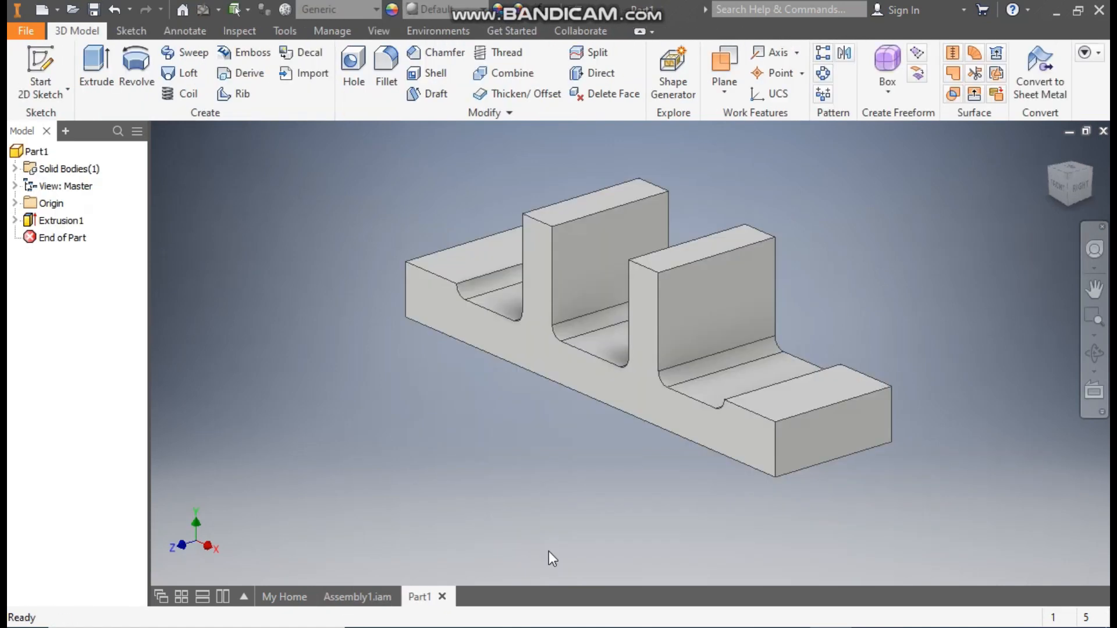
left_click(734, 279)
key("s")
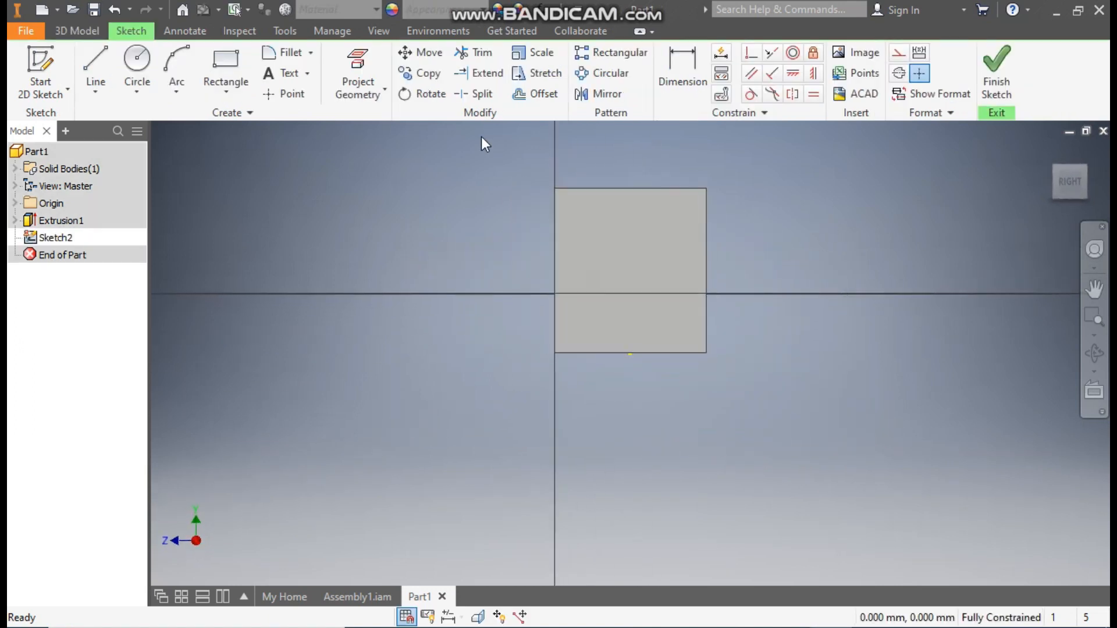
left_click(149, 62)
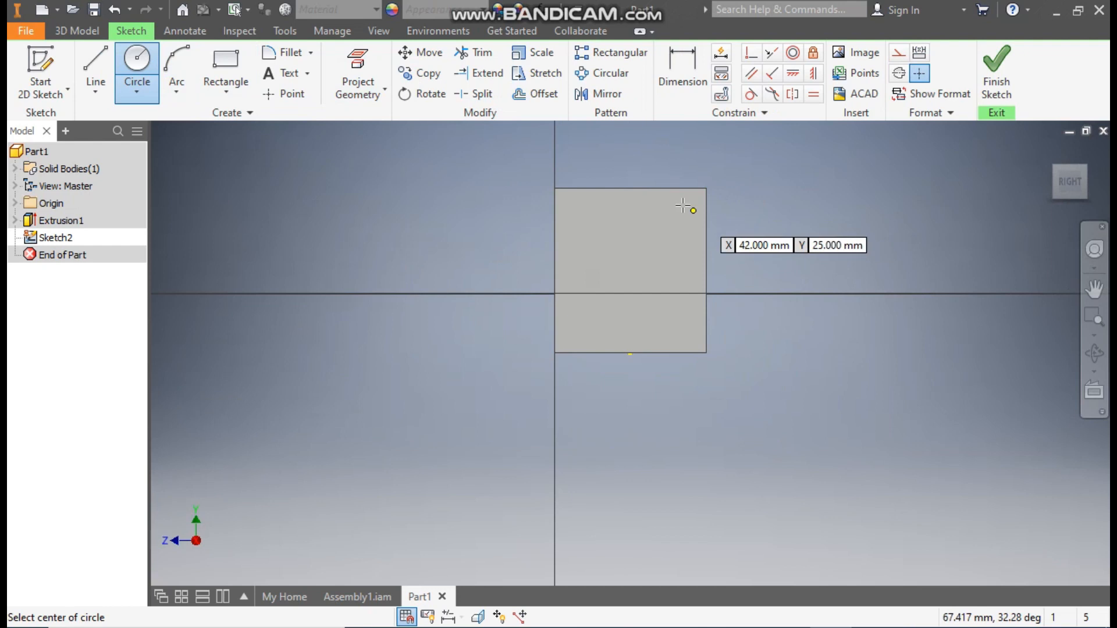
left_click(630, 187)
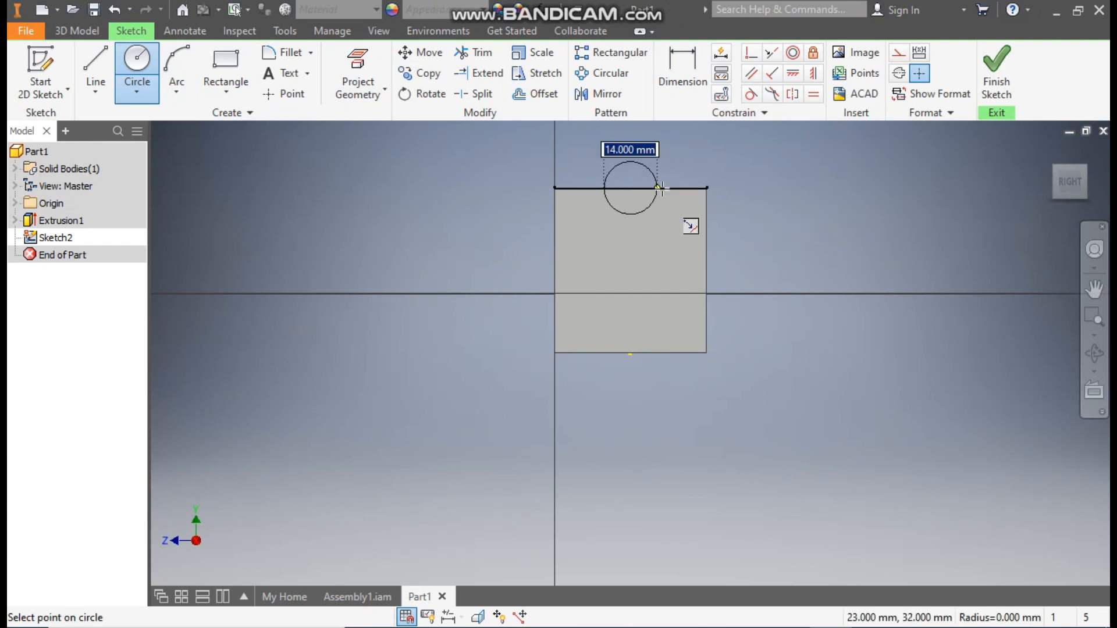
left_click(707, 187)
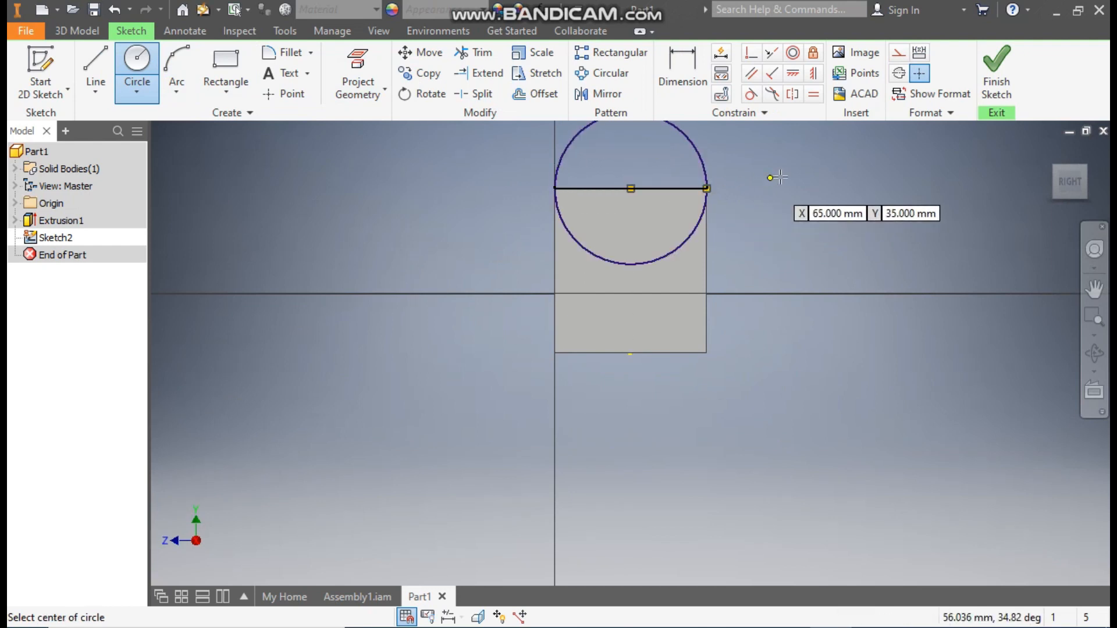
key("Escape")
Step: Extrude the circle as a join up to the inner face of the same upright to round its top
left_click(77, 30)
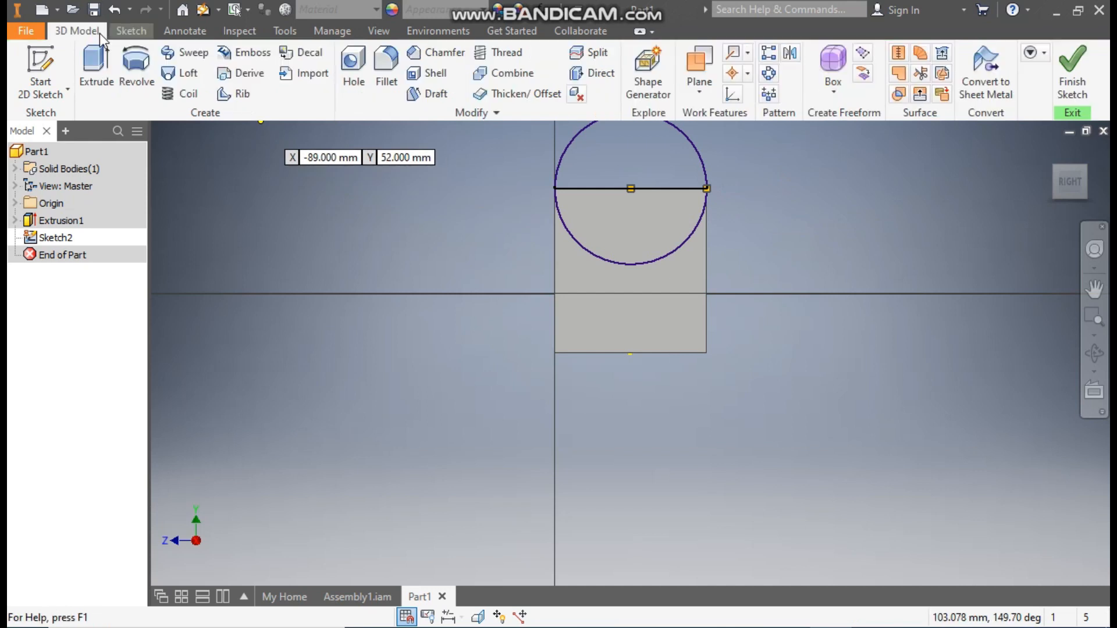
left_click(95, 61)
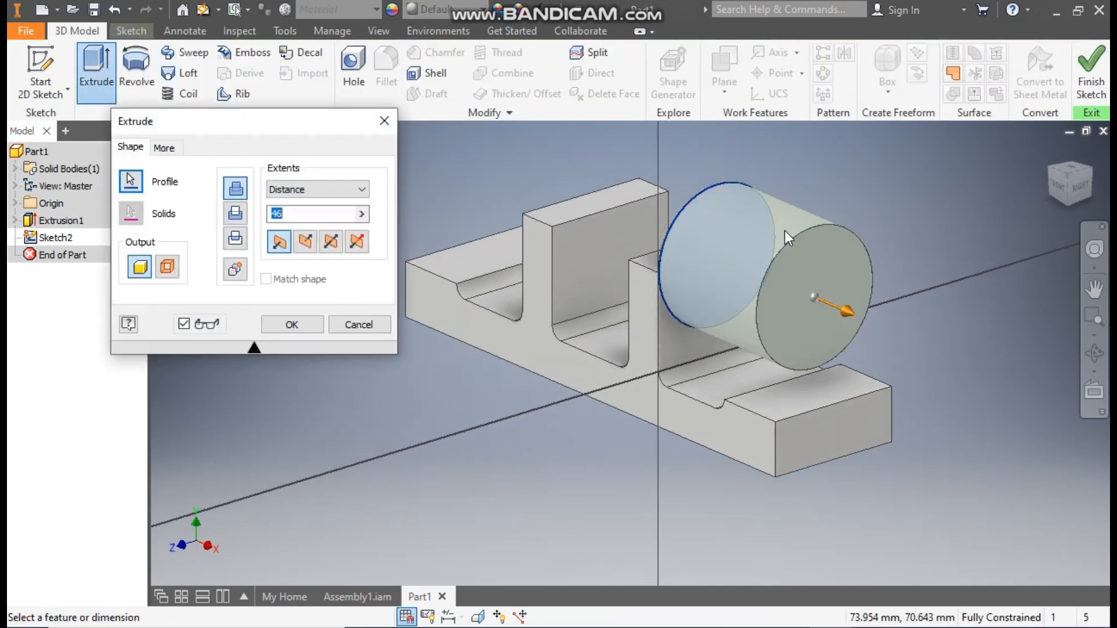
left_click(235, 213)
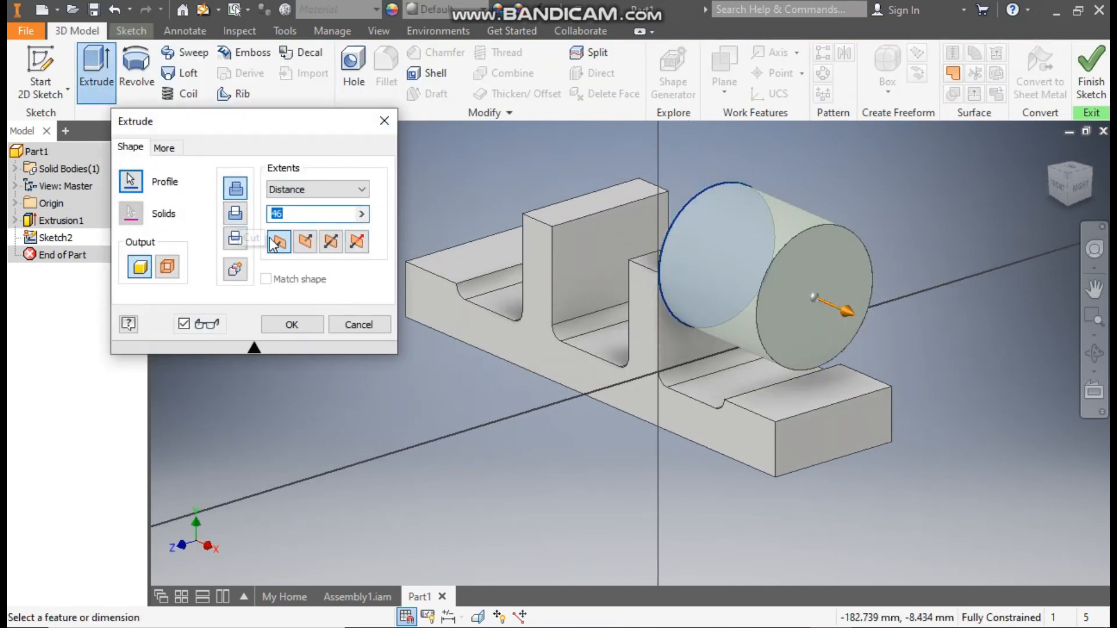
left_click(304, 241)
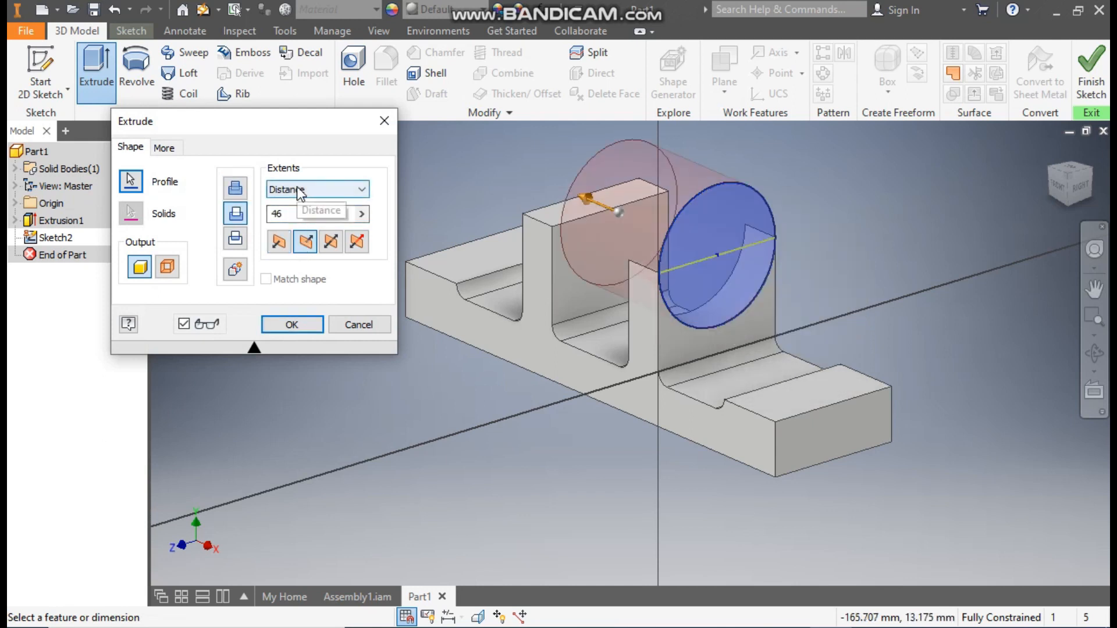
left_click(296, 188)
left_click(291, 227)
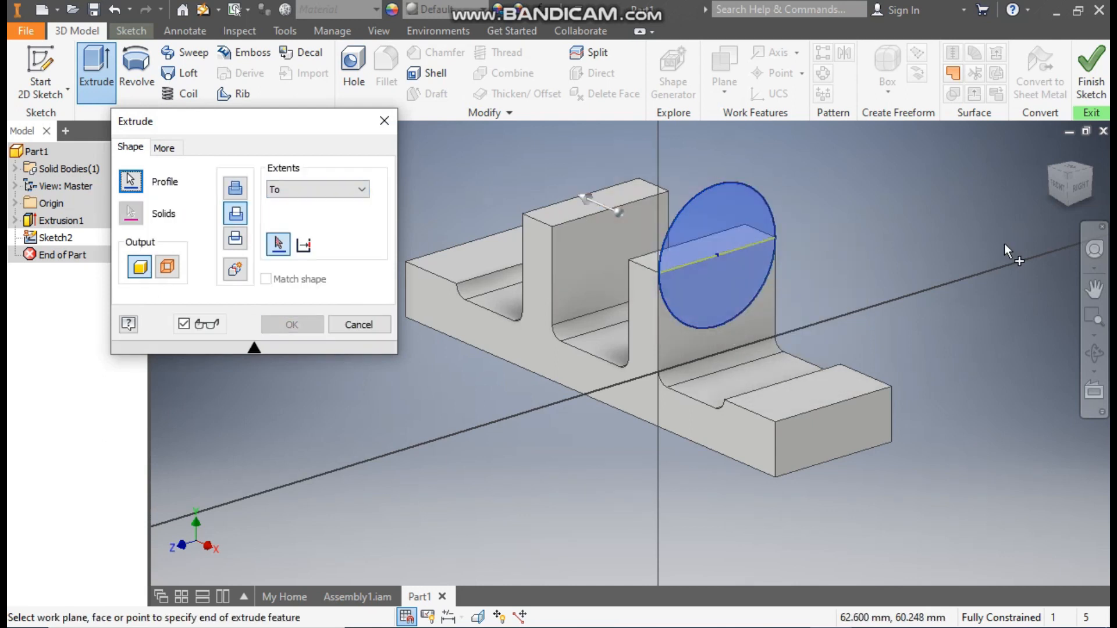
left_click(1047, 169)
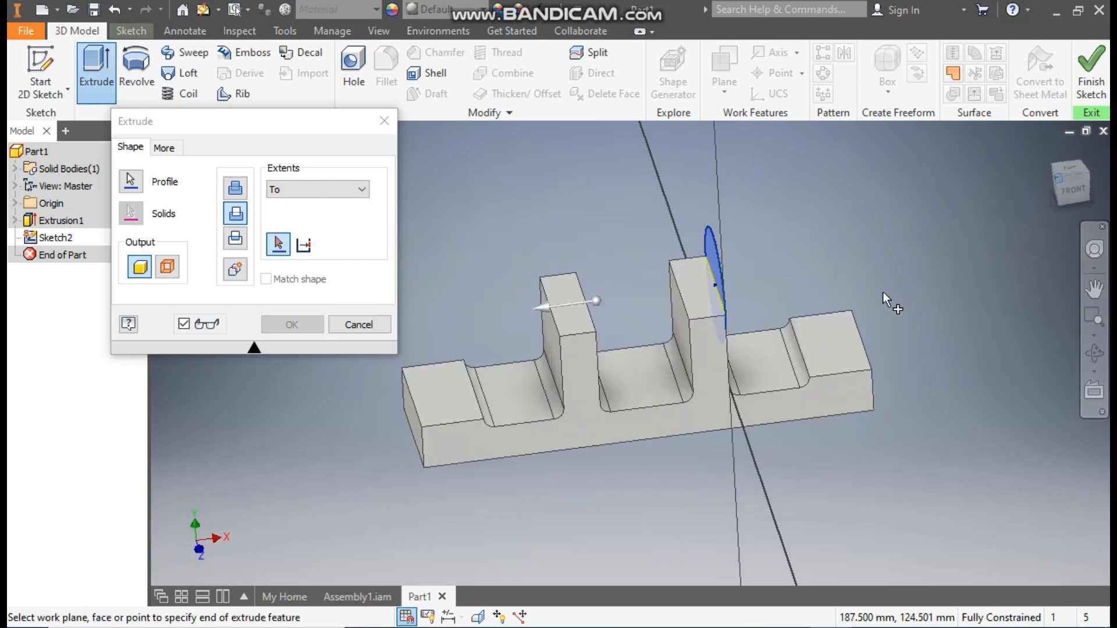
left_click(663, 338)
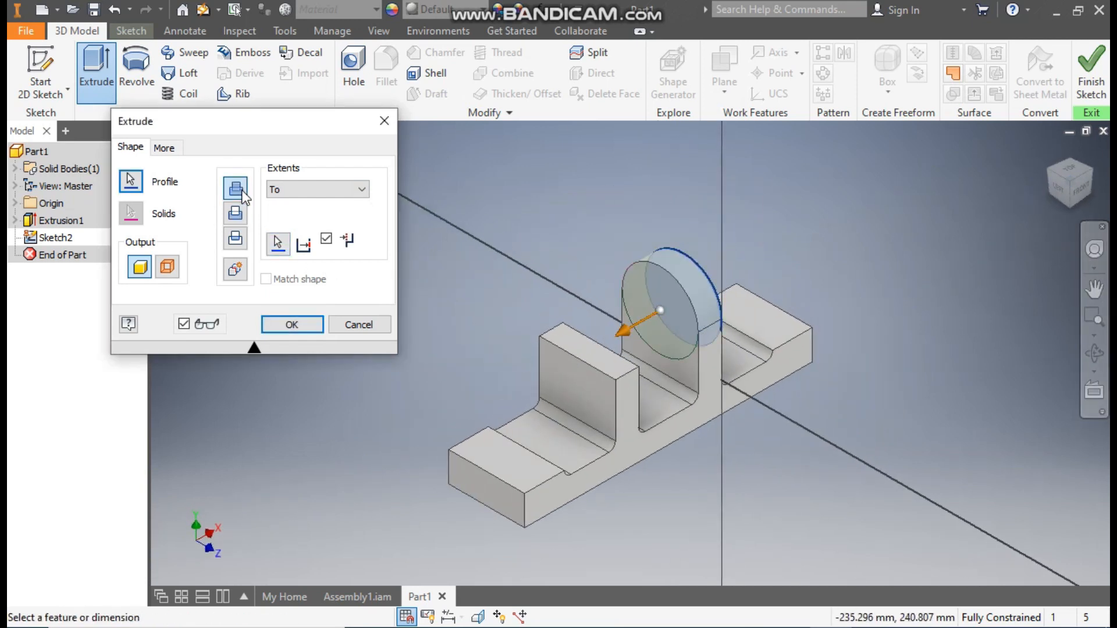
left_click(299, 325)
Step: Mirror the rounded-top extrusion about the YZ plane onto the other upright
scroll(782, 413, "up", 3)
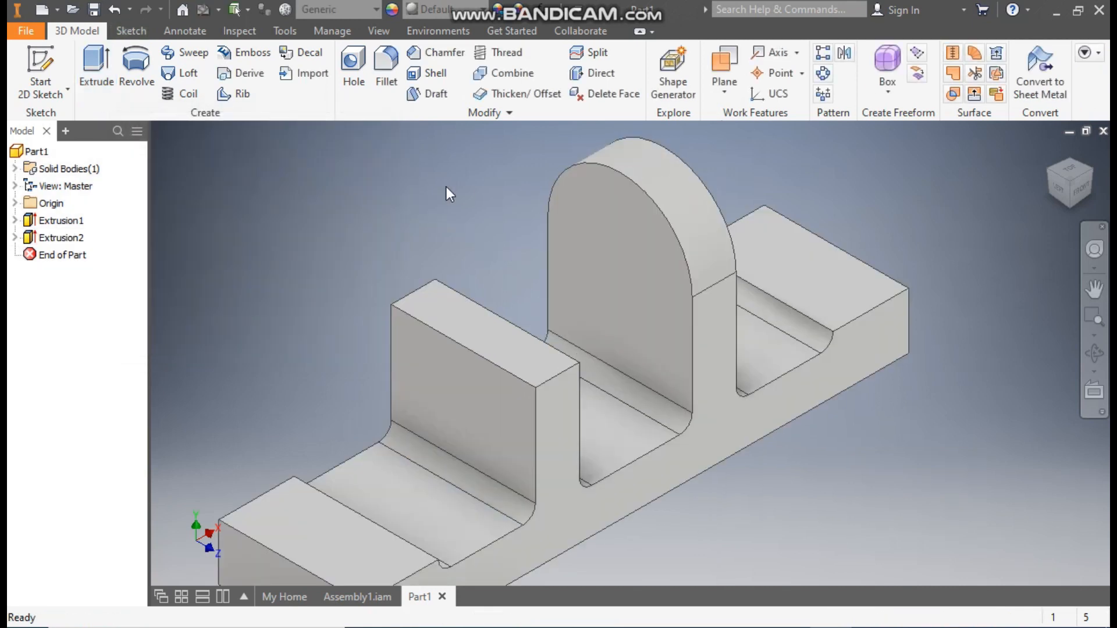
scroll(447, 186, "down", 1)
middle_click_drag(447, 187, 504, 211)
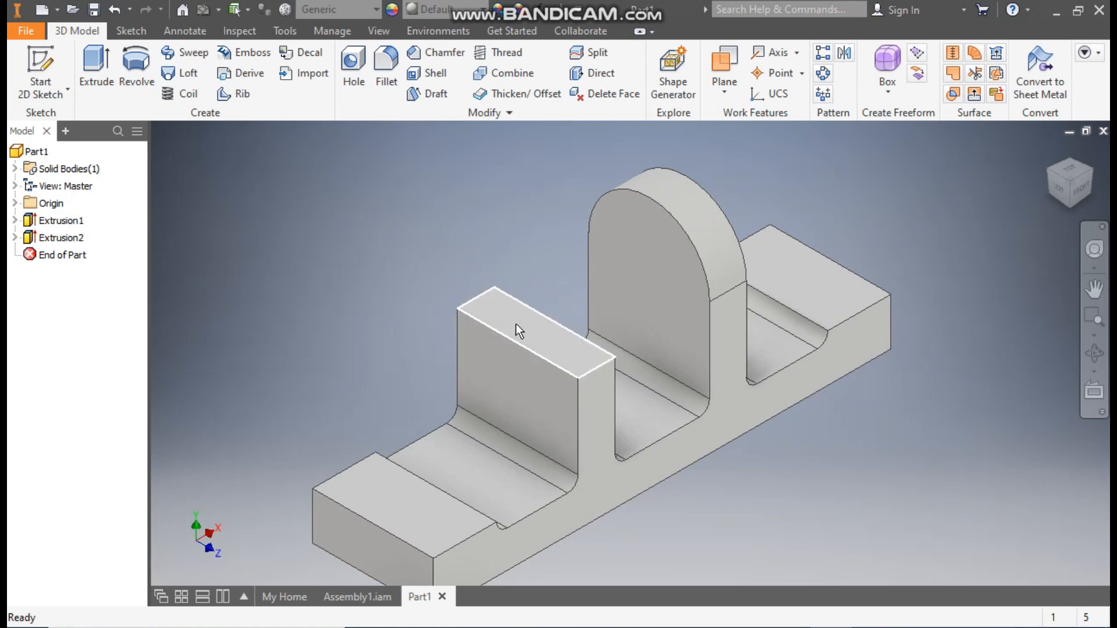
left_click(846, 54)
left_click(685, 207)
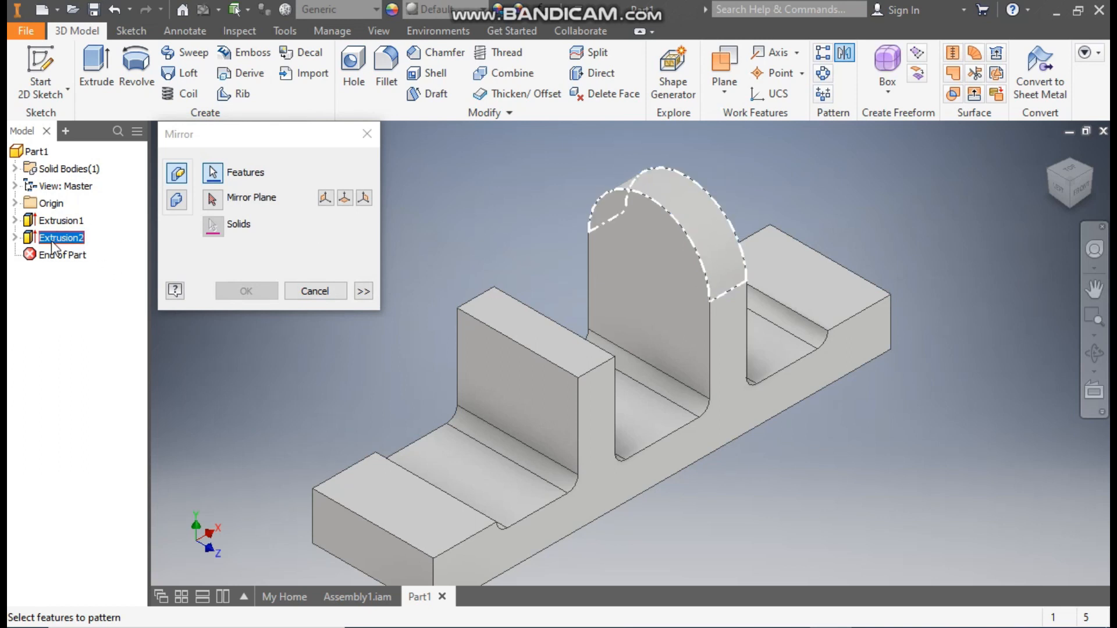
left_click(213, 201)
left_click(15, 203)
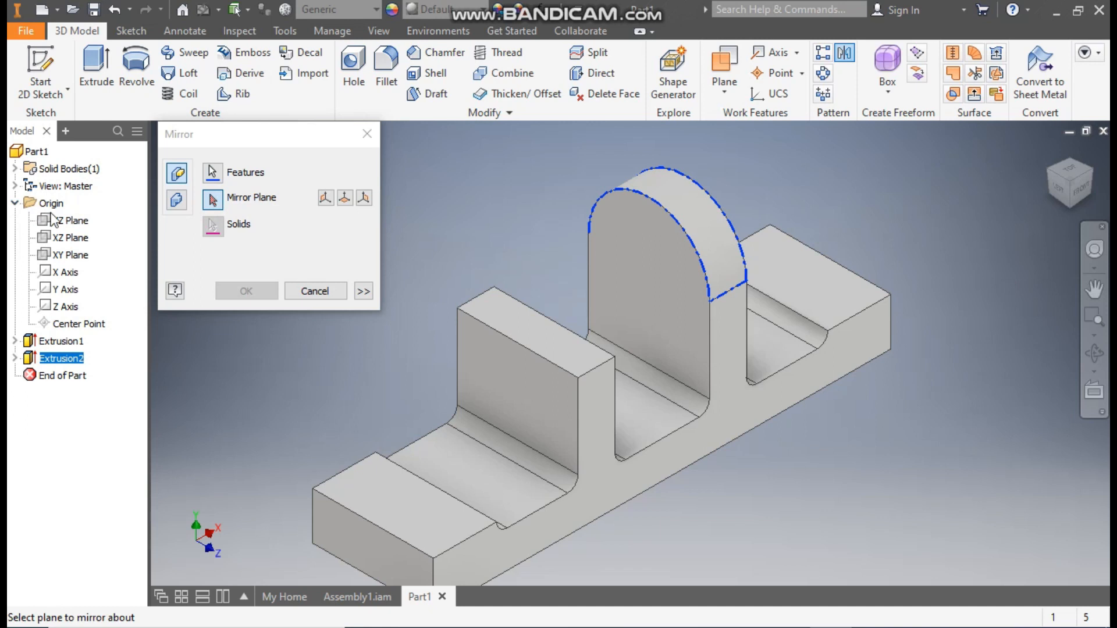
left_click(69, 222)
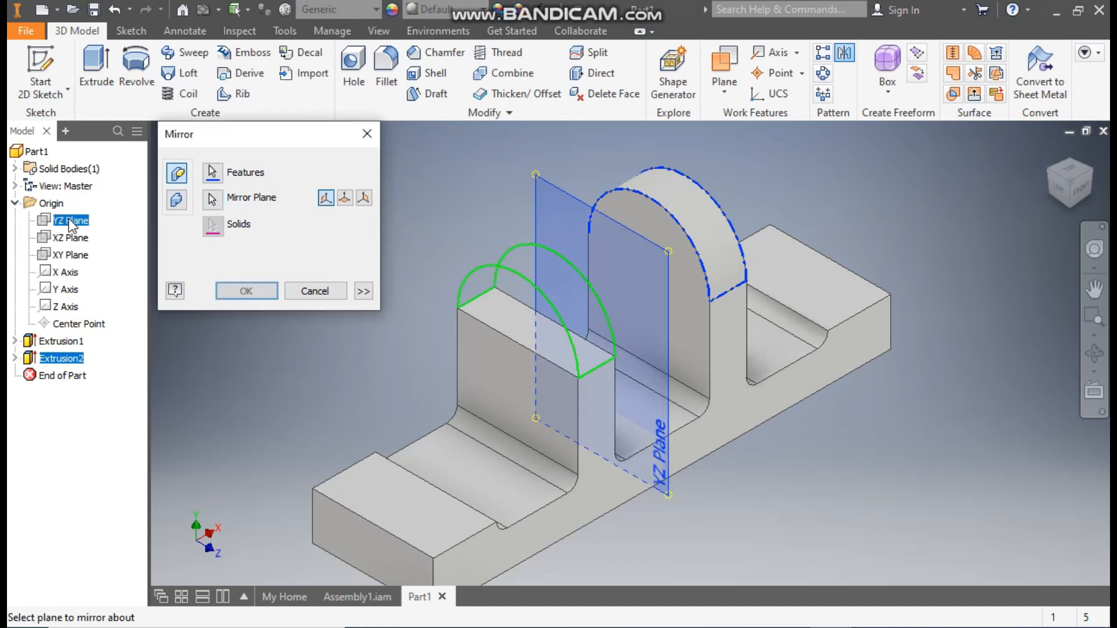
left_click(253, 293)
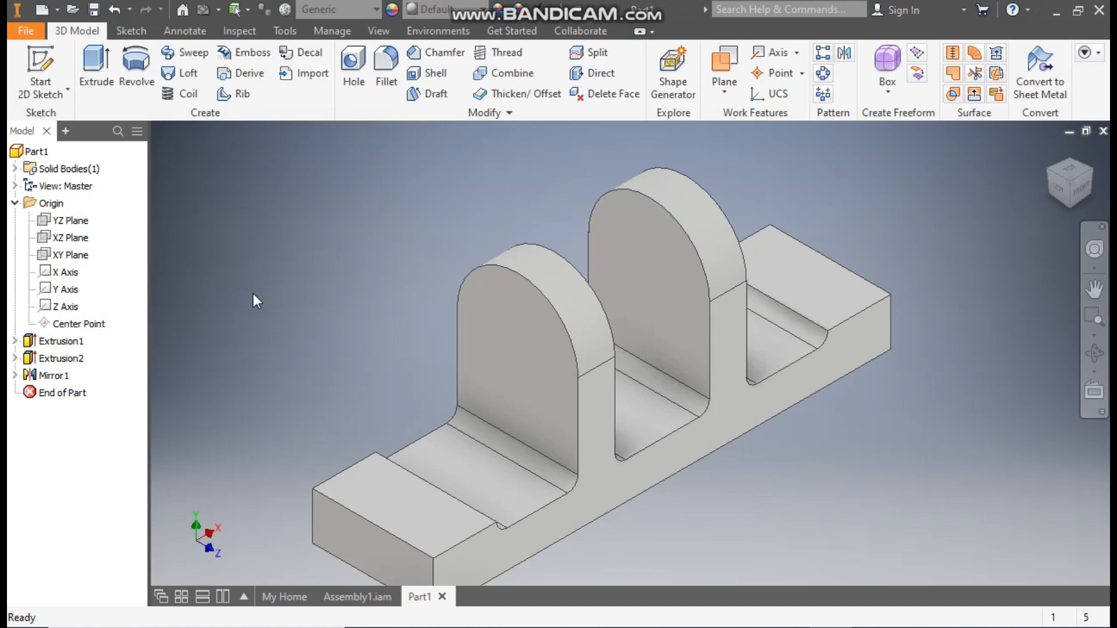
Step: View the sloped support rib on the finished base in Assembly1.iam and return to Part1
middle_click_drag(832, 417, 747, 383)
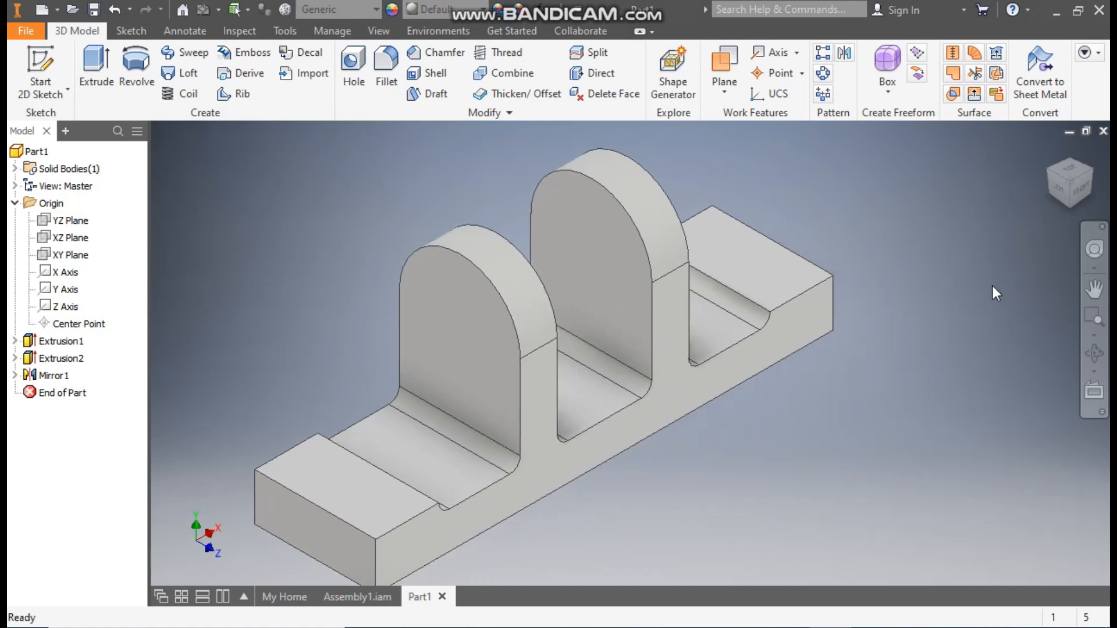
left_click(1091, 174)
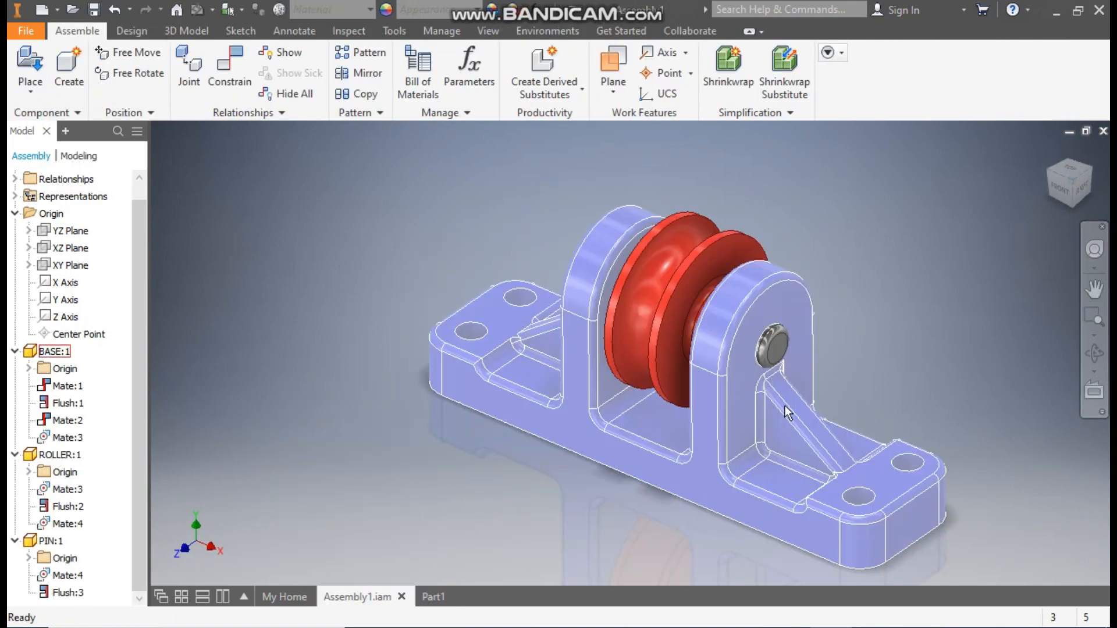
left_click(436, 595)
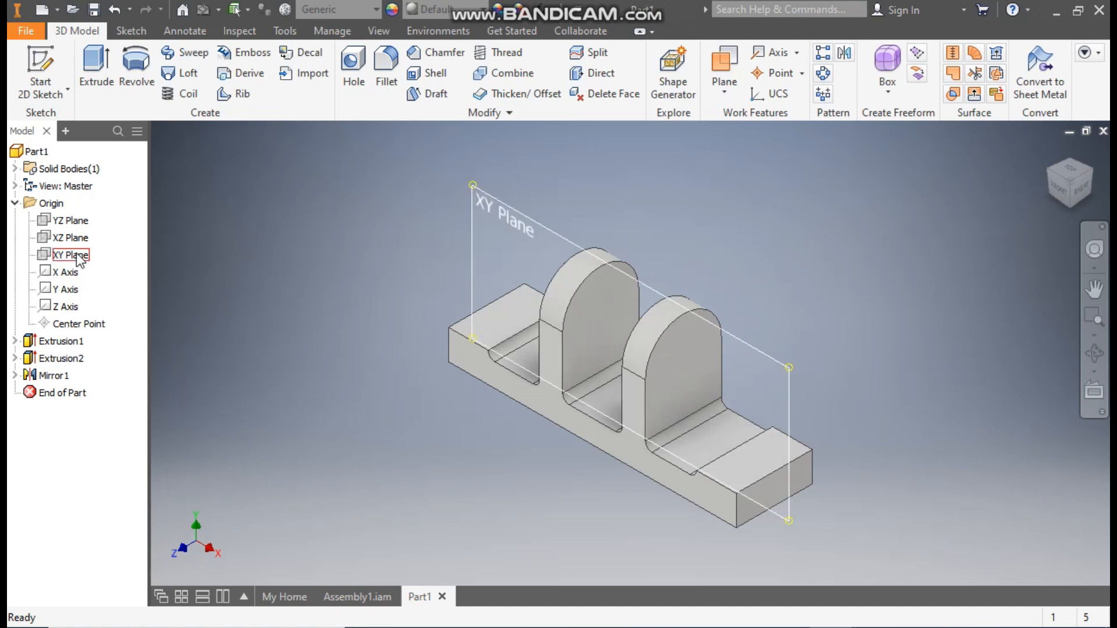
Step: On the XY plane, sketch a sloped line from the +X upright's outer edge to the inner upper corner of the raised end pad
left_click(75, 256)
left_click(652, 341)
middle_click_drag(844, 284, 743, 294)
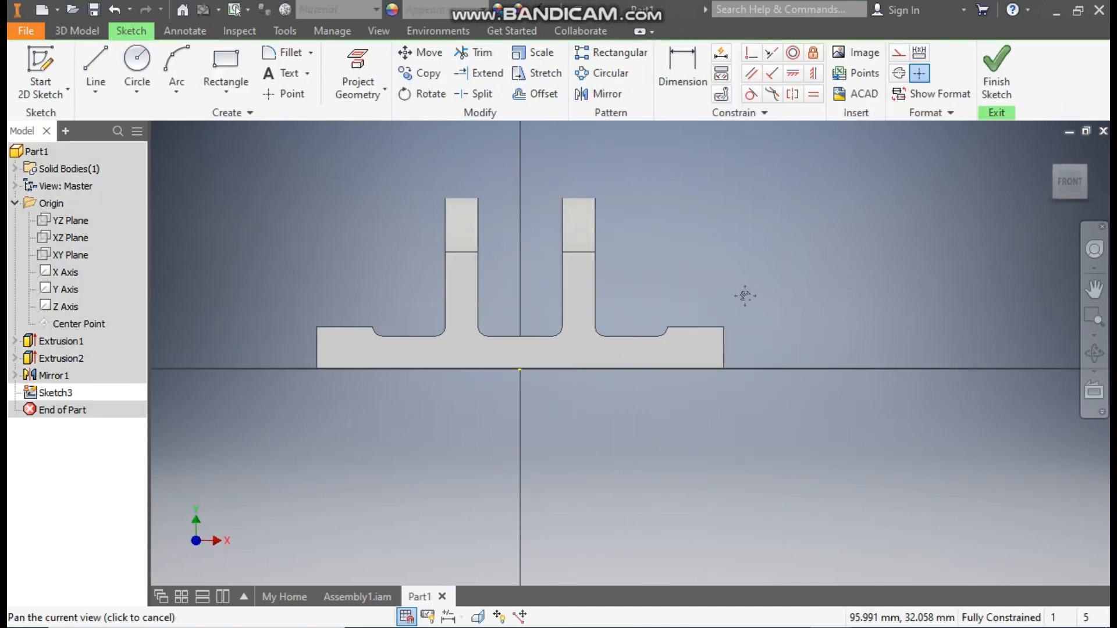
scroll(740, 293, "down", 1)
left_click(99, 62)
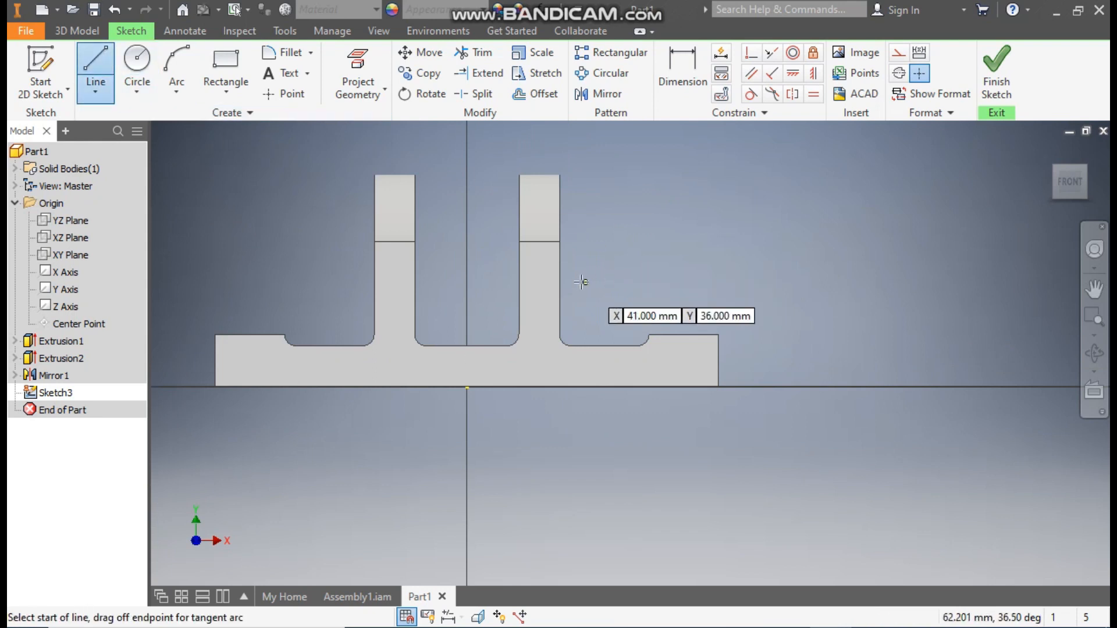
scroll(581, 281, "down", 2)
left_click(541, 245)
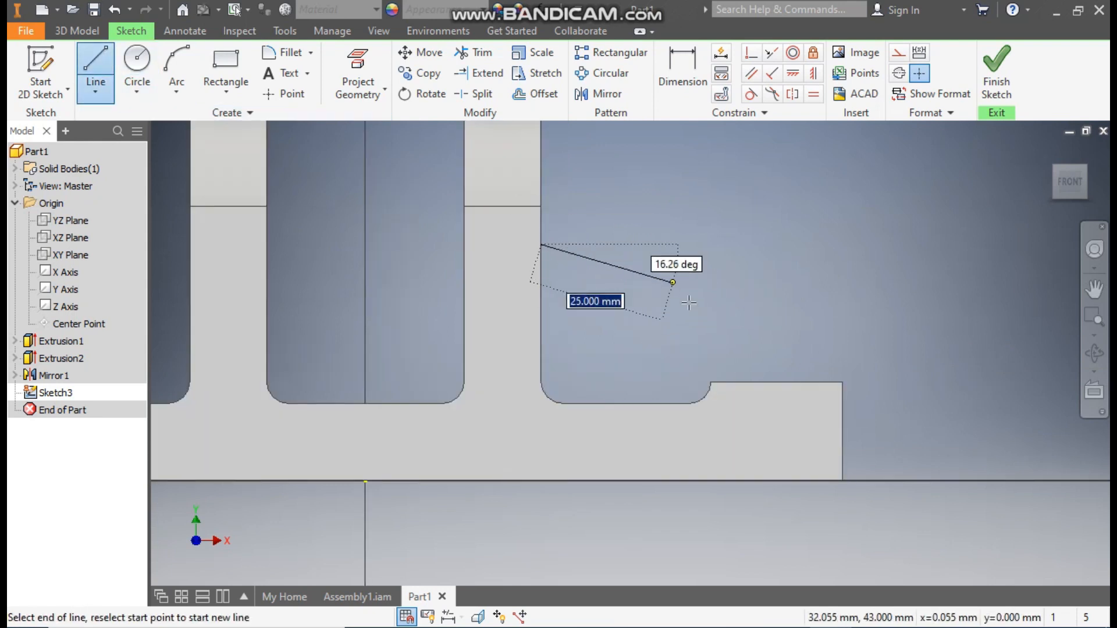
left_click(711, 382)
key("Escape")
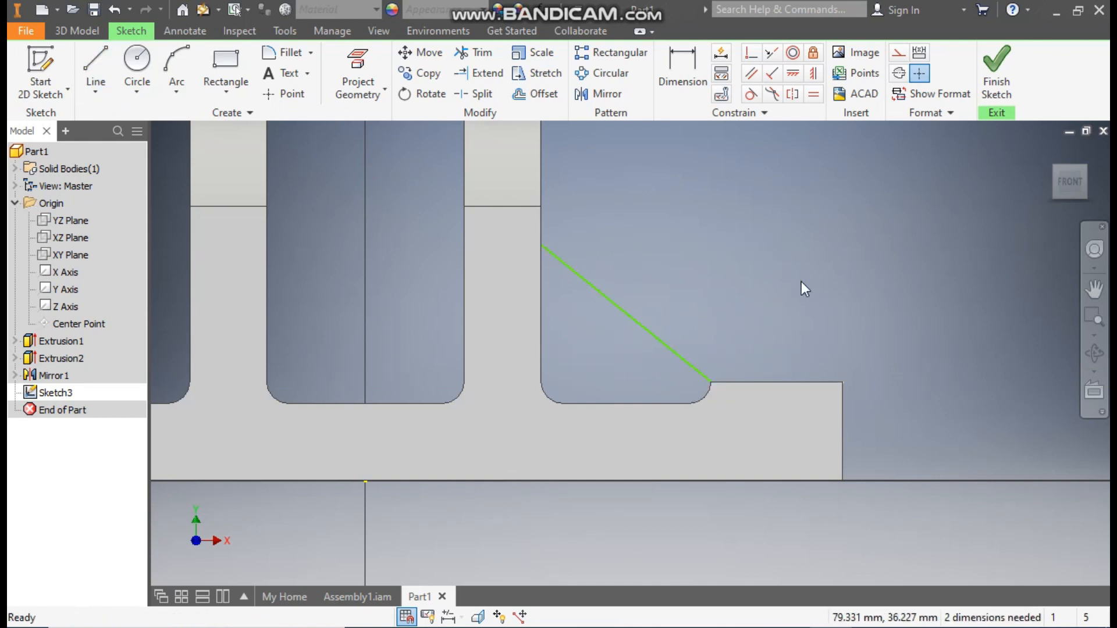
Step: Dimension the sloped line's upper endpoint 10 mm vertically below the edge where the upright's rounded top begins
left_click(681, 70)
left_click(524, 206)
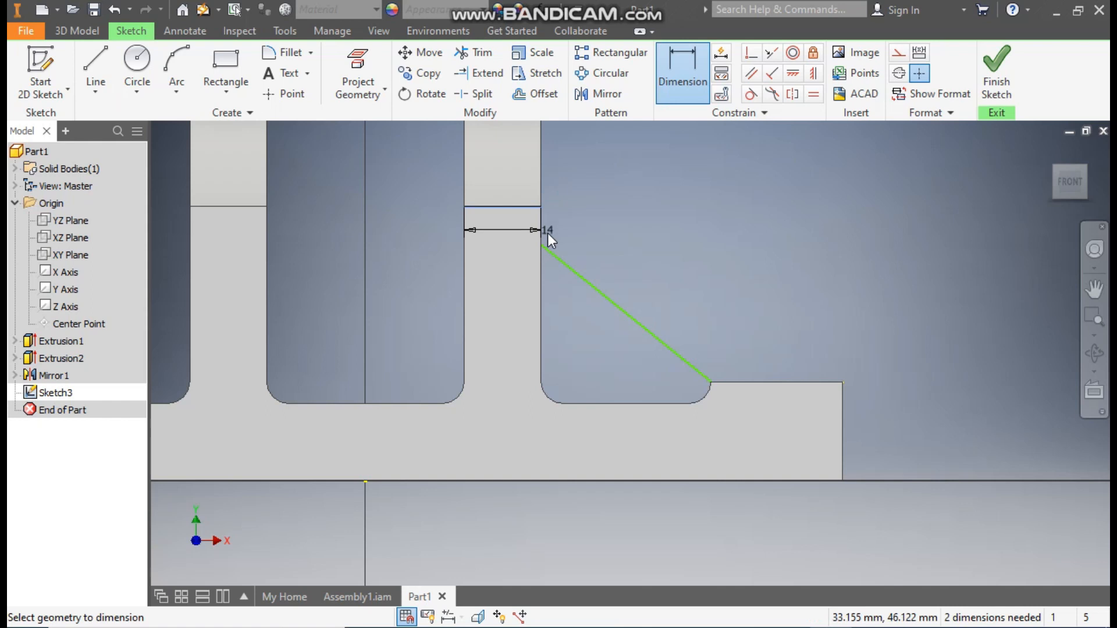
left_click(1087, 166)
scroll(696, 372, "up", 6)
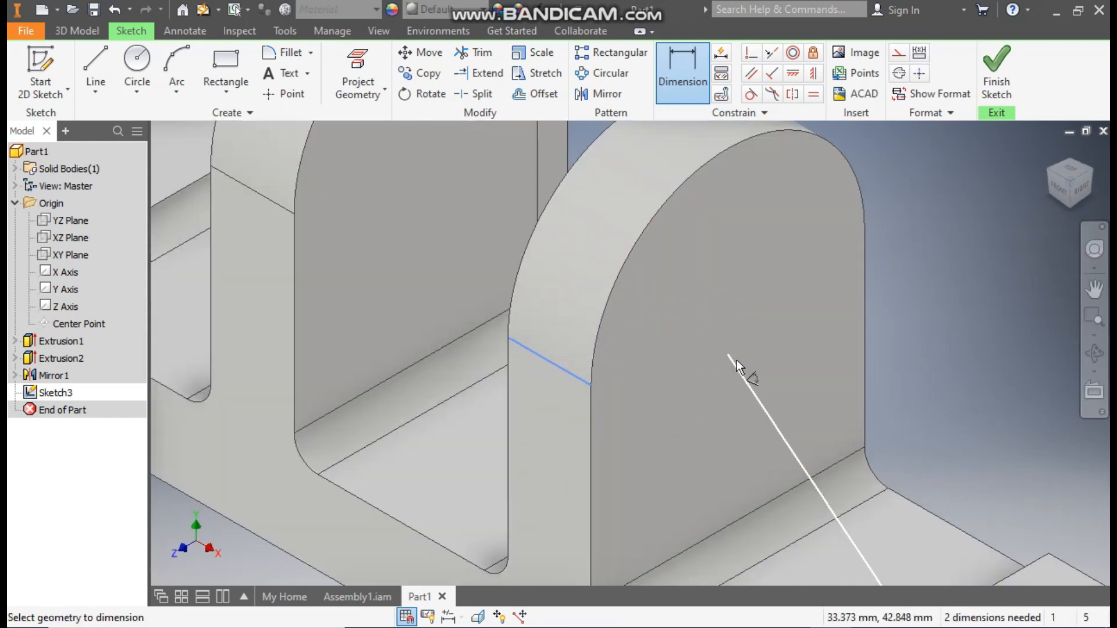
left_click(729, 355)
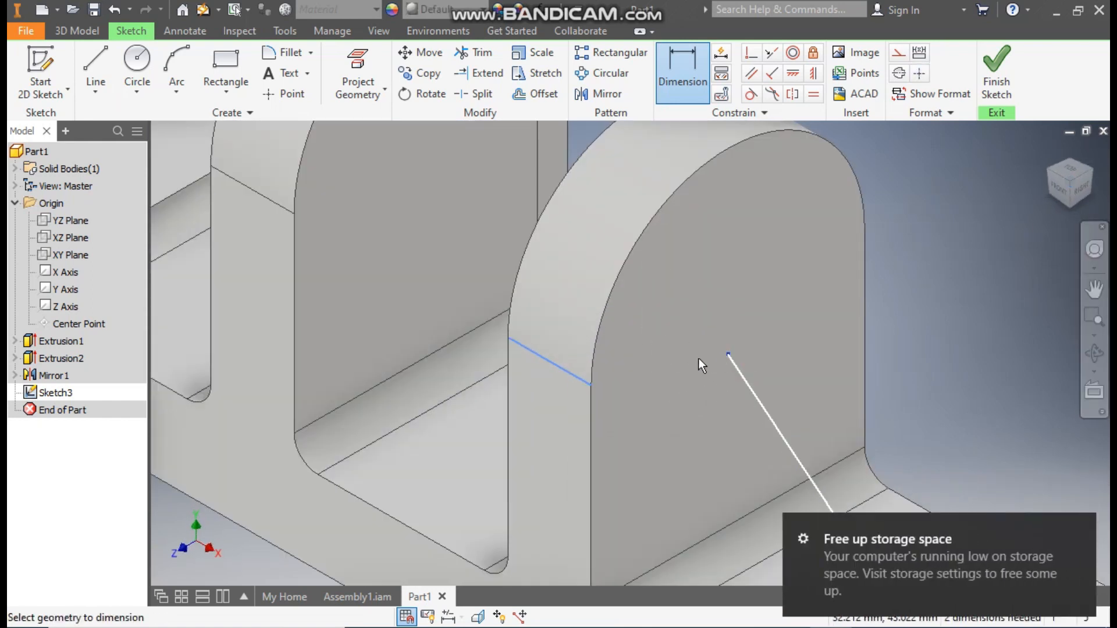
left_click(691, 323)
type("10")
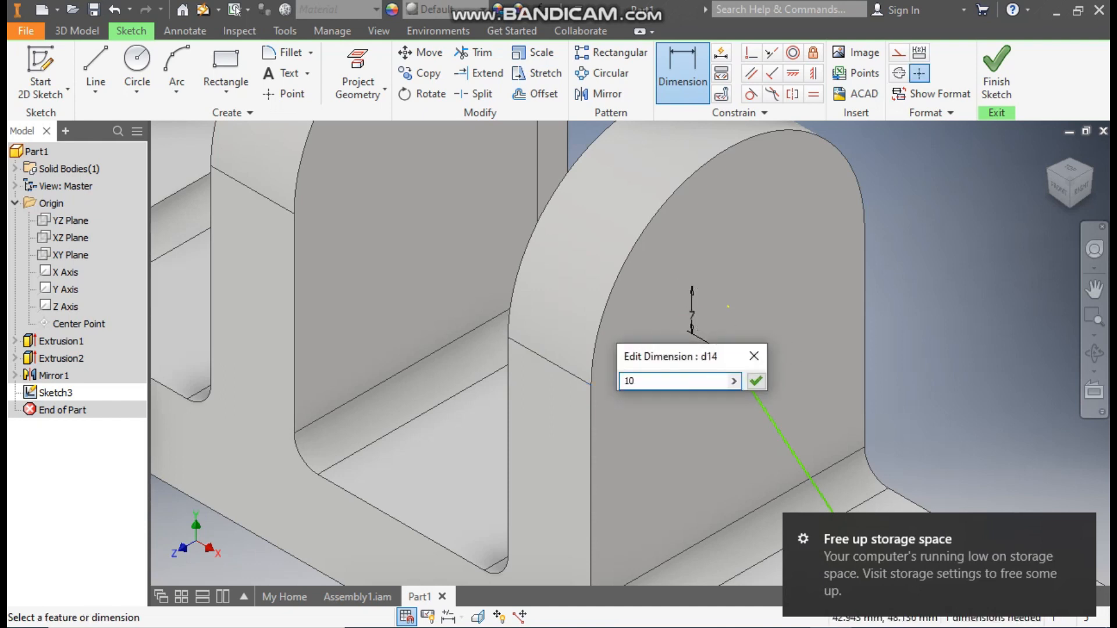
key("Return")
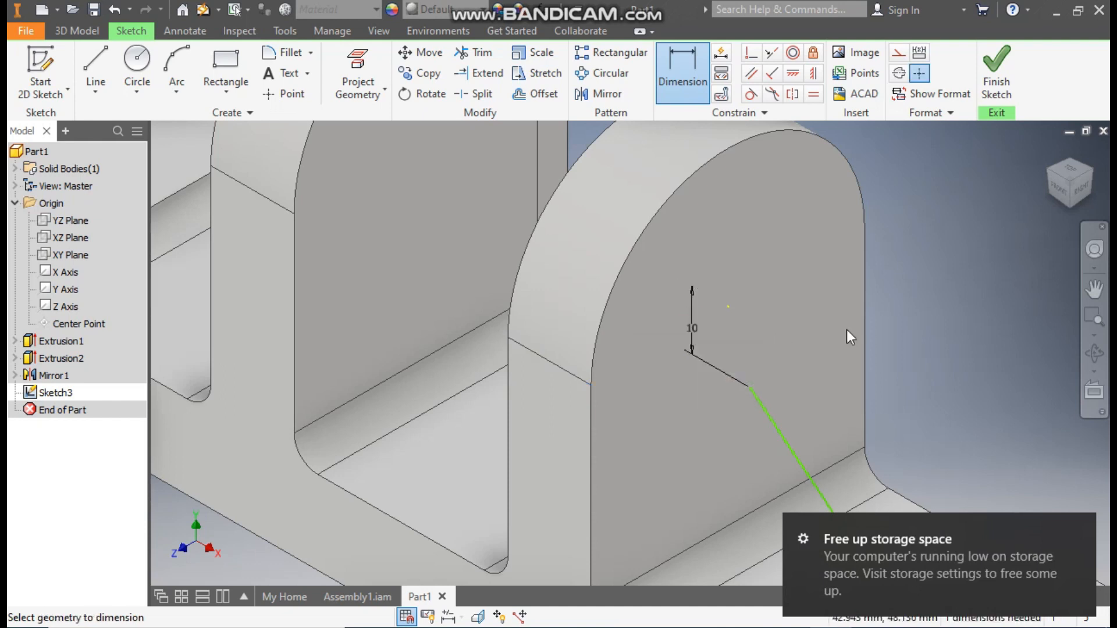
Step: Constrain the sloped line's upper endpoint coincident with the upright's outer vertical edge and finish the sketch
left_click(1058, 187)
left_click(1080, 530)
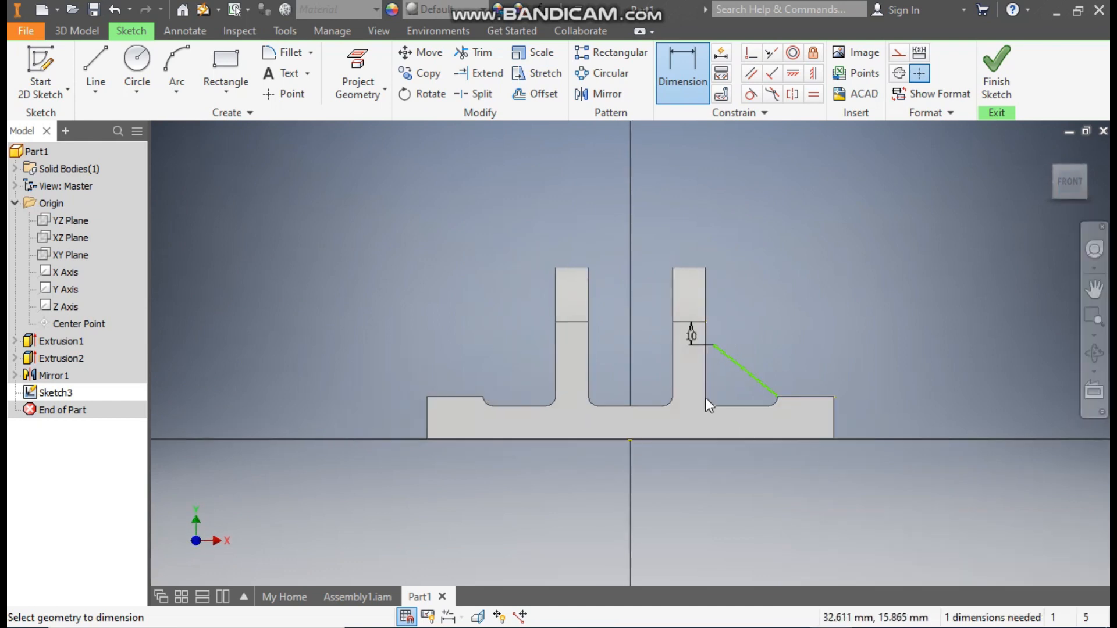
scroll(727, 372, "up", 3)
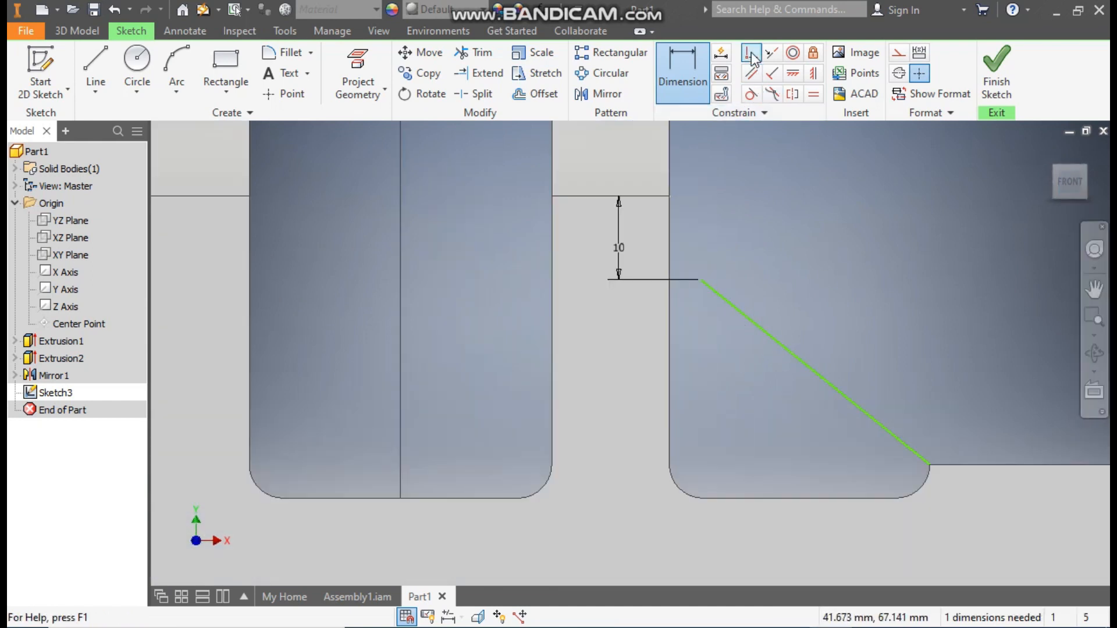
left_click(751, 55)
left_click(669, 288)
left_click(700, 283)
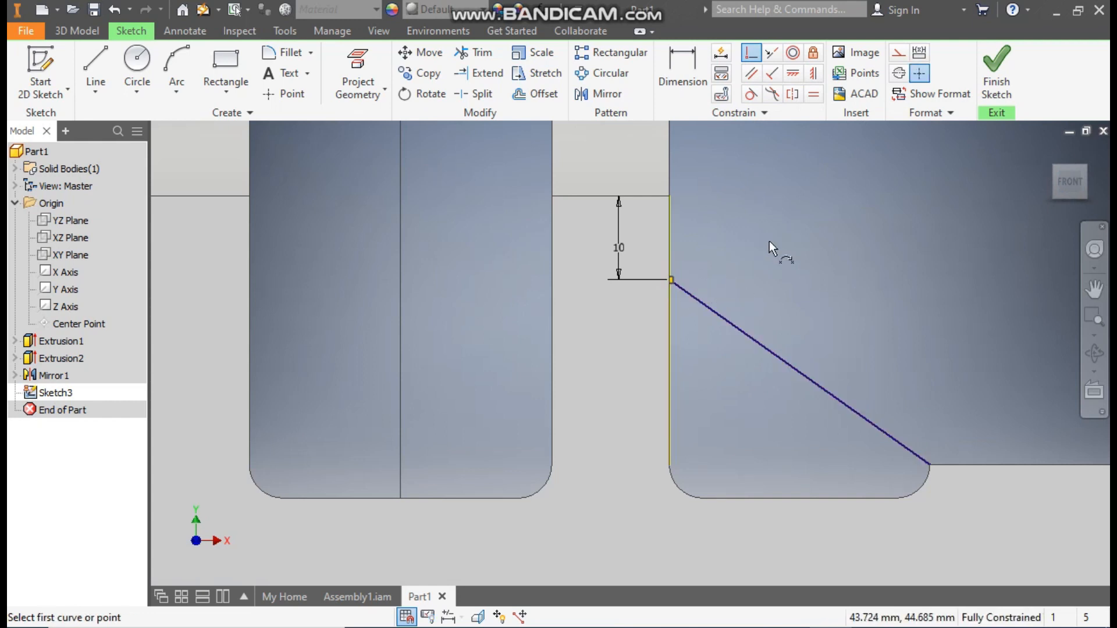
key("Escape")
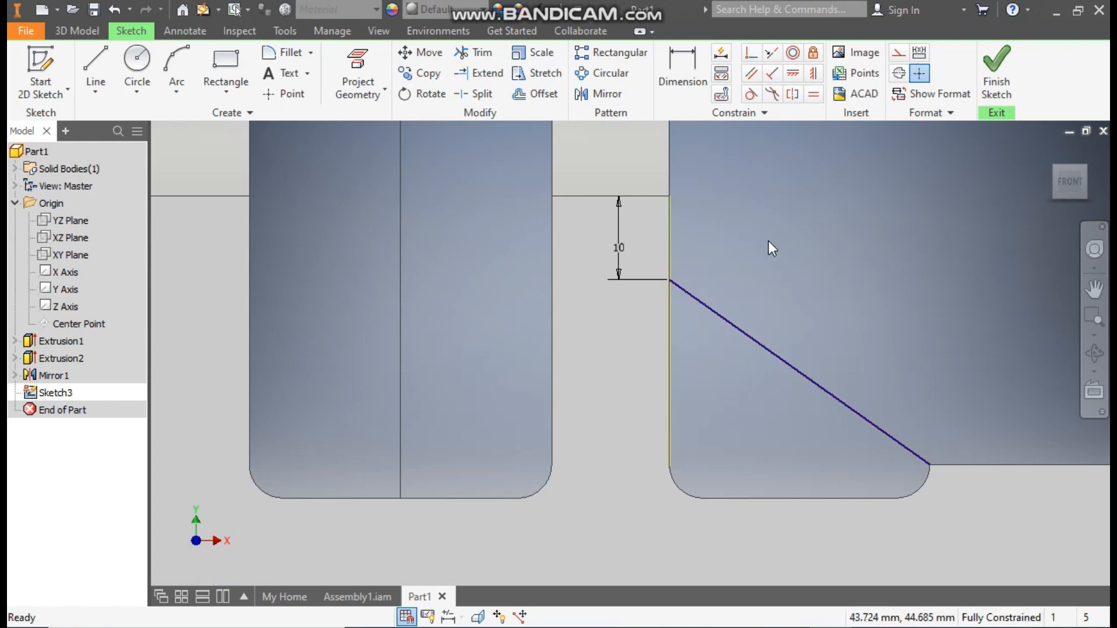
left_click(996, 73)
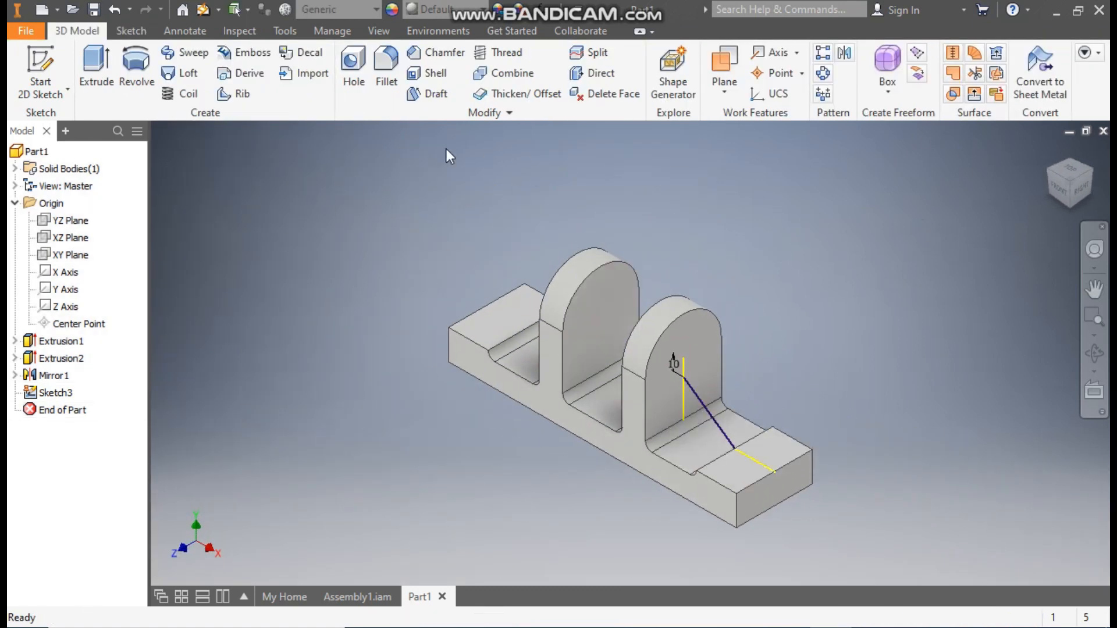
left_click(236, 94)
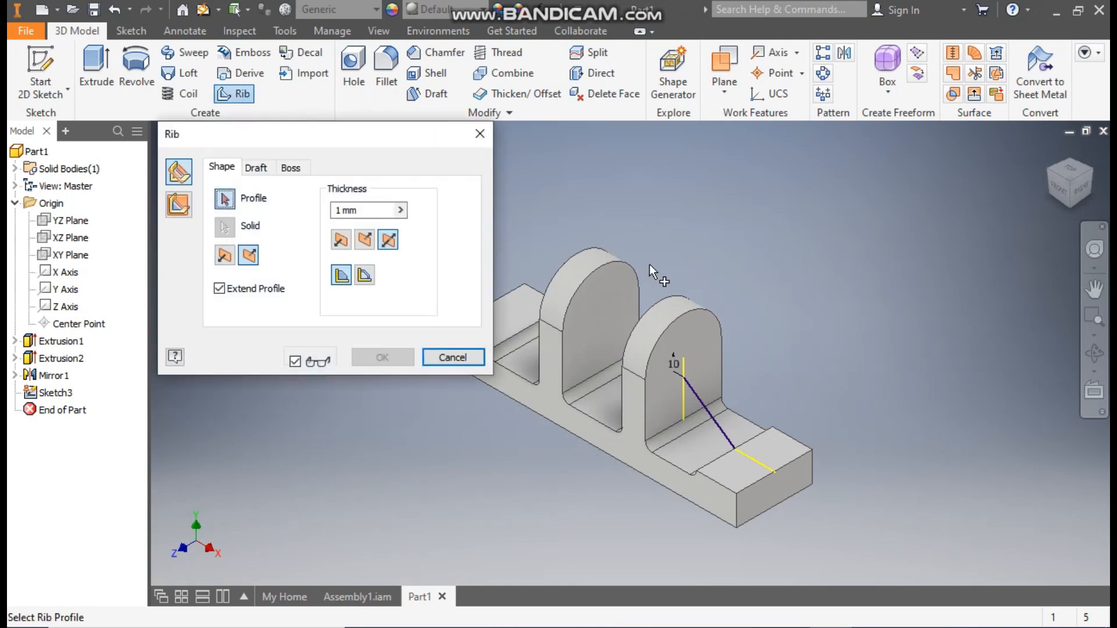
left_click(689, 388)
left_click(453, 358)
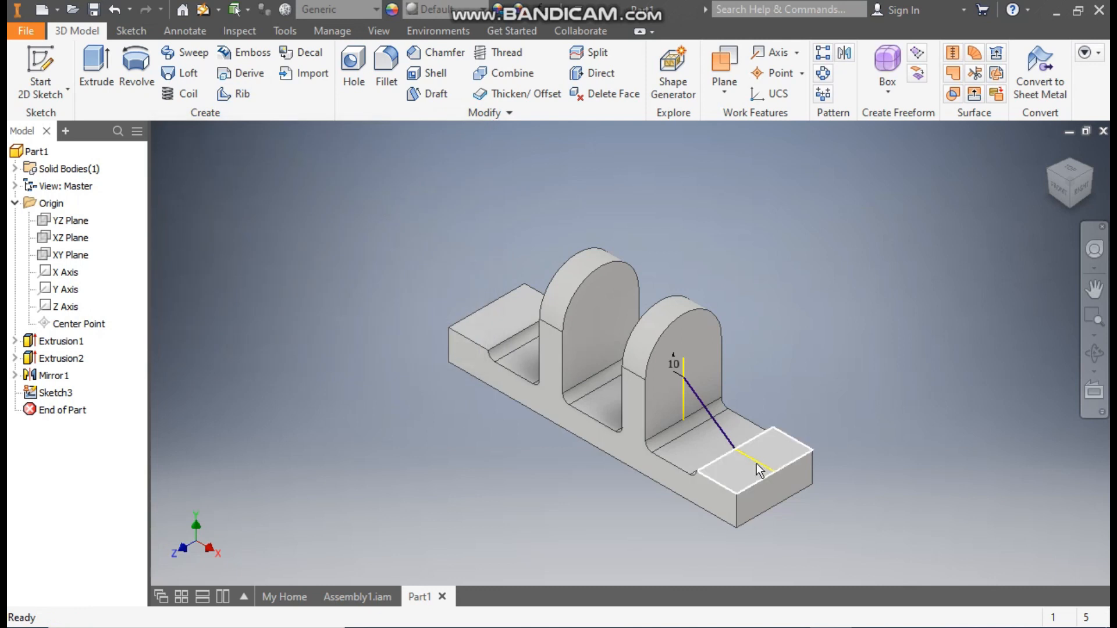
Step: Convert the projected upright and end pad edges in the sloped line's sketch to construction geometry and finish the sketch
left_click(705, 407)
left_click(732, 402)
scroll(719, 387, "up", 5)
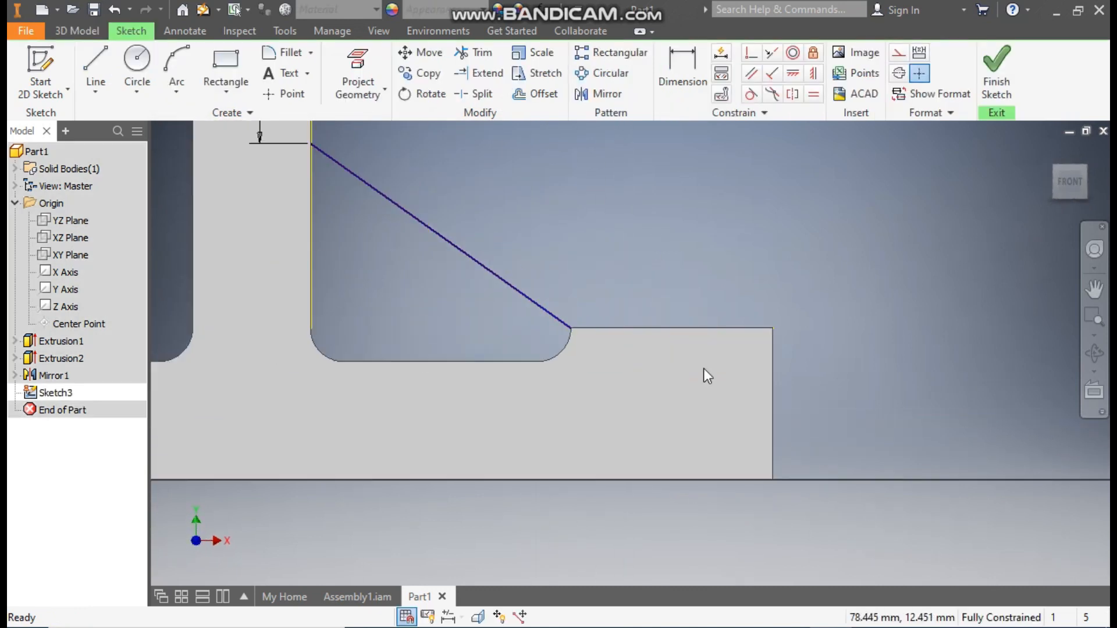
left_click(1084, 169)
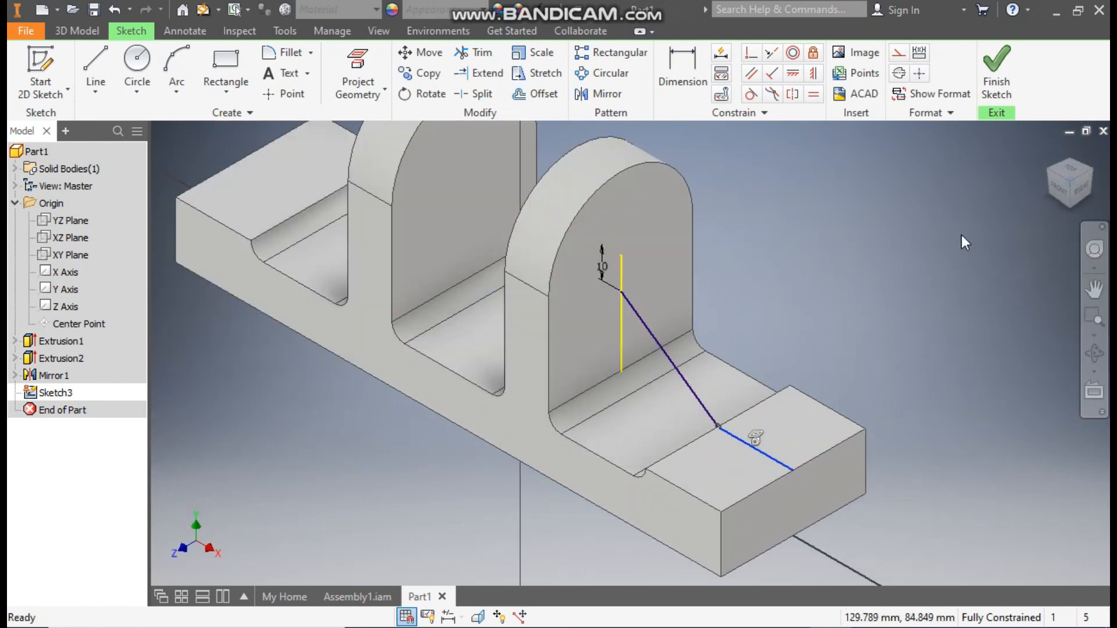
left_click(898, 52)
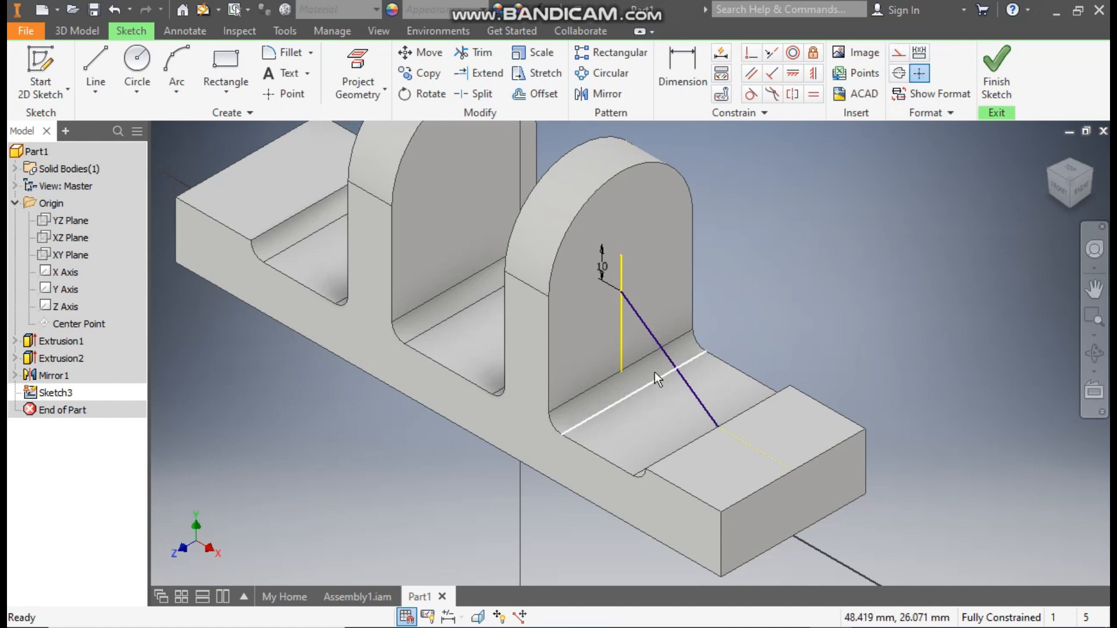
left_click(622, 336)
left_click(896, 56)
left_click(895, 249)
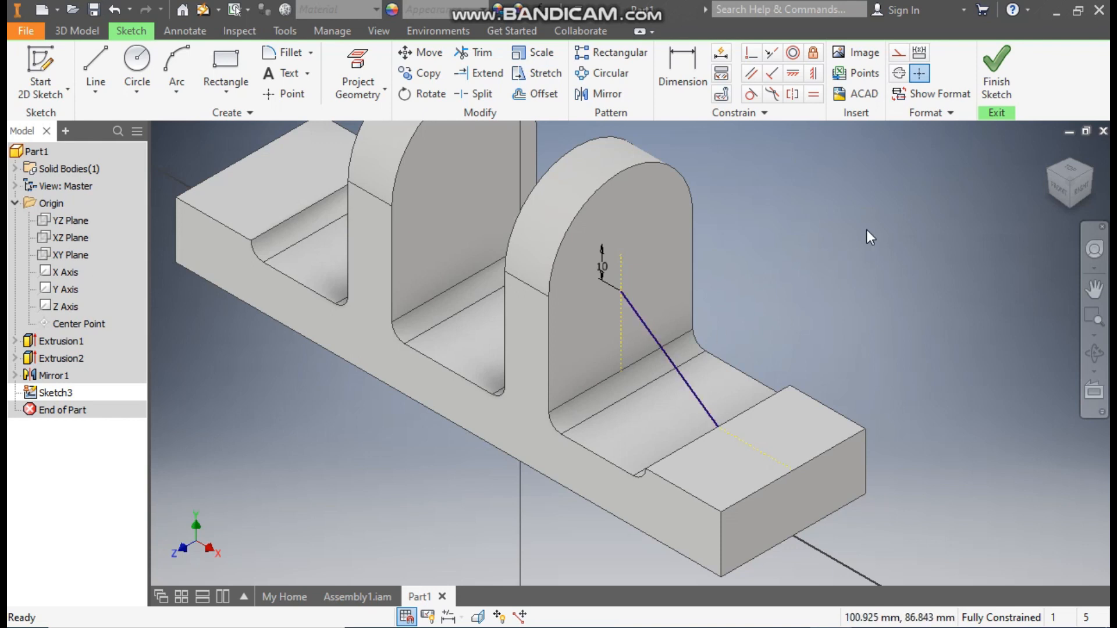
left_click(996, 71)
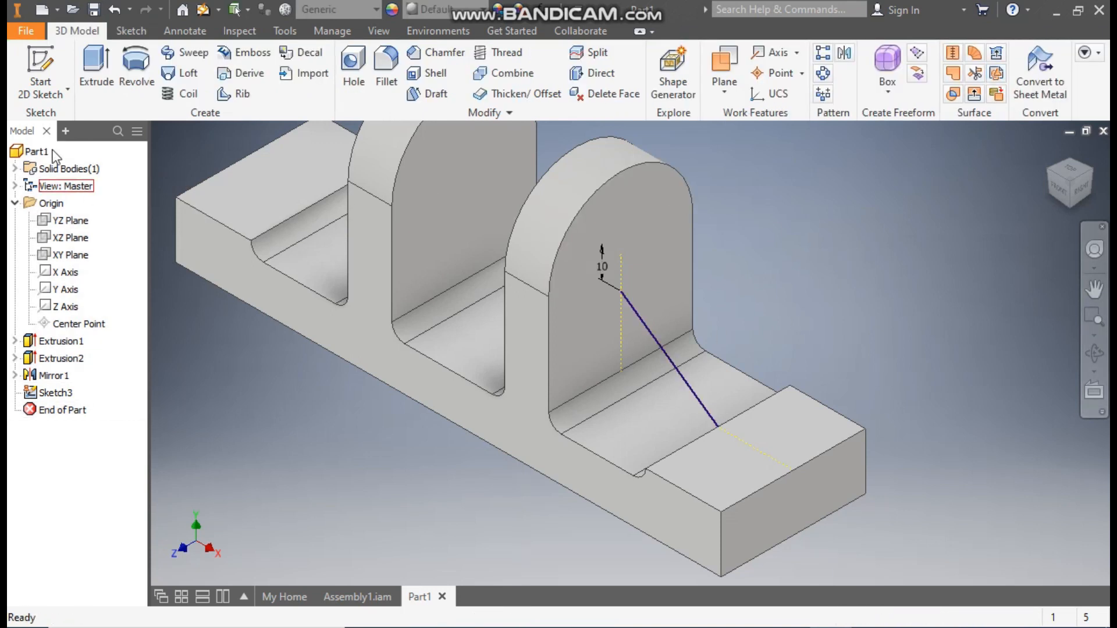
Step: Create a 10 mm thick rib from the sloped line, parallel to the sketch plane, symmetric about it, and filled down to the next face
left_click(249, 97)
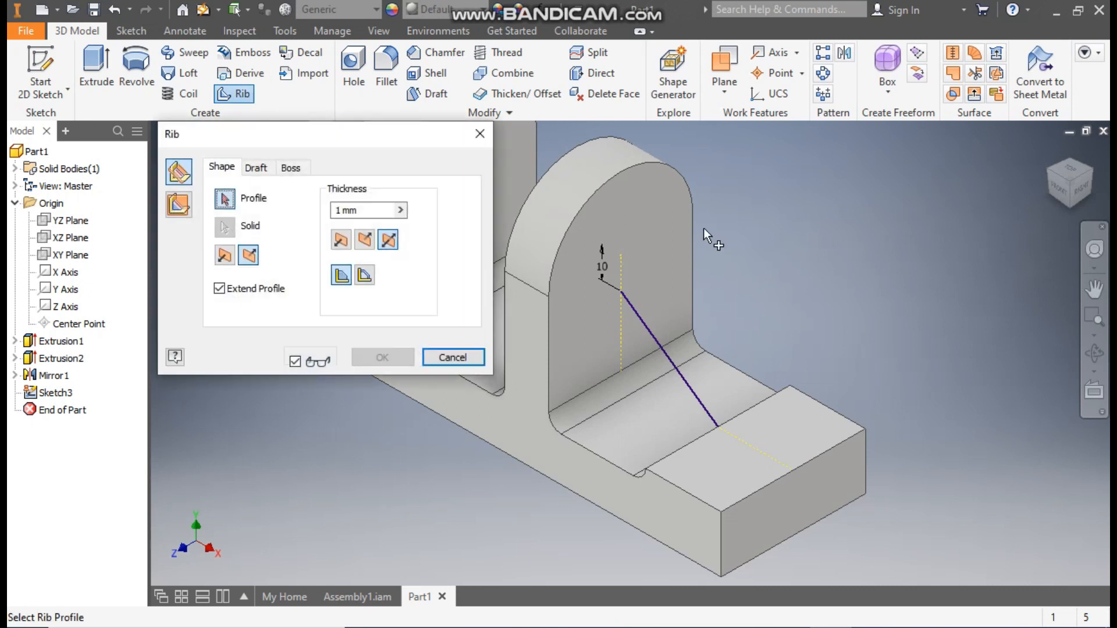
left_click(655, 334)
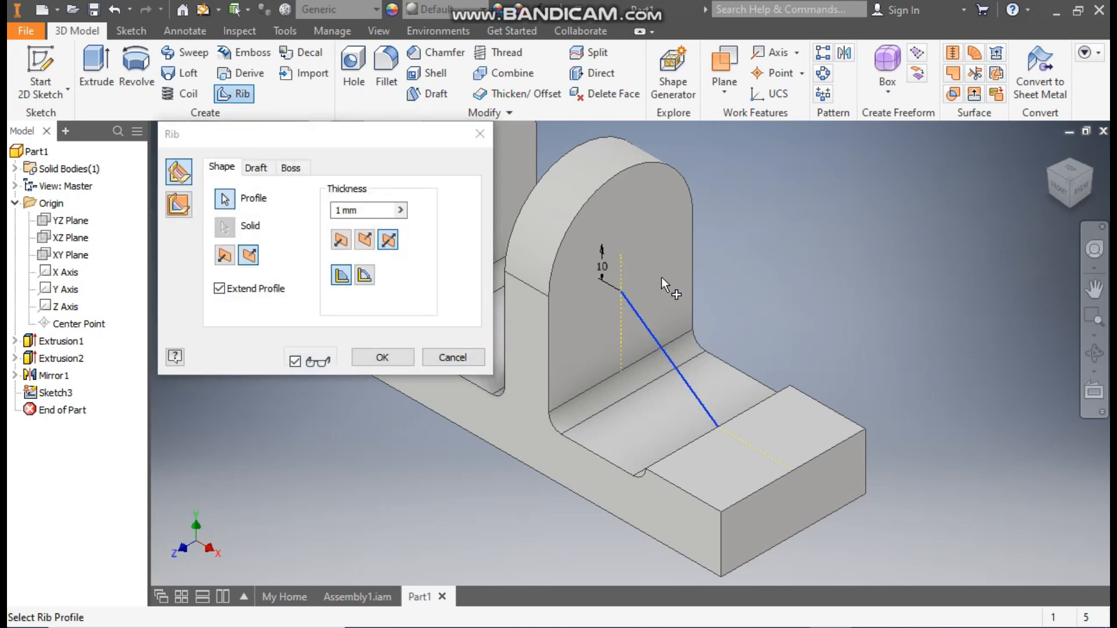
left_click_drag(364, 213, 324, 212)
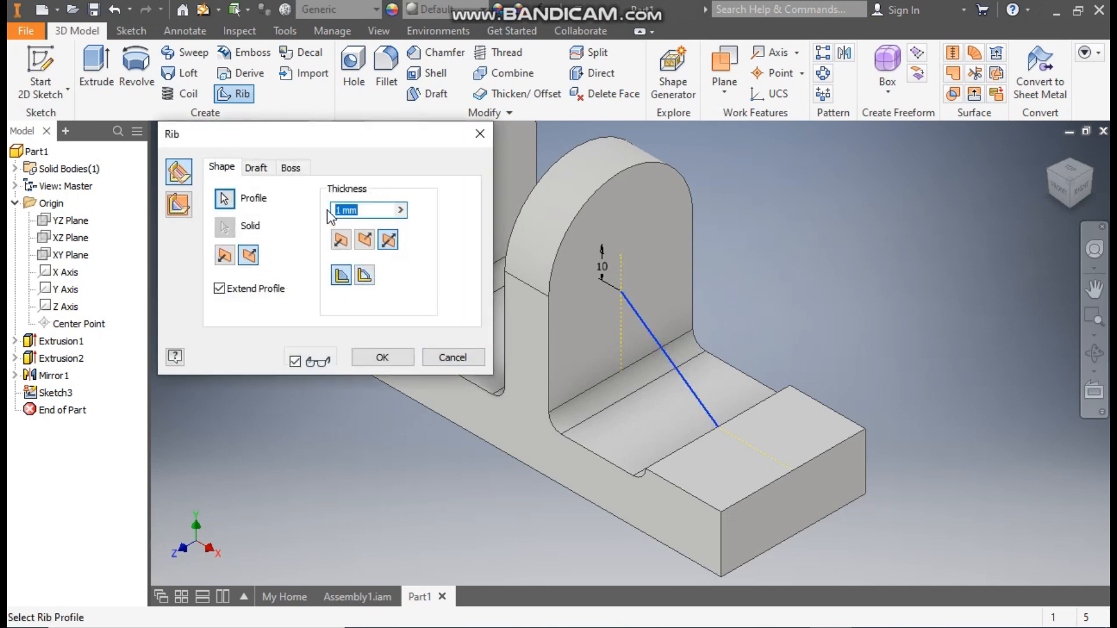
type("10")
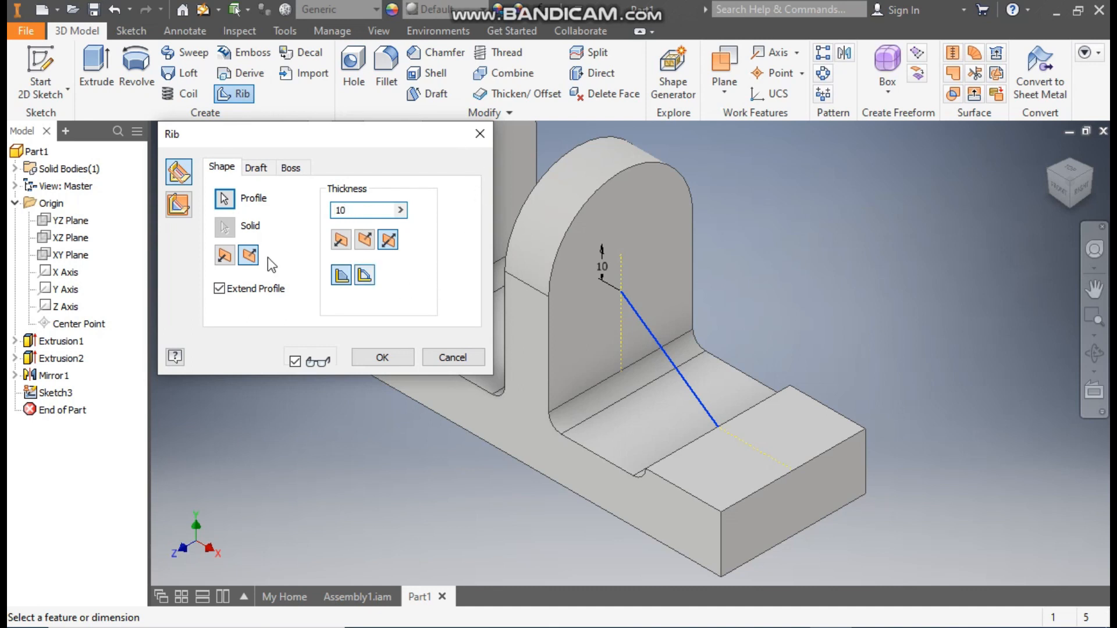
left_click(176, 206)
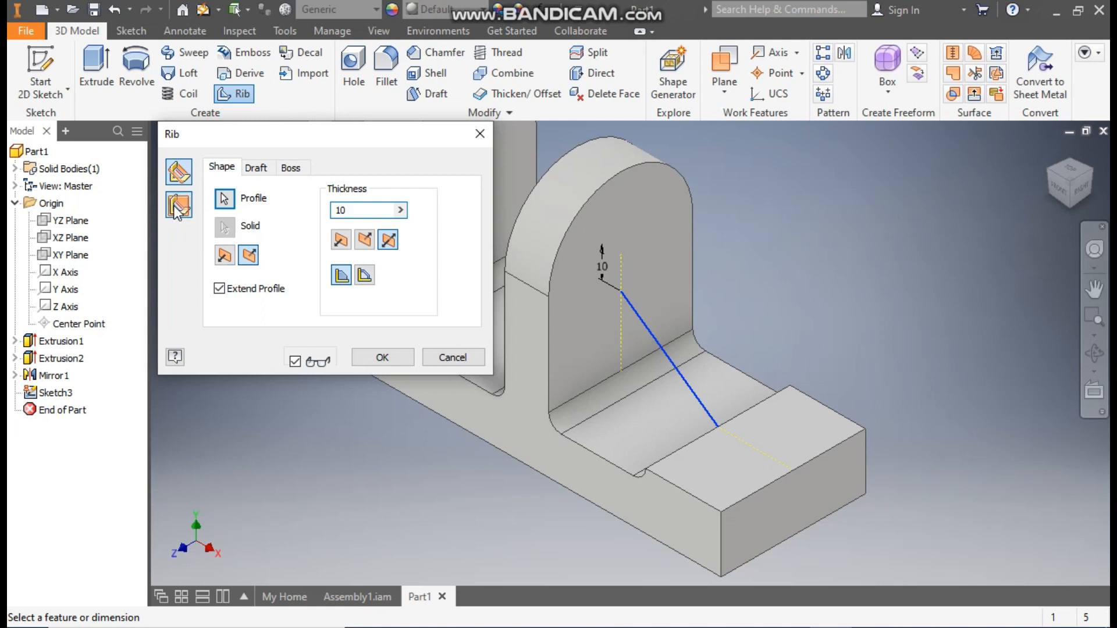
left_click(364, 275)
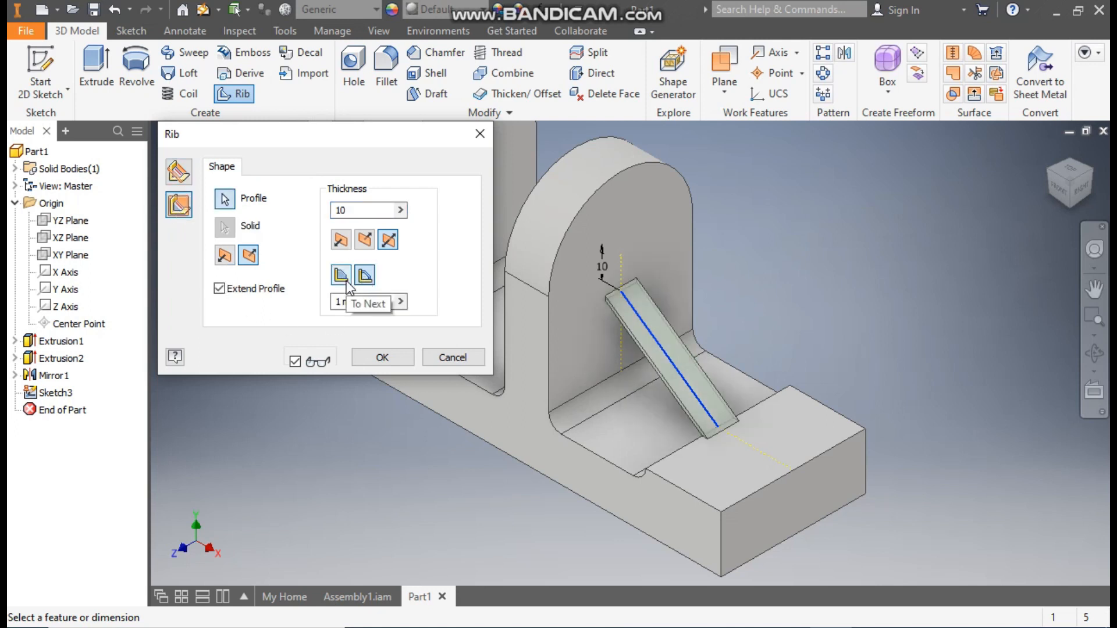
left_click(346, 281)
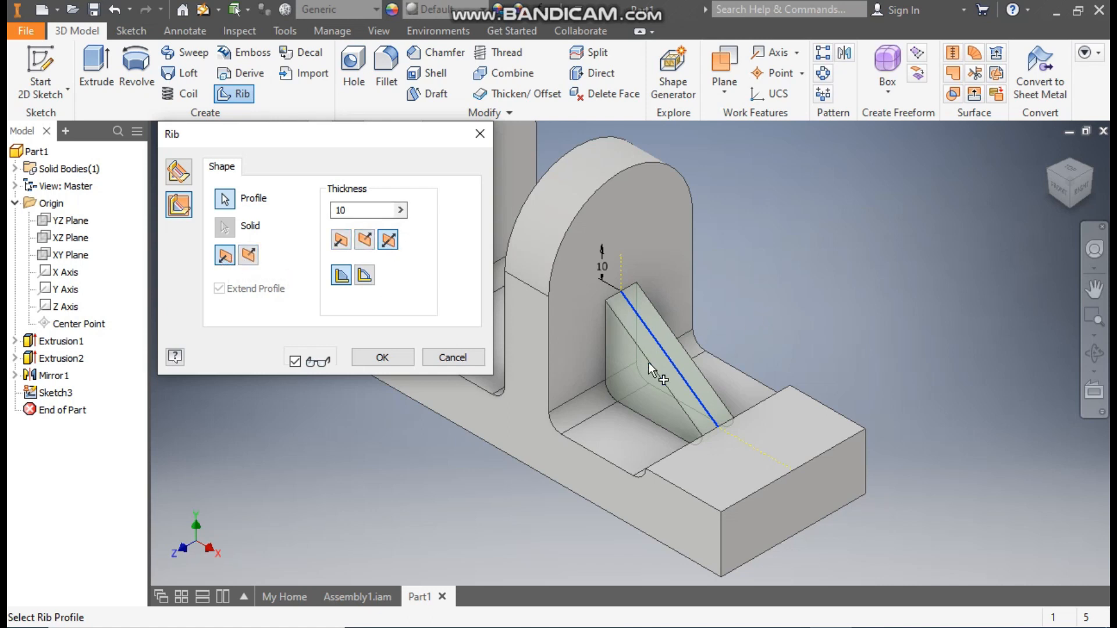
left_click(1056, 187)
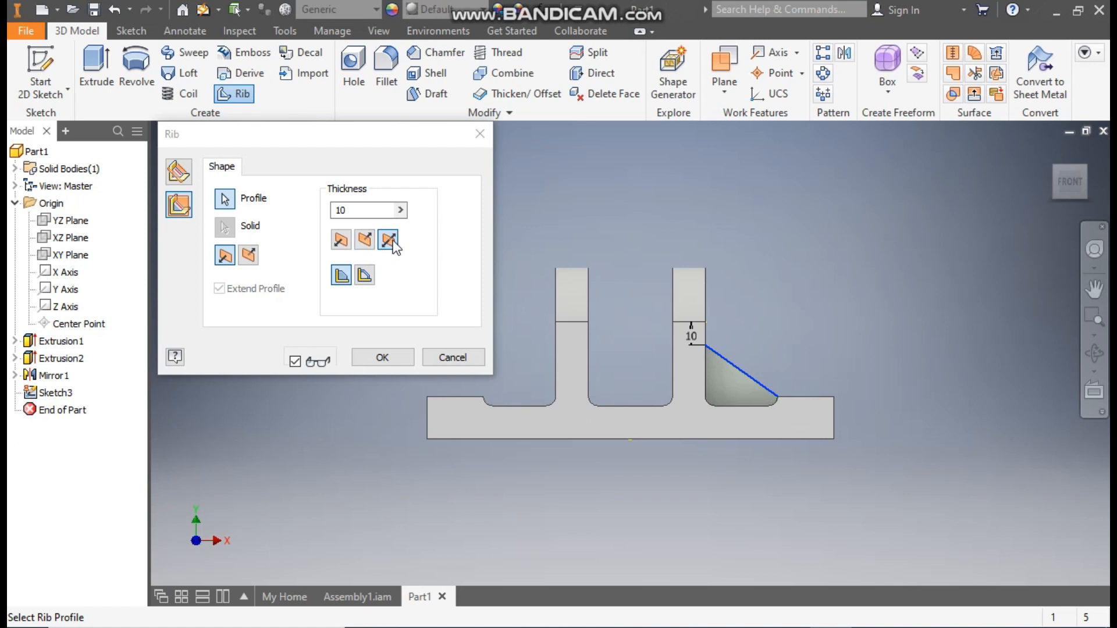
left_click(1085, 167)
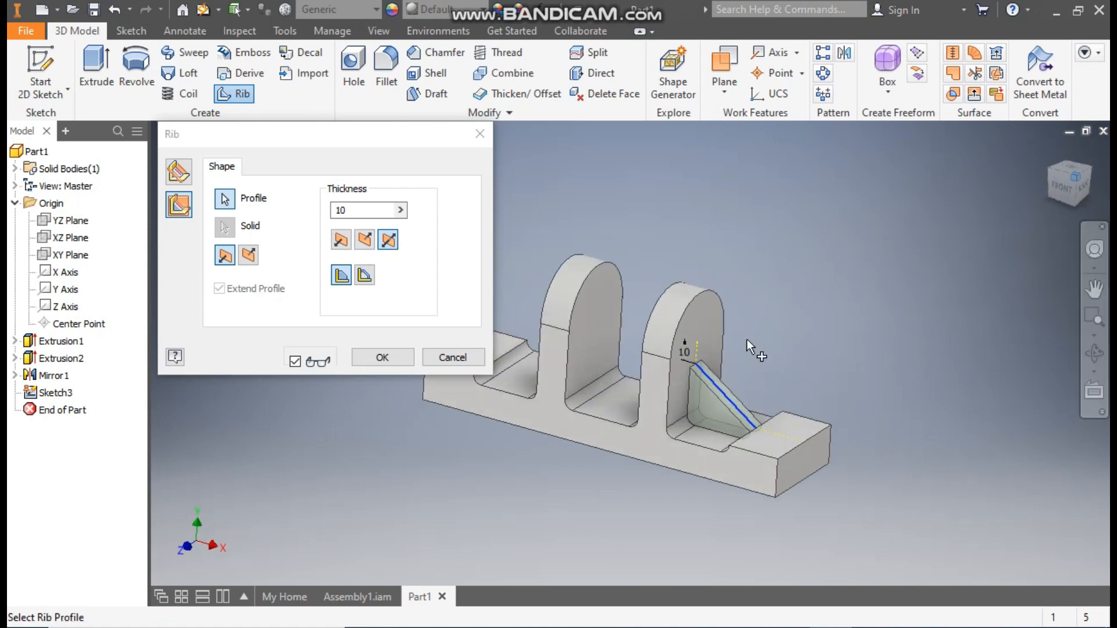
left_click(390, 359)
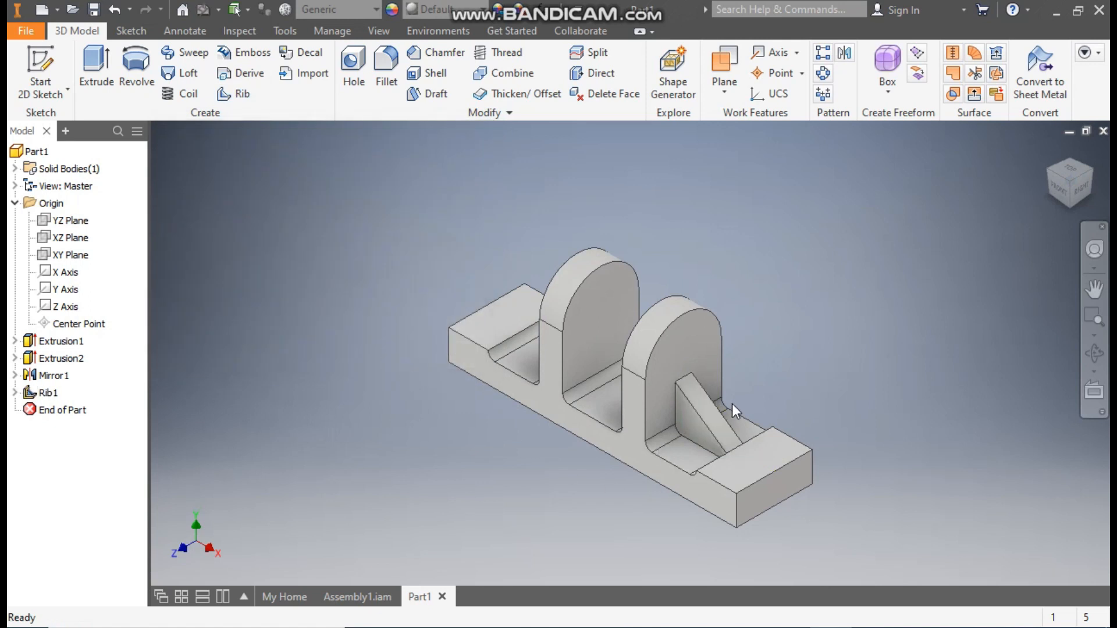
Step: On the top face of the +X raised end pad, sketch two 10 mm diameter circles, one near each Z end
scroll(732, 404, "up", 5)
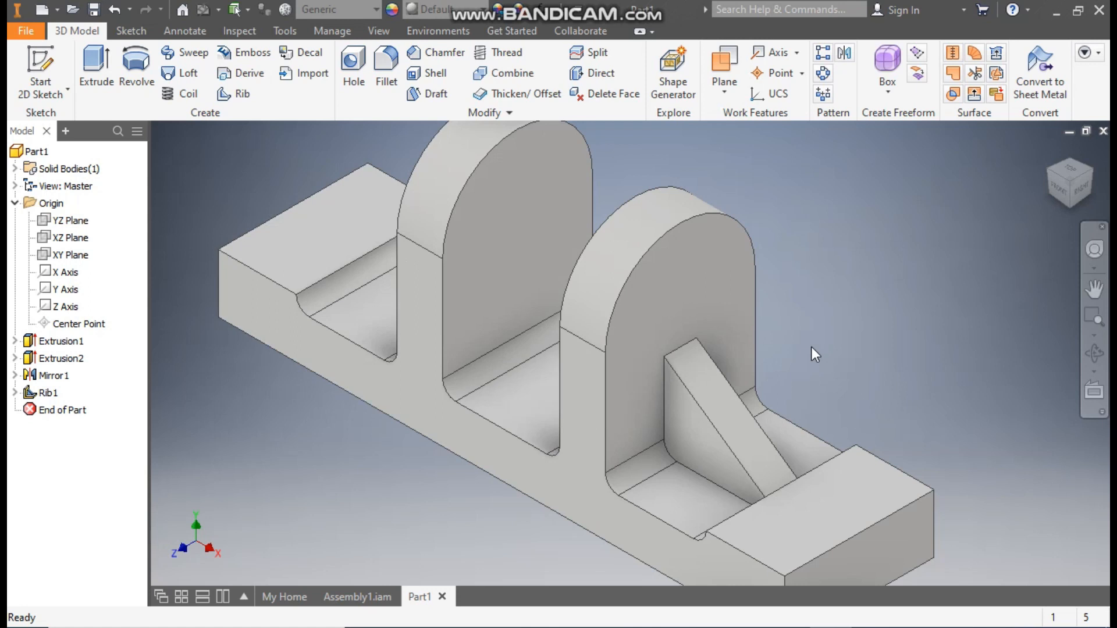
scroll(777, 344, "down", 3)
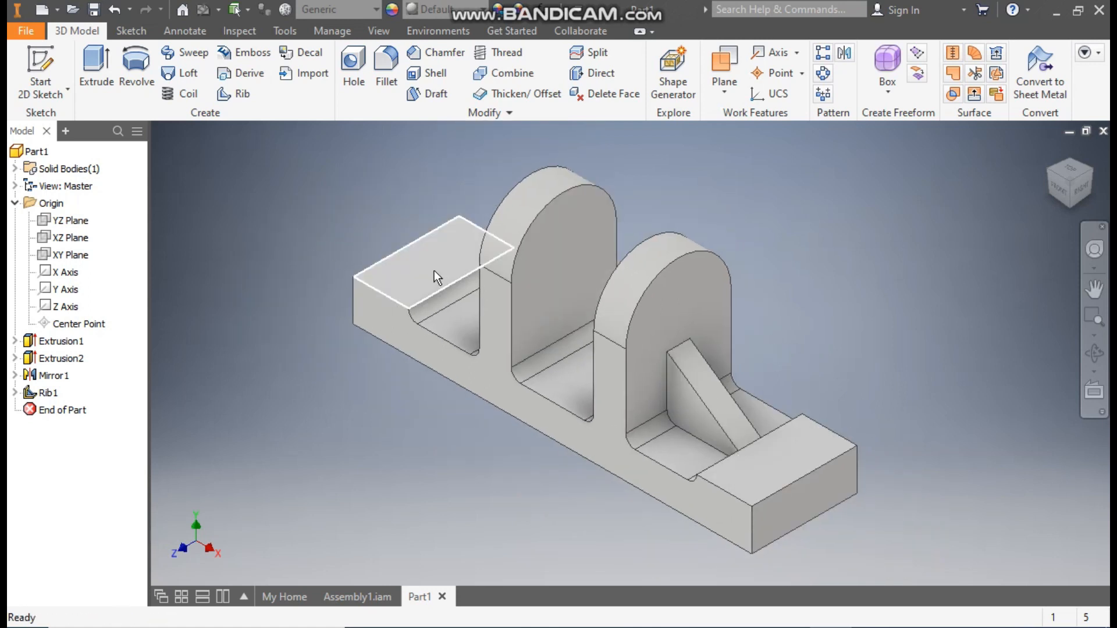
left_click(774, 451)
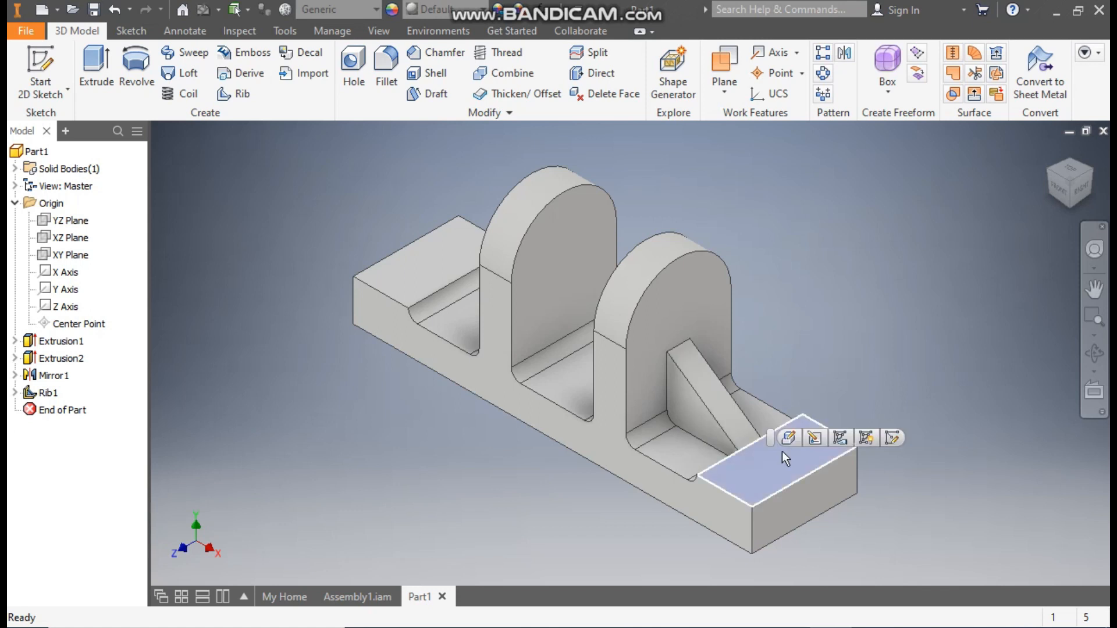
left_click(885, 441)
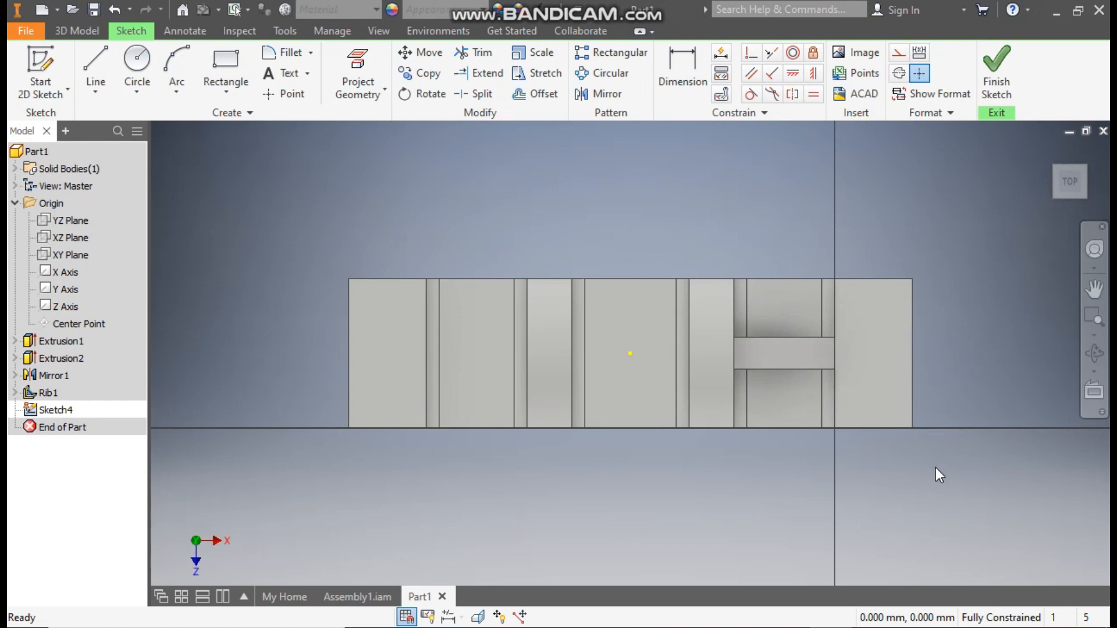
left_click(138, 60)
scroll(921, 341, "up", 2)
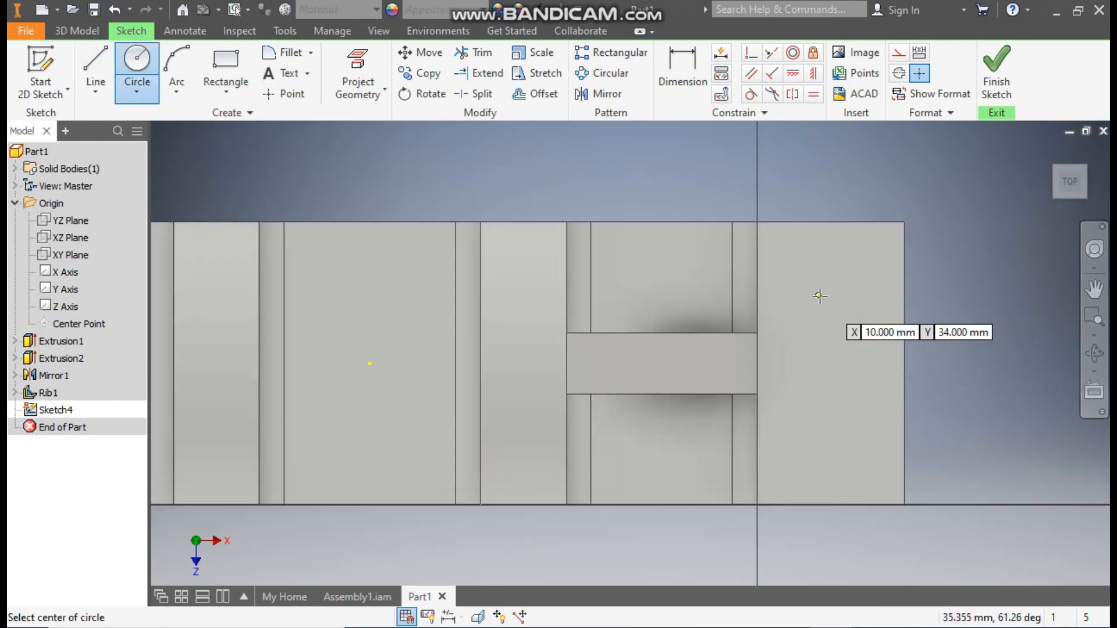
left_click(824, 290)
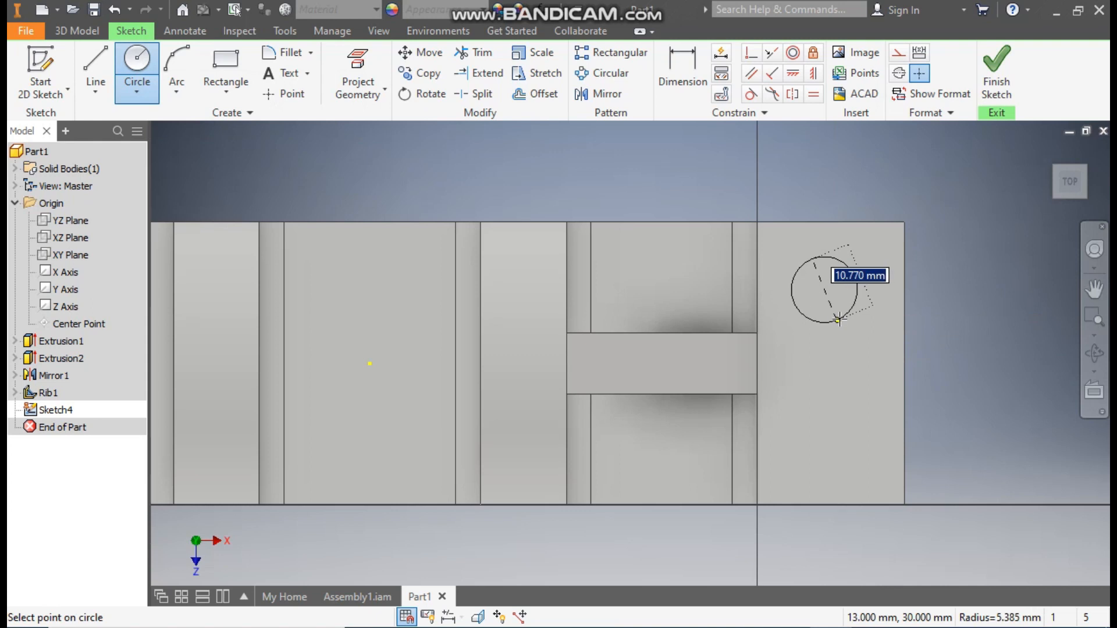
type("10")
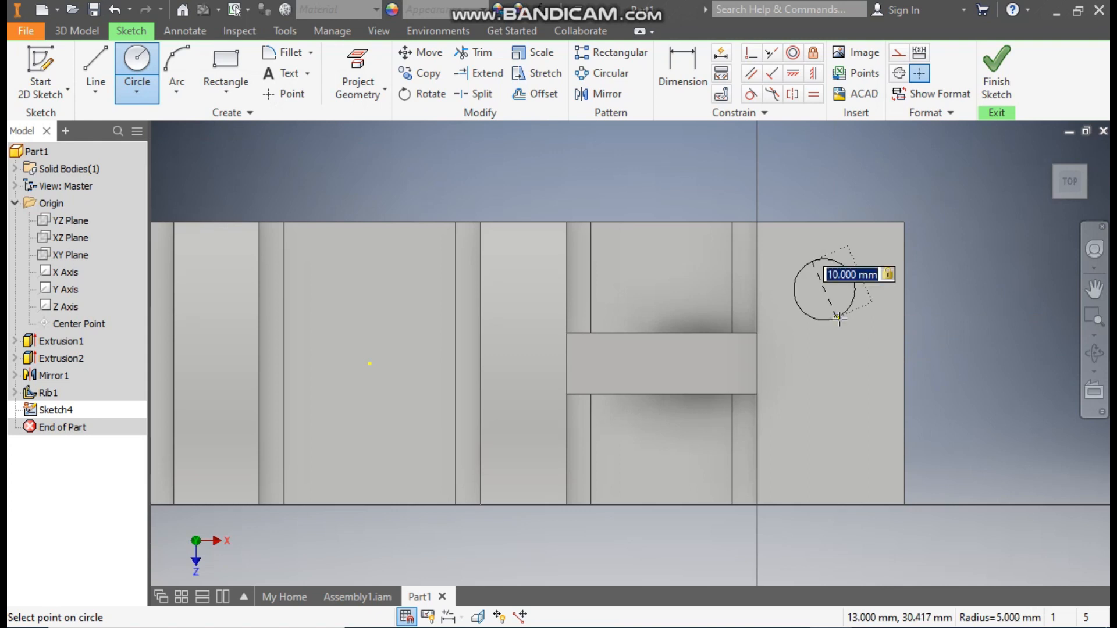
key("Return")
left_click(823, 455)
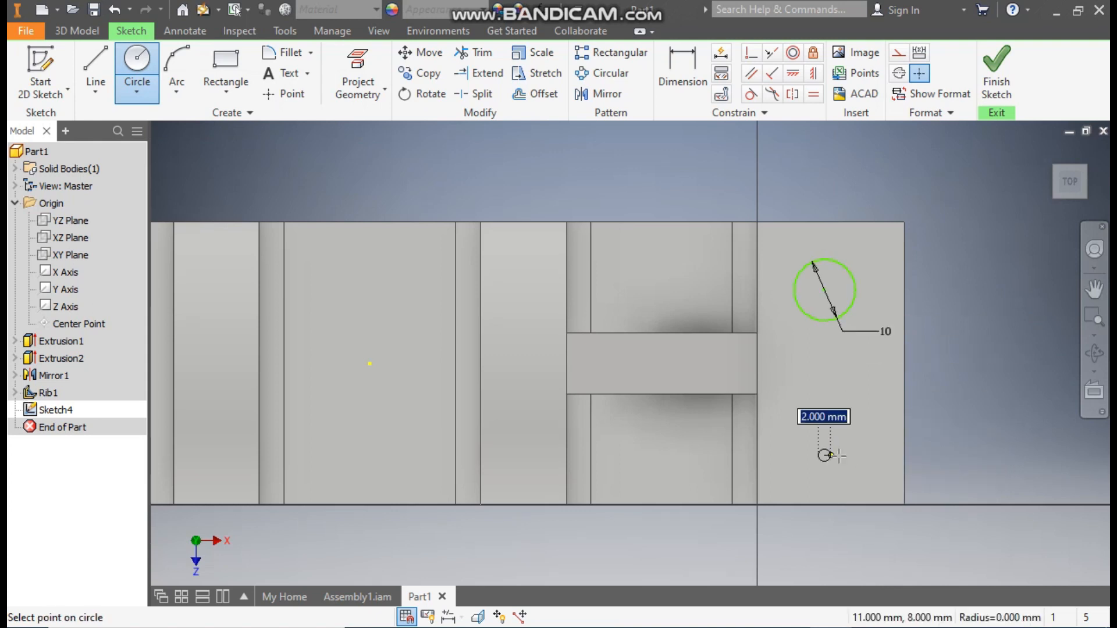
type("10")
key("Return")
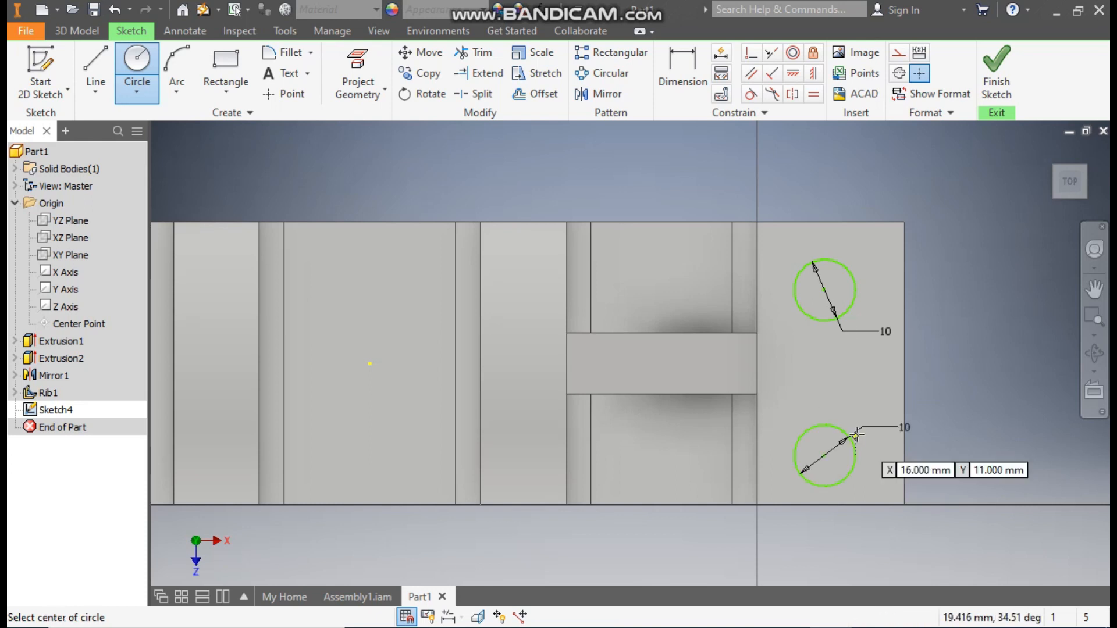
Step: Dimension the centre of the -Z circle 12 mm from the pad's -Z edge
left_click(687, 65)
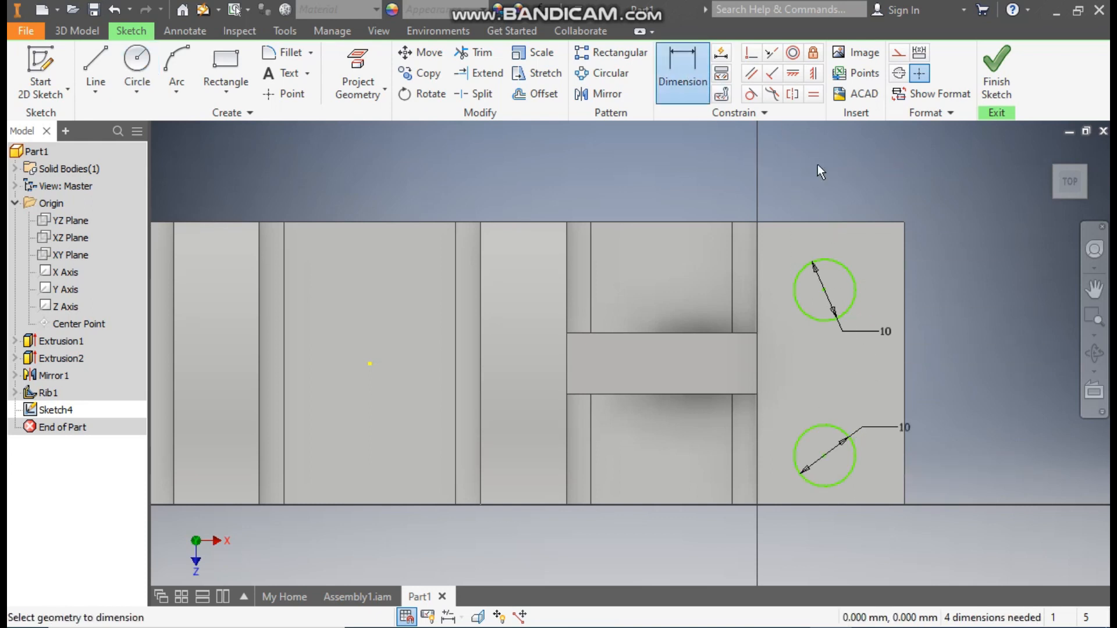
left_click(842, 223)
left_click(854, 280)
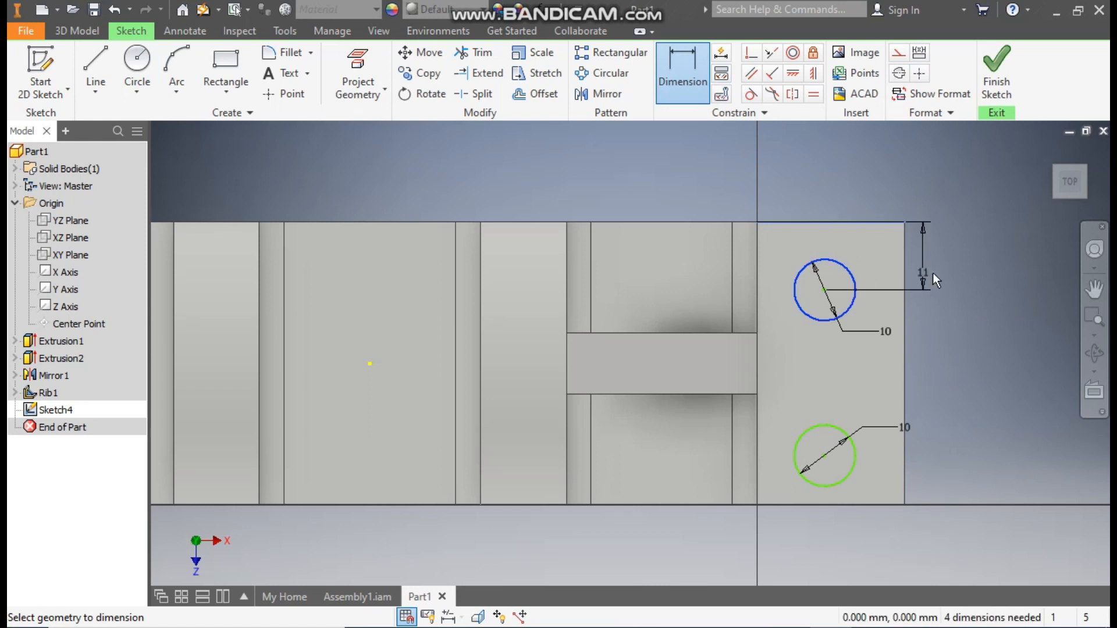
left_click(934, 273)
type("12")
key("Return")
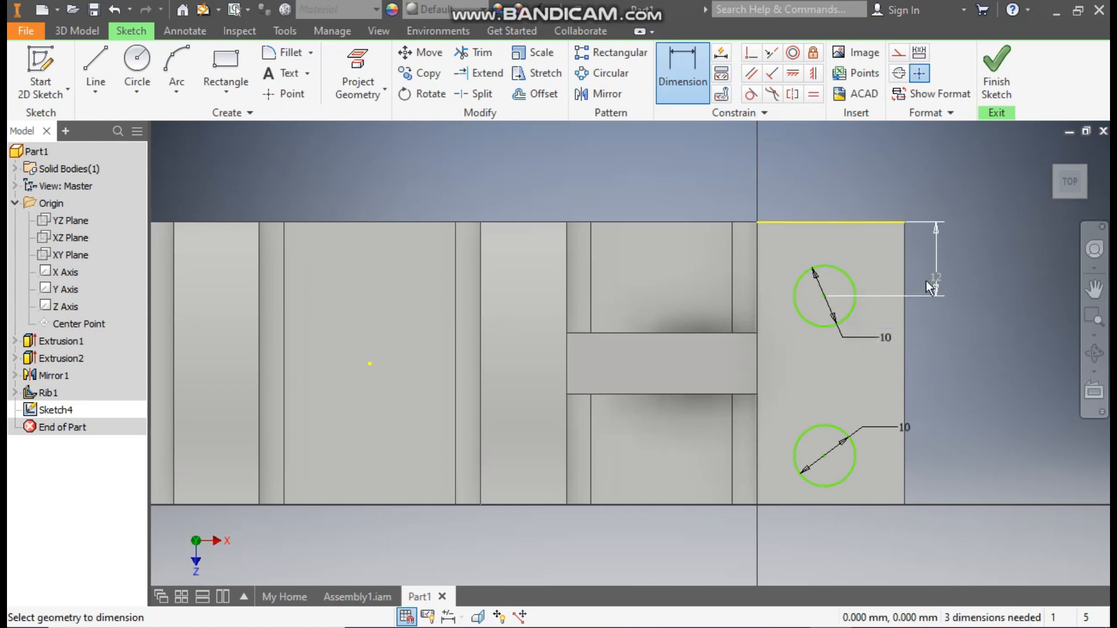
Step: Dimension the two circle centres 24 mm apart along the Z direction
left_click(847, 316)
left_click(850, 435)
left_click(941, 400)
type("24")
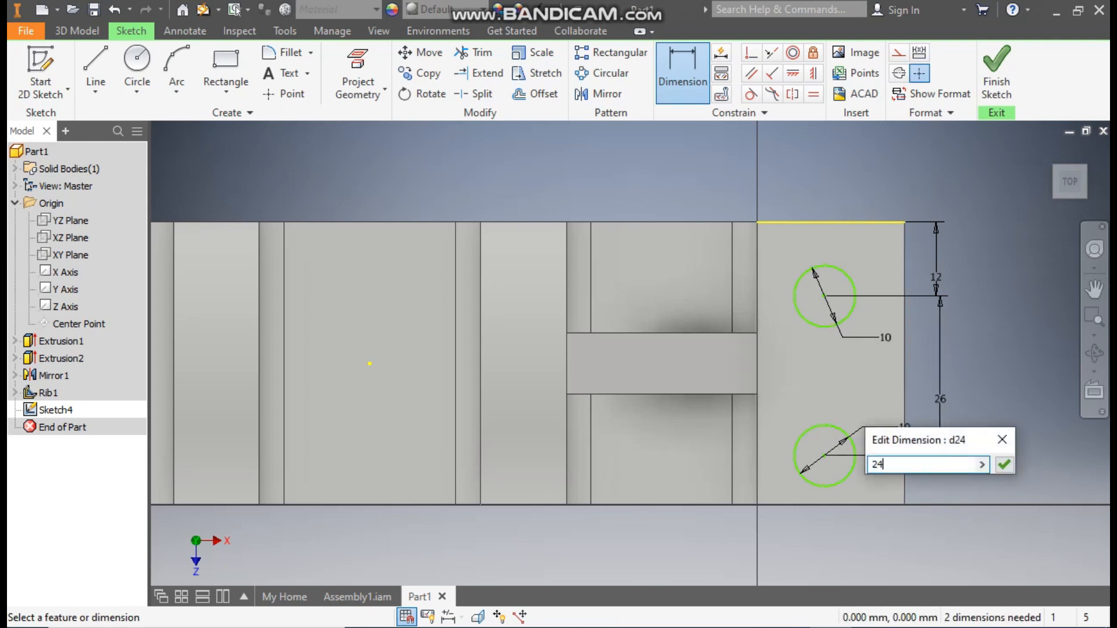
key("Return")
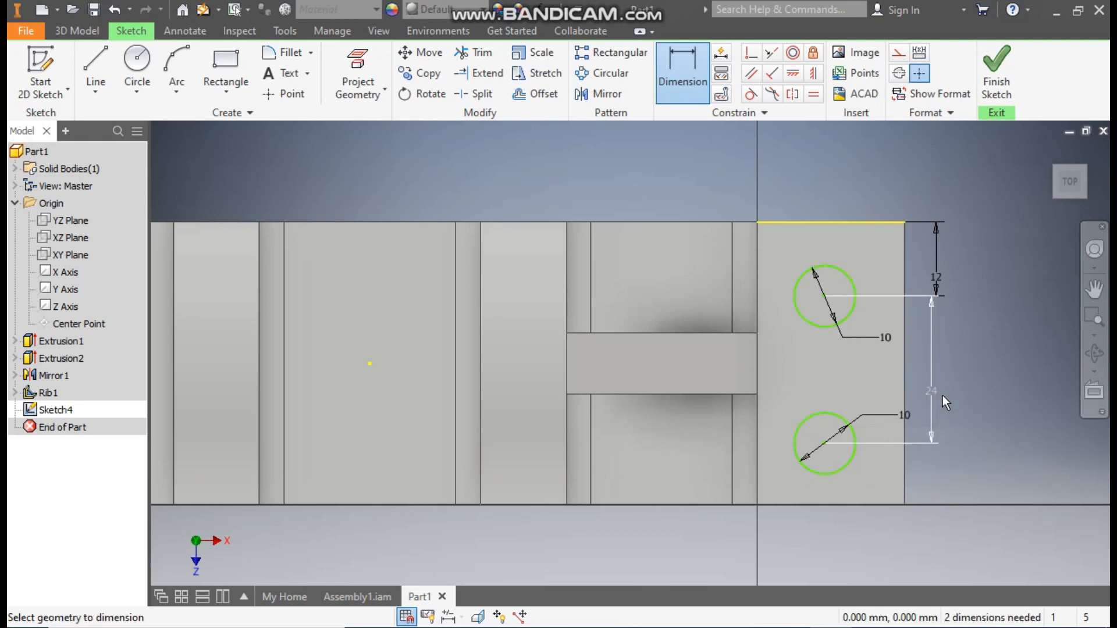
Step: Align both circle centres vertically with the midpoint of the end pad's -Z edge using vertical constraints
left_click(819, 98)
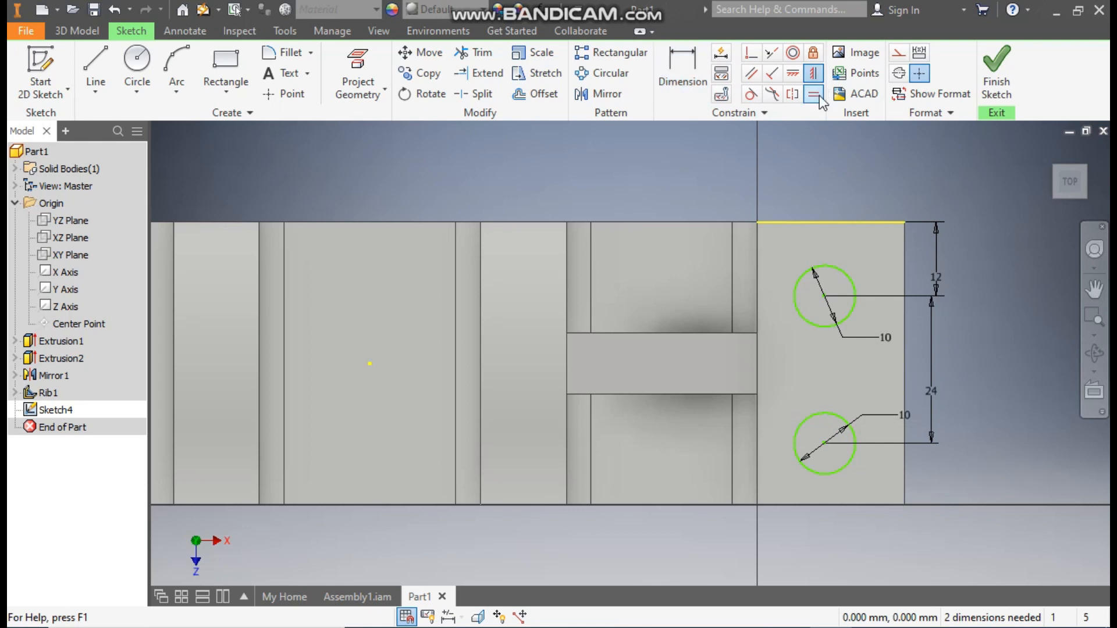
left_click(830, 222)
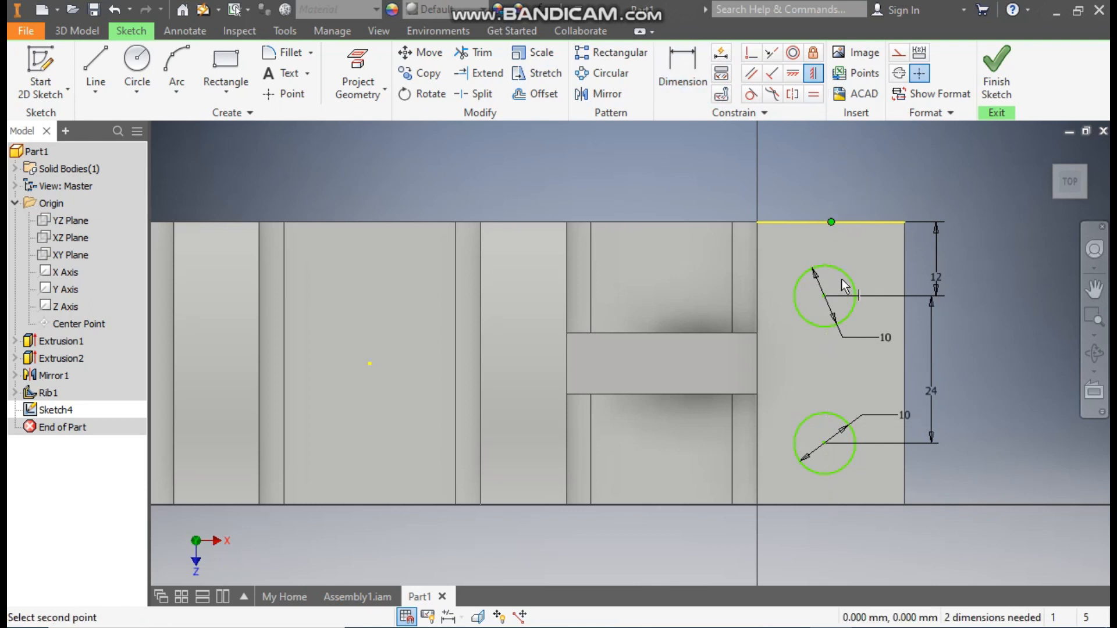
left_click(823, 294)
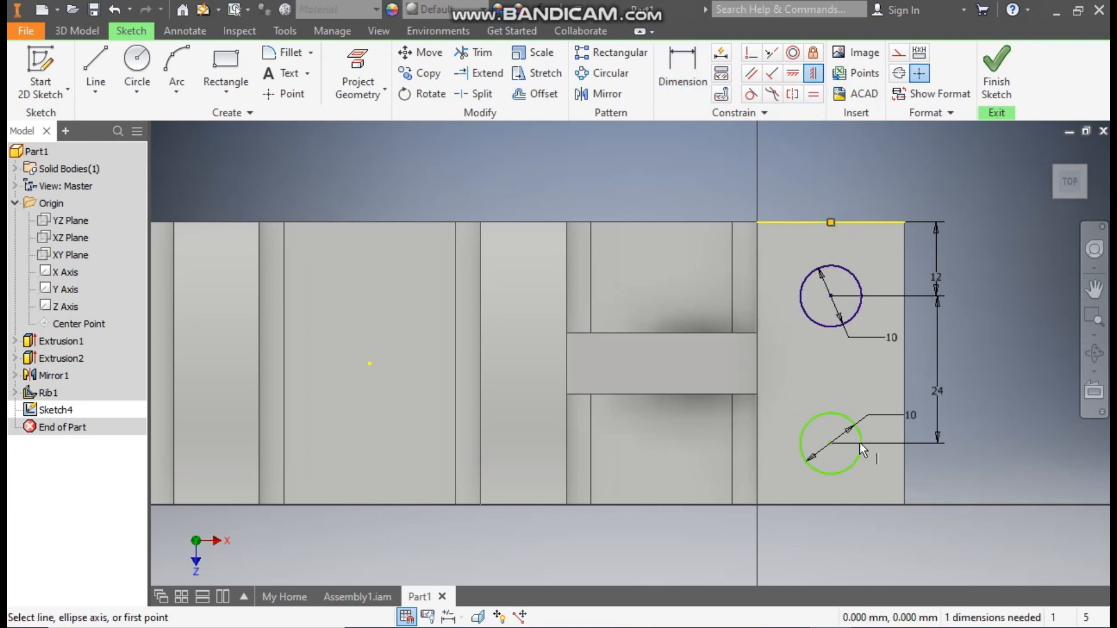
left_click(831, 442)
left_click(831, 296)
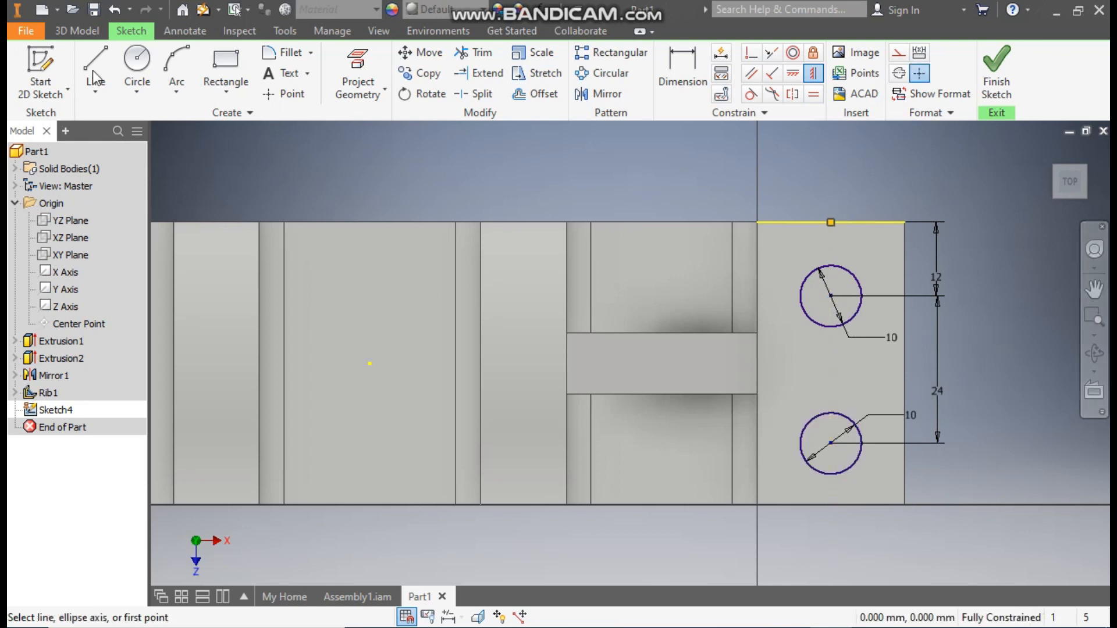
Step: Extrude both 10 mm circles as a cut 46 mm downward through the +X end pad
left_click(77, 30)
key("F6")
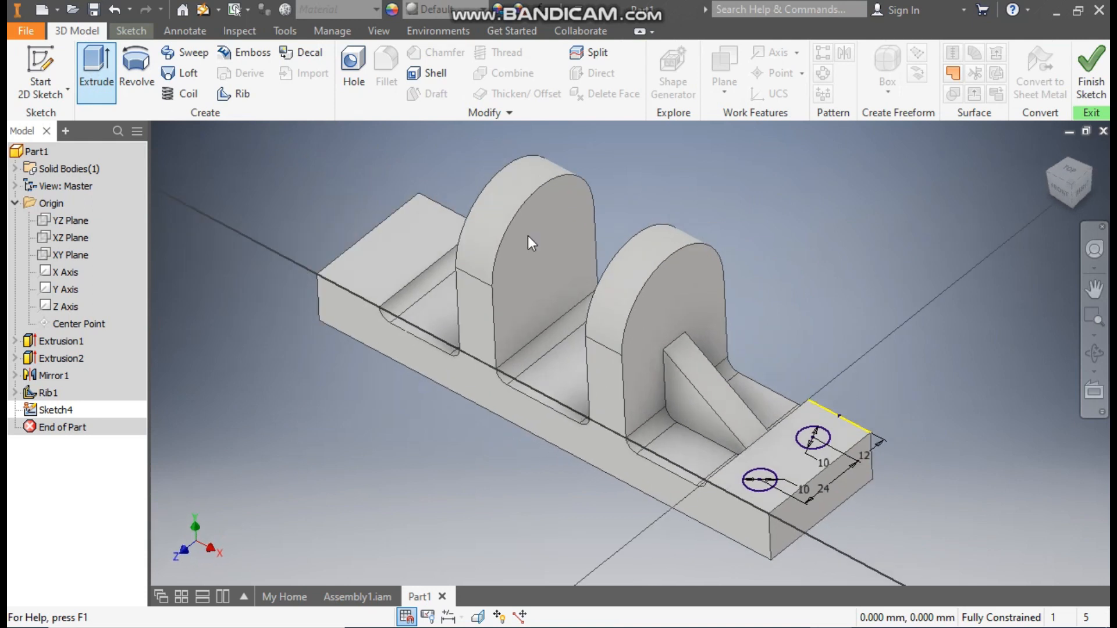
left_click_drag(865, 417, 678, 557)
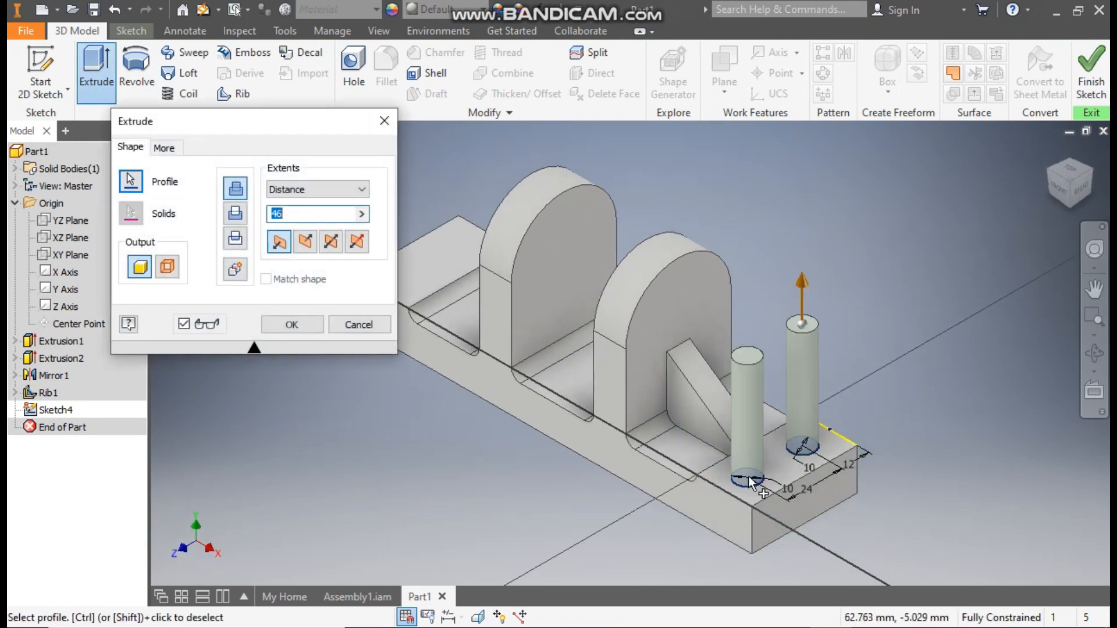
left_click(235, 214)
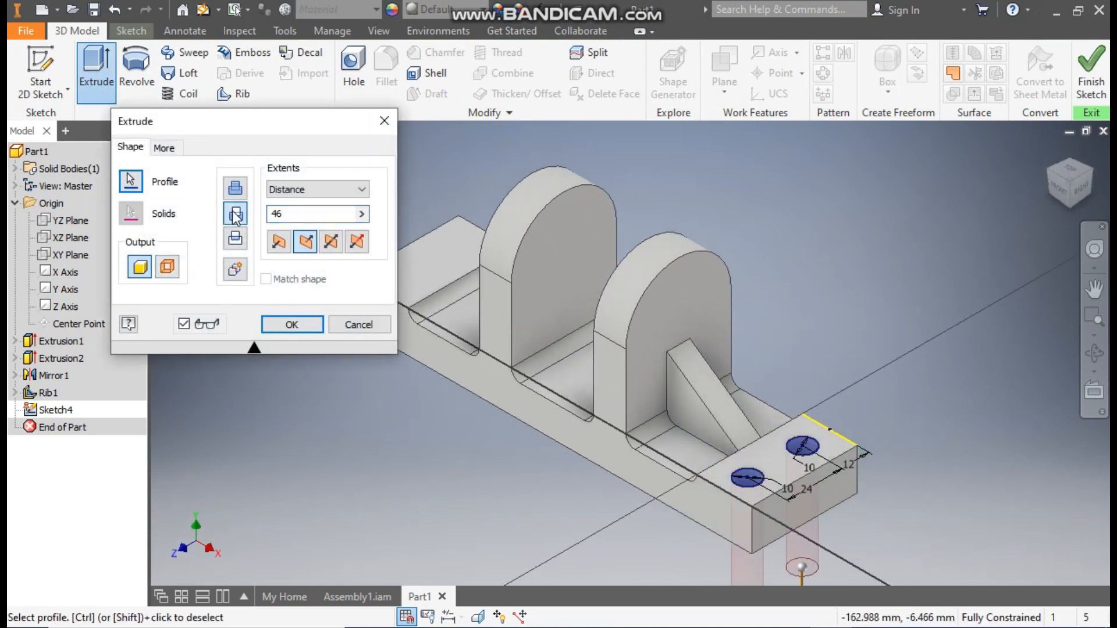
middle_click_drag(846, 545, 865, 426)
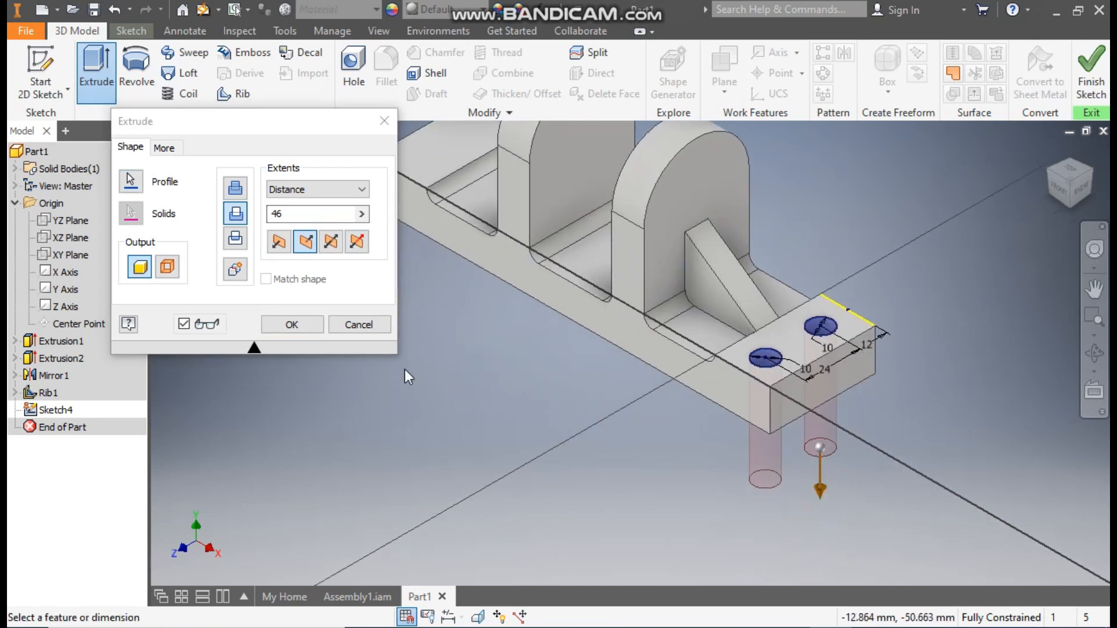
left_click(292, 325)
Step: Mirror the sloped rib and the two end pad holes about the YZ Plane
middle_click_drag(938, 277, 925, 346)
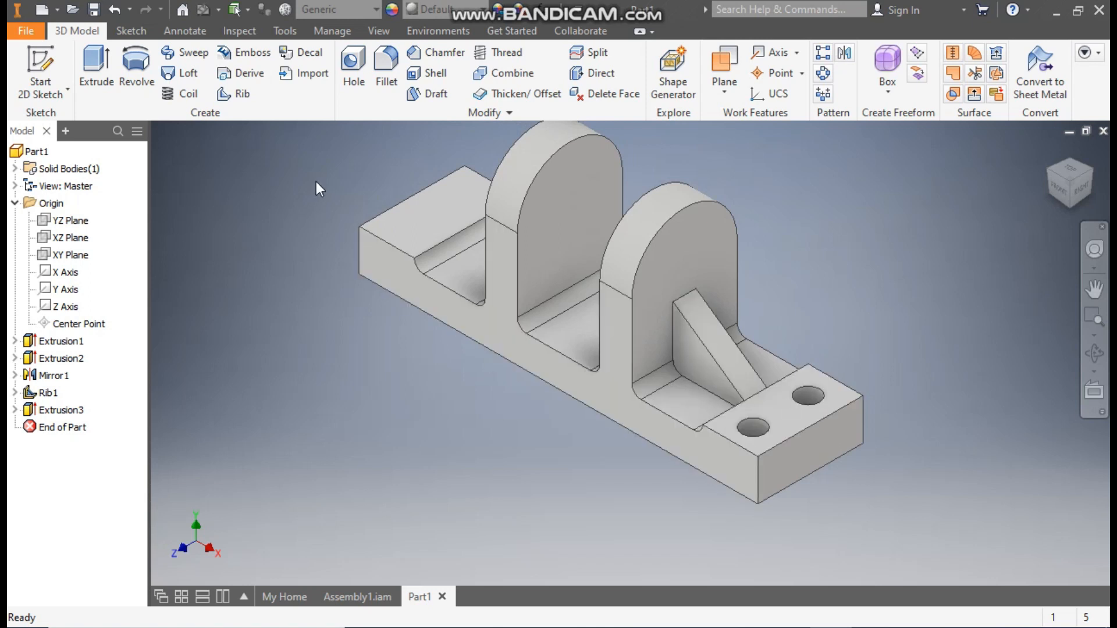
left_click(848, 54)
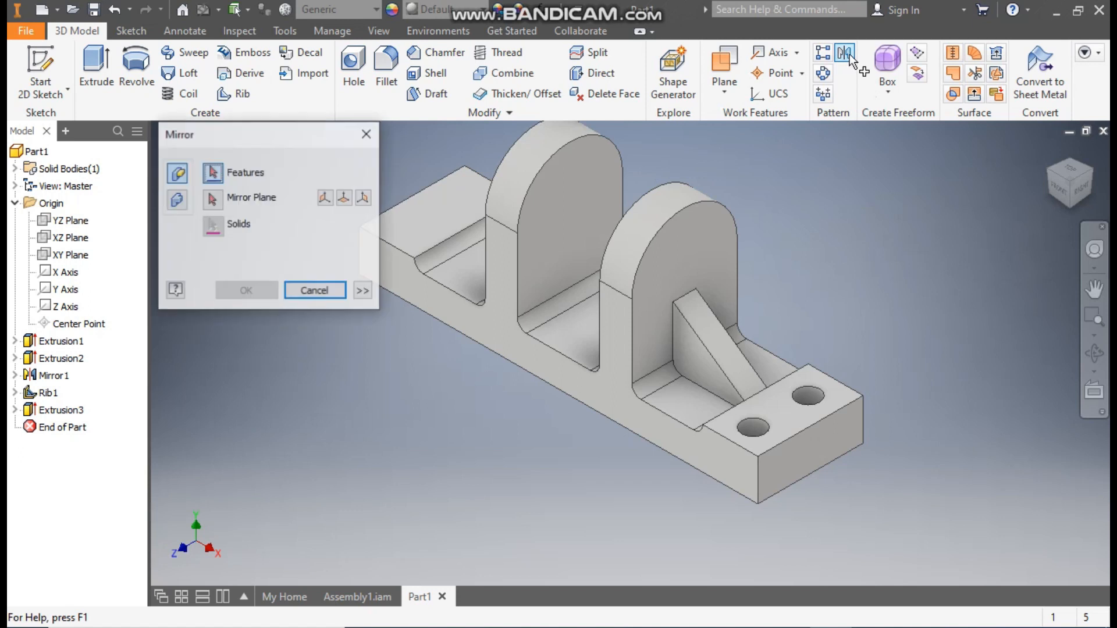
left_click(71, 396)
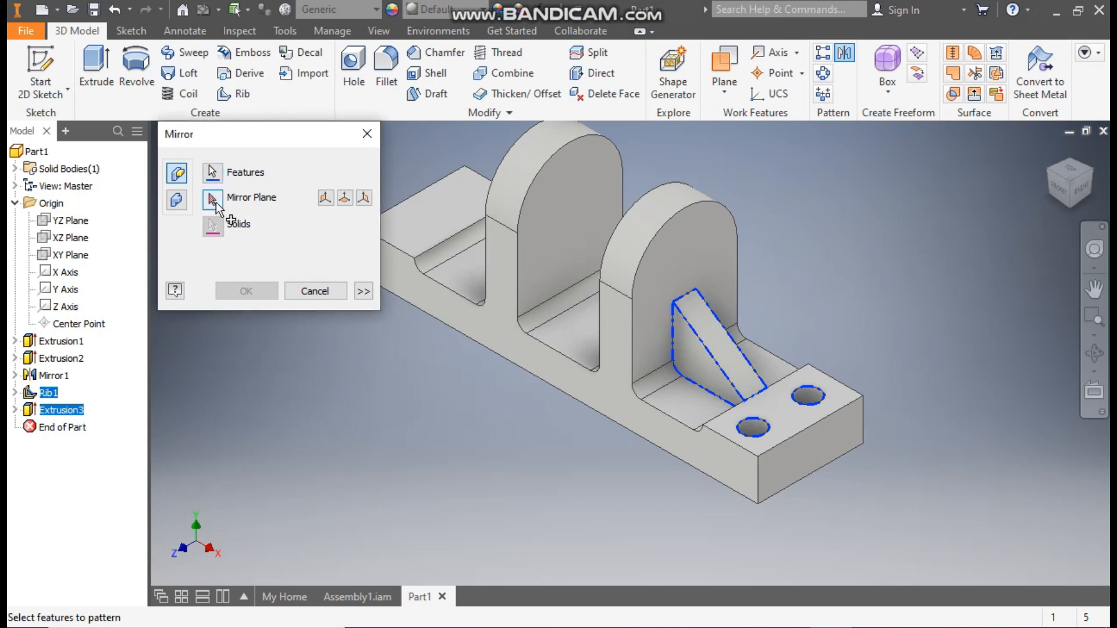
left_click(211, 199)
left_click(70, 219)
left_click(1043, 167)
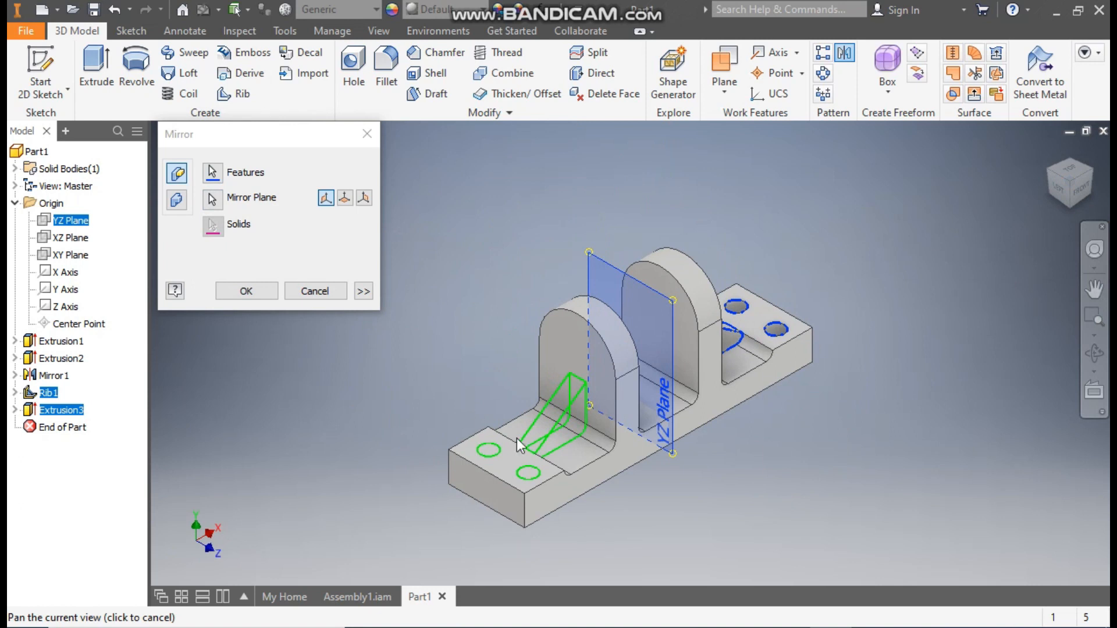
left_click(247, 290)
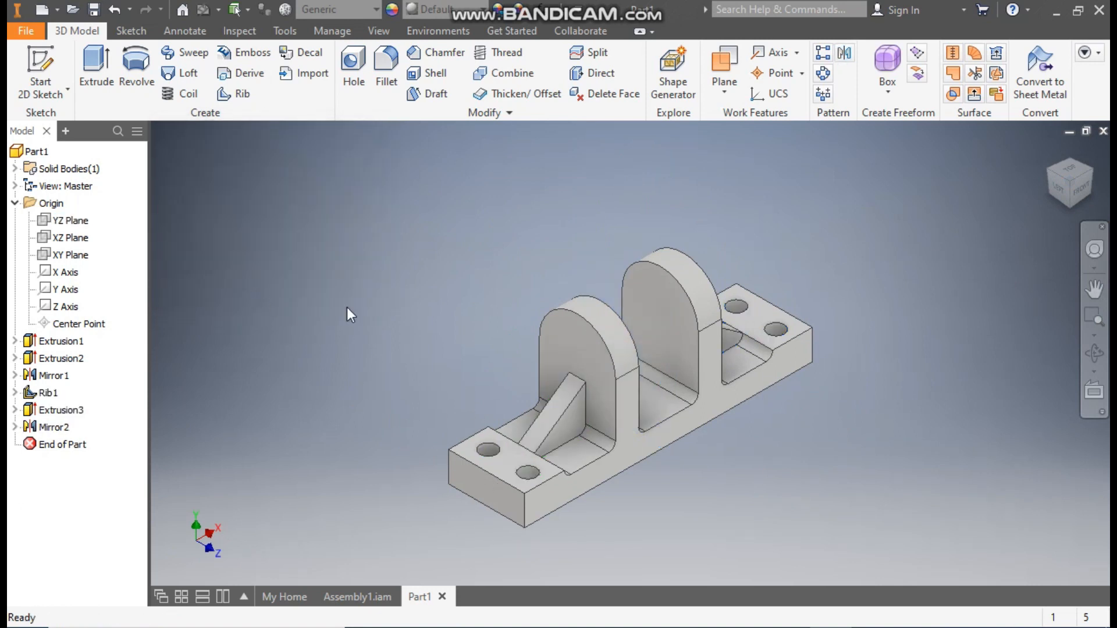
Step: Sketch a 14 mm circle at the rounded top's arc centre on the +X lug's outer face and make the projected arc construction geometry
left_click(1094, 175)
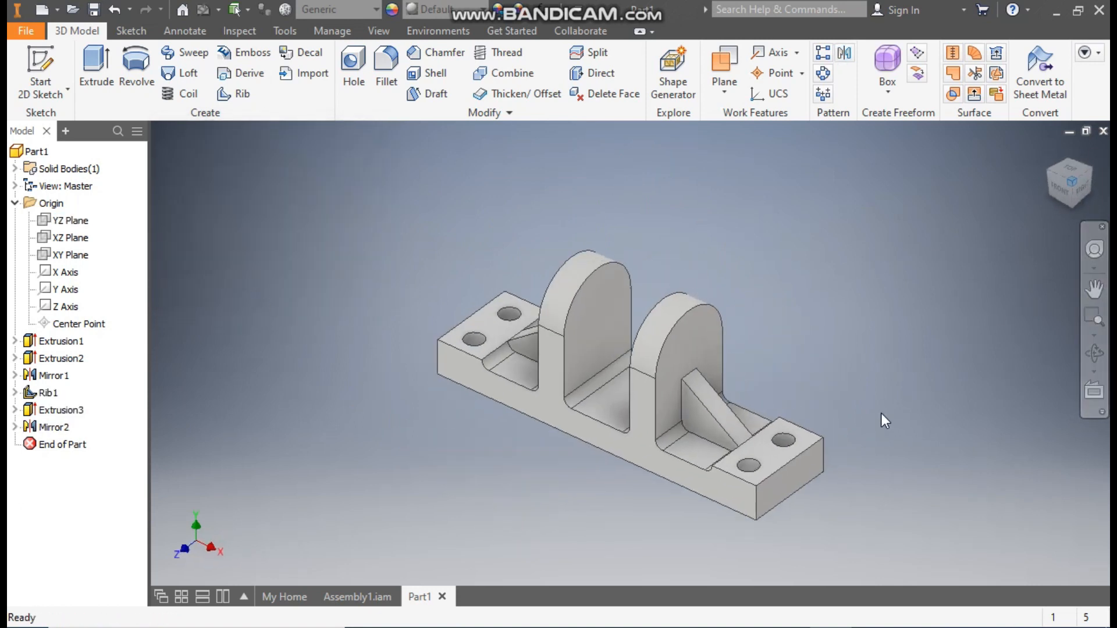
middle_click_drag(878, 468, 894, 424)
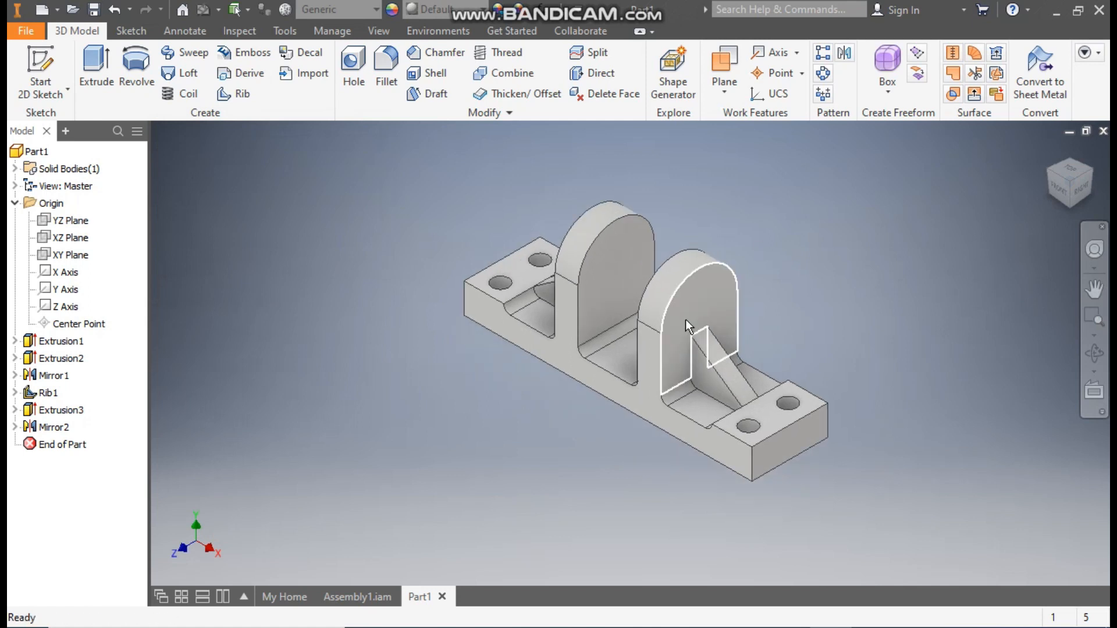
left_click(701, 293)
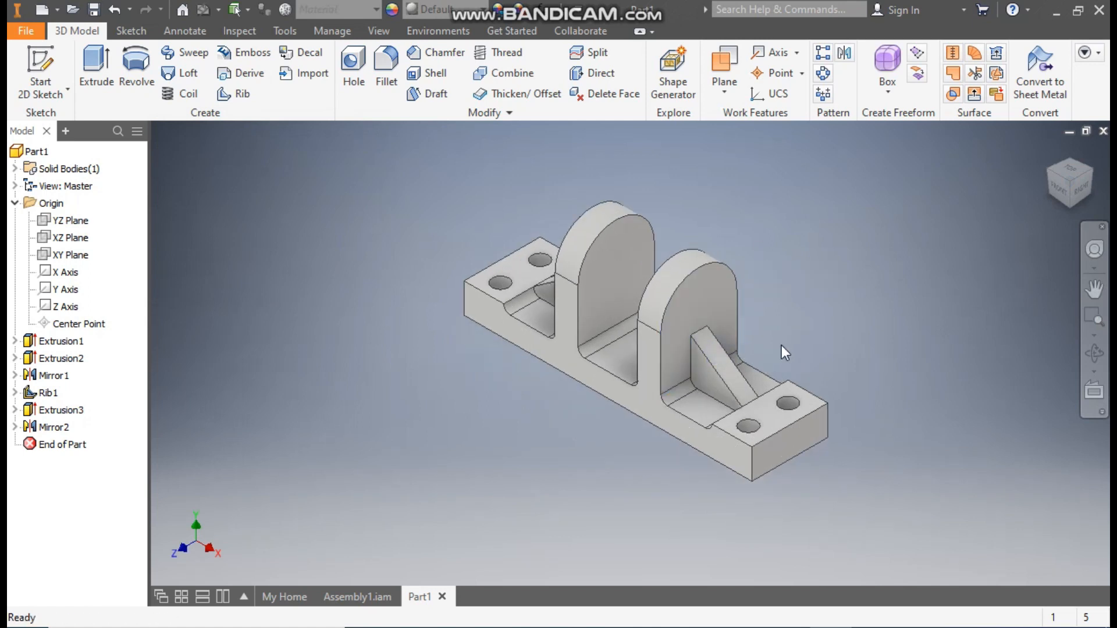
left_click(359, 596)
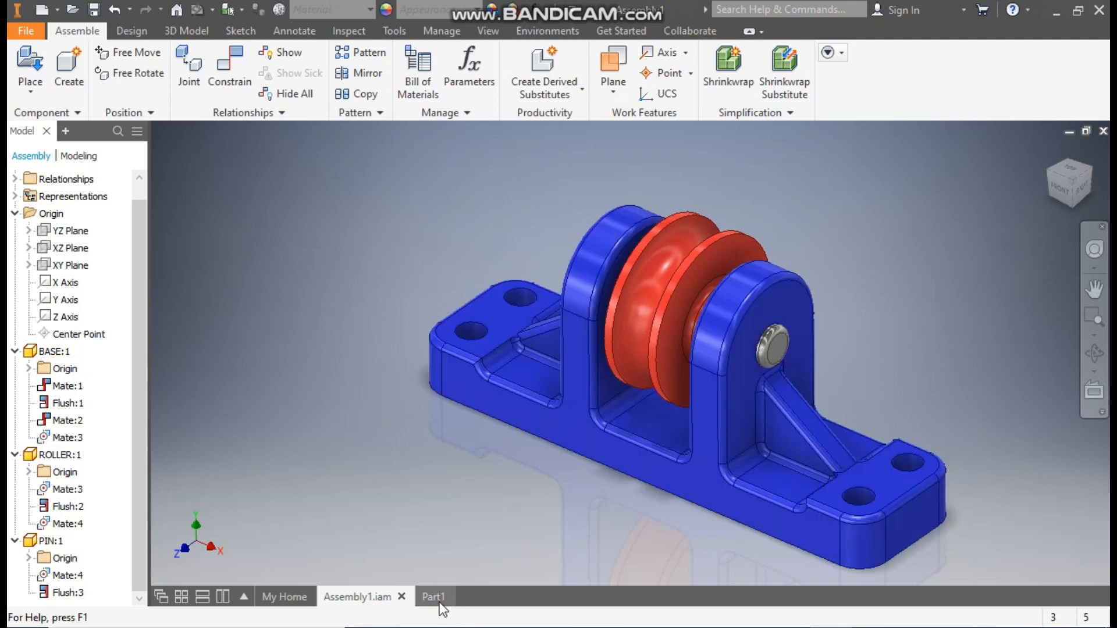
left_click(435, 598)
left_click(693, 296)
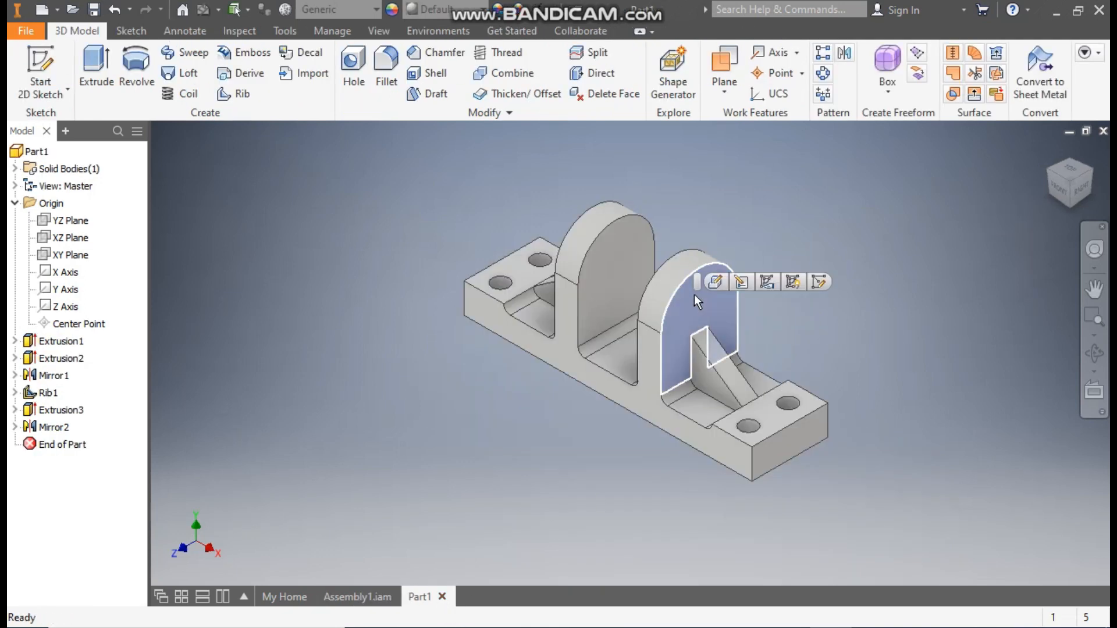
left_click(825, 281)
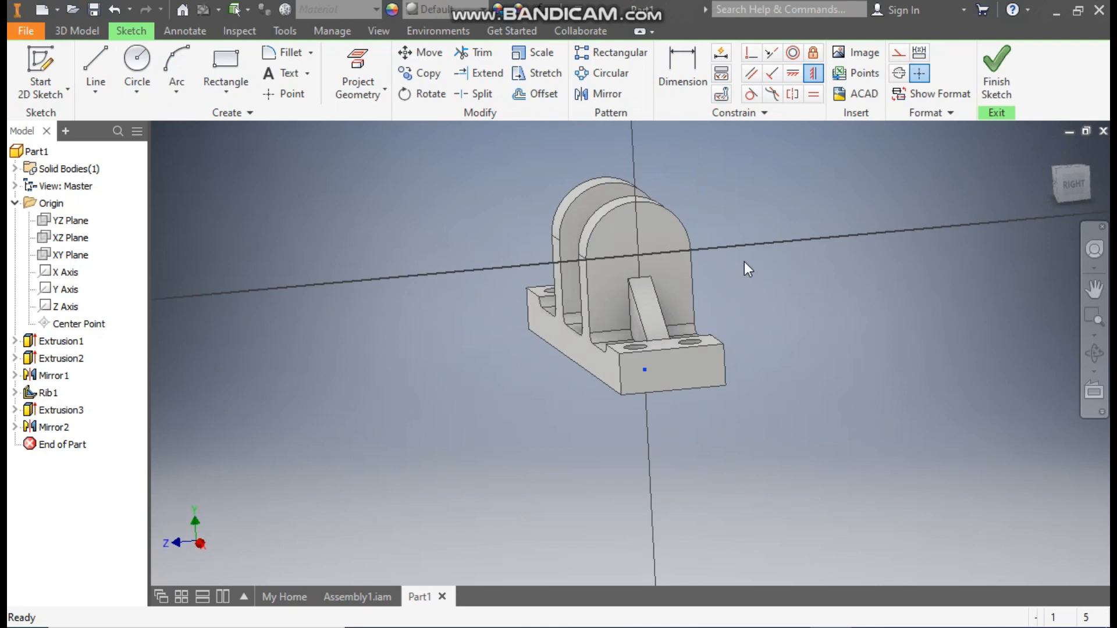
left_click(138, 60)
scroll(638, 174, "up", 3)
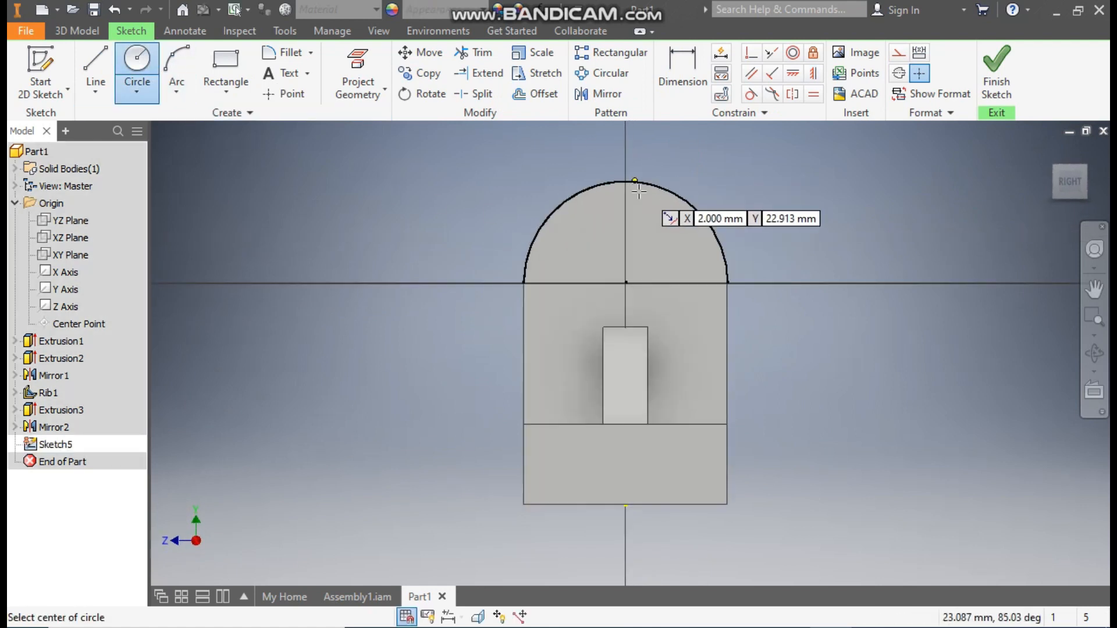
left_click(625, 283)
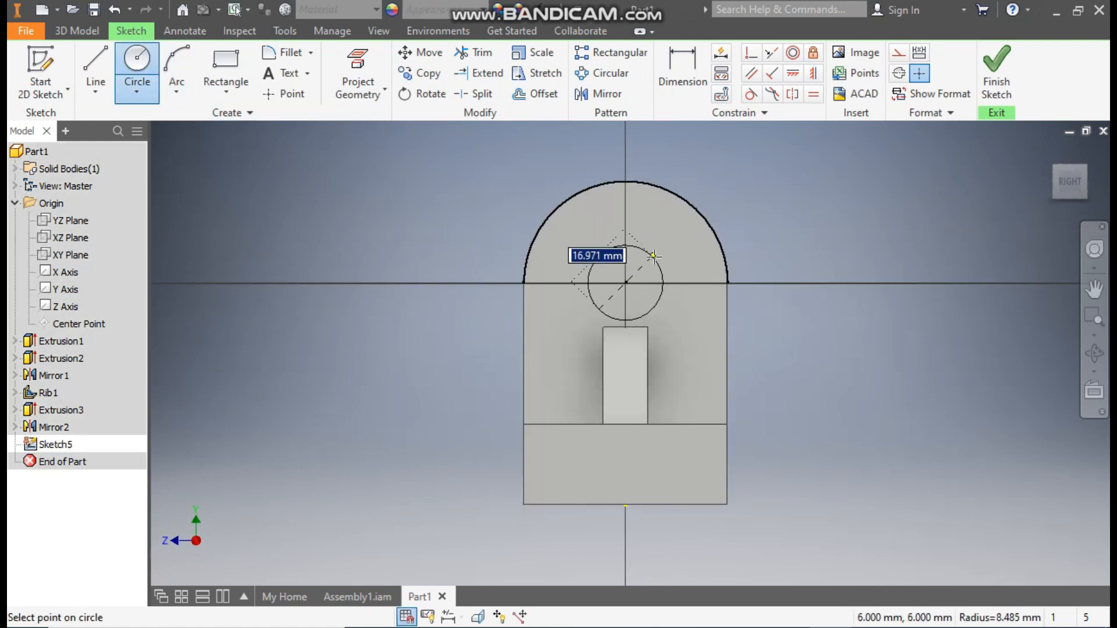
type("14")
key("Return")
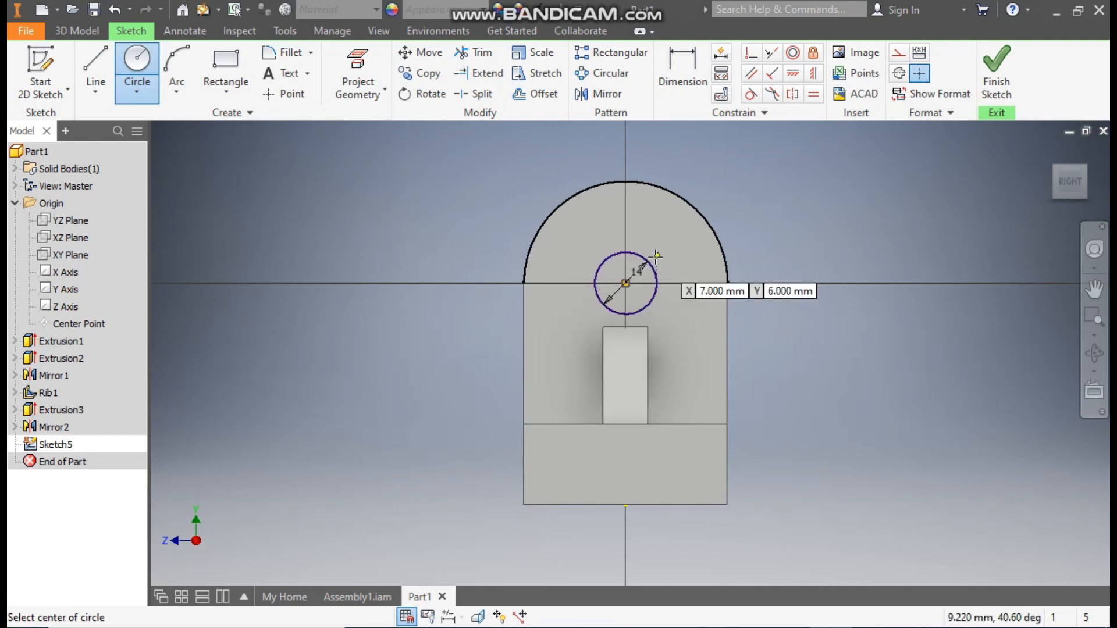
key("Escape")
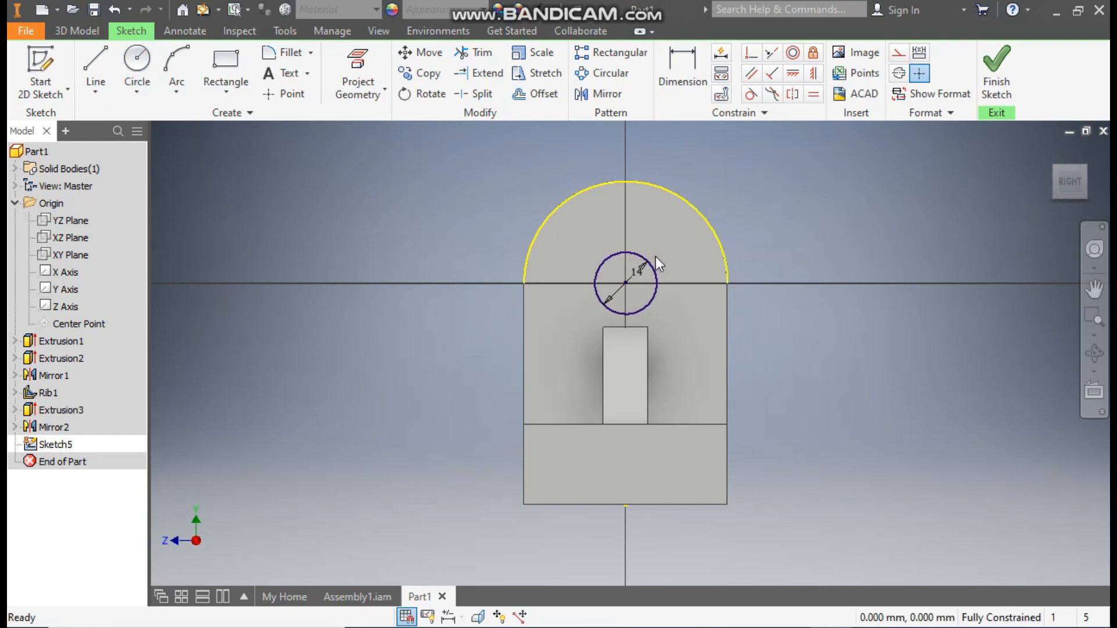
left_click(598, 184)
left_click(899, 54)
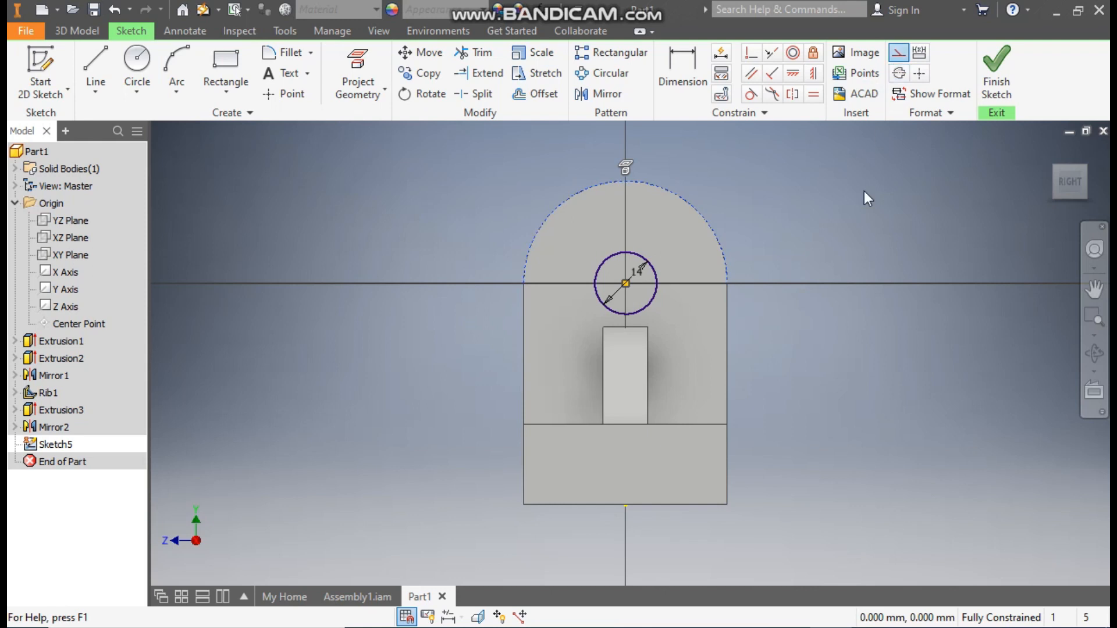
Step: Extrude the 14 mm circle as a cut through both lugs with the extent set to All
left_click(68, 24)
left_click(96, 64)
left_click(304, 241)
left_click(235, 213)
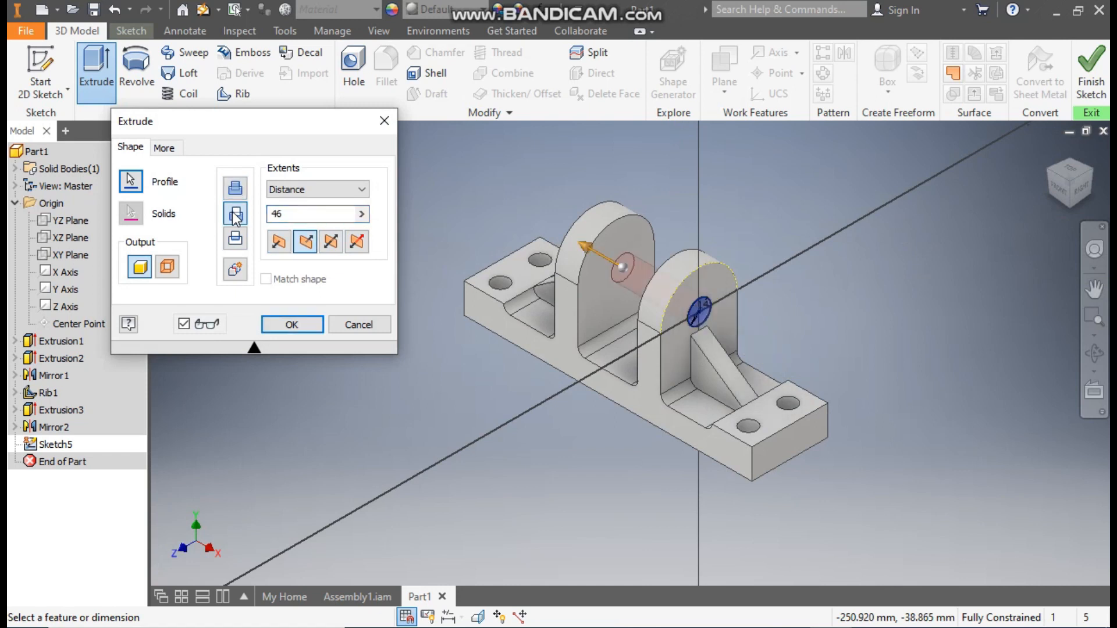
left_click(320, 189)
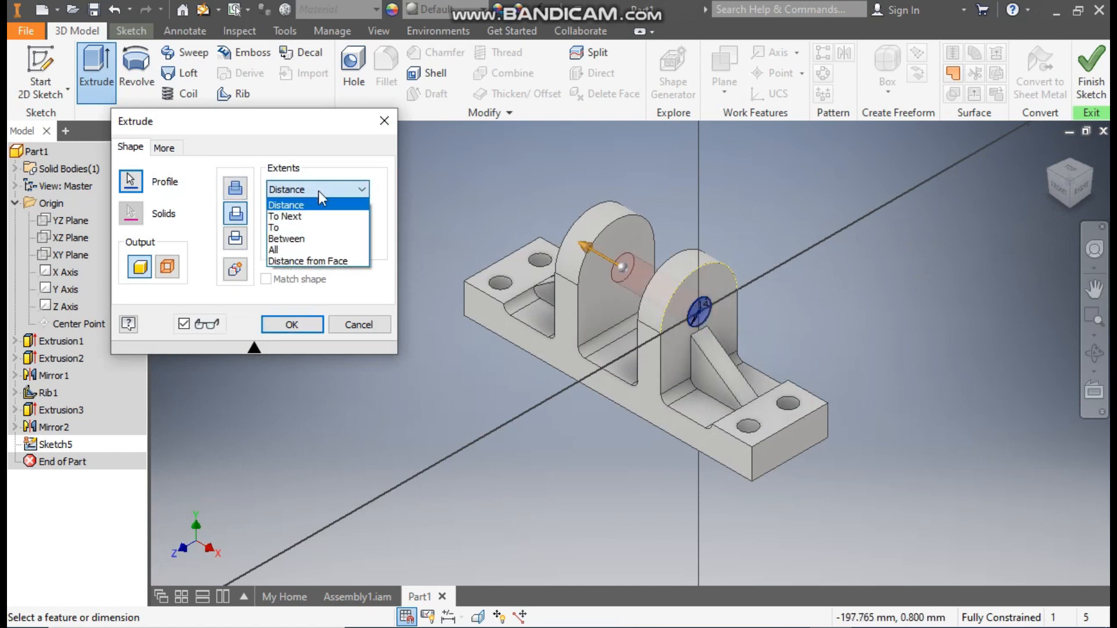
left_click(299, 249)
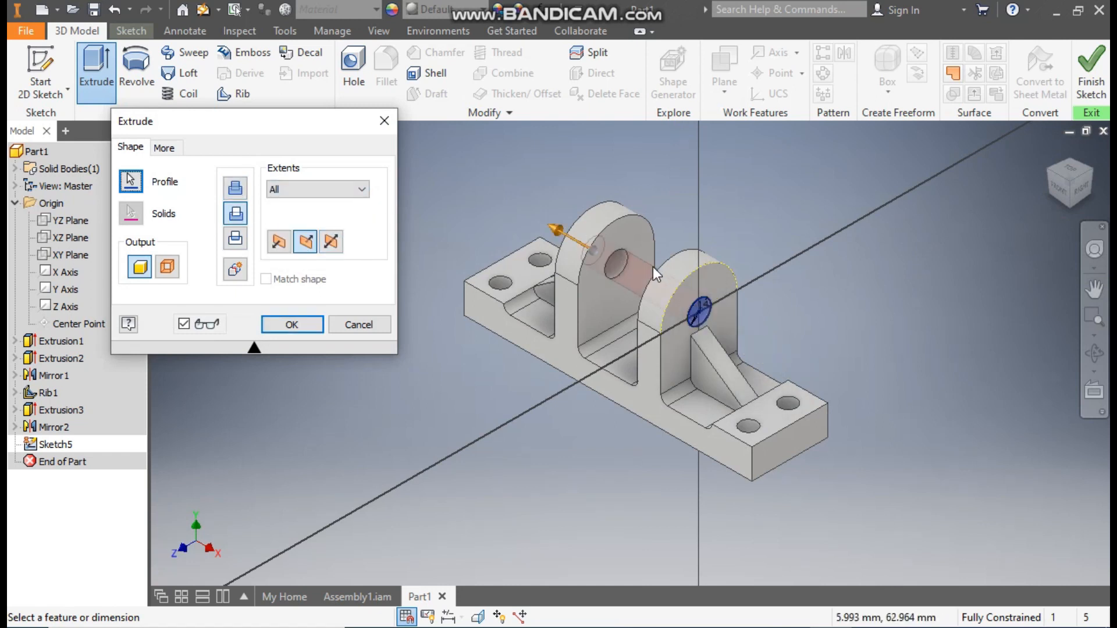
left_click(1043, 172)
left_click(1043, 172)
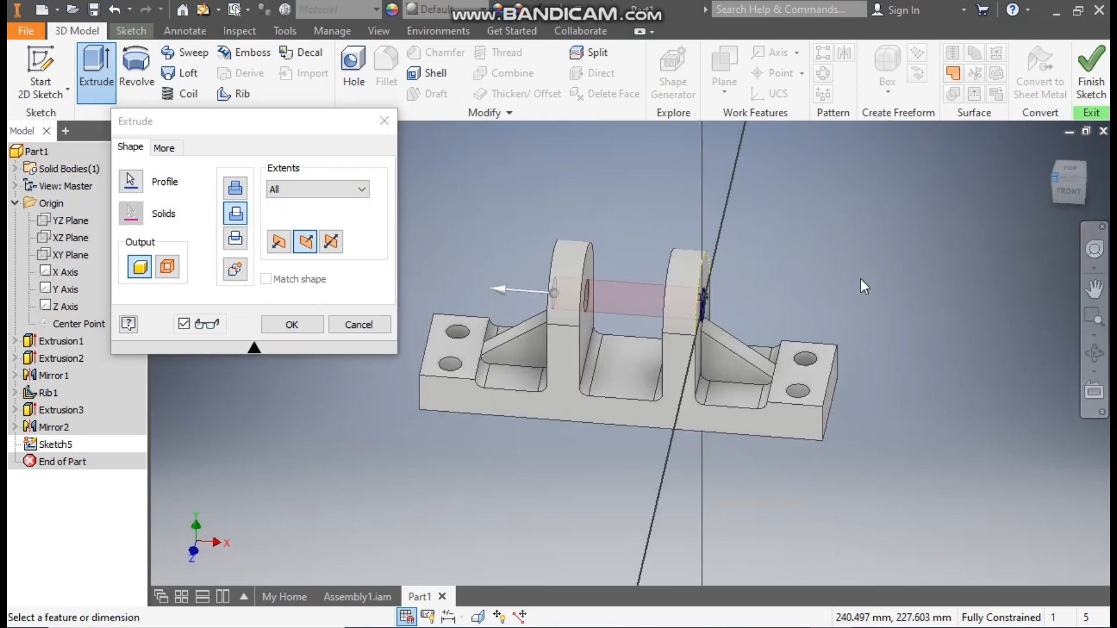
left_click(300, 325)
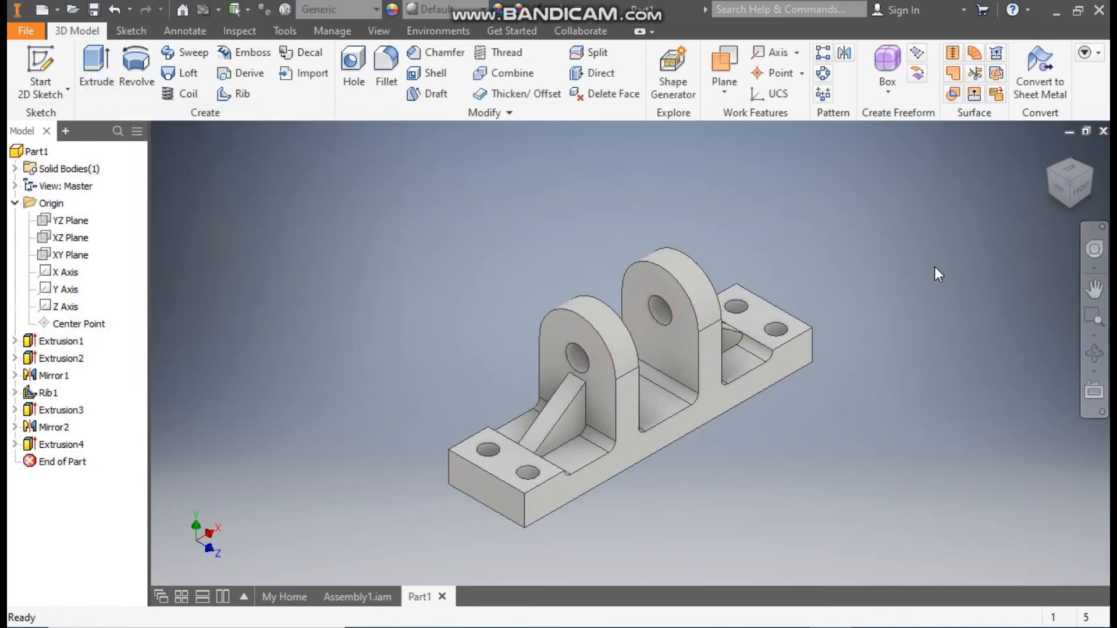
Step: Fillet the four vertical outer corner edges of the base with a 10 mm radius
left_click(1097, 171)
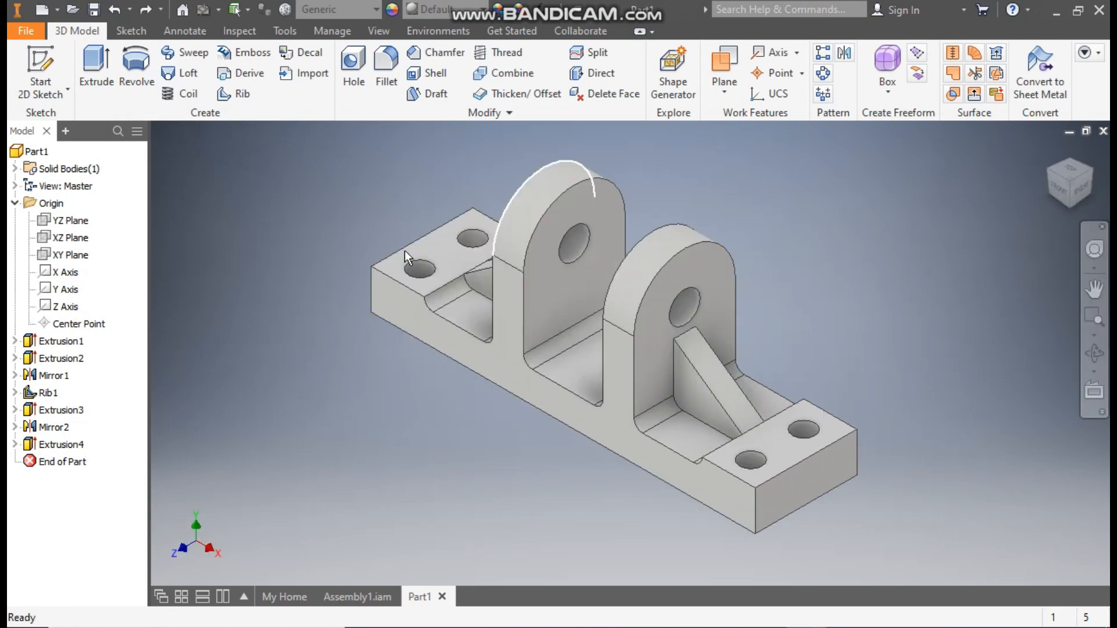
left_click(386, 64)
left_click(213, 256)
type("10")
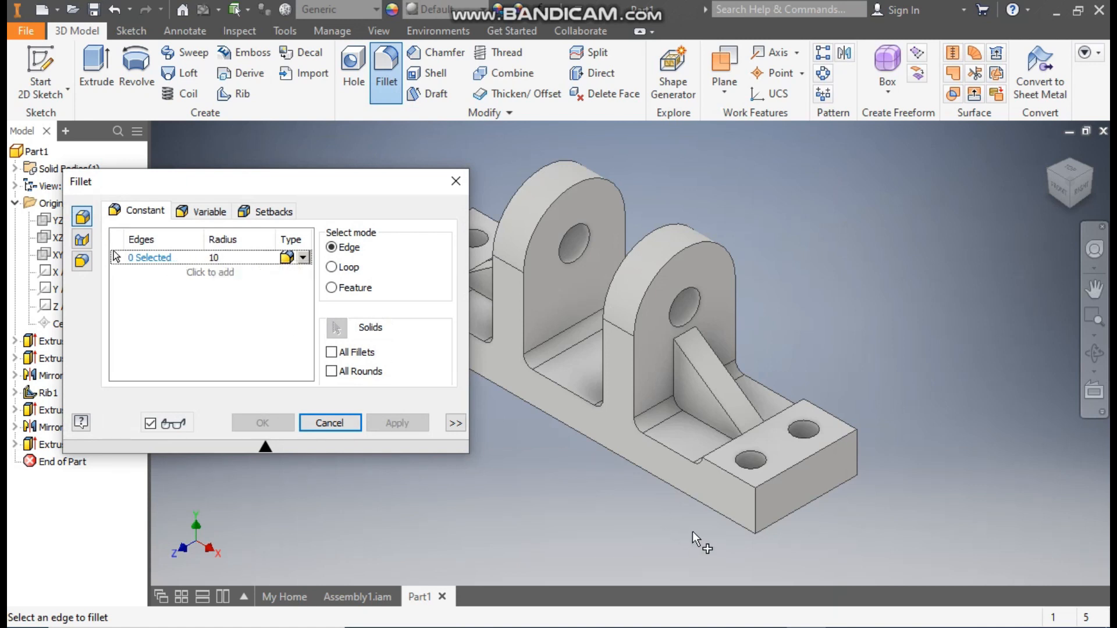
left_click(758, 505)
left_click(866, 455)
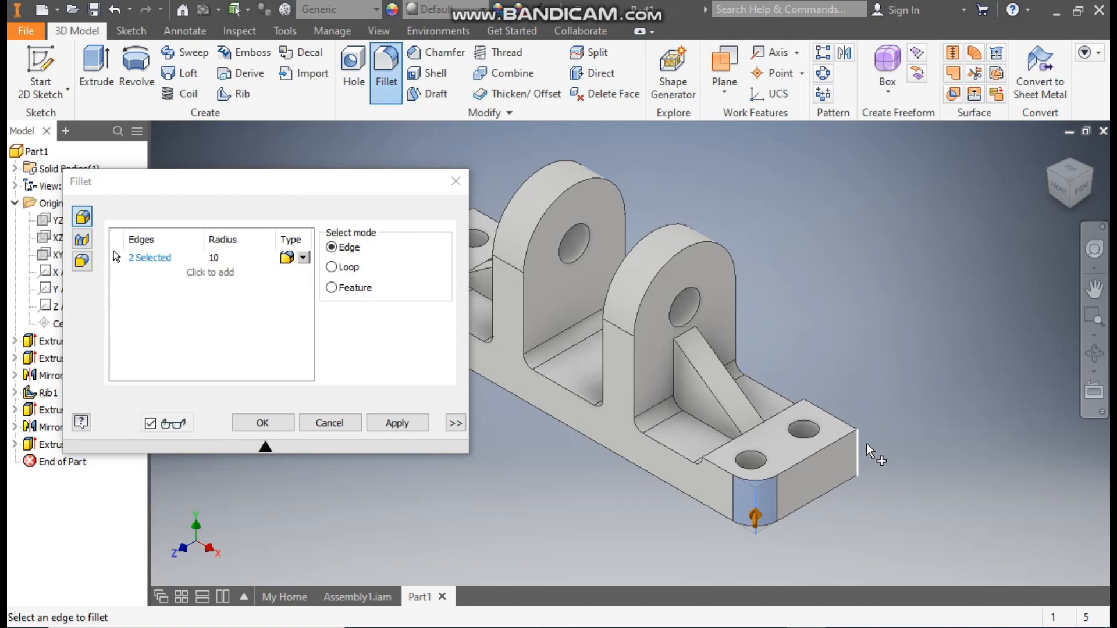
left_click(1034, 183)
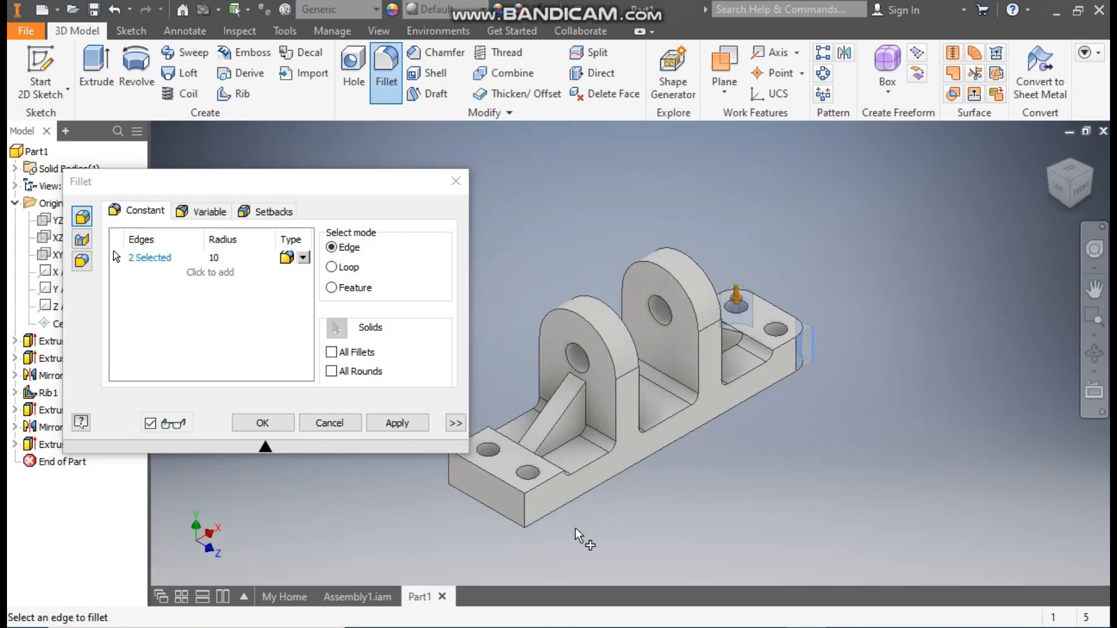
left_click(527, 507)
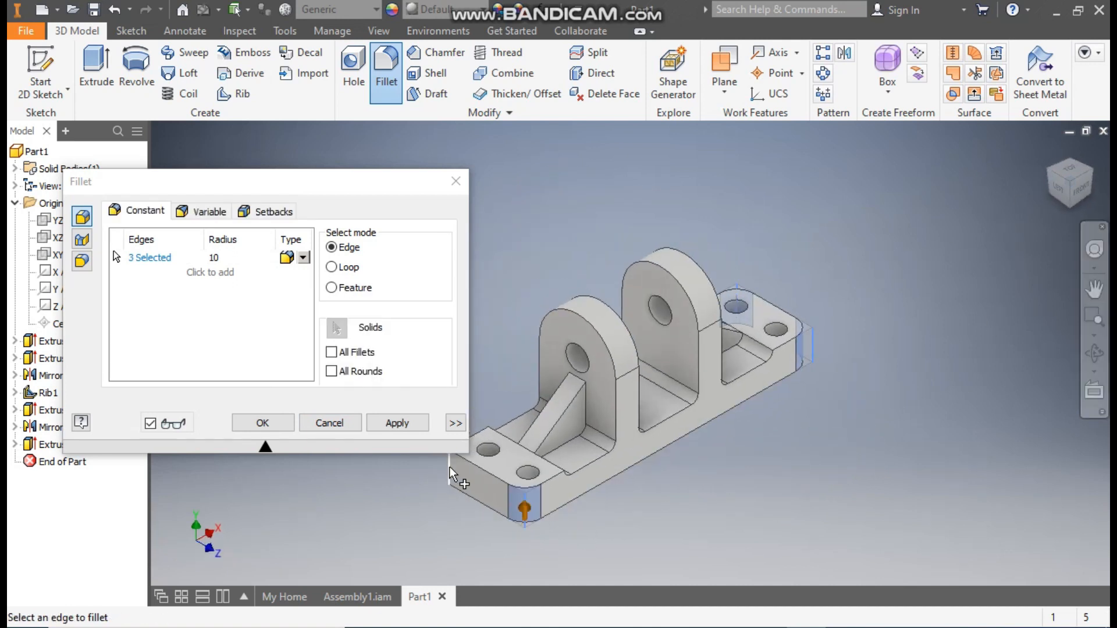
left_click(396, 423)
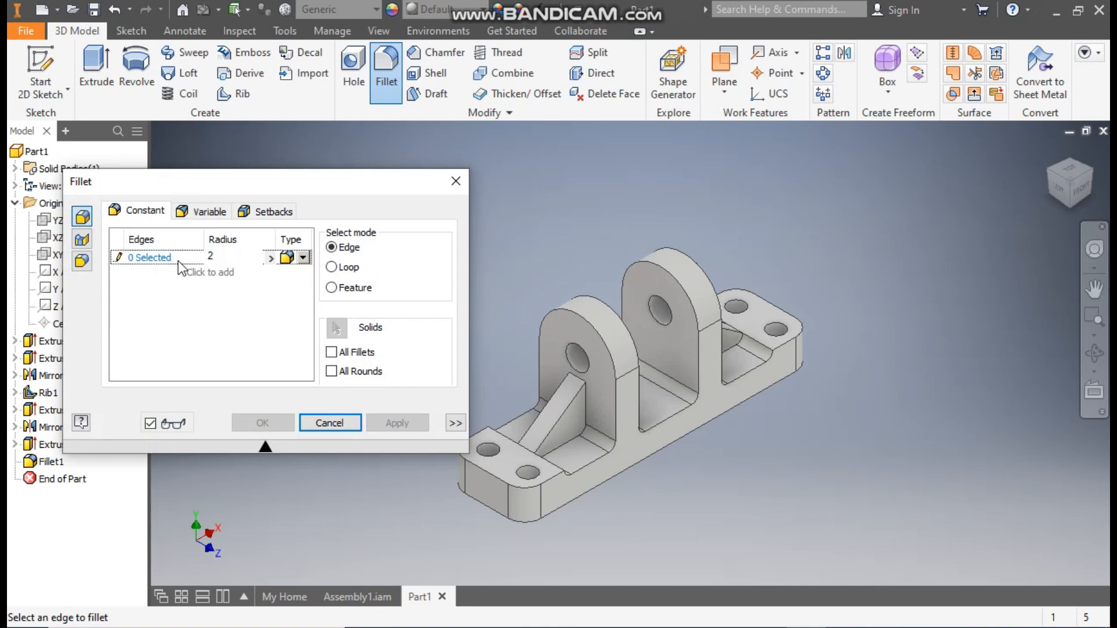
Step: Select the lug outlines and the -X end pad's top perimeter on the +Z side of the base for a 2 mm fillet
left_click(657, 267)
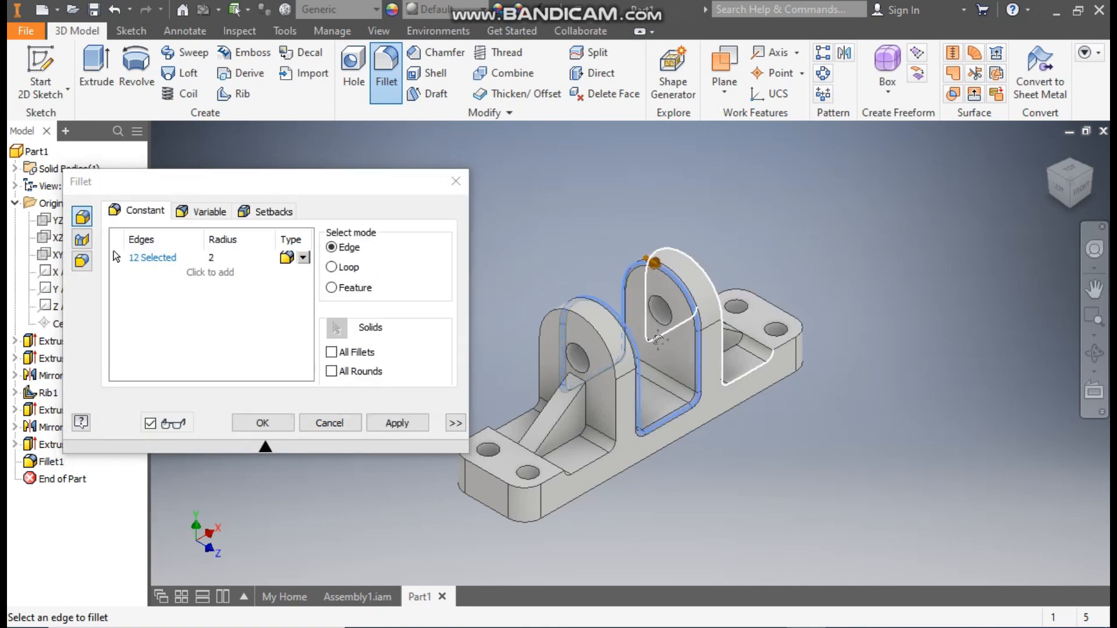
middle_click_drag(658, 340, 790, 334)
scroll(789, 335, "up", 3)
scroll(761, 385, "down", 3)
left_click(762, 312)
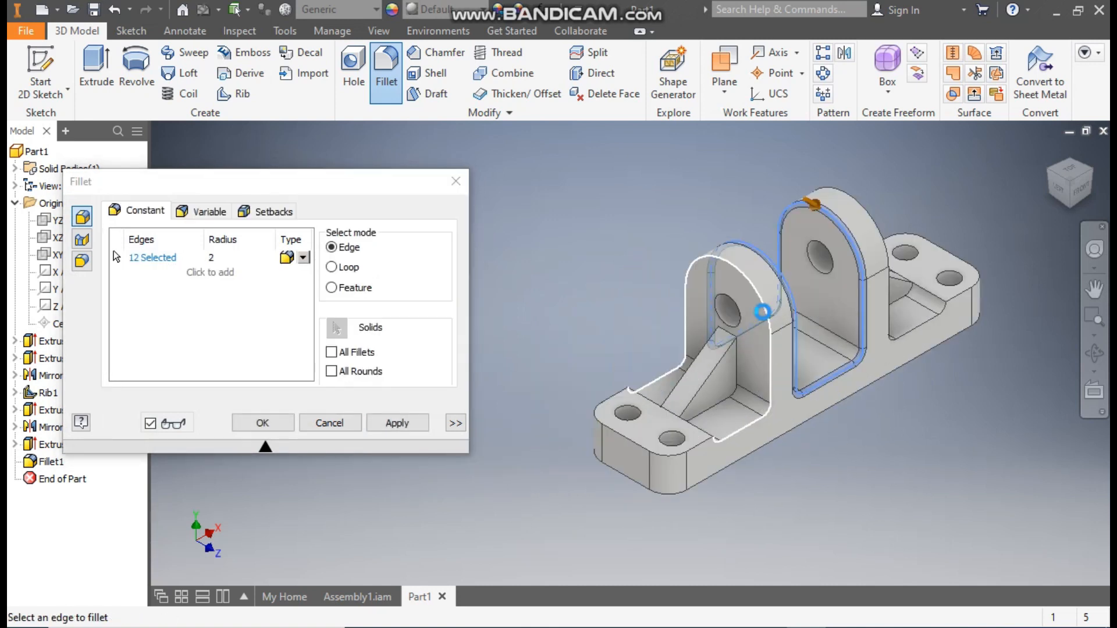
scroll(743, 439, "down", 3)
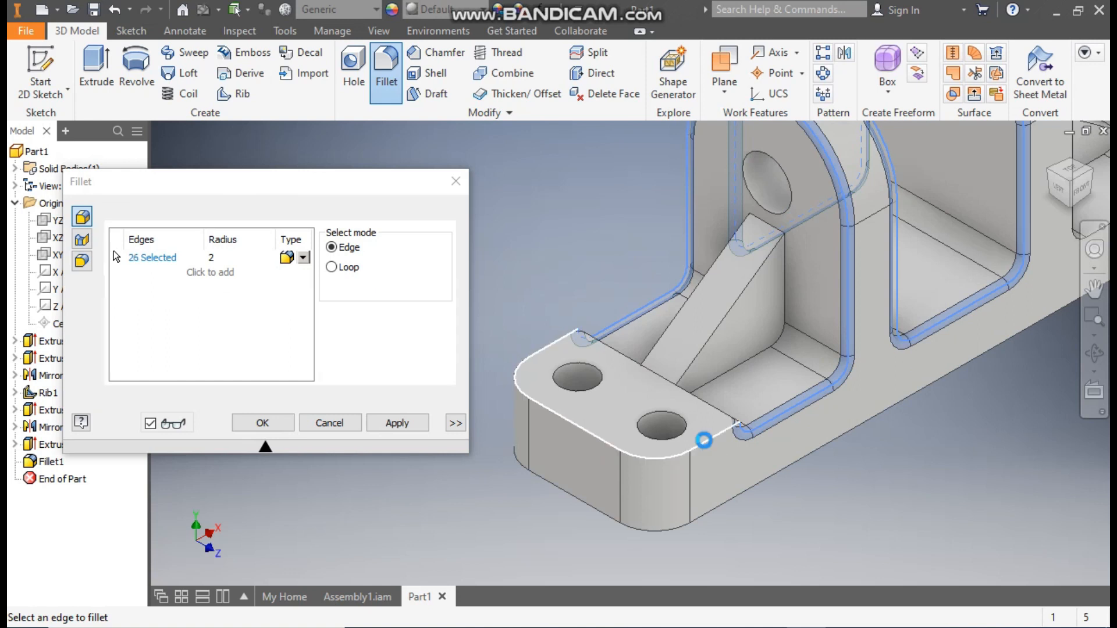
scroll(793, 400, "up", 2)
middle_click_drag(794, 399, 615, 467)
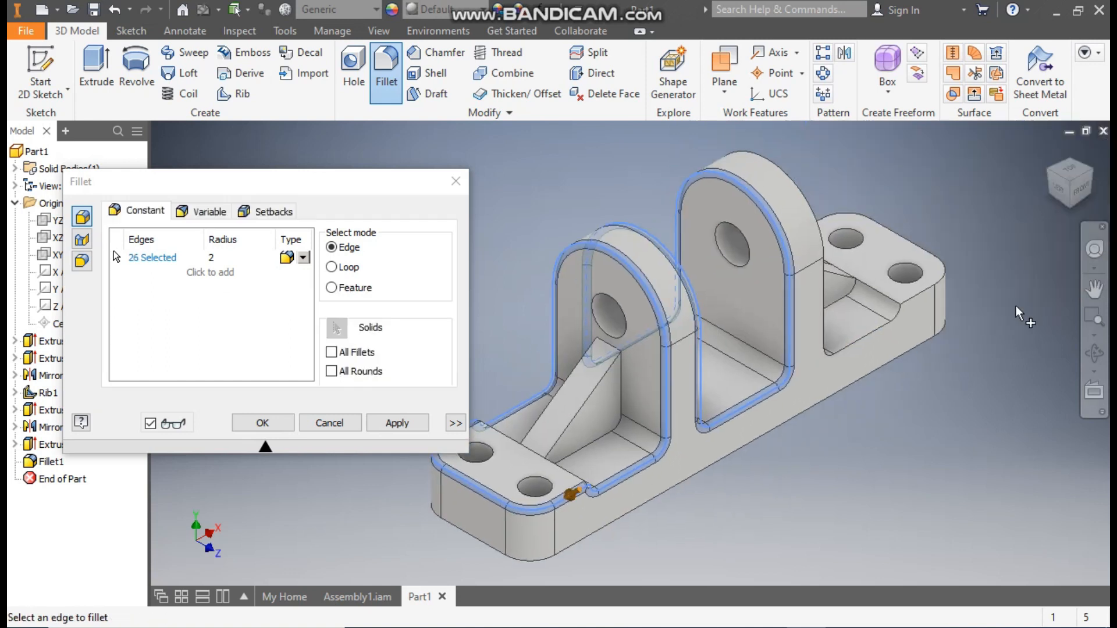
Step: Add the outer outline of the +X lug and the top edge of its end pad to the selection and apply the 2 mm fillet
left_click(1088, 174)
left_click(712, 321)
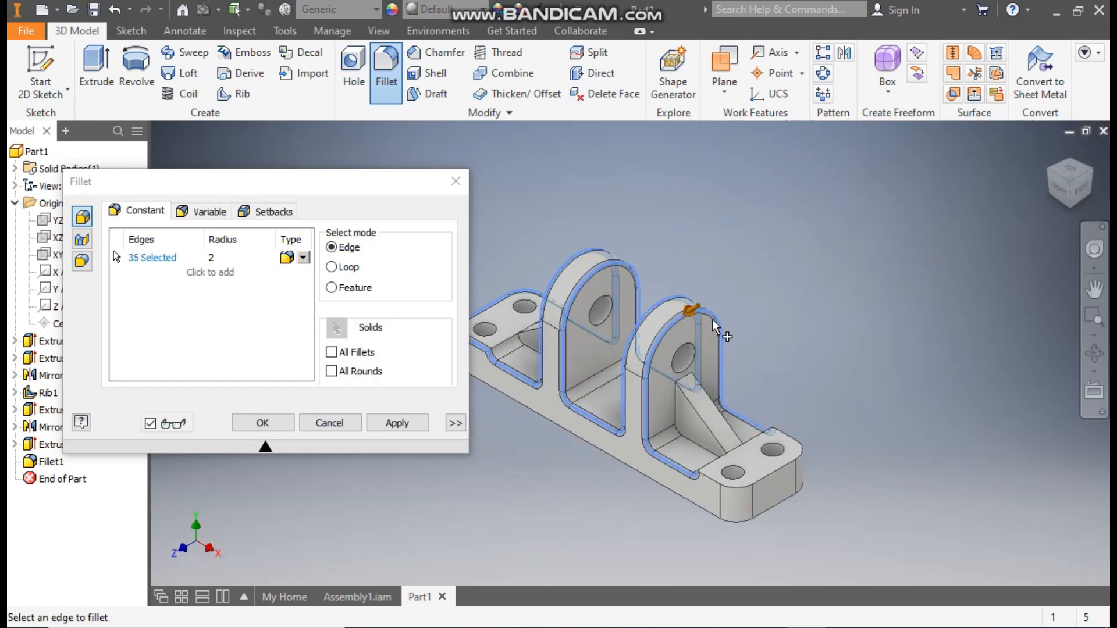
scroll(721, 482, "down", 3)
left_click(720, 482)
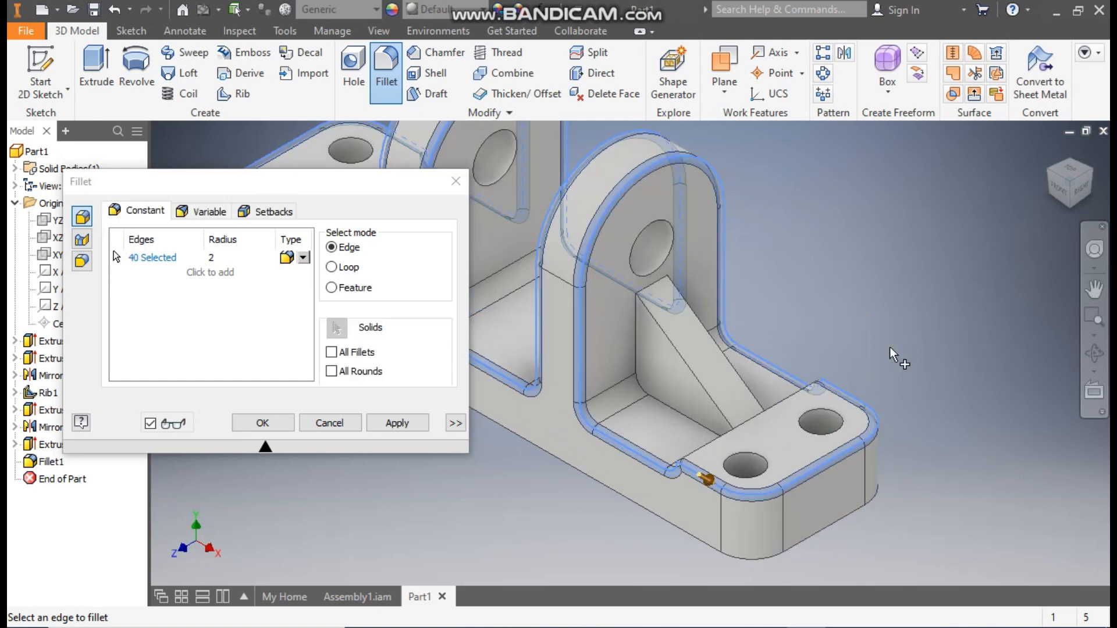
scroll(896, 359, "up", 3)
middle_click_drag(900, 367, 935, 384)
left_click(408, 425)
Step: Select the sloped, upper and base edges on both sides of the +X rib for a 2 mm fillet
scroll(783, 367, "down", 4)
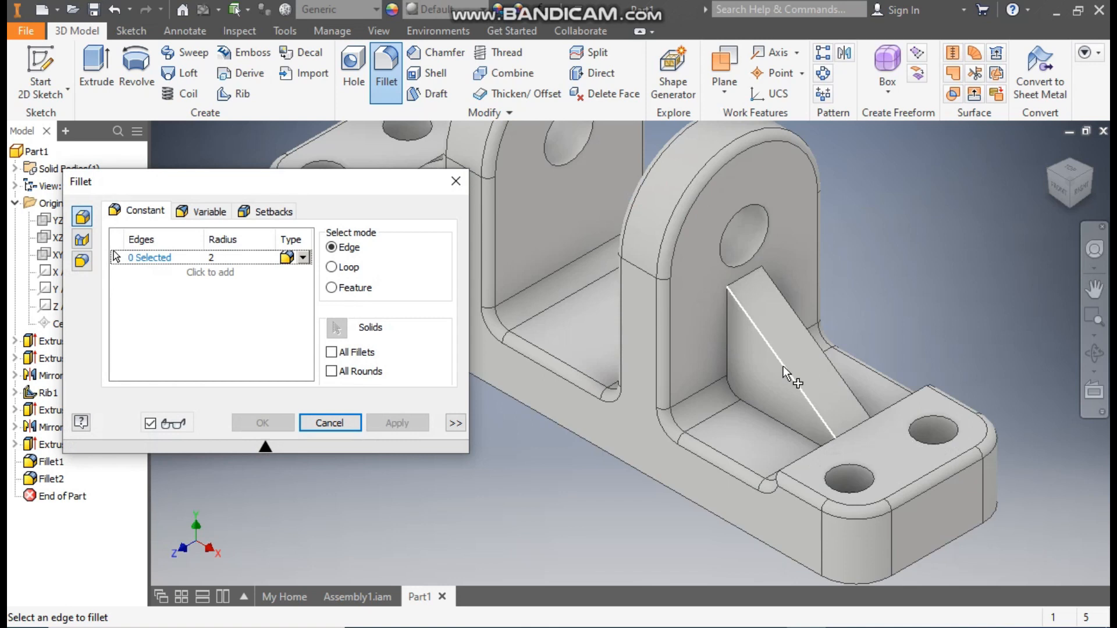
left_click(783, 367)
left_click(727, 338)
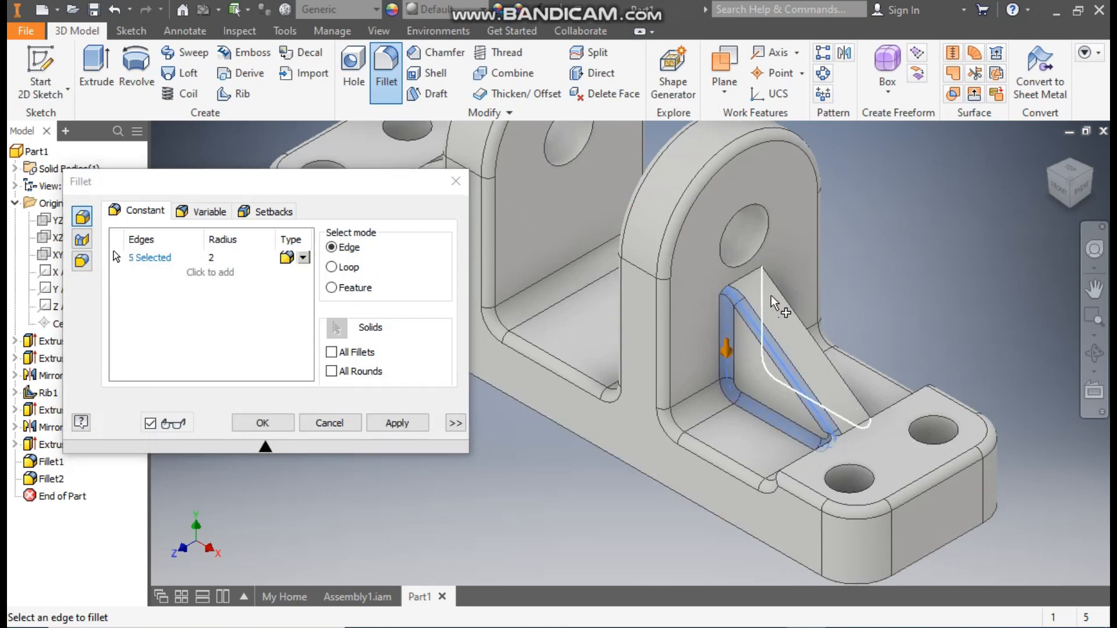
left_click(754, 271)
left_click(775, 284)
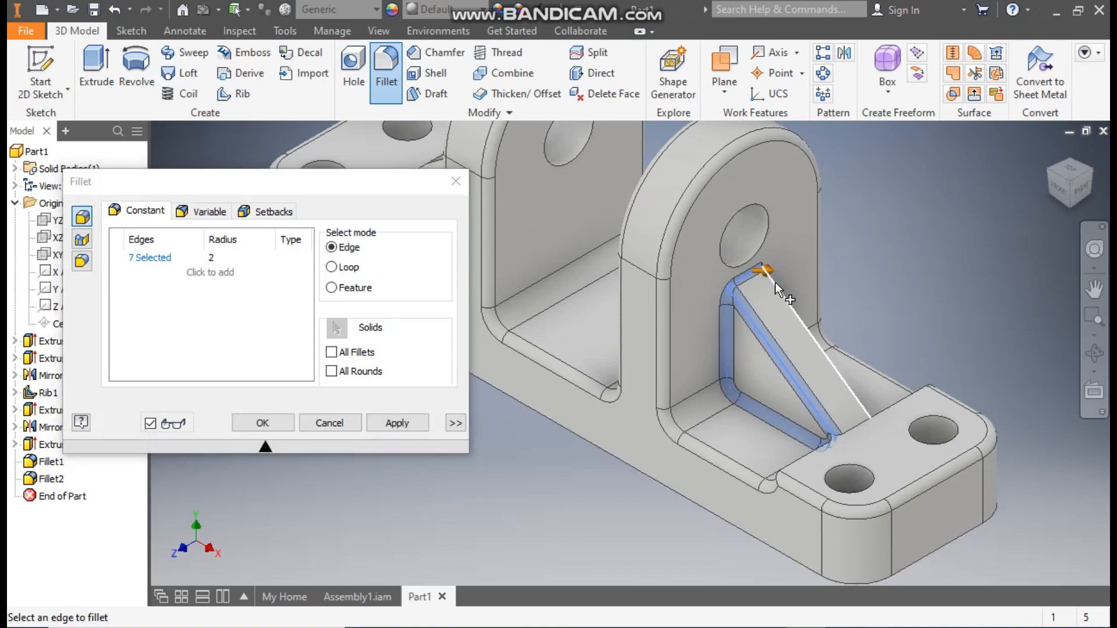
left_click(1093, 174)
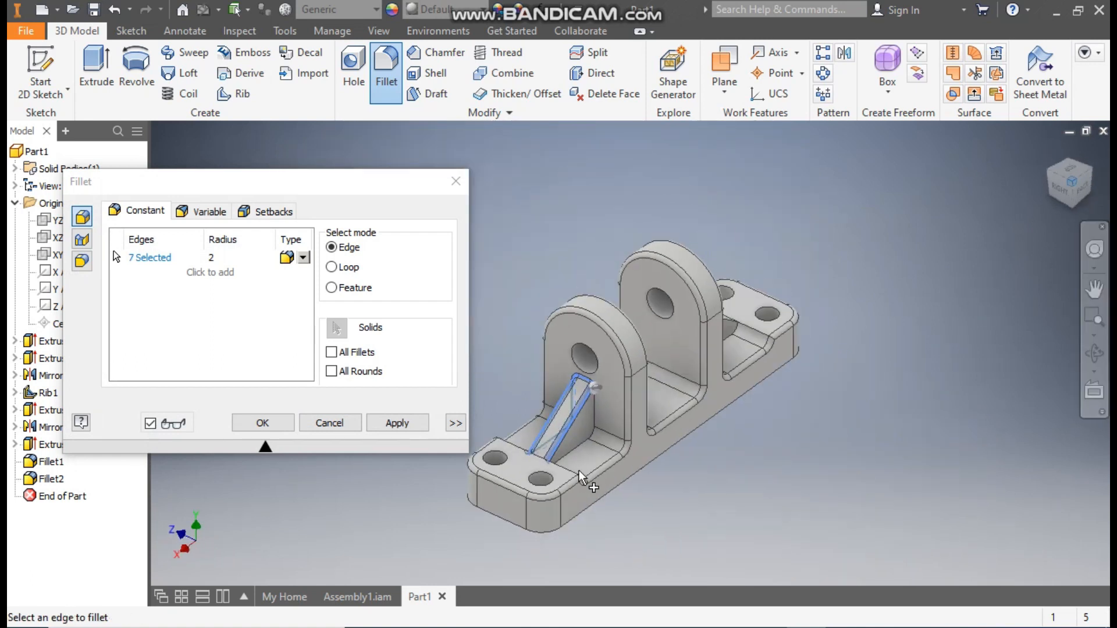
scroll(580, 475, "up", 3)
left_click(592, 408)
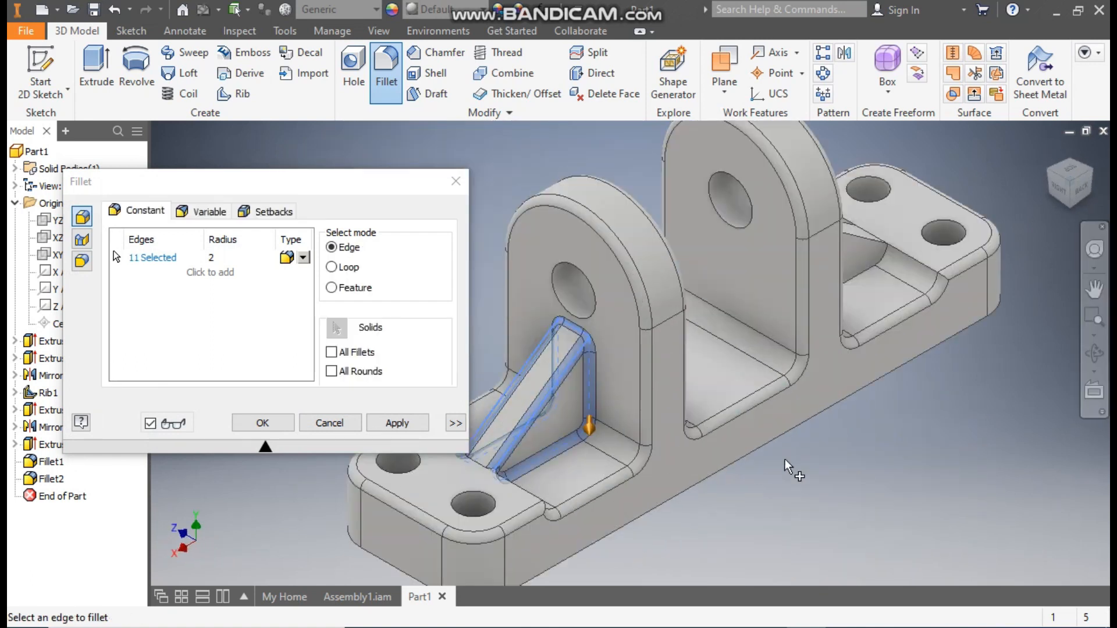
Step: Add the matching edges on both sides of the -X rib and apply the 2 mm fillet to both ribs
left_click(1091, 173)
scroll(653, 491, "up", 3)
left_click(706, 349)
left_click(725, 313)
left_click(727, 277)
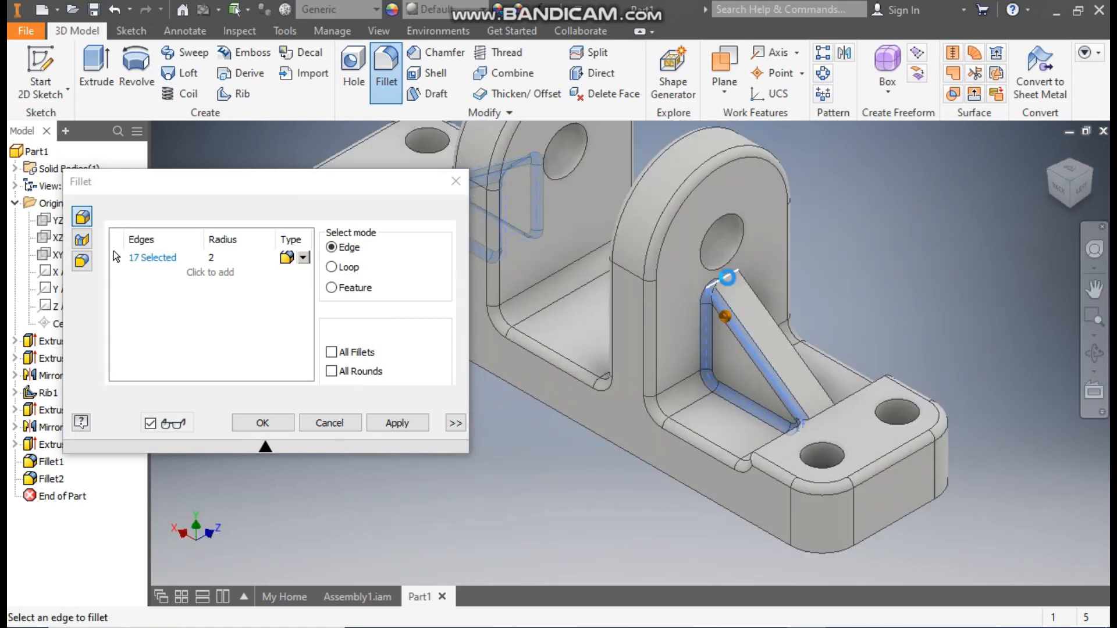
left_click(758, 300)
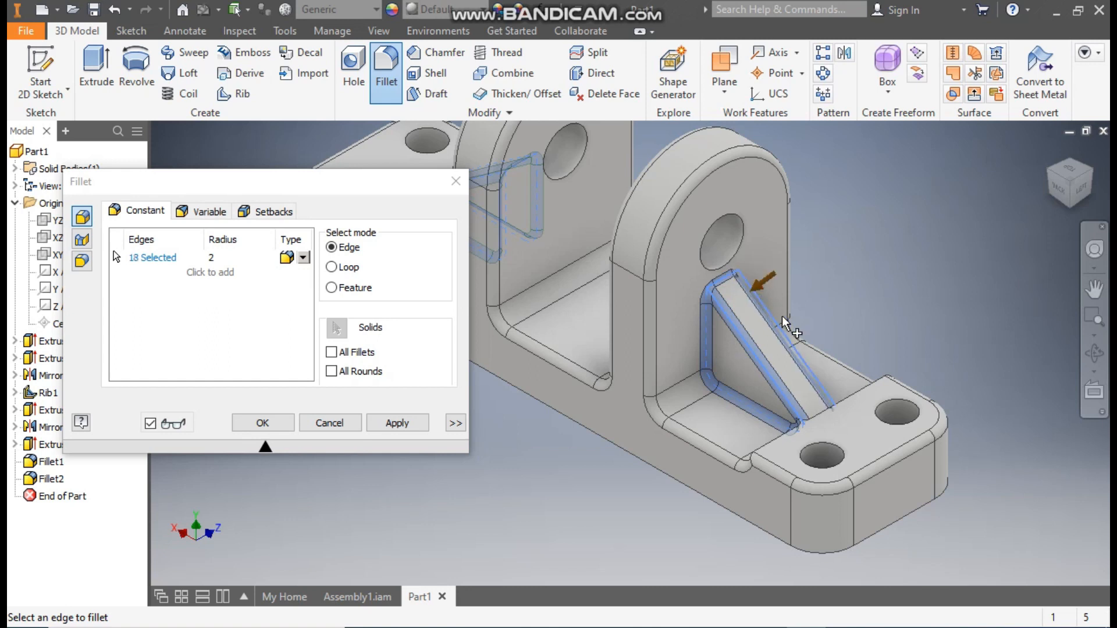
left_click(1090, 174)
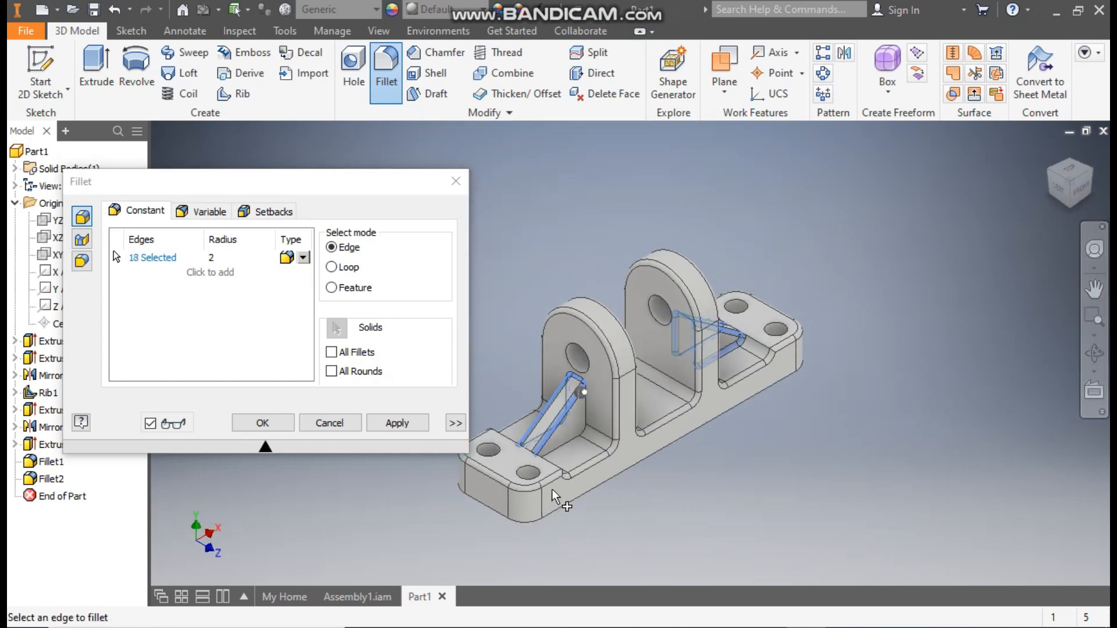
scroll(560, 487, "down", 3)
left_click(563, 425)
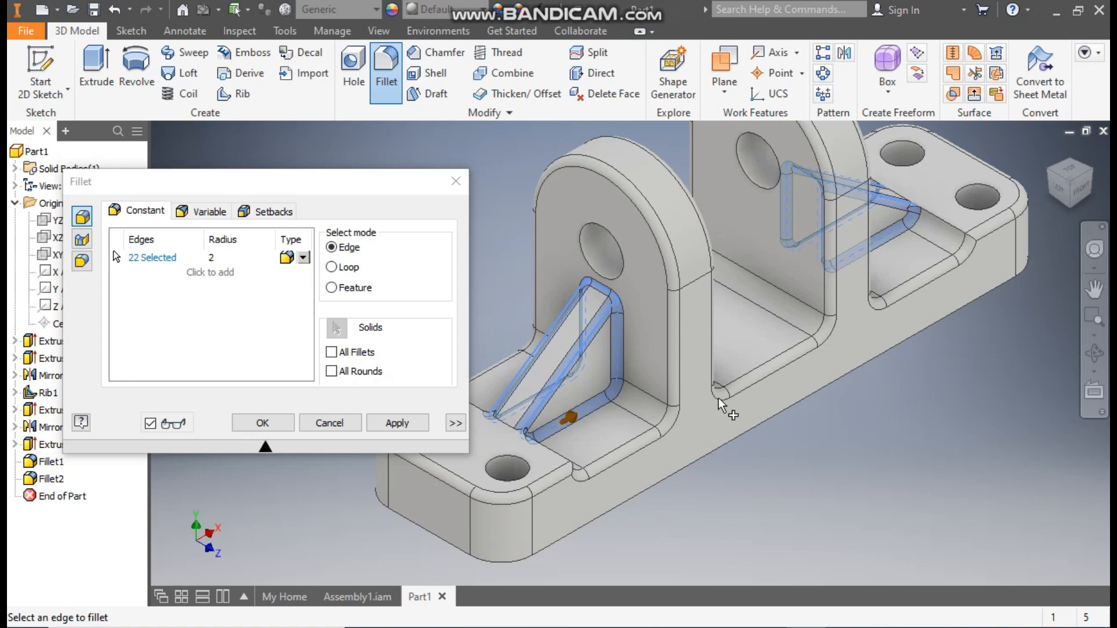
scroll(719, 400, "up", 1)
middle_click_drag(718, 400, 840, 451)
left_click(414, 429)
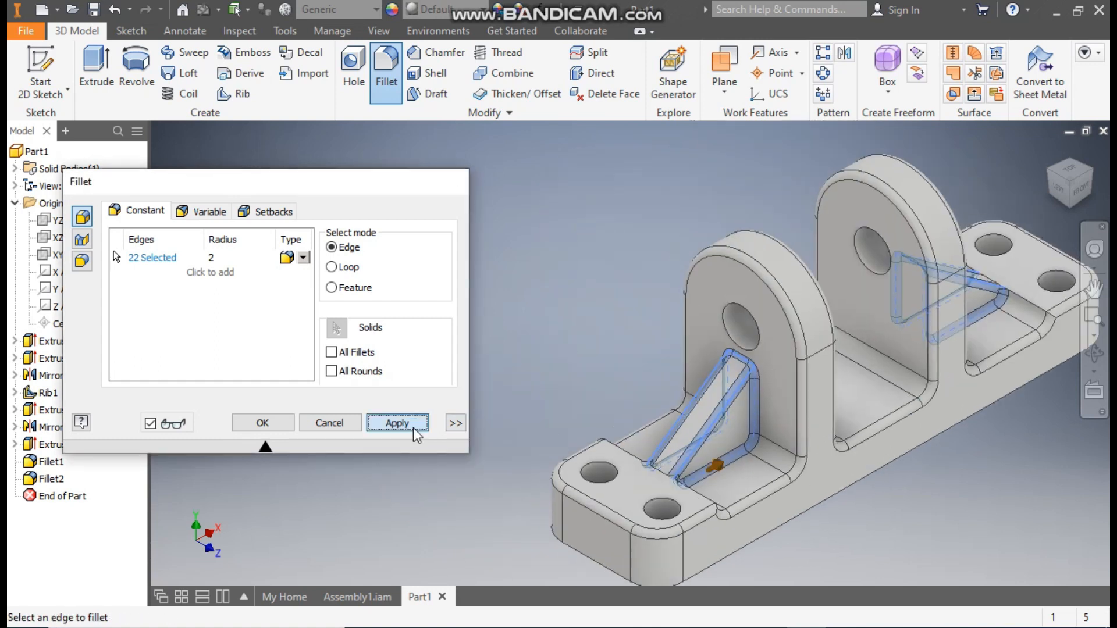
left_click(456, 182)
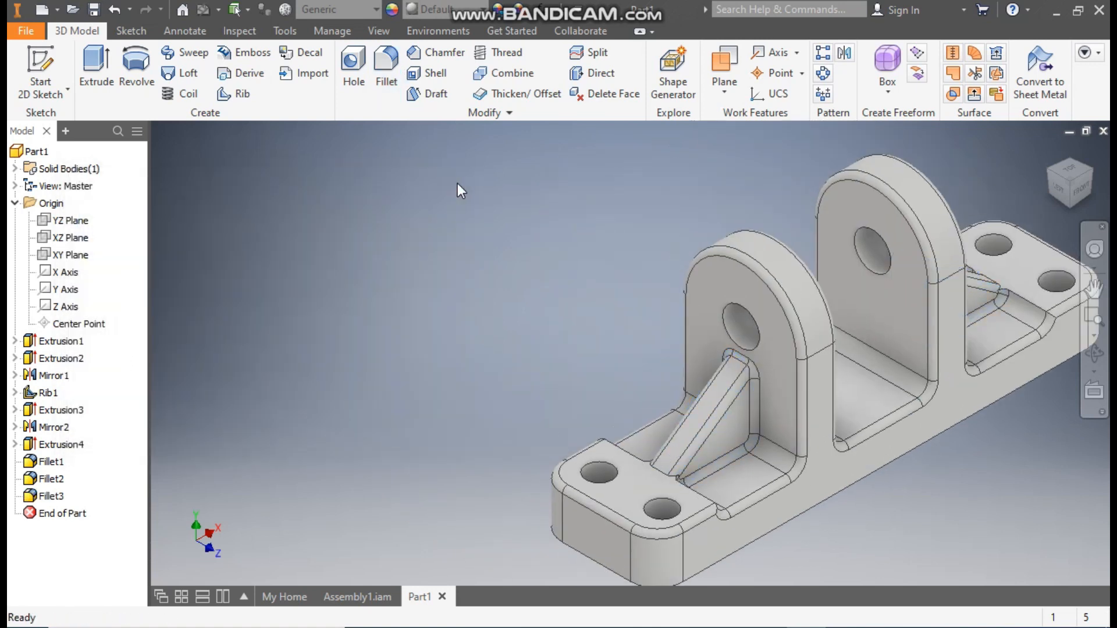
Step: Apply a solid blue appearance from the Inventor Material Library to the whole base
left_click(1046, 169)
middle_click_drag(779, 446, 817, 421)
scroll(817, 421, "down", 1)
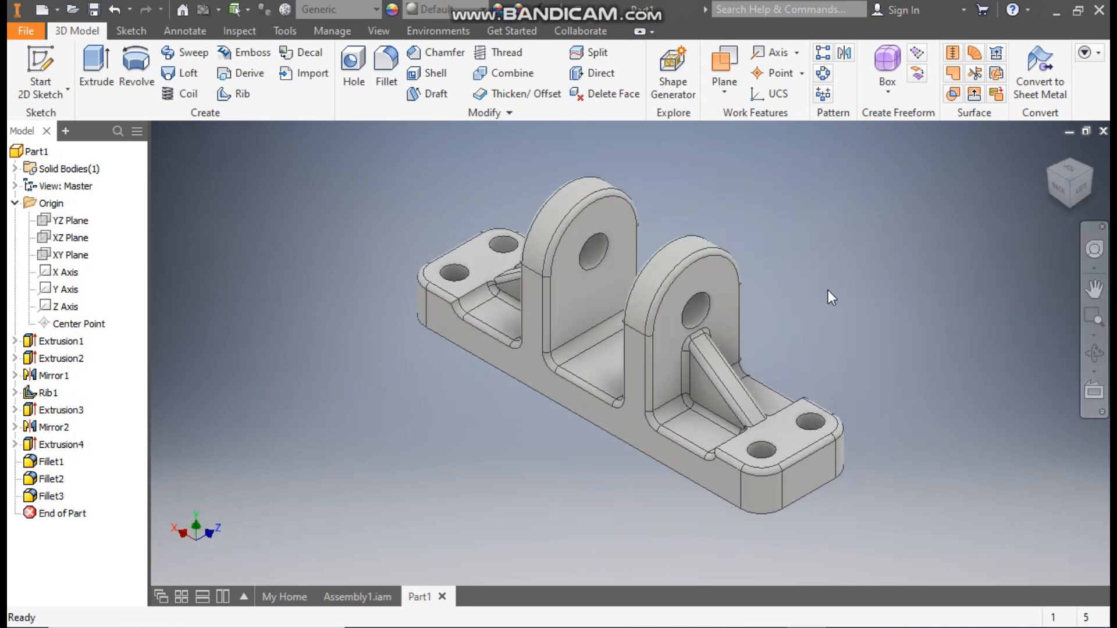
left_click(435, 8)
scroll(468, 130, "up", 11)
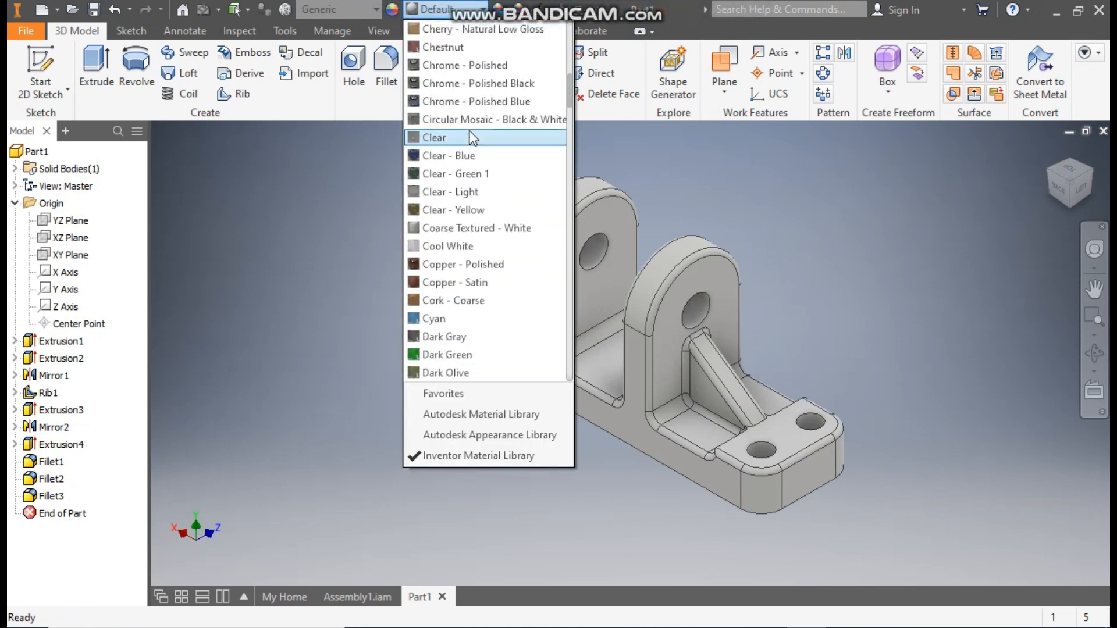
left_click(459, 65)
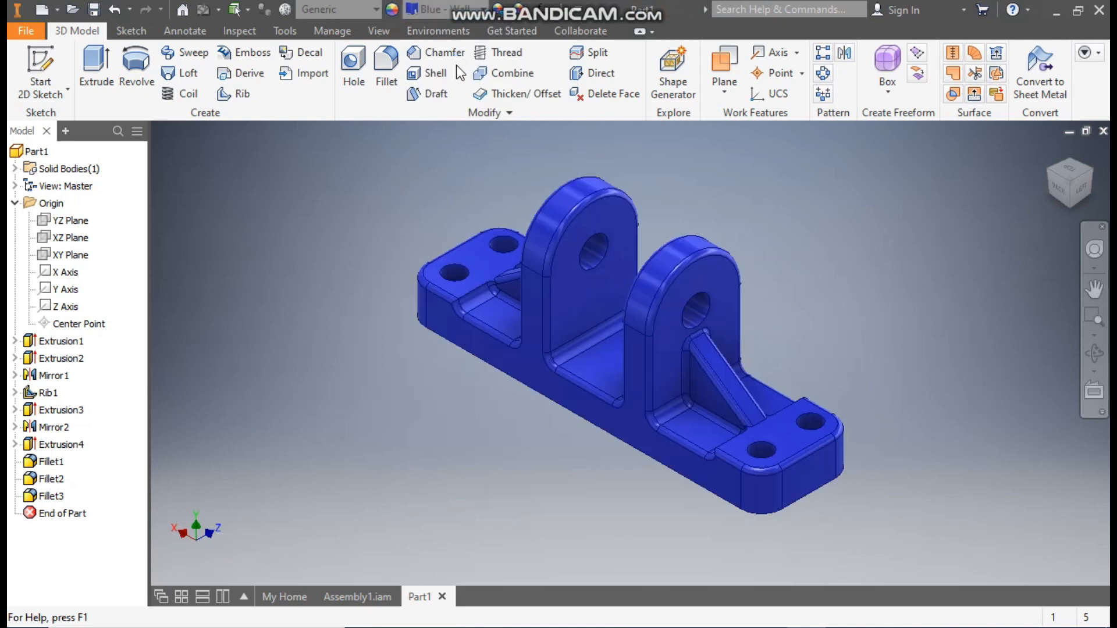
middle_click_drag(348, 227, 343, 246)
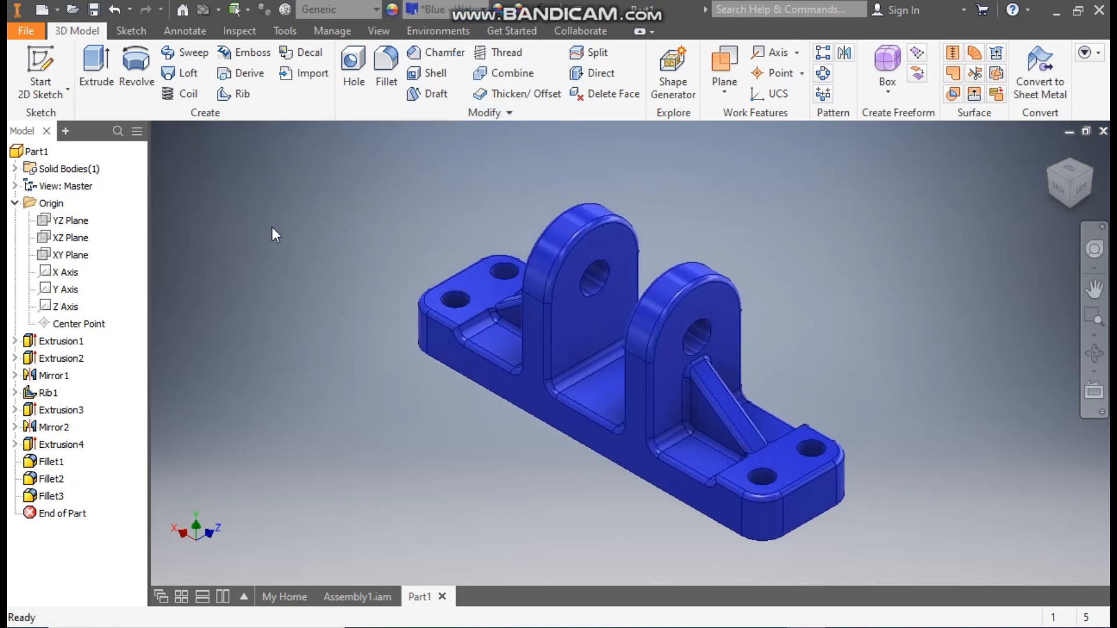
Step: Start saving the part and create and open a folder named assy as the save location
left_click(92, 12)
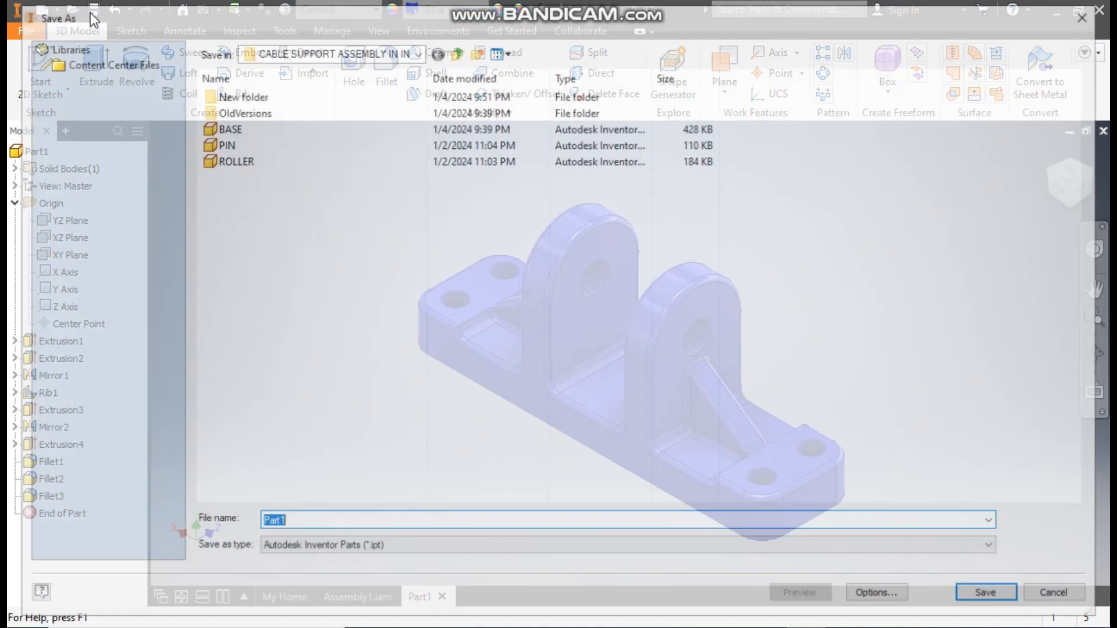
left_click(476, 50)
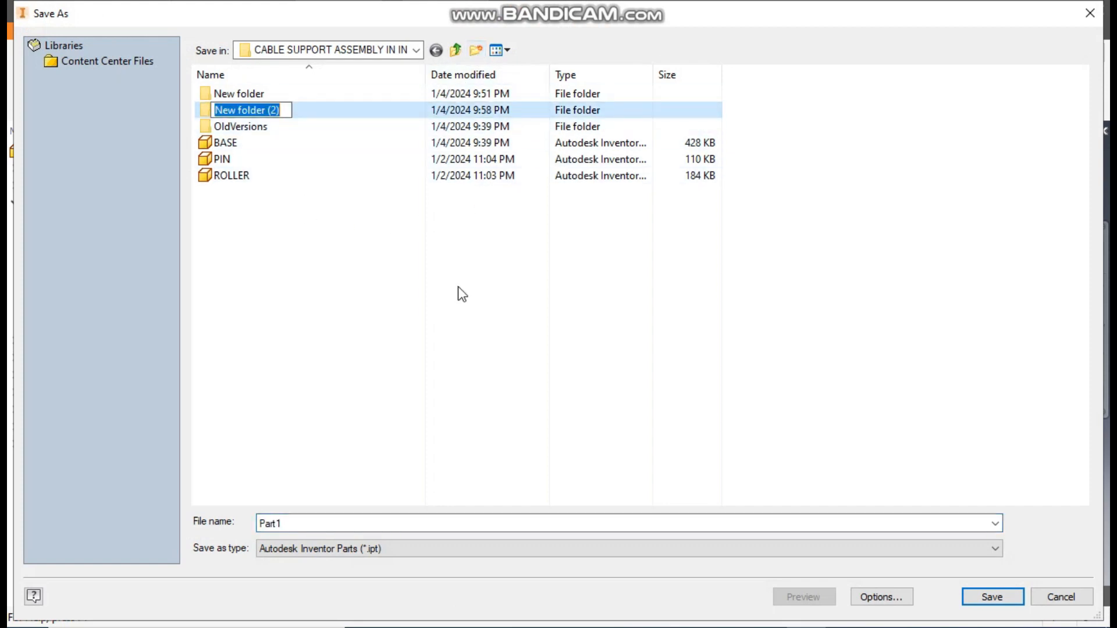
type("assy")
key("Return")
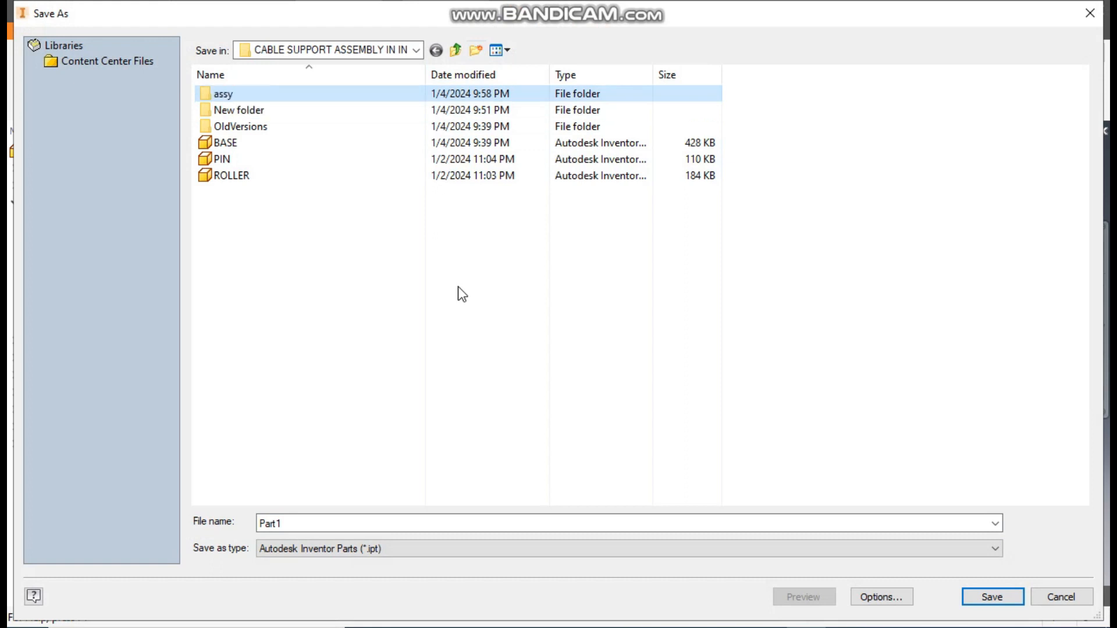
key("Return")
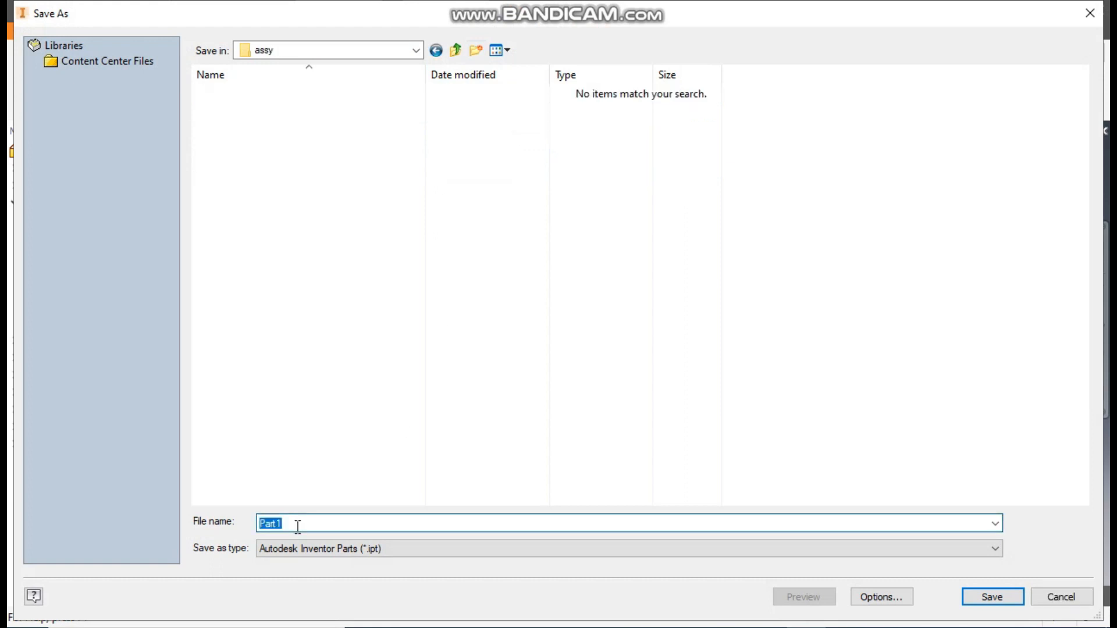
Step: Save the part as BASE in the assy folder and close its document
type("B")
type("E")
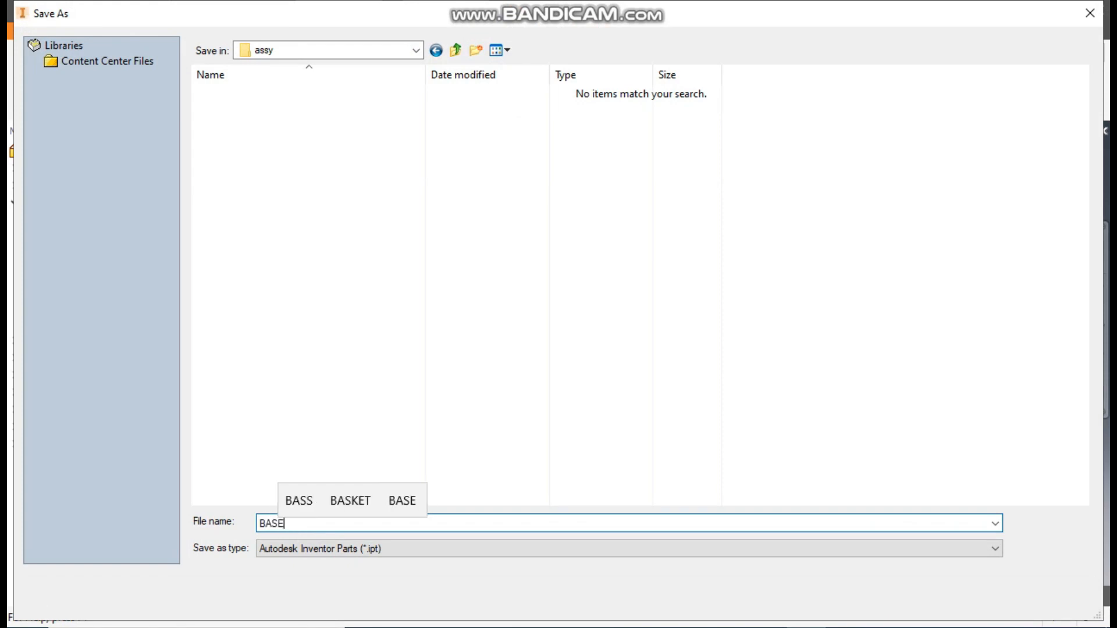
left_click(995, 604)
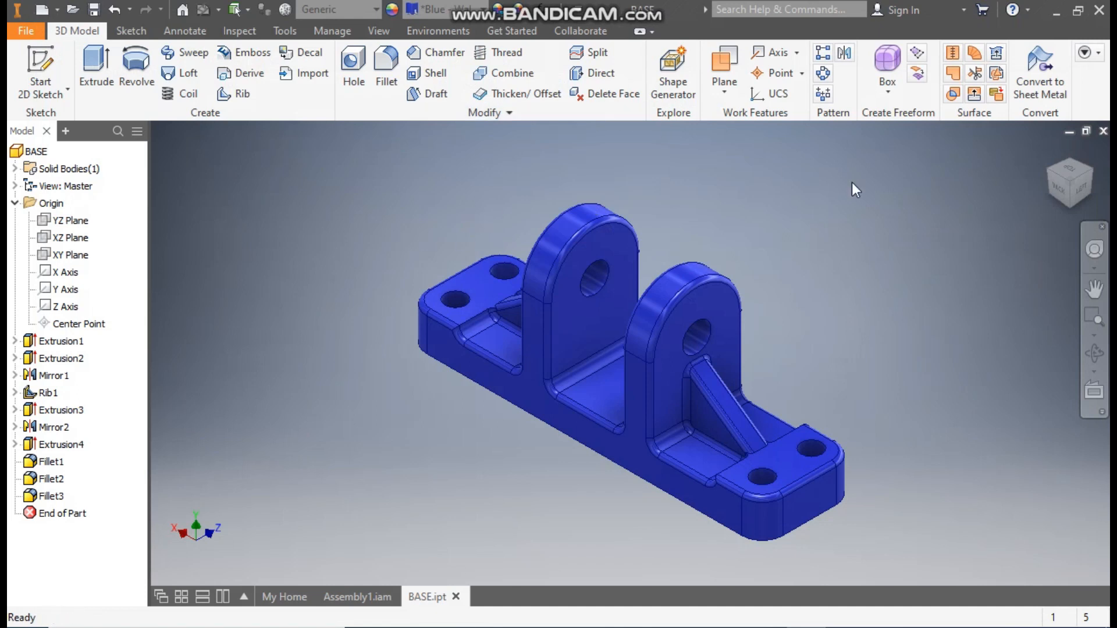
left_click(1094, 289)
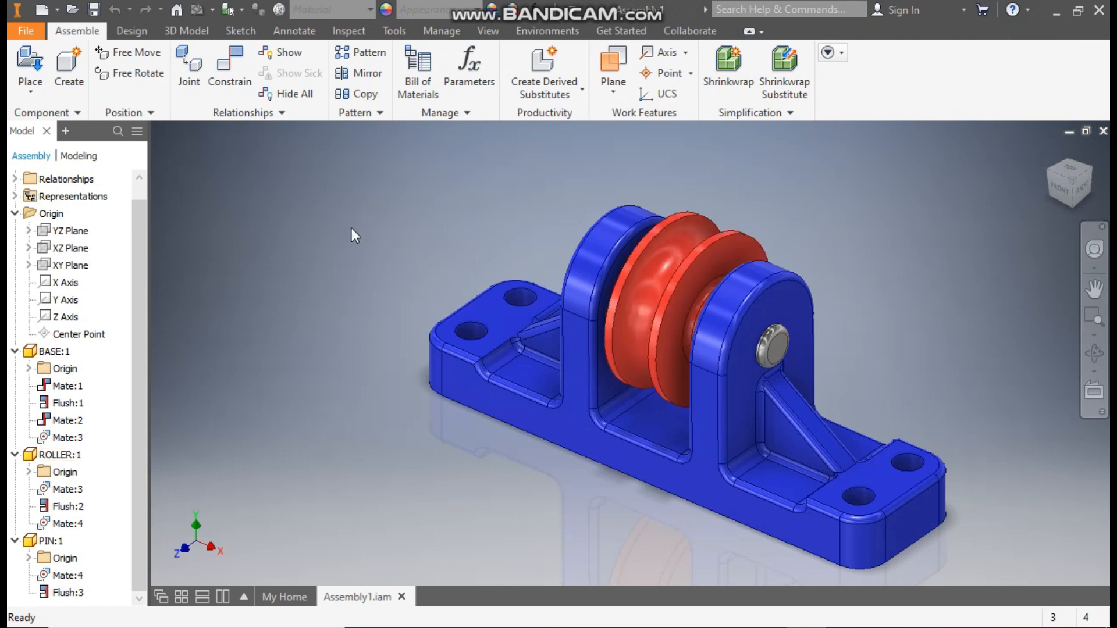
Step: Create a new part from the metric Standard (mm).ipt template and start a 2D sketch on the XY plane
left_click(41, 10)
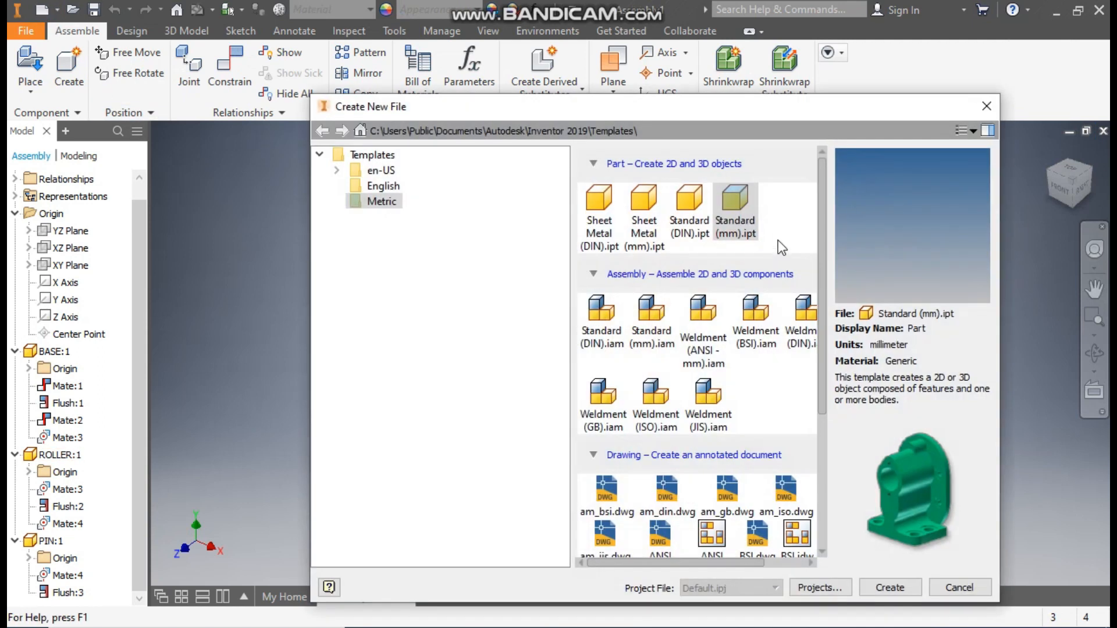
left_click(883, 587)
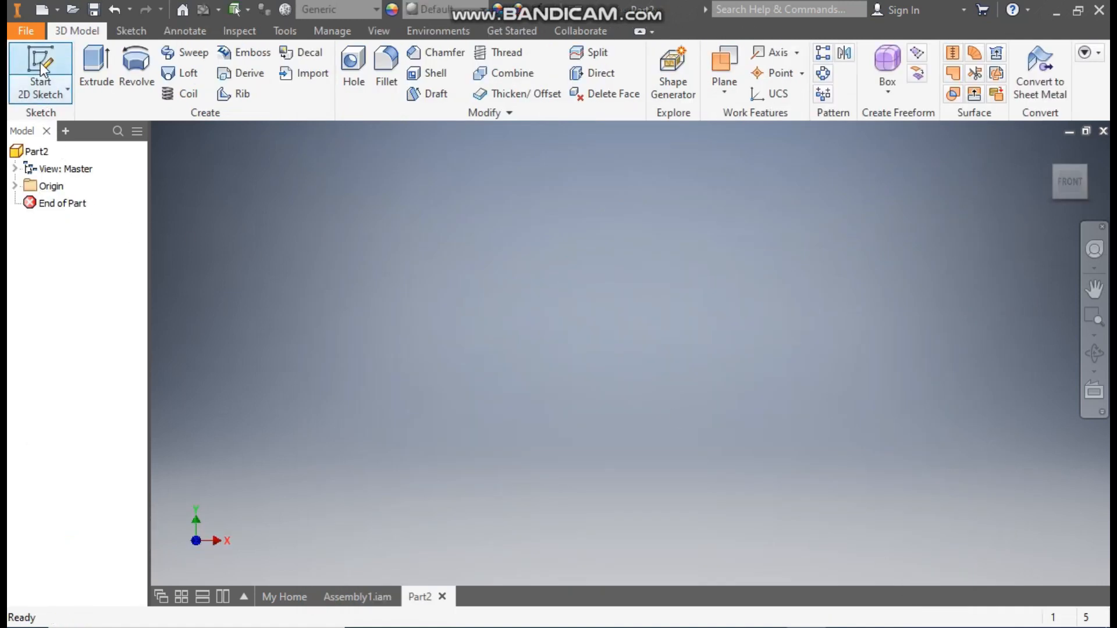
left_click(40, 69)
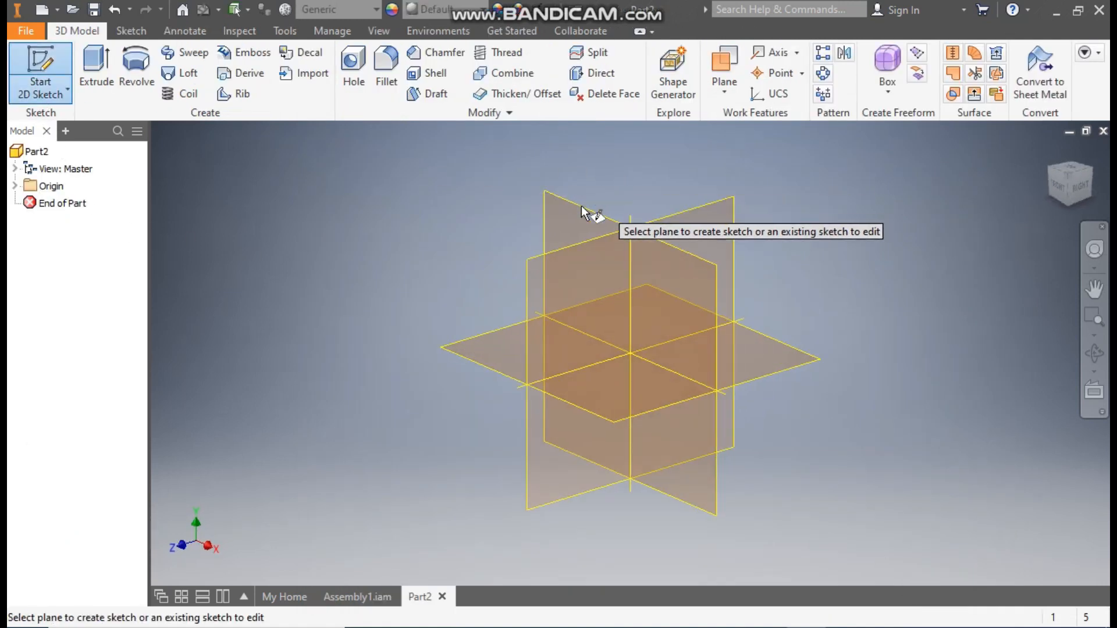
left_click(574, 211)
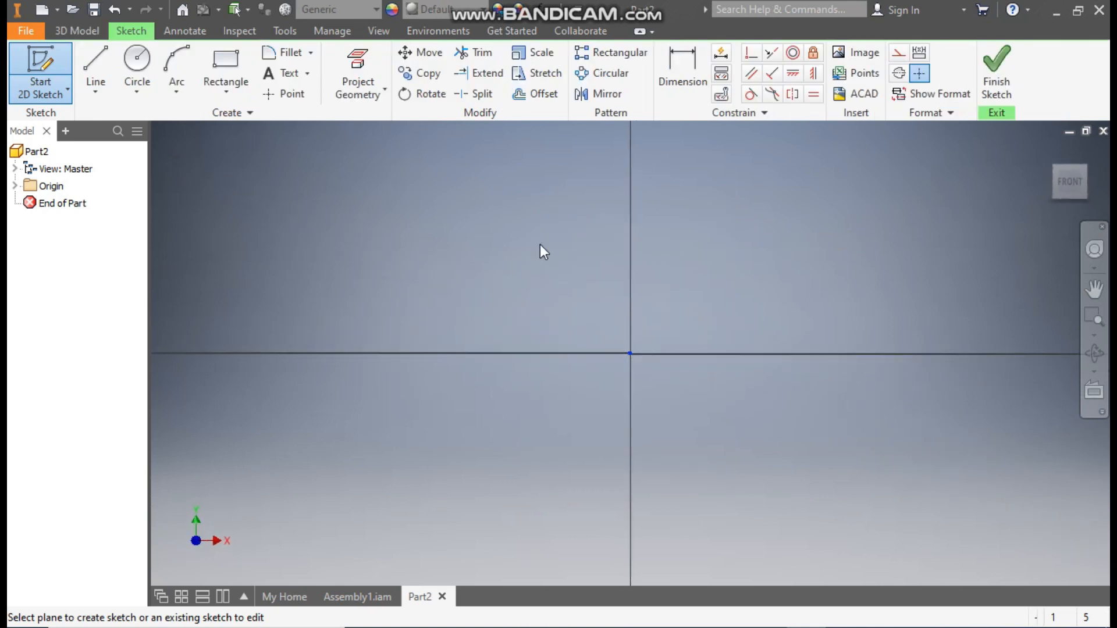
Step: Sketch a stepped open profile of five lines from the vertical axis: about 23 mm left, 9 mm up, 9 mm right, 22 mm up and 5 mm right
left_click(79, 56)
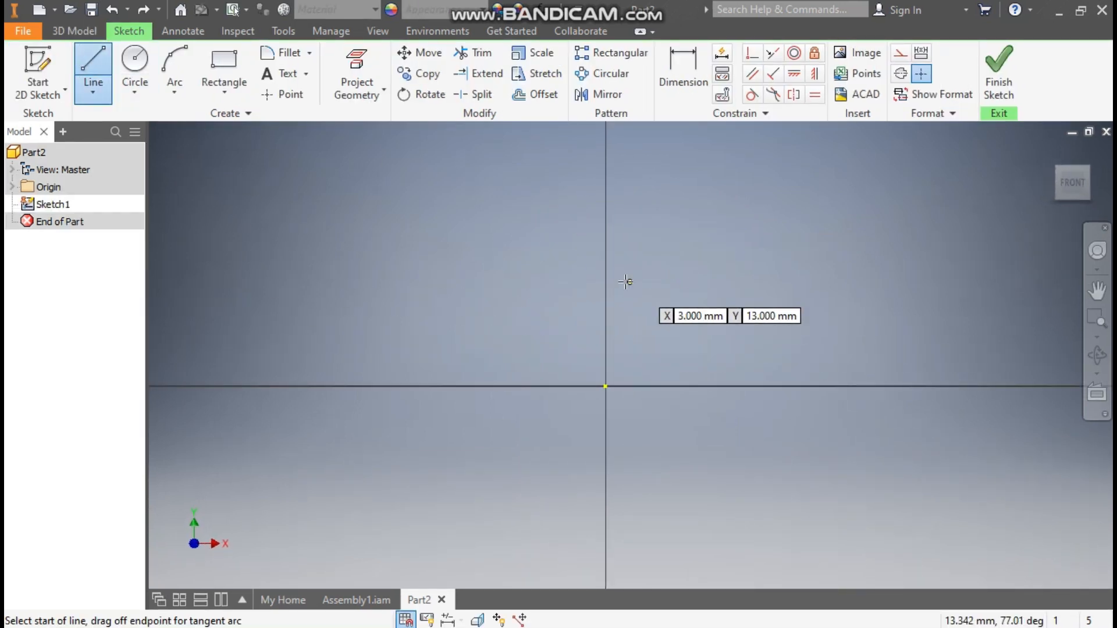
left_click(606, 274)
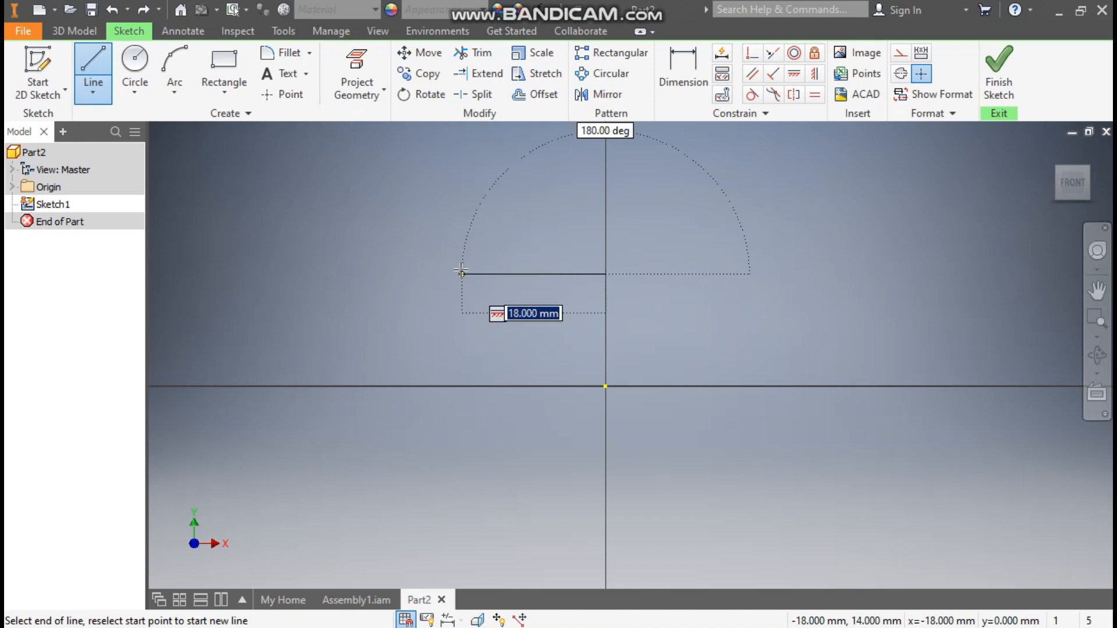
left_click(422, 274)
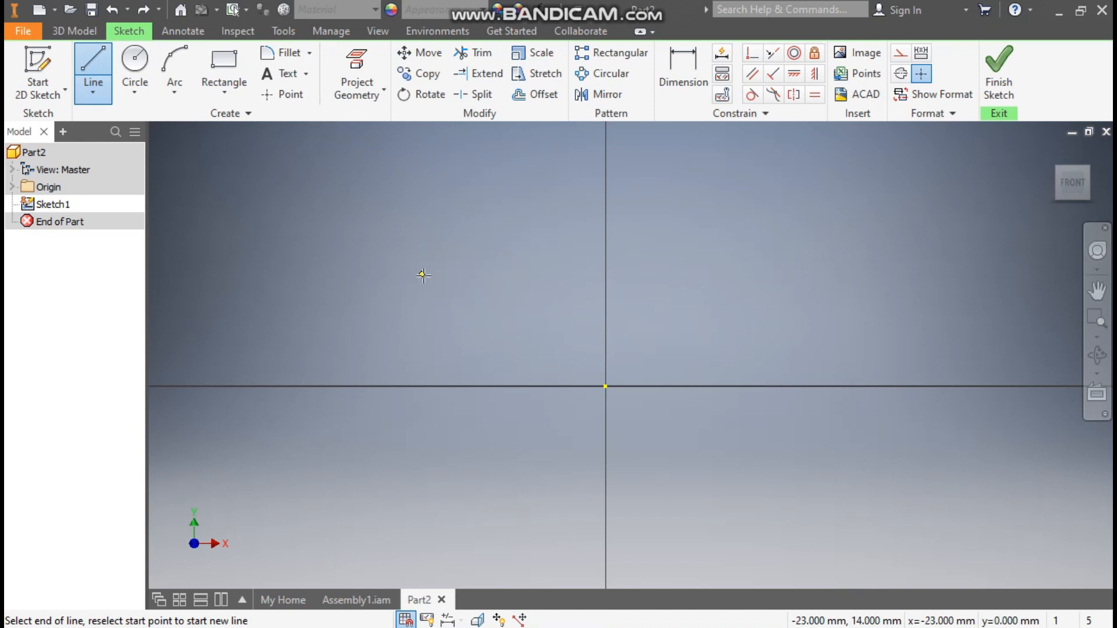
left_click(424, 201)
middle_click_drag(493, 202, 484, 362)
left_click(485, 362)
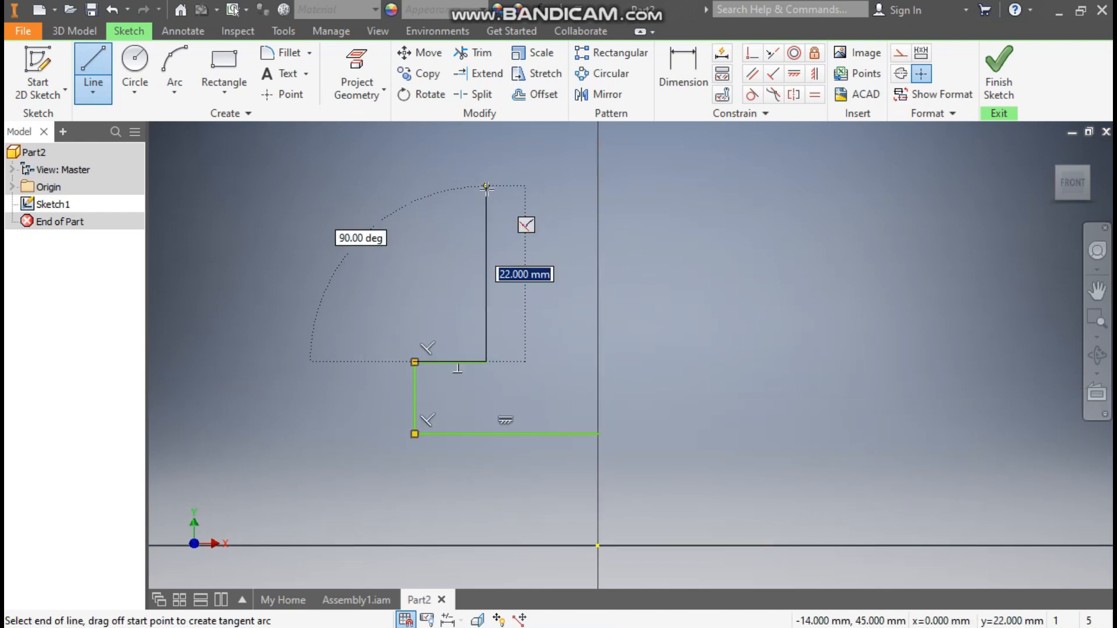
left_click(487, 188)
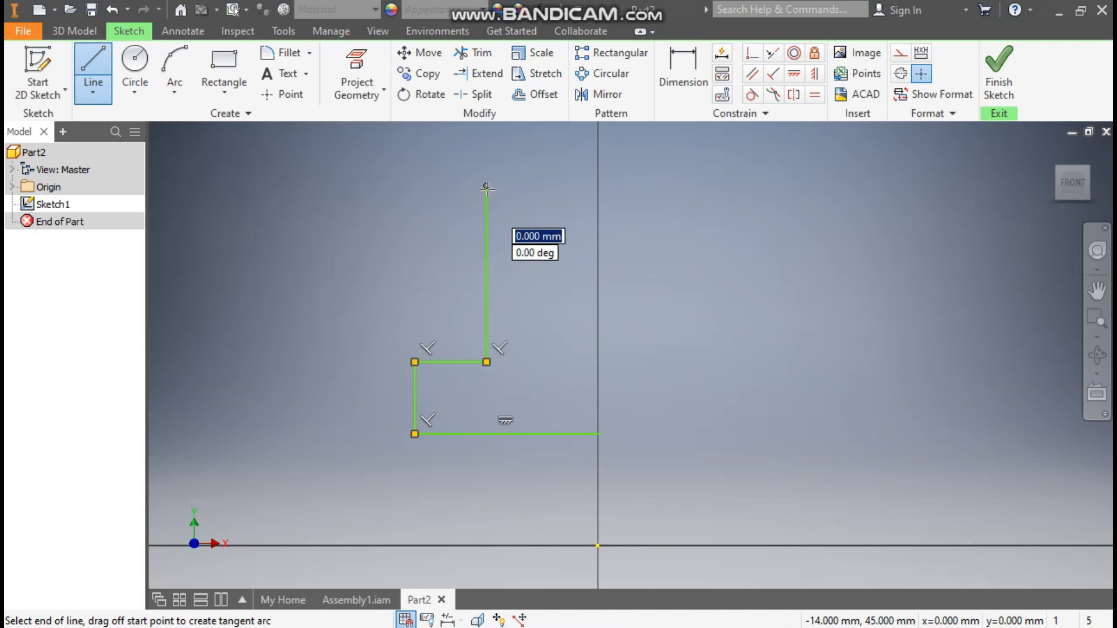
left_click(526, 188)
key("Escape")
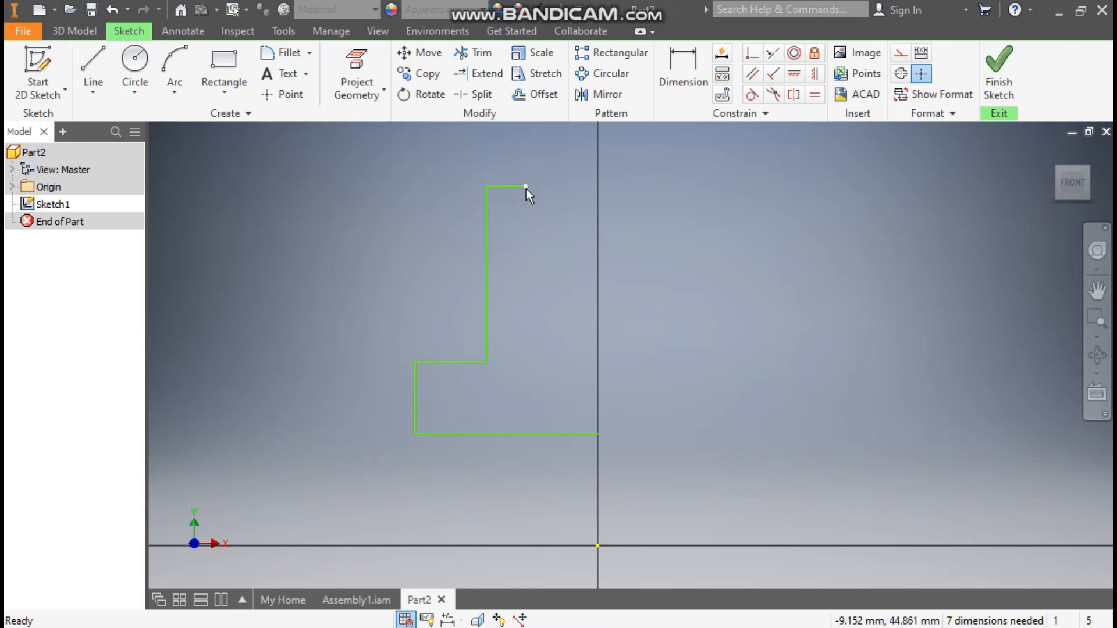
Step: Dimension the profile's bottom line 7 mm above the origin
left_click(683, 81)
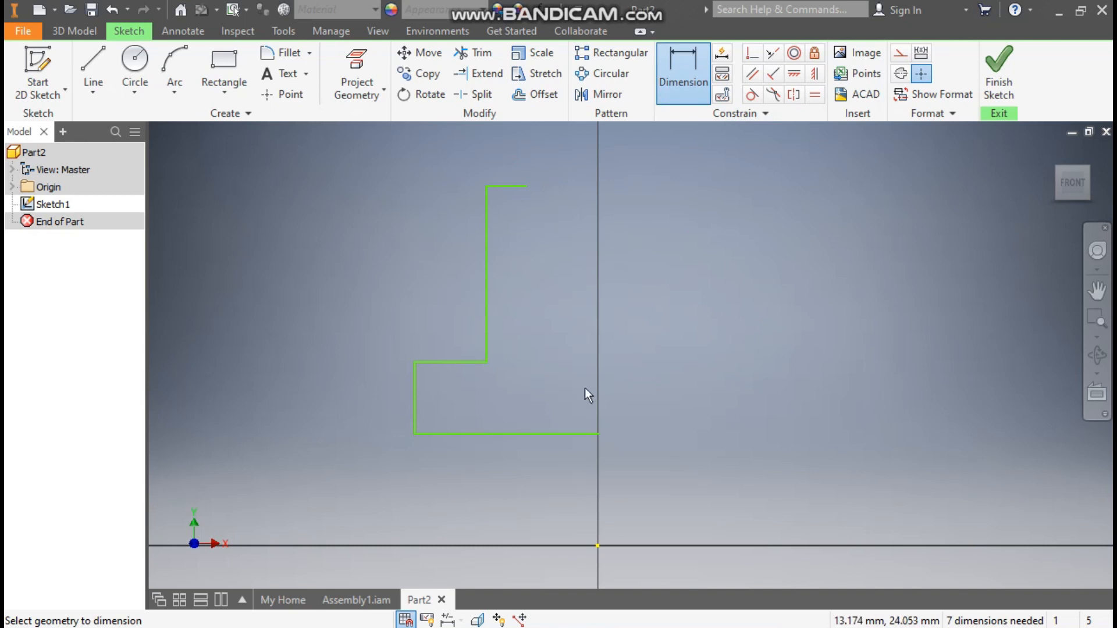
left_click(553, 436)
left_click(595, 546)
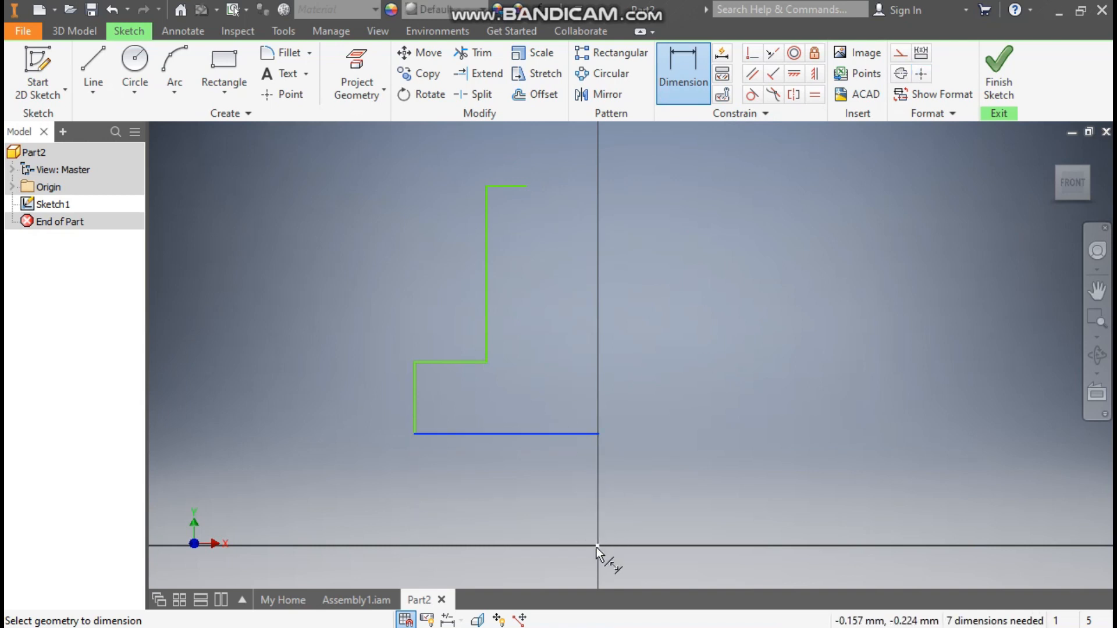
left_click(526, 511)
type("7")
key("Return")
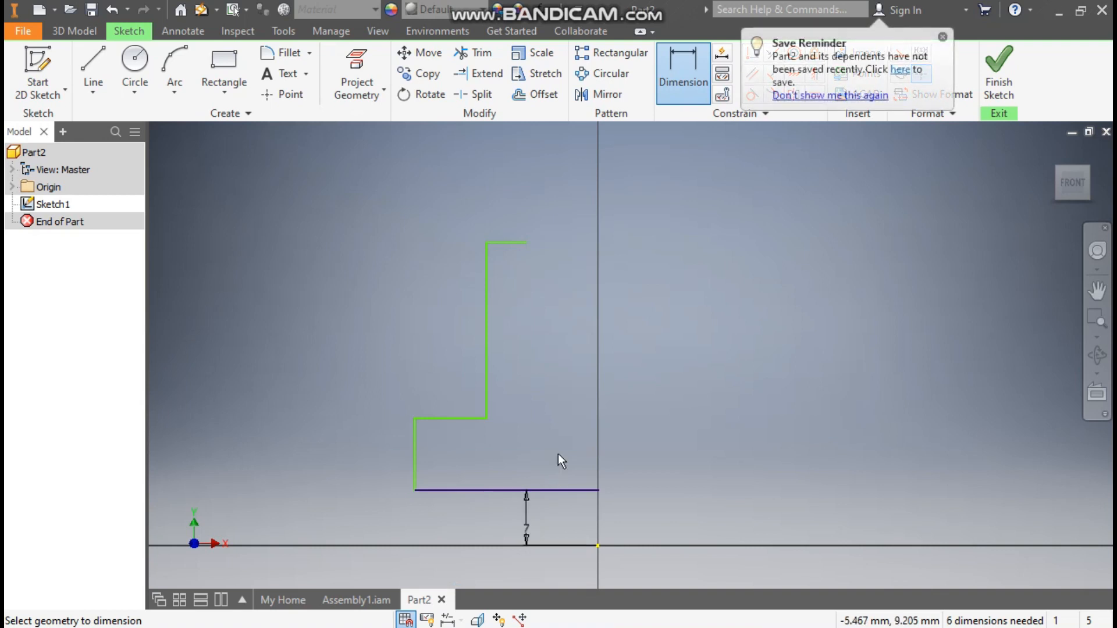
Step: Dimension the profile's short top line 28 mm above the origin
left_click(515, 244)
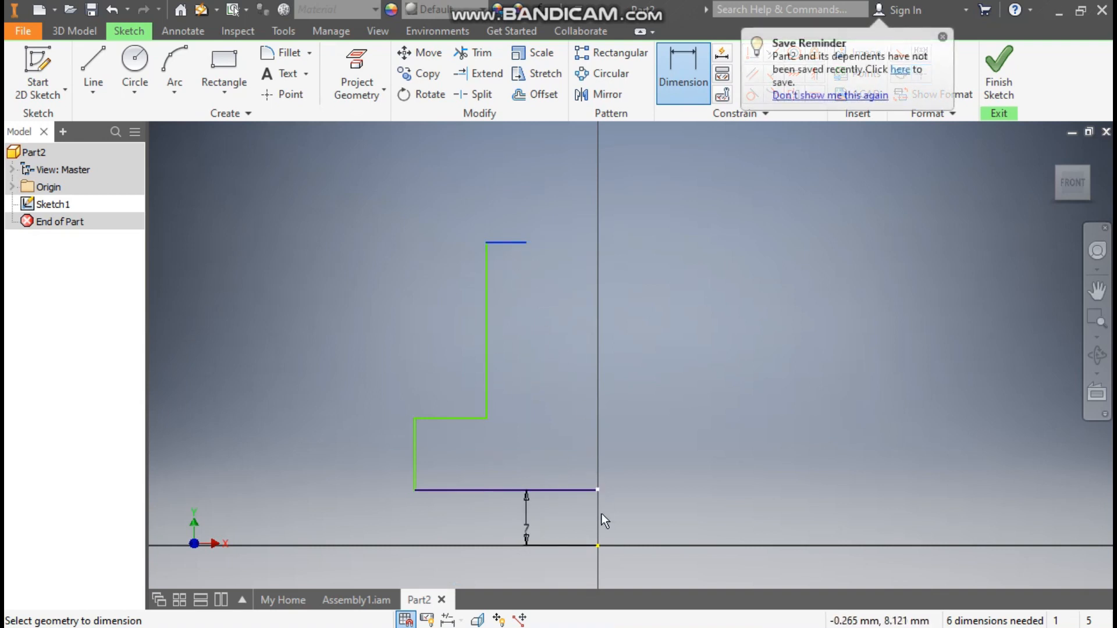
left_click(597, 545)
left_click(287, 439)
type("28")
key("Return")
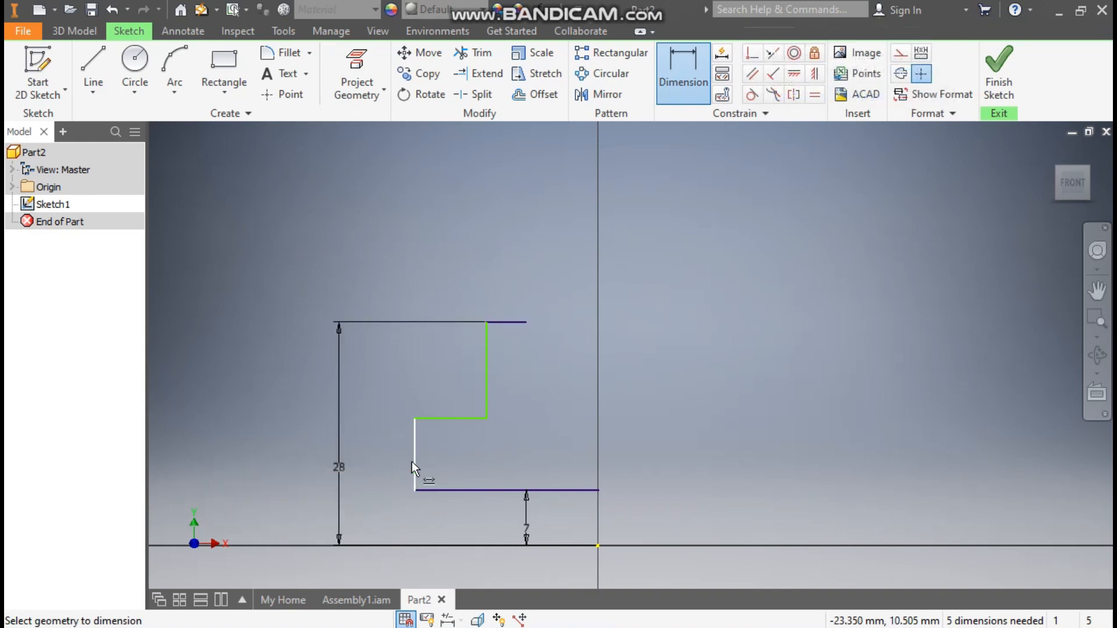
Step: Set the lower outer vertical edge to 6 mm and the bottom line's length to 14 mm
left_click(417, 445)
left_click(389, 453)
type("6")
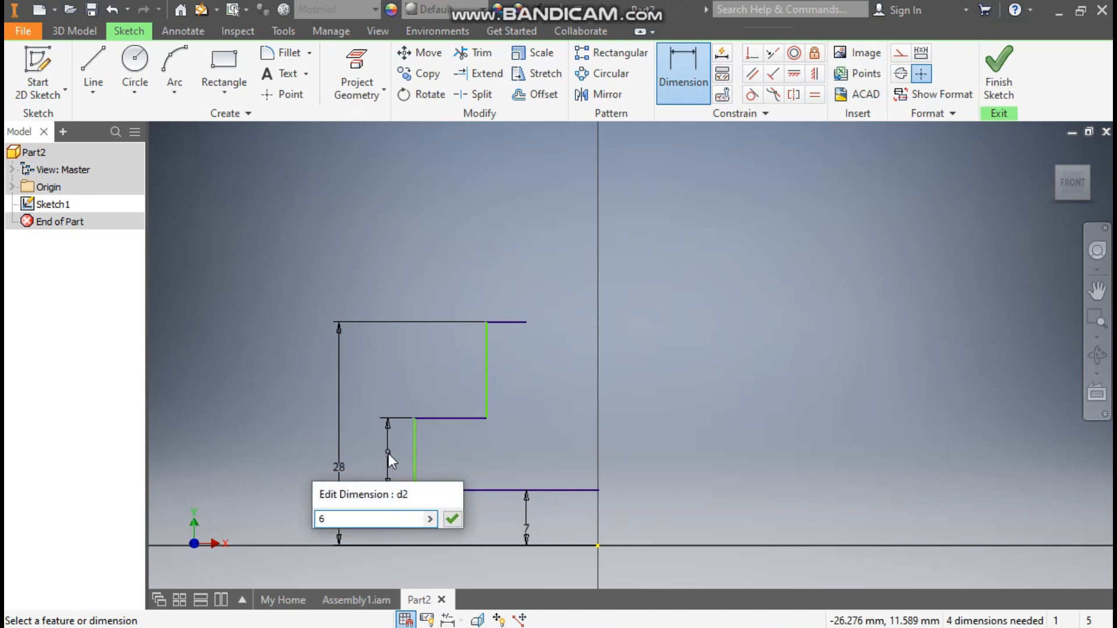
key("Return")
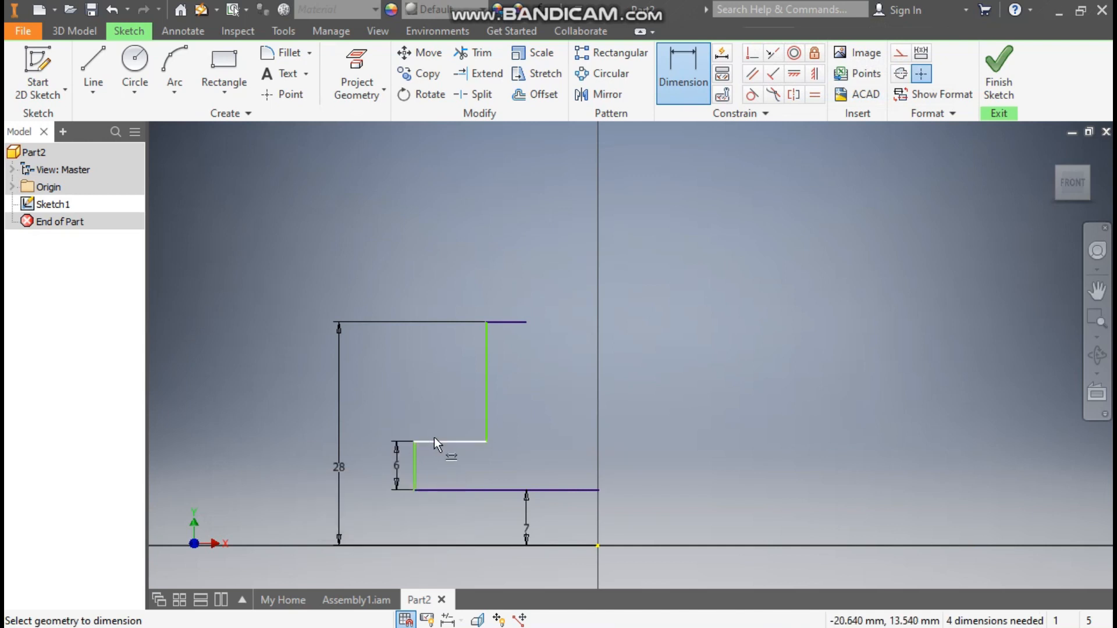
left_click(497, 489)
left_click(496, 514)
type("14")
key("Return")
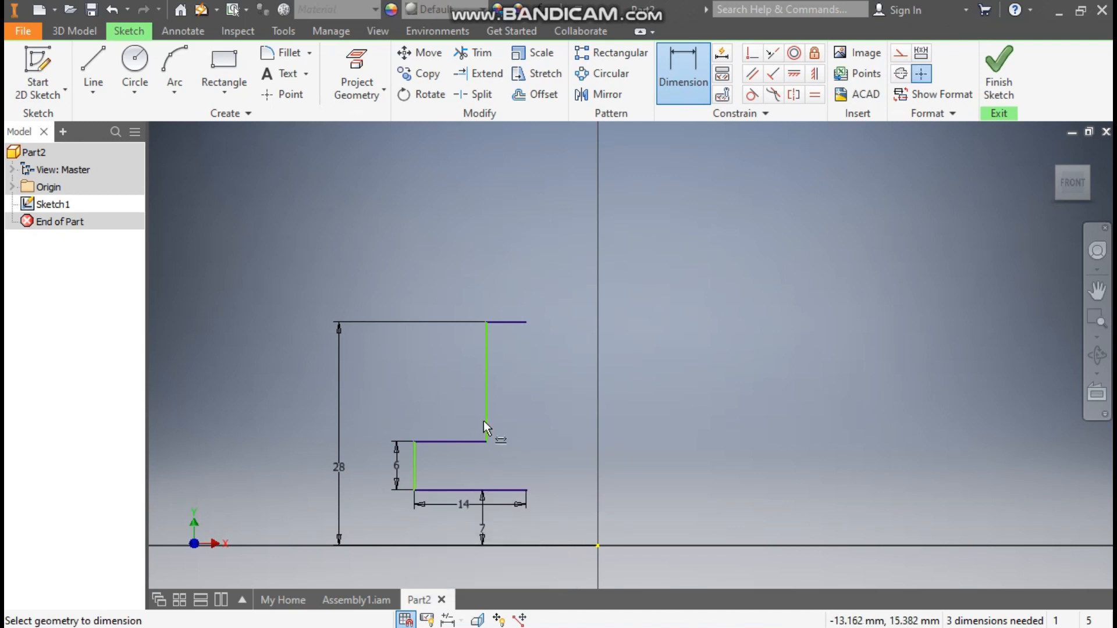
Step: Set the horizontal step's width to 4 mm and constrain the bottom line's inner endpoint vertically in line with the origin
left_click(463, 446)
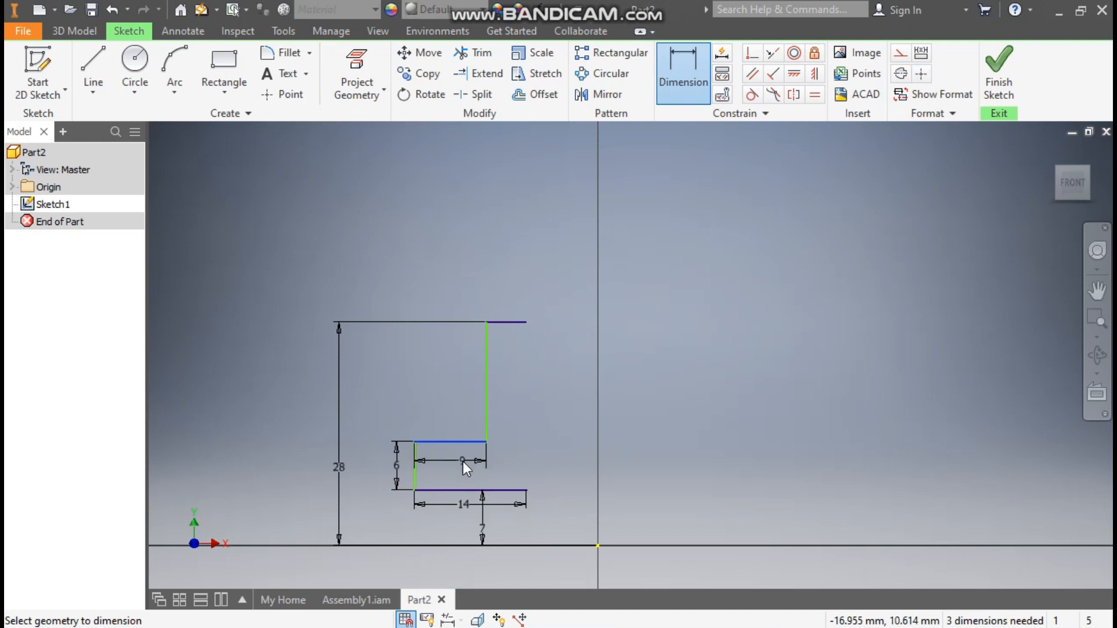
left_click(463, 462)
type("4")
key("Return")
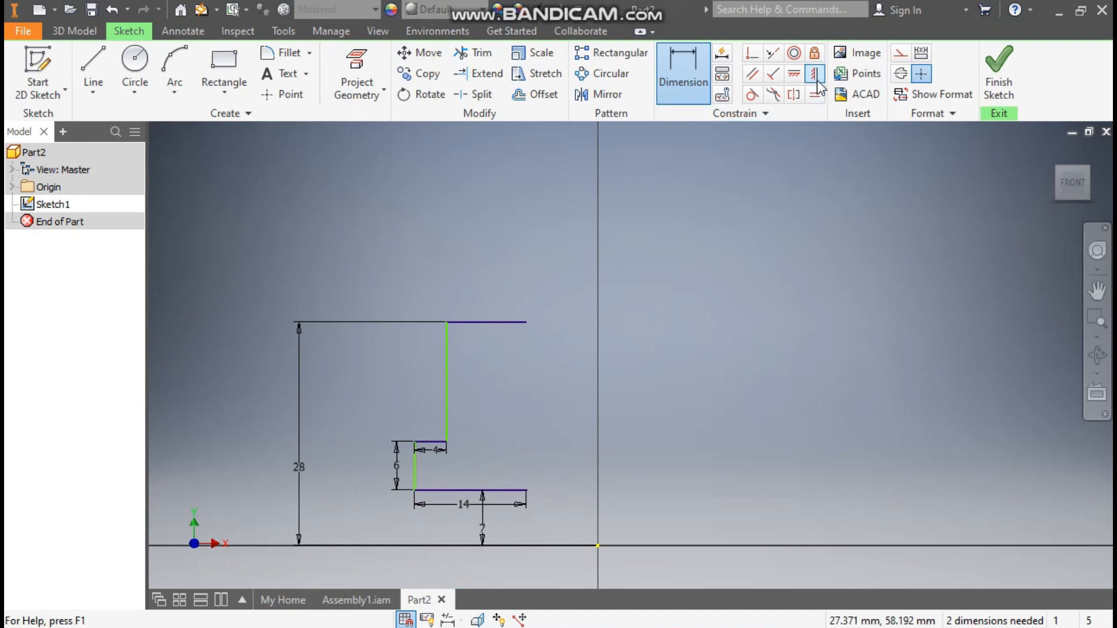
key("Escape")
left_click(526, 490)
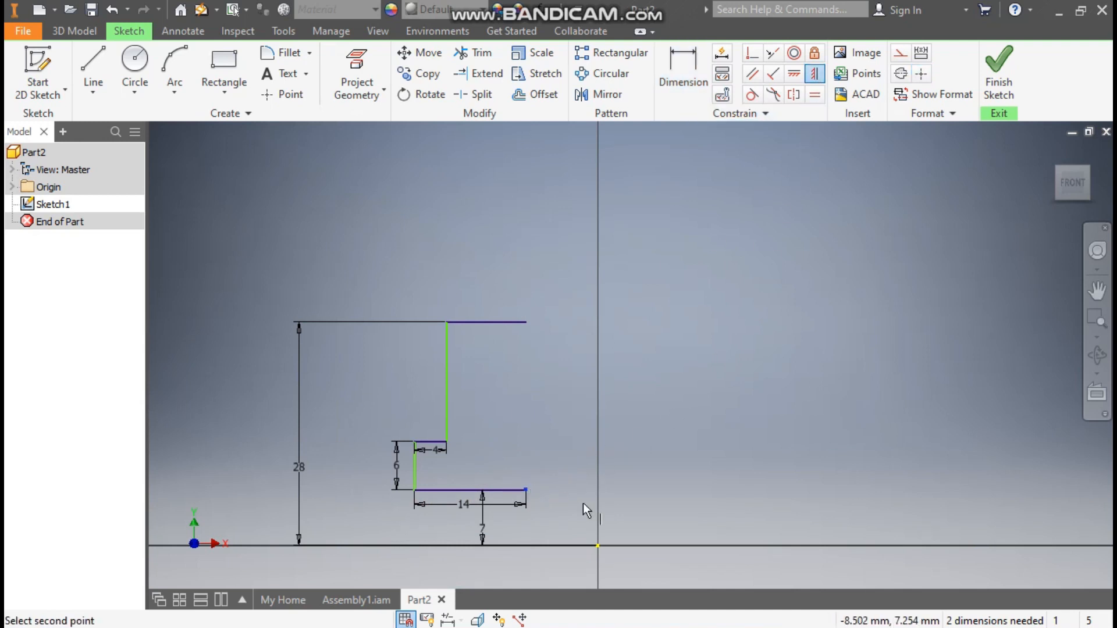
left_click(599, 546)
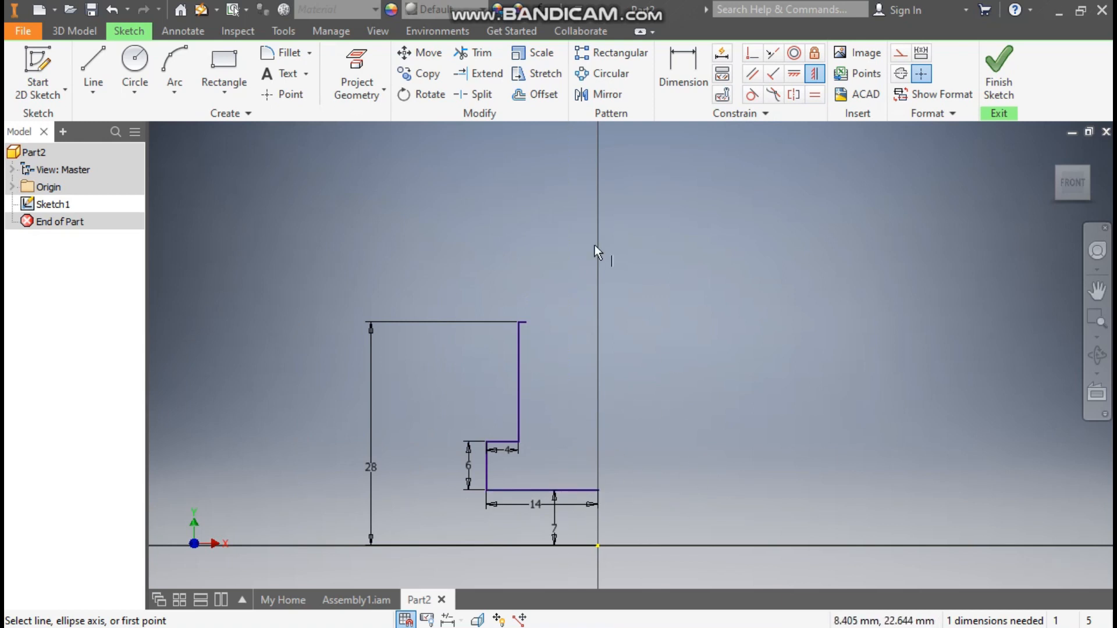
Step: Draw a circle centred near the vertical axis below the top line, passing through that line's free endpoint
left_click(145, 65)
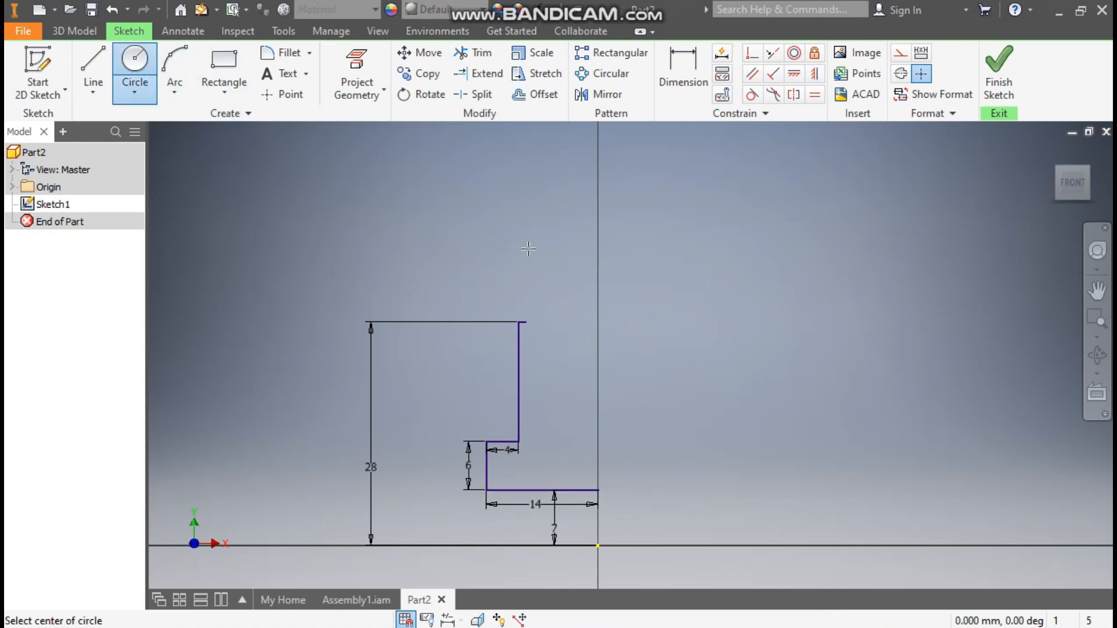
left_click(598, 381)
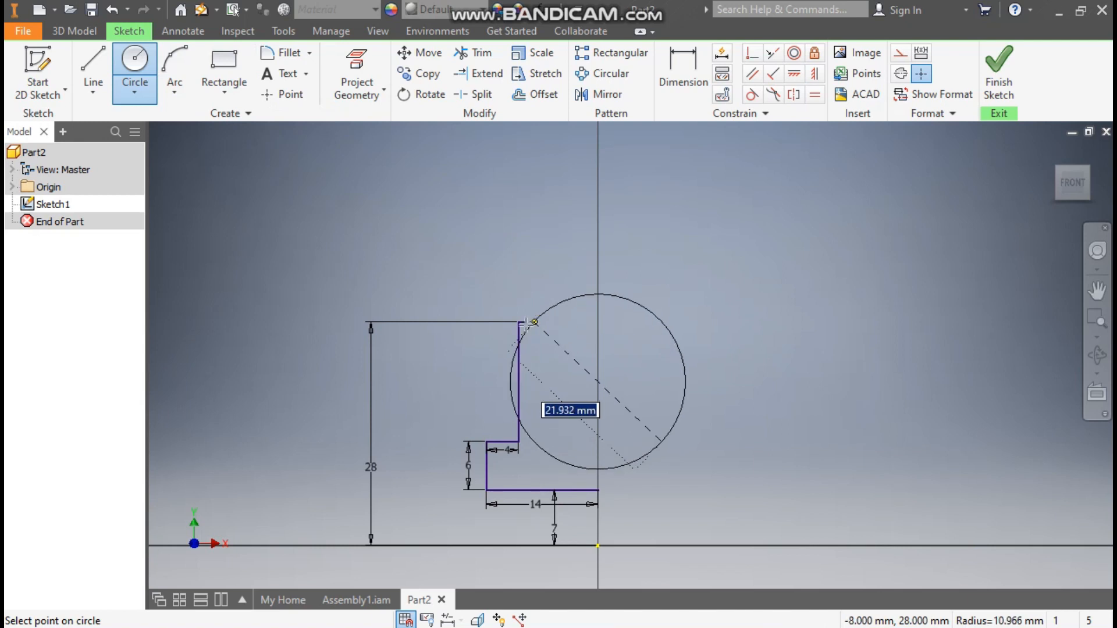
left_click(525, 322)
key("Escape")
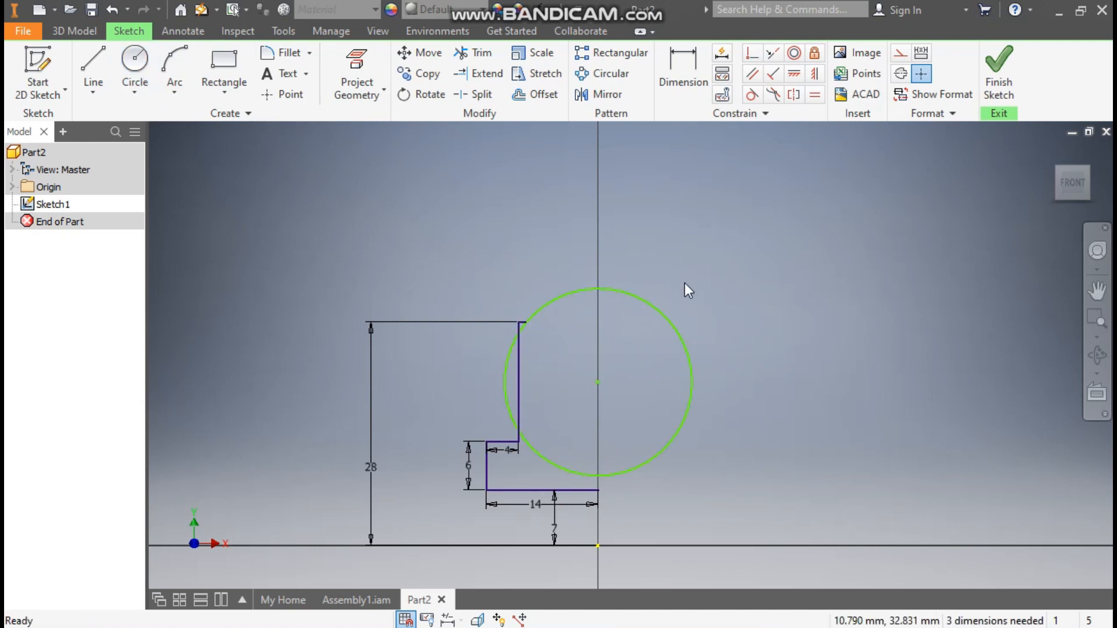
Step: Constrain the circle's centre horizontally with the top line's free endpoint, and shrink the circle to about 18 mm in diameter
left_click(794, 76)
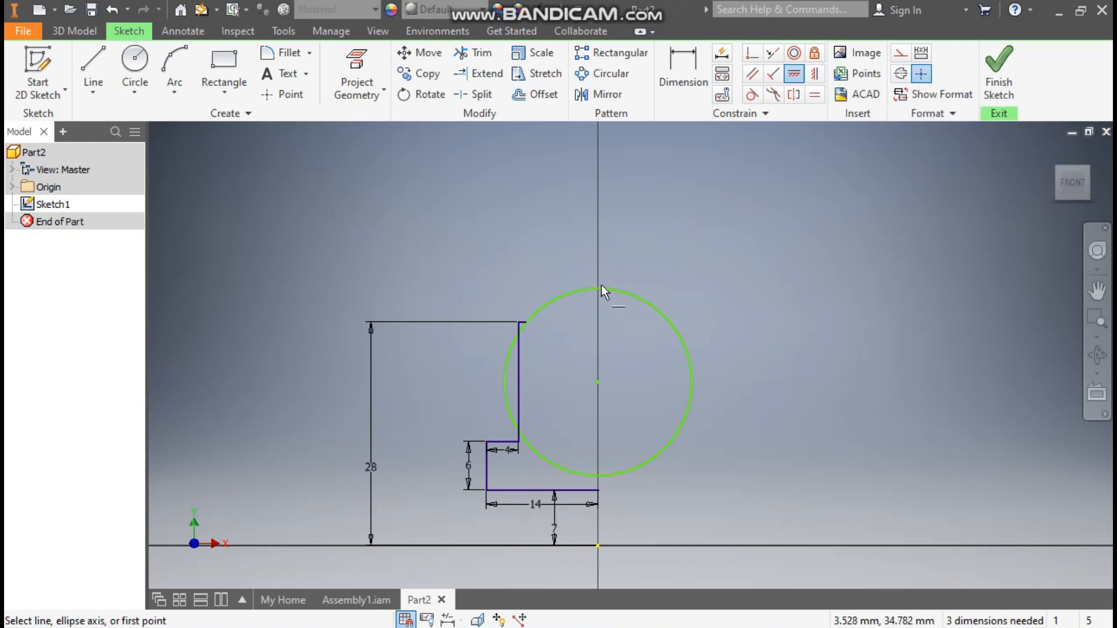
left_click(529, 323)
left_click(601, 383)
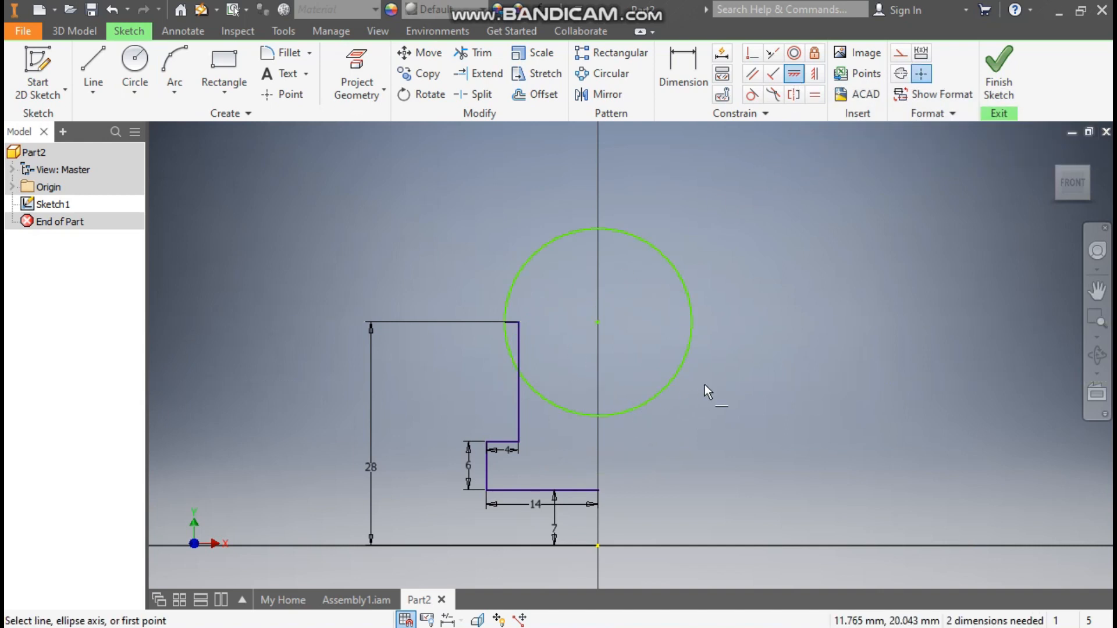
key("Escape")
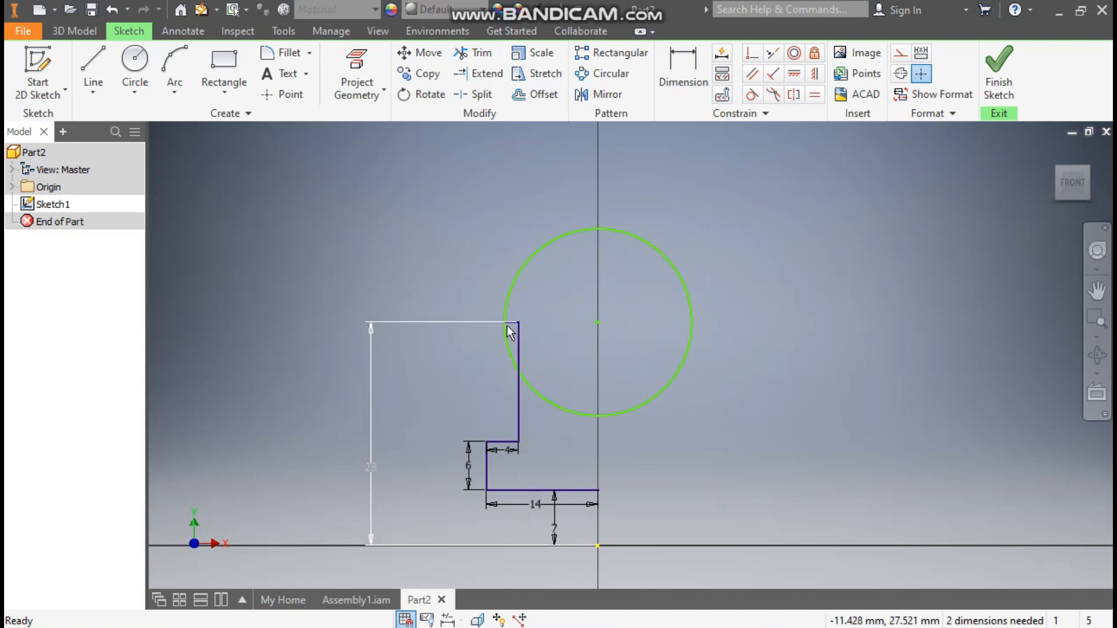
left_click_drag(504, 323, 526, 323)
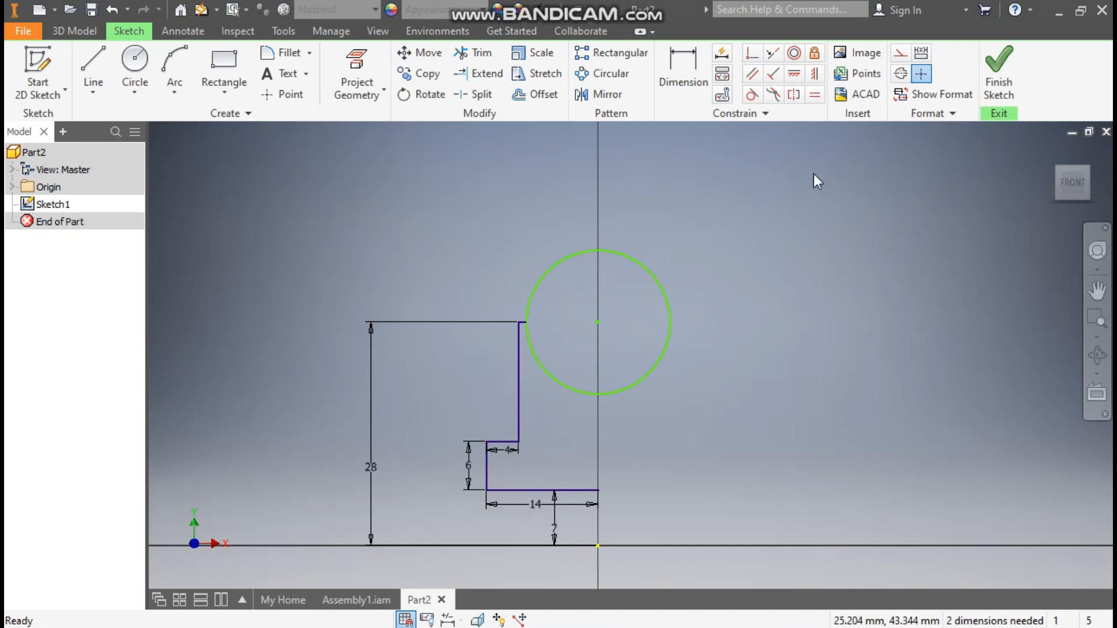
Step: Constrain the circle's centre vertically in line with the origin
left_click(814, 73)
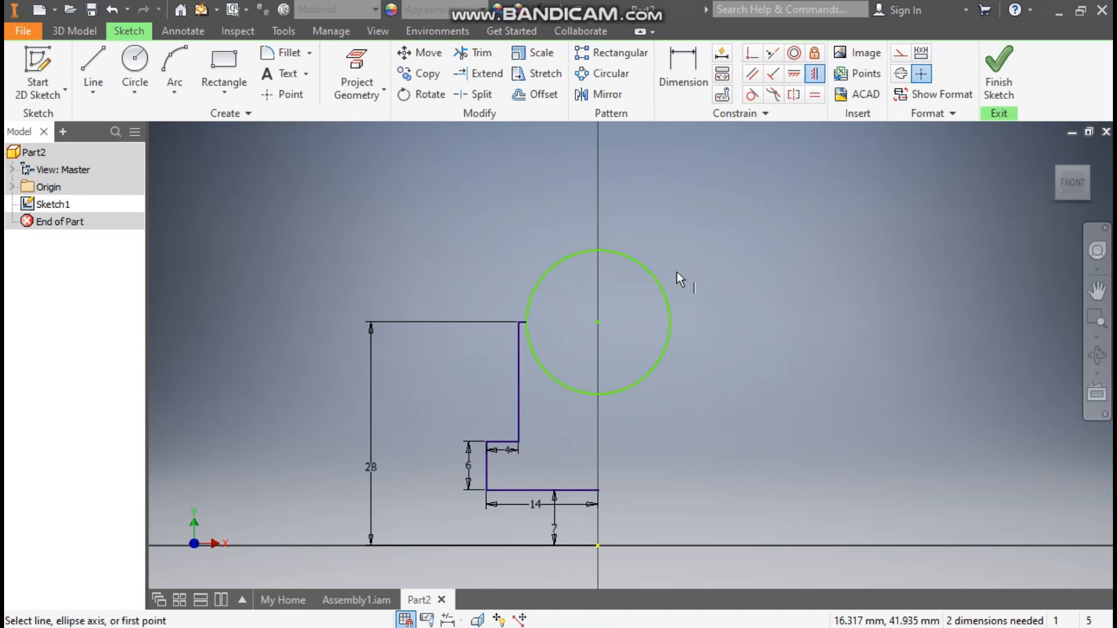
left_click(597, 323)
left_click(601, 545)
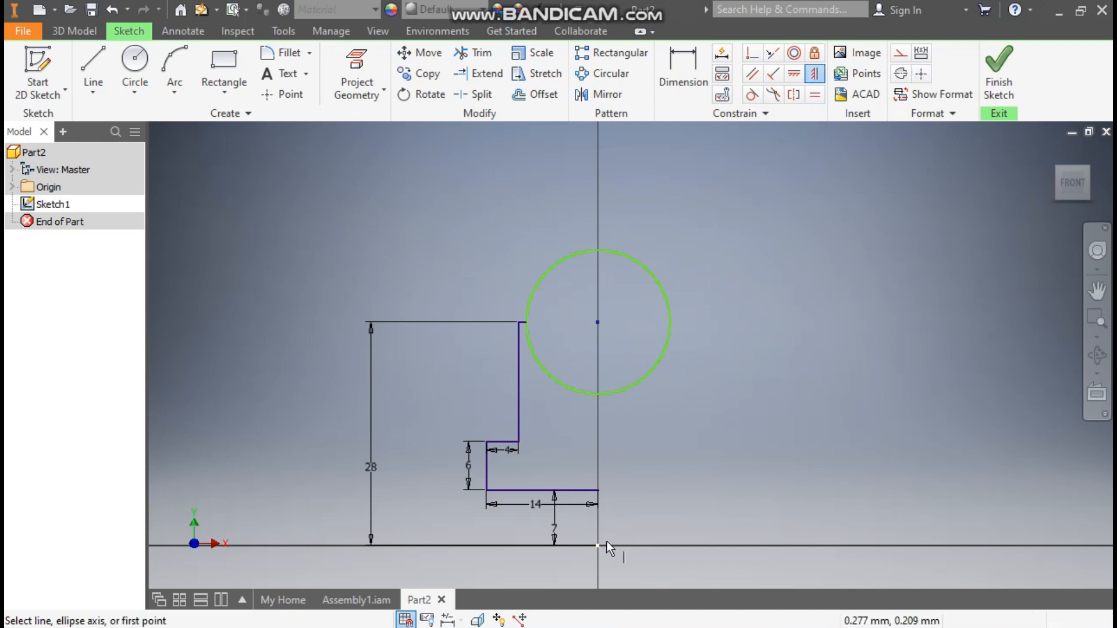
Step: Set the circle's diameter to 14 mm
left_click(678, 72)
left_click(658, 282)
left_click(708, 211)
type("14")
key("Return")
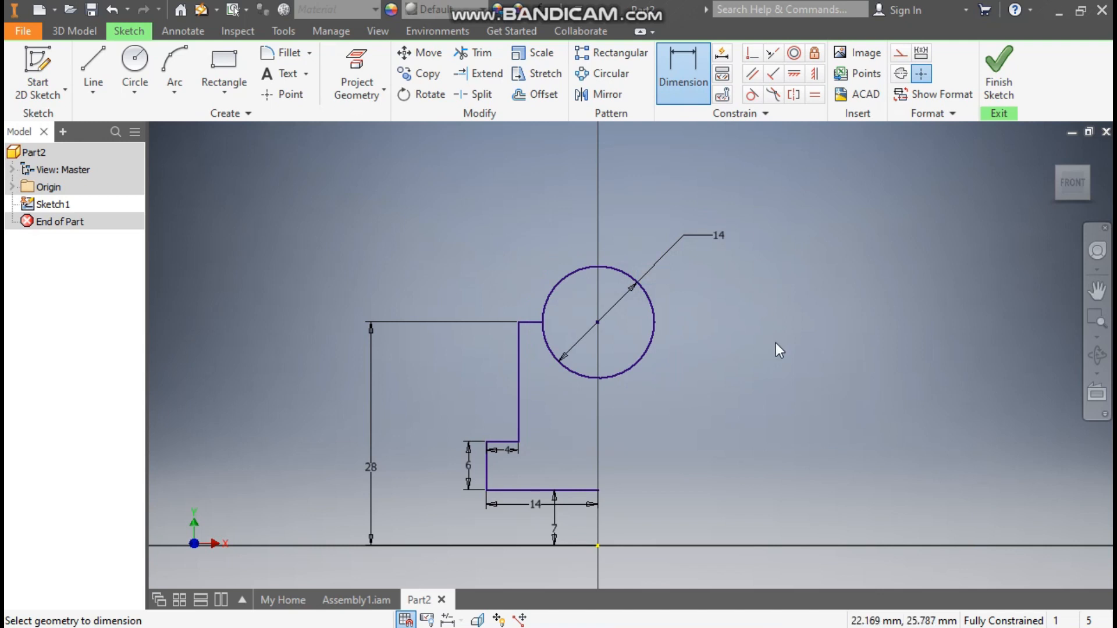
key("Escape")
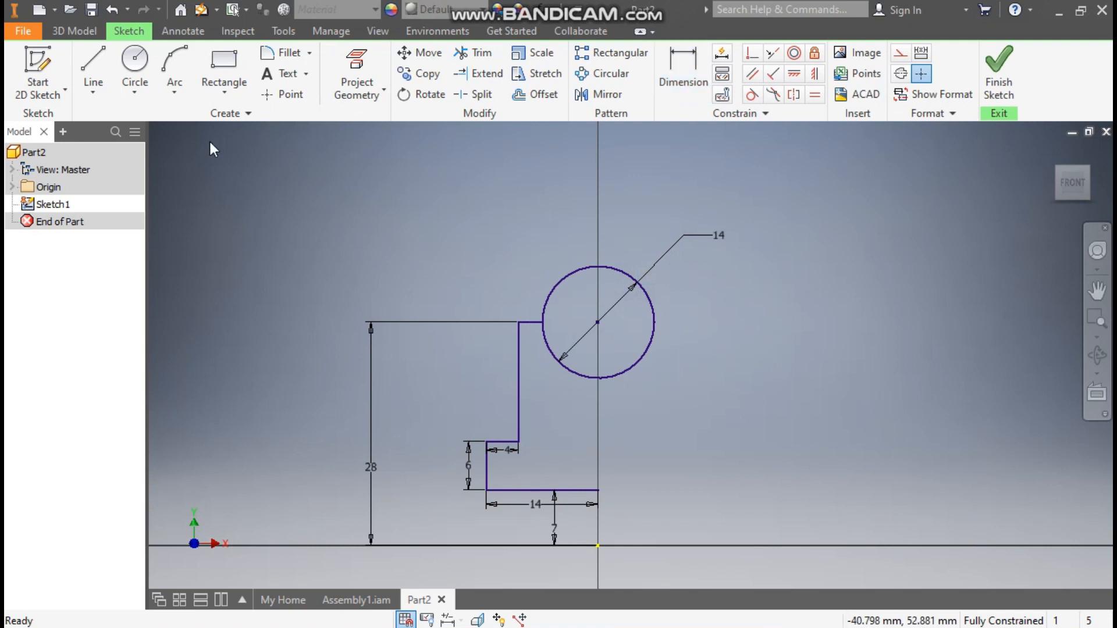
Step: Draw a vertical line from the circle's centre to the bottom line's inner endpoint and convert it to a construction line
left_click(93, 69)
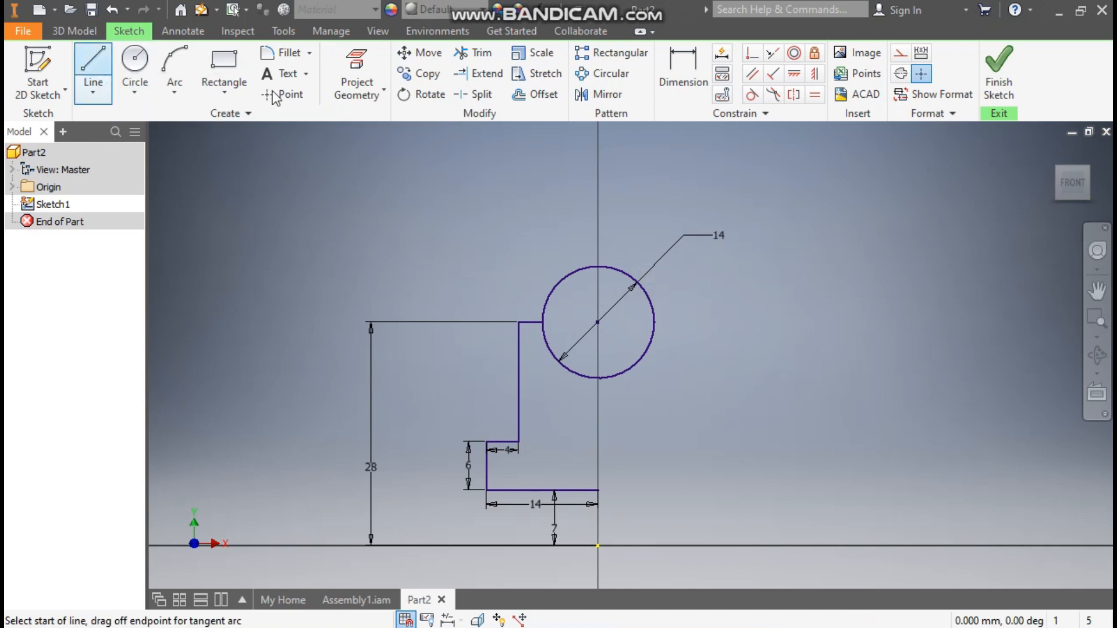
left_click(597, 321)
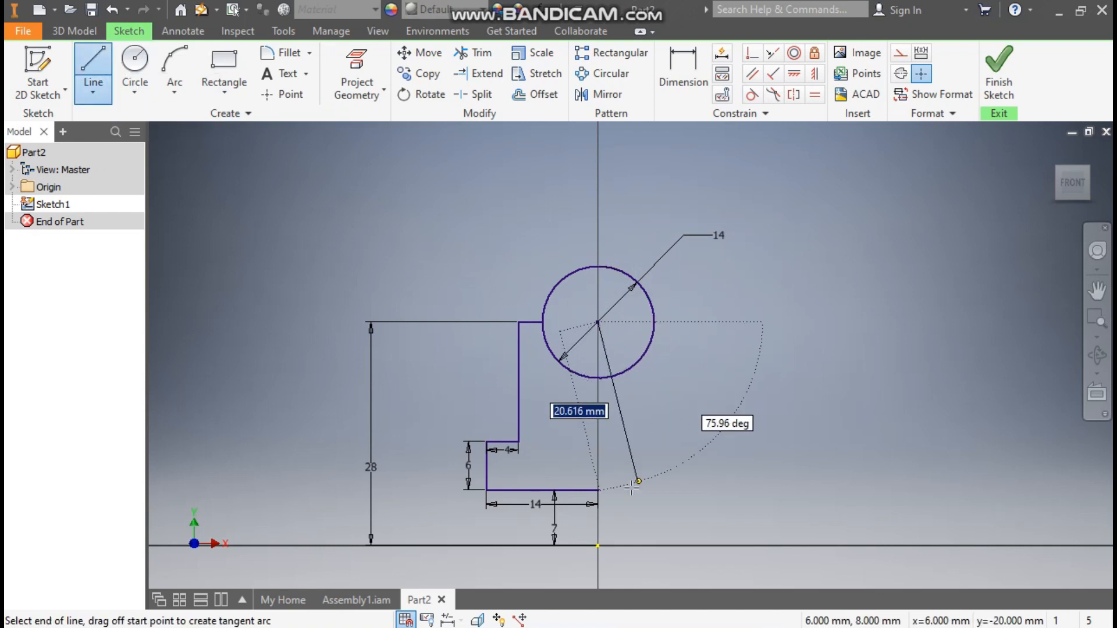
double_click(598, 491)
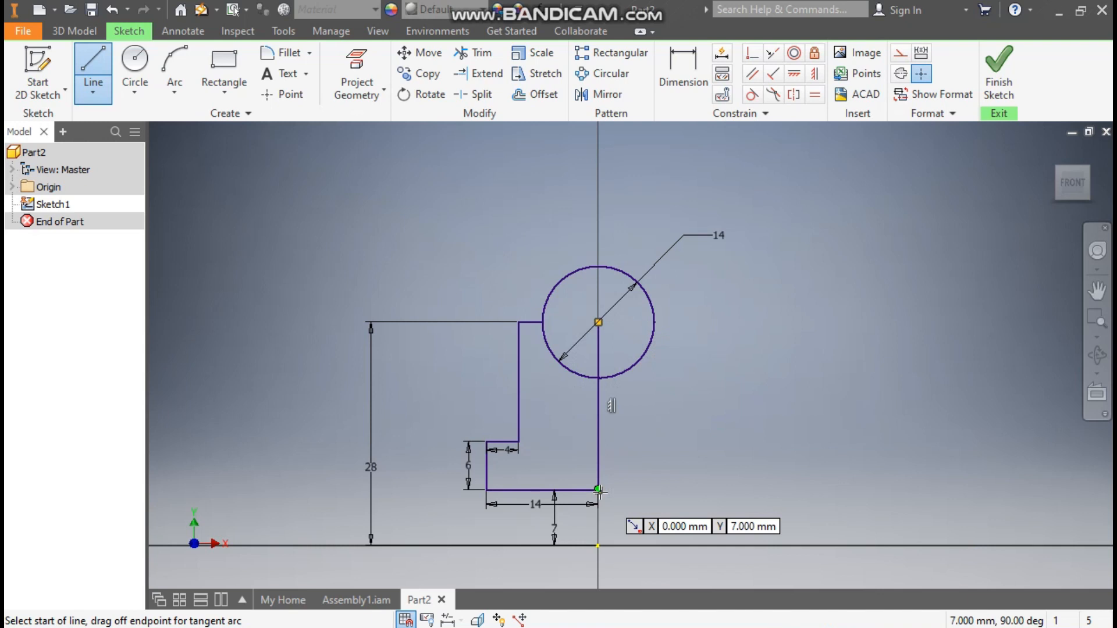
key("Escape")
left_click(598, 448)
left_click(900, 52)
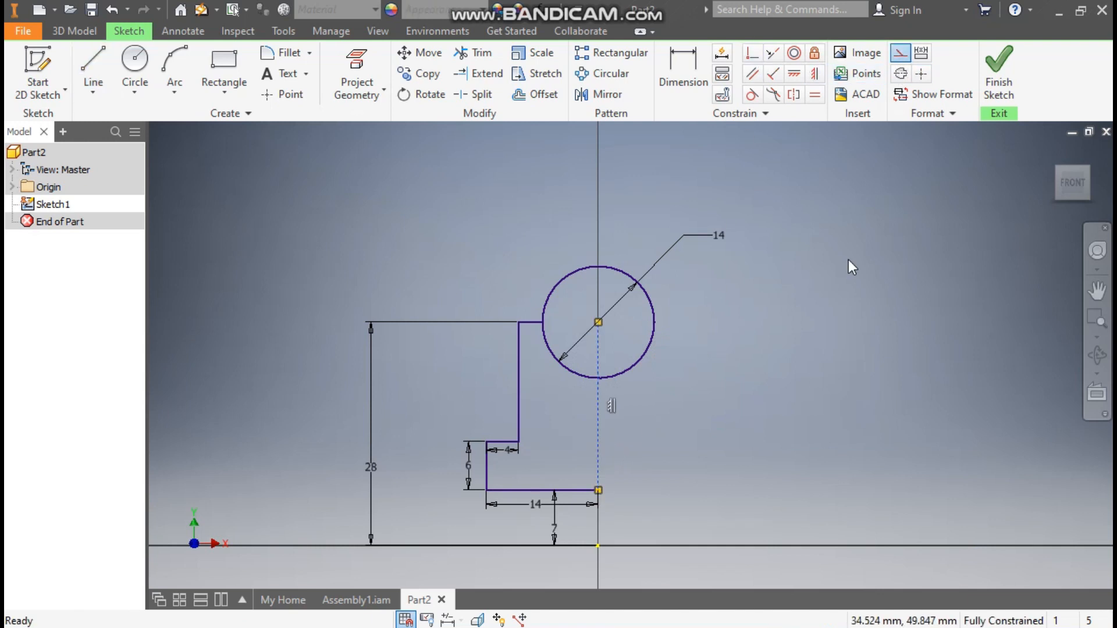
left_click(833, 384)
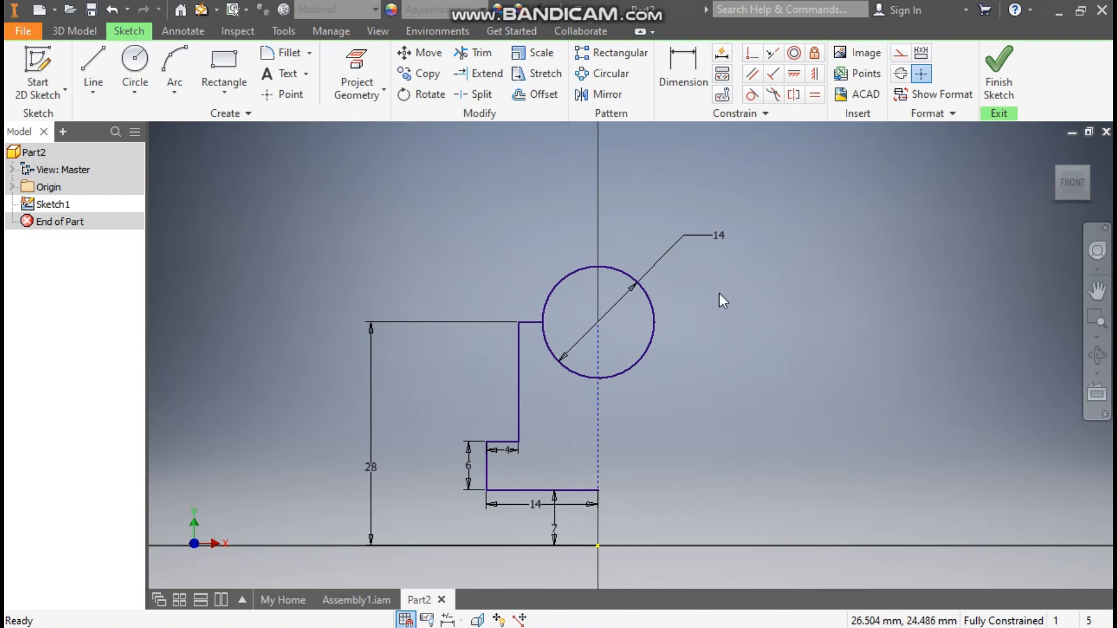
Step: Mirror the half-profile's solid lines across the vertical construction line through the circle's centre
left_click(596, 95)
left_click_drag(494, 498, 484, 501)
left_click(255, 171)
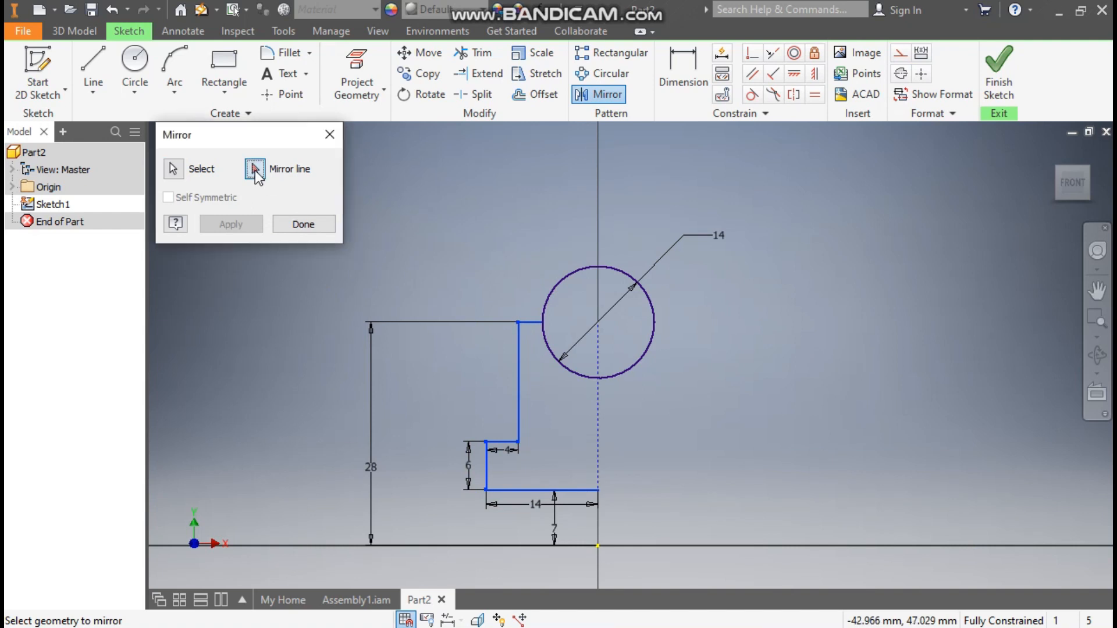
left_click(597, 413)
left_click(250, 225)
left_click(303, 225)
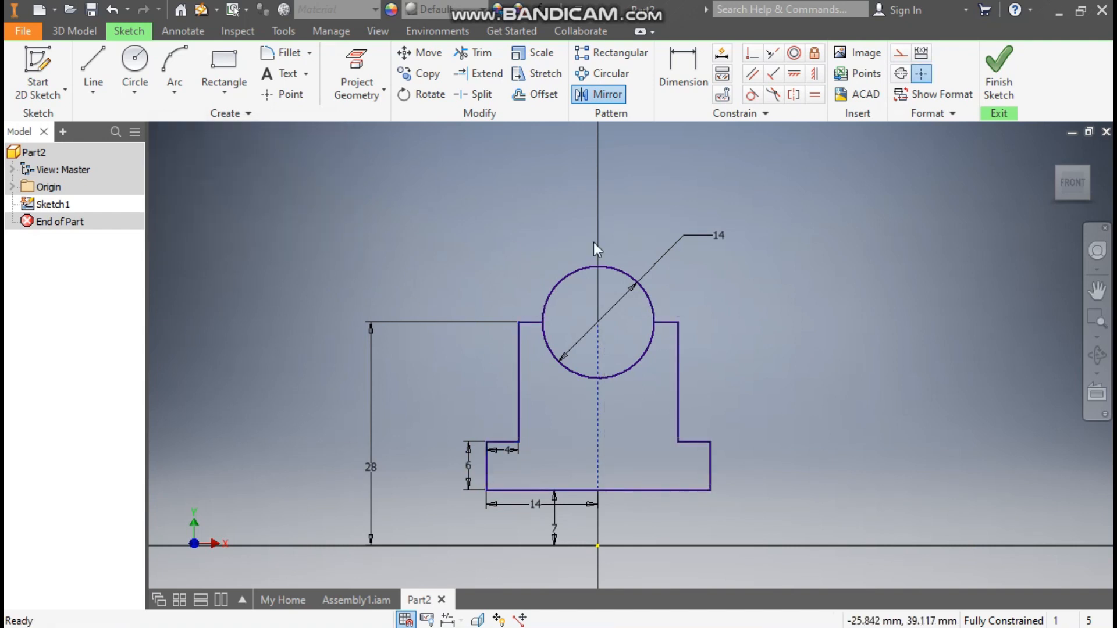
Step: Trim away the upper half of the 14 mm circle to leave a semicircular groove in the profile
left_click(474, 53)
left_click(616, 265)
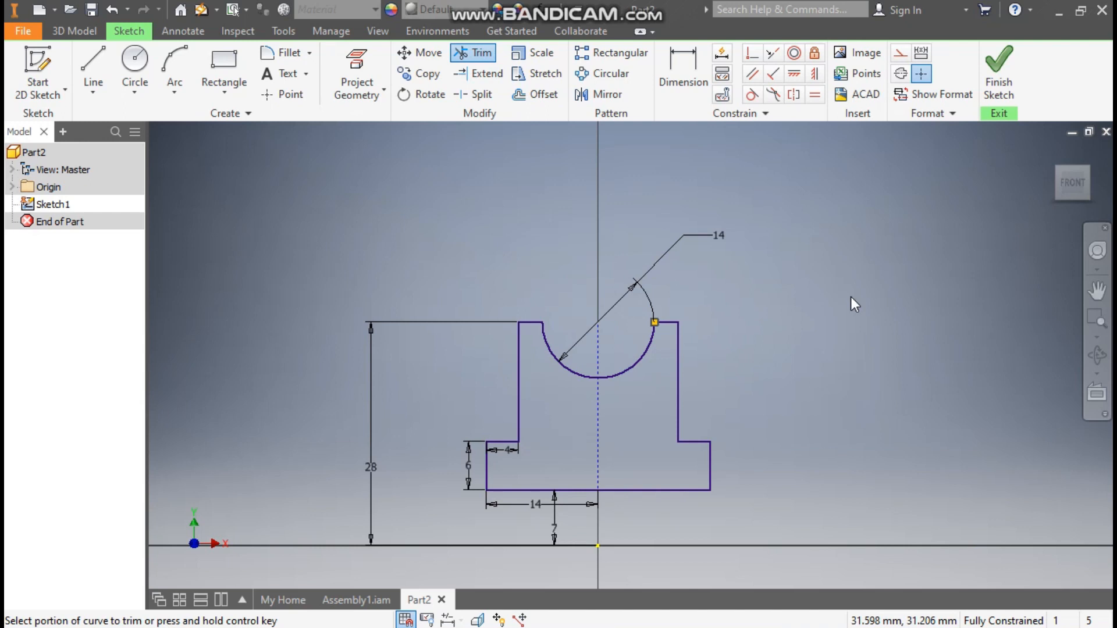
key("Escape")
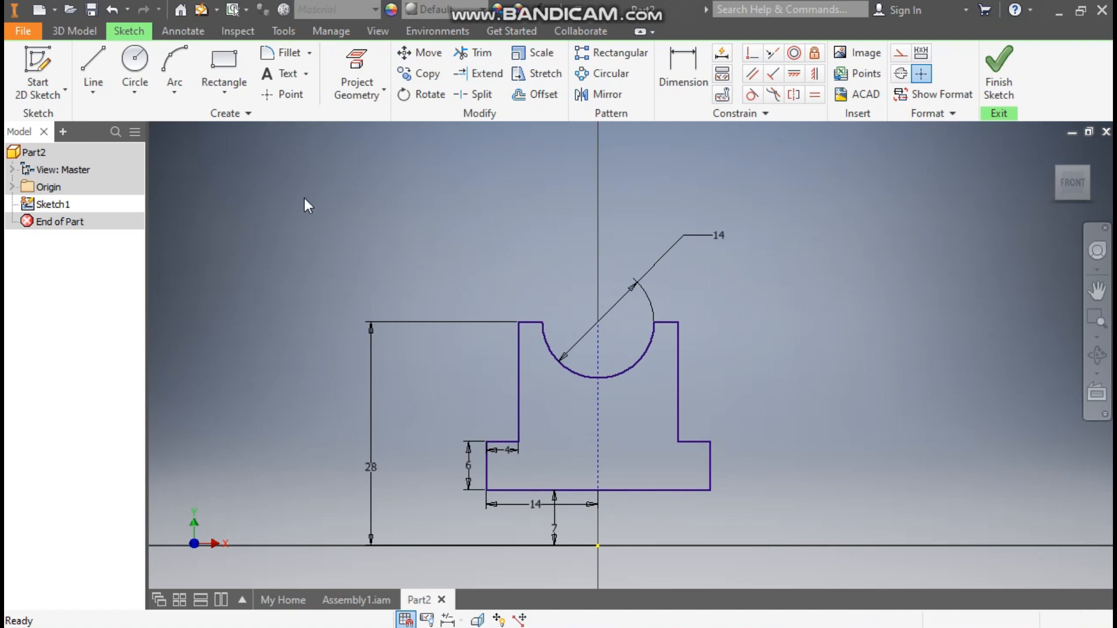
Step: Add 2 mm sketch fillets to both inner corners where the vertical sides meet the lower flange steps
left_click(284, 52)
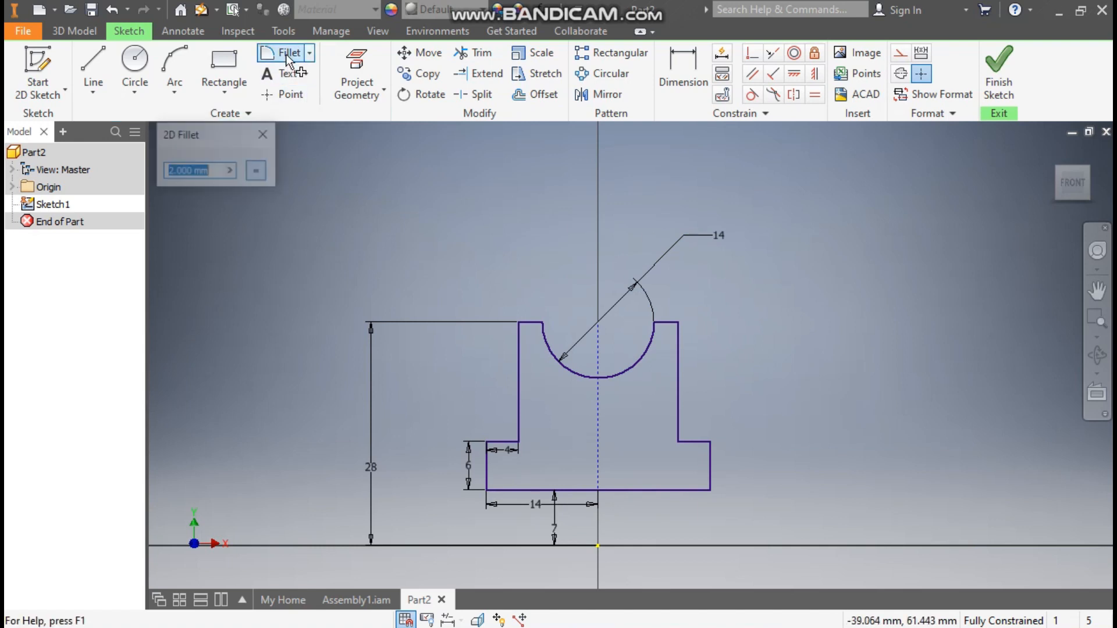
left_click(216, 174)
left_click(519, 421)
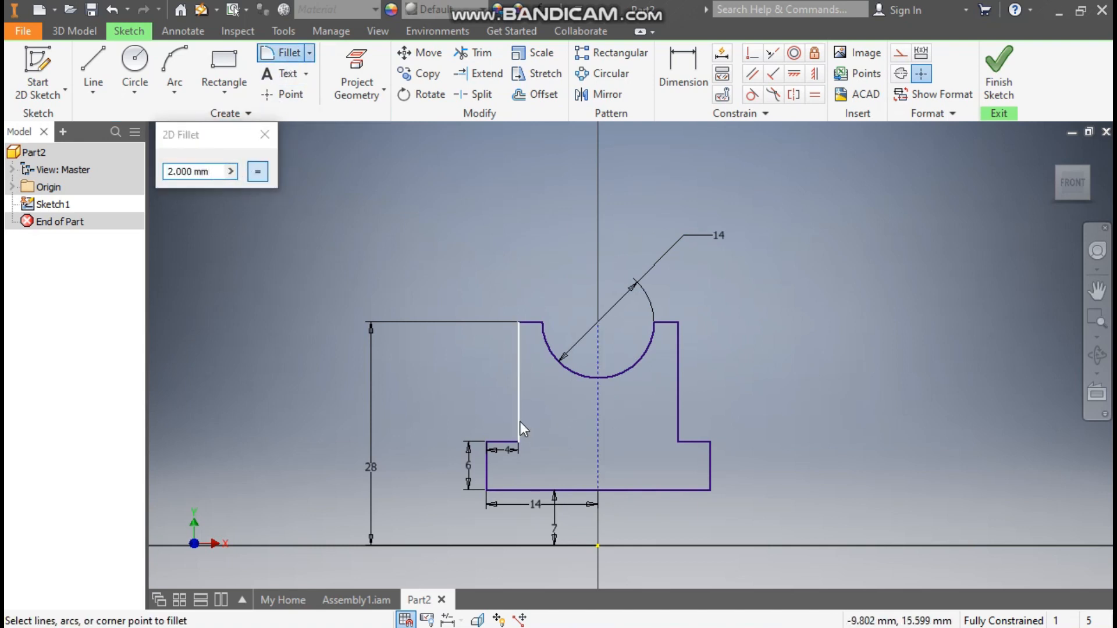
left_click(508, 442)
left_click(678, 414)
left_click(696, 442)
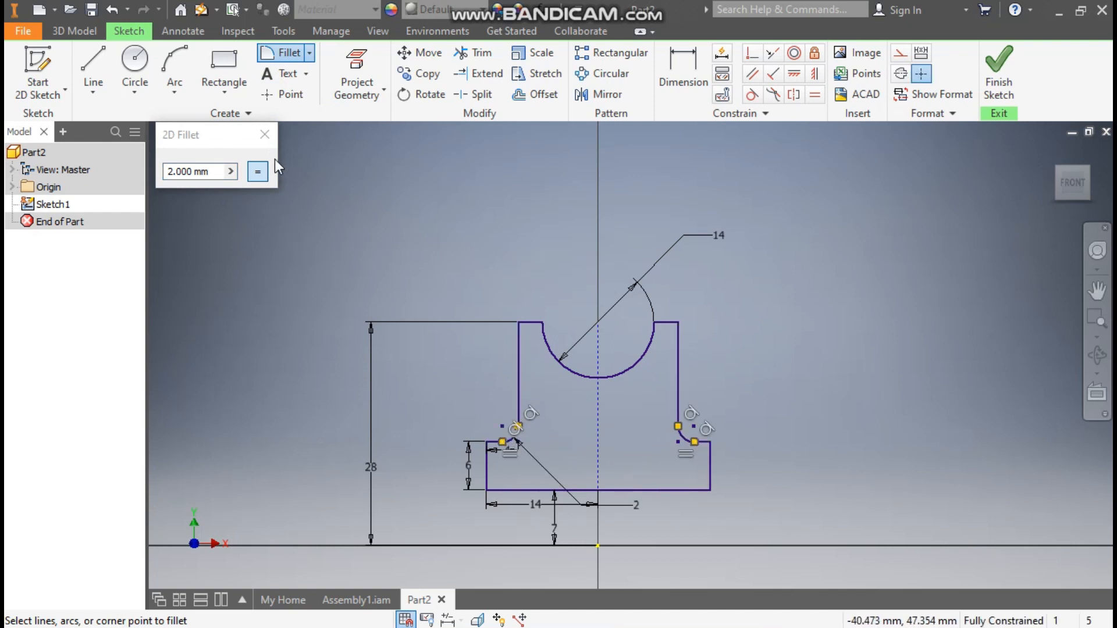
left_click(267, 136)
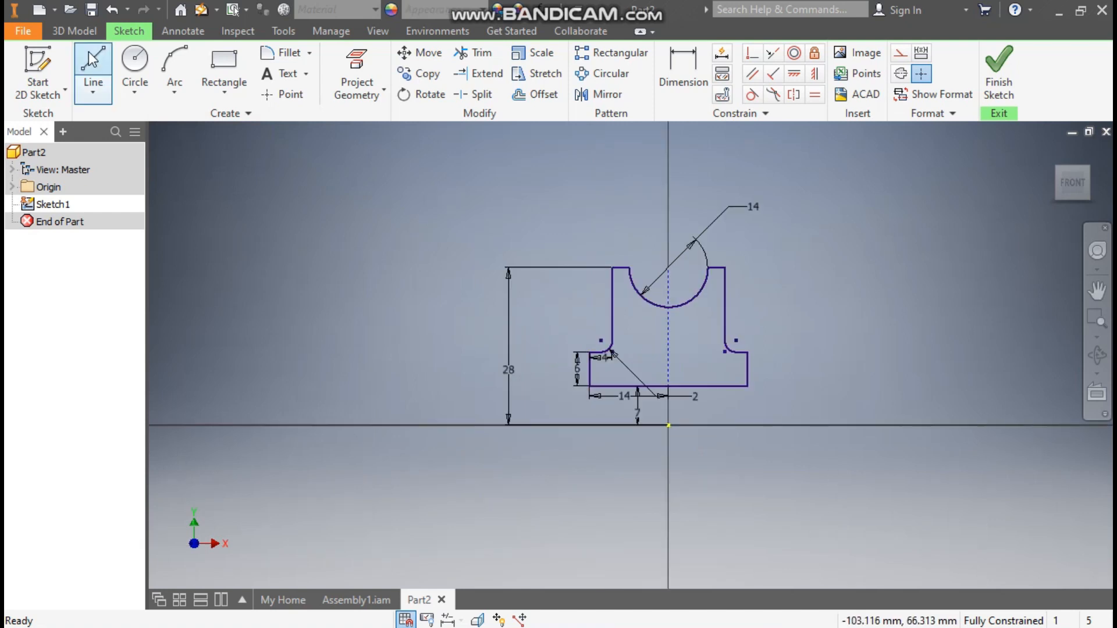
Step: Draw a horizontal line below the profile, crossing the origin and ending about 35 mm to its right, and shift it slightly above the origin
left_click(90, 58)
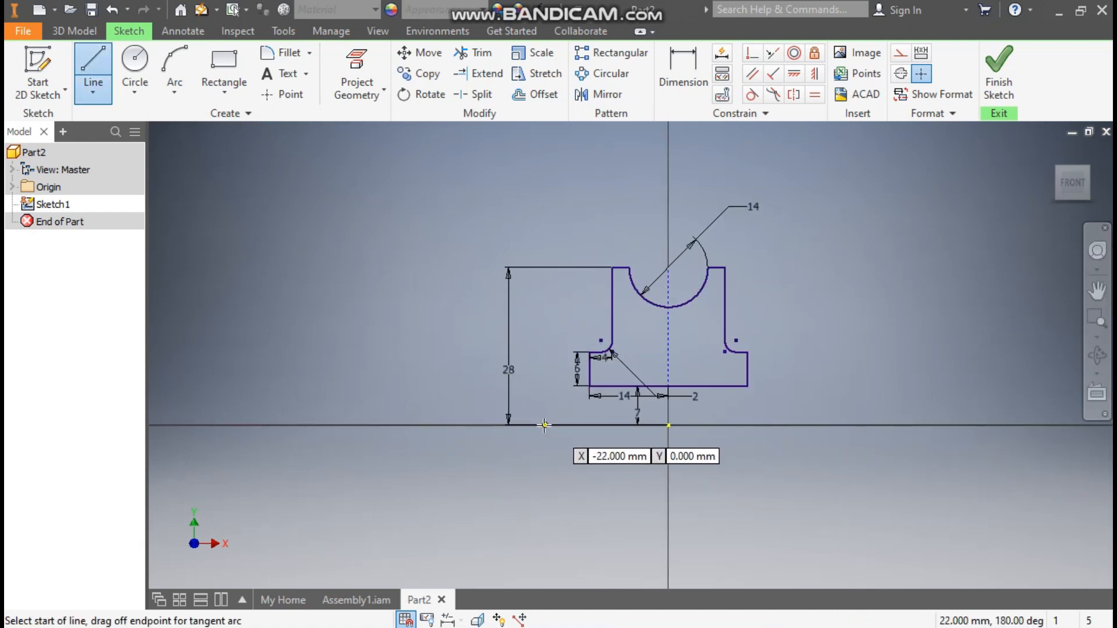
left_click(668, 425)
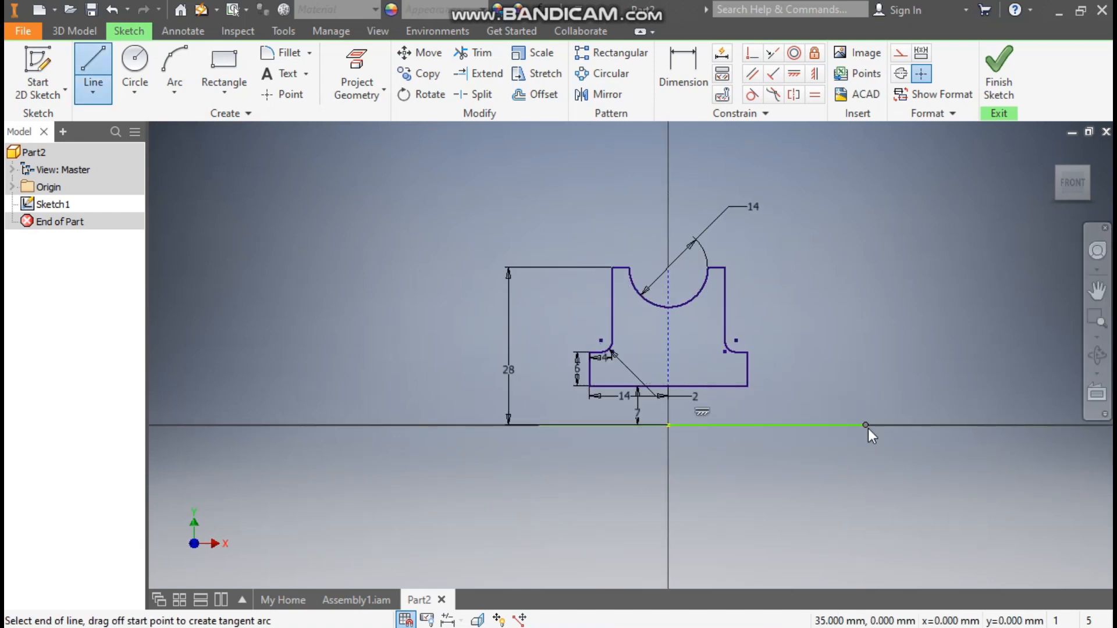
left_click(866, 425)
key("Escape")
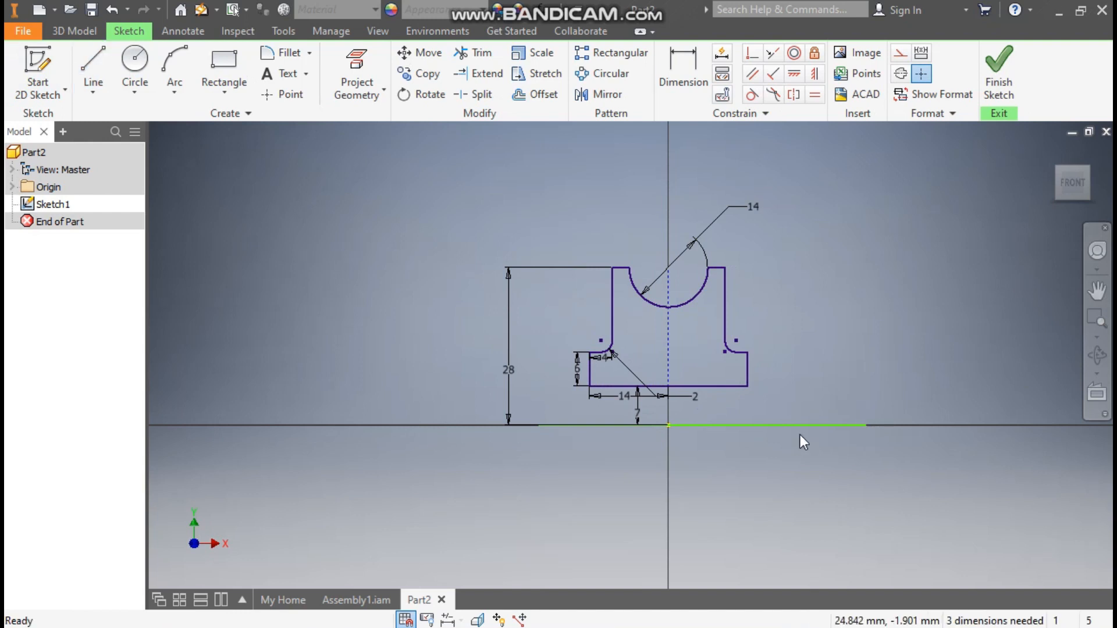
left_click_drag(797, 424, 799, 410)
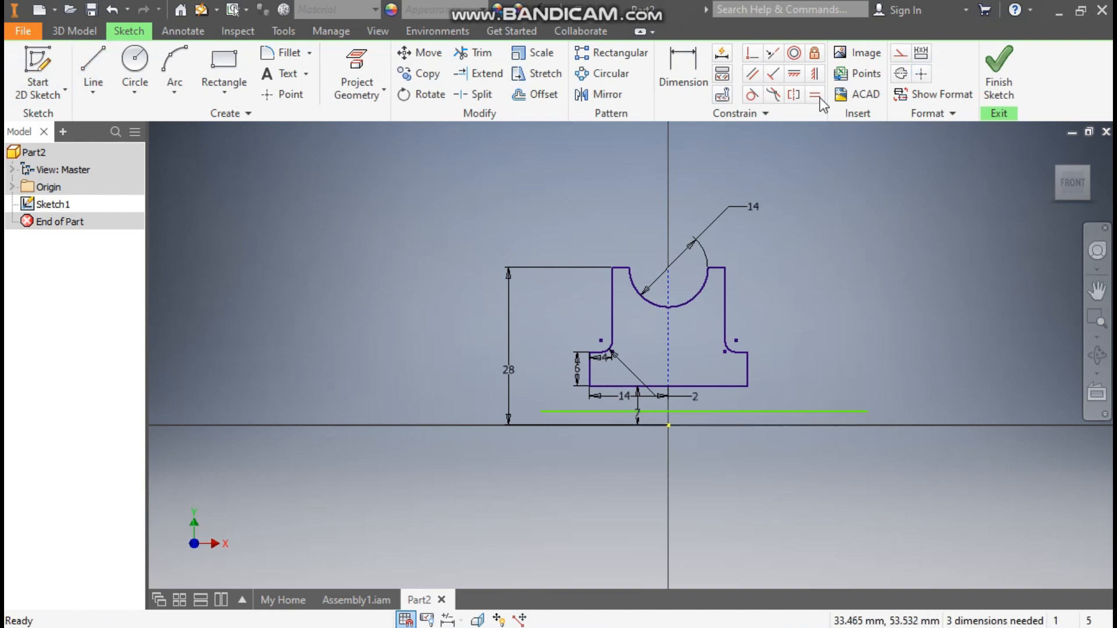
Step: Constrain the horizontal line's midpoint coincident with the origin and convert the line to a construction line
left_click(752, 53)
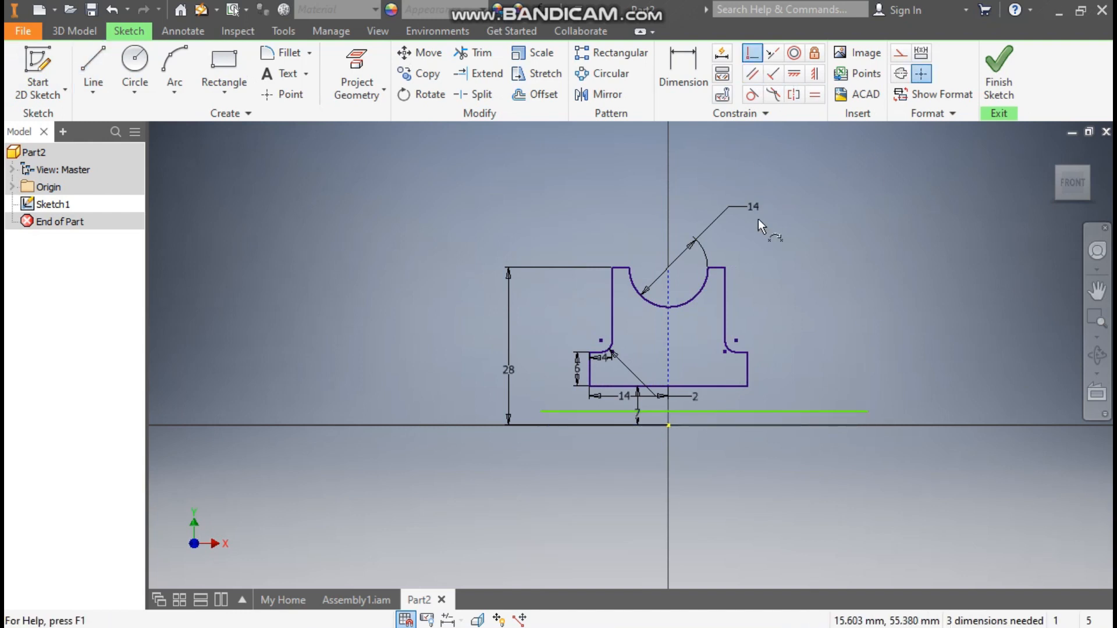
left_click(705, 411)
left_click(668, 426)
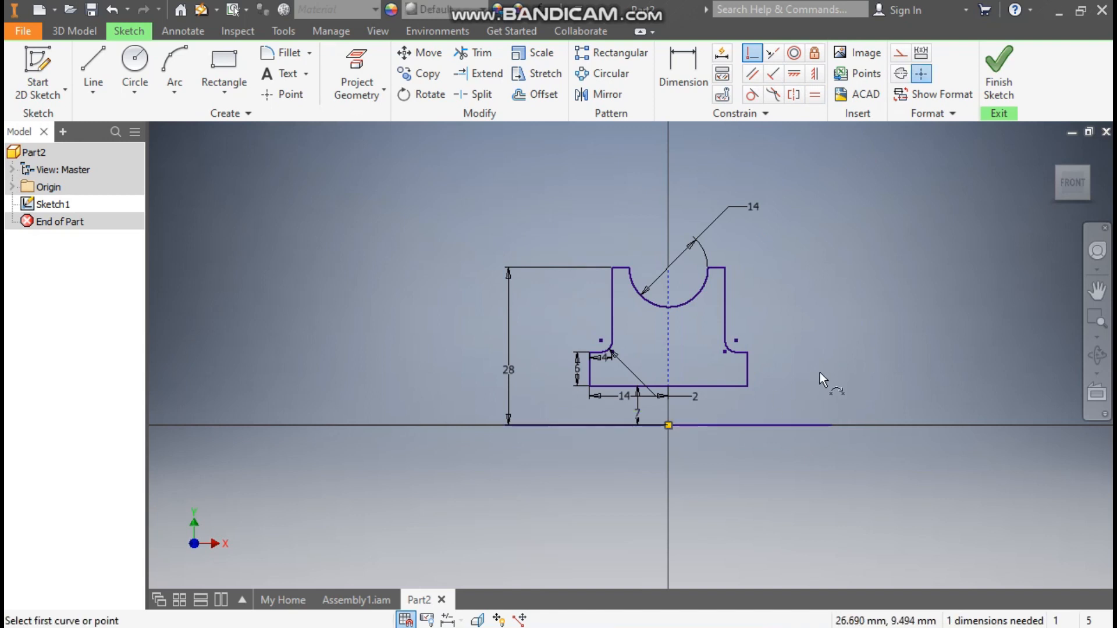
key("Escape")
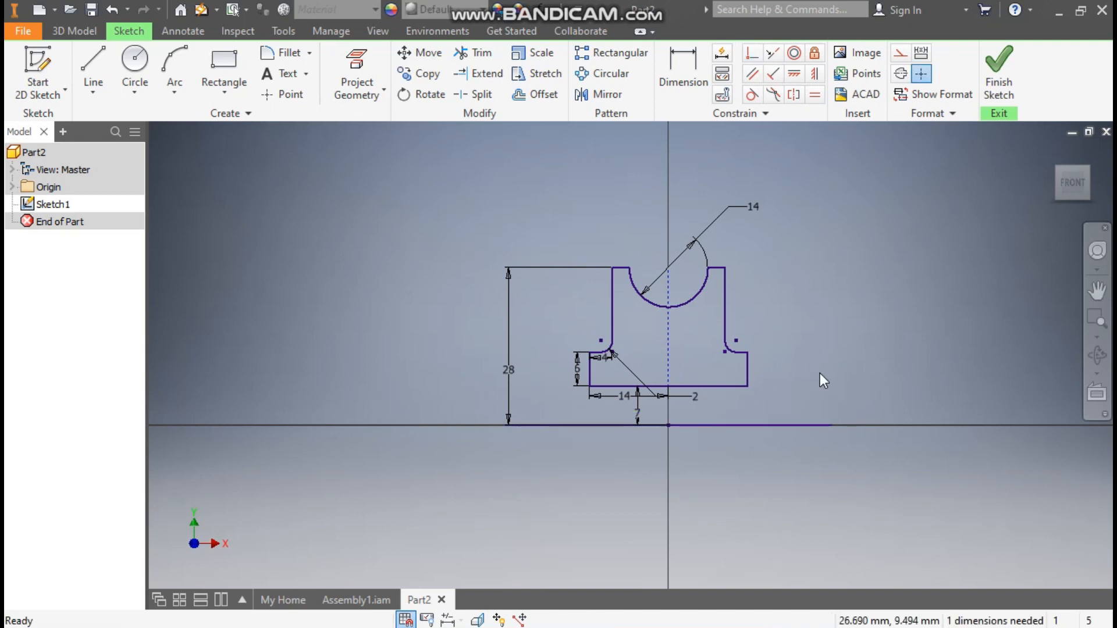
left_click(783, 425)
left_click(900, 55)
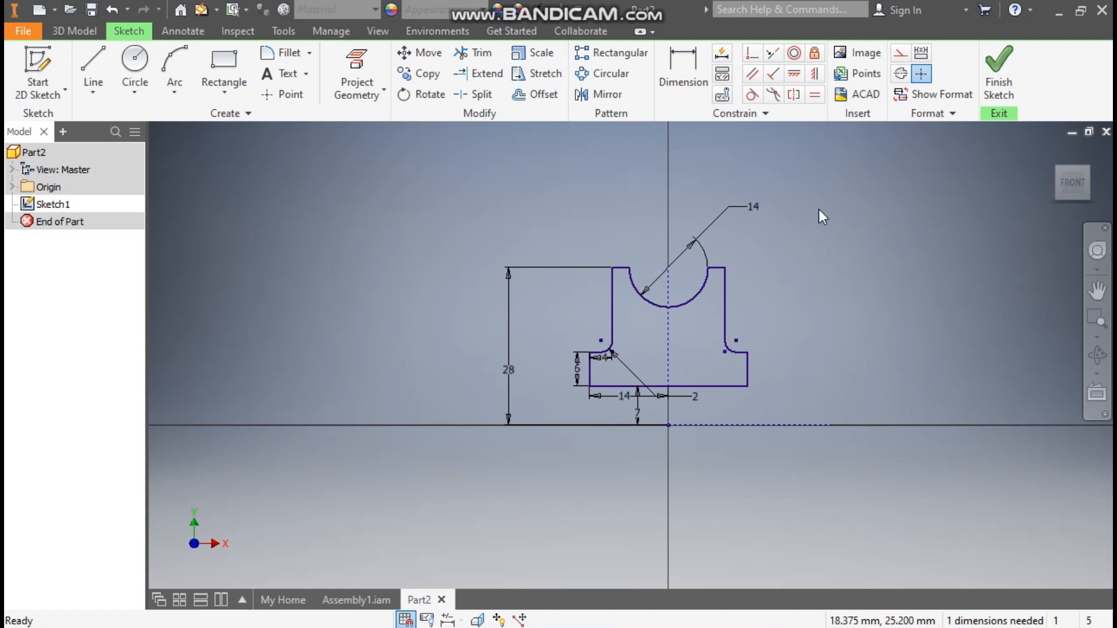
Step: Finish the sketch and revolve the profile fully around the horizontal construction line to form the roller
left_click(998, 73)
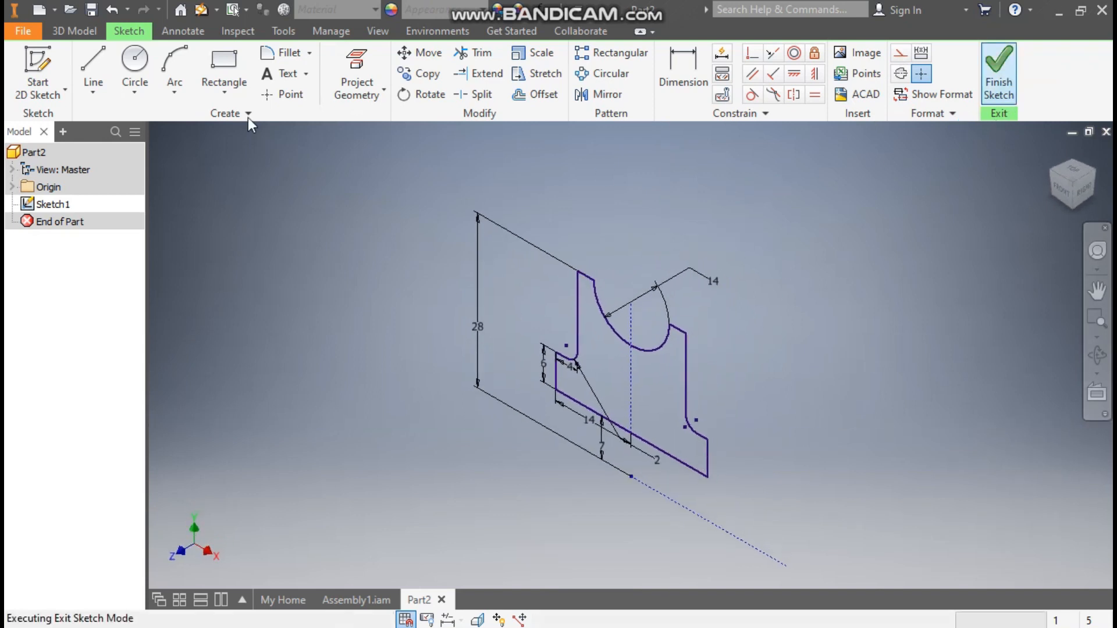
left_click(136, 73)
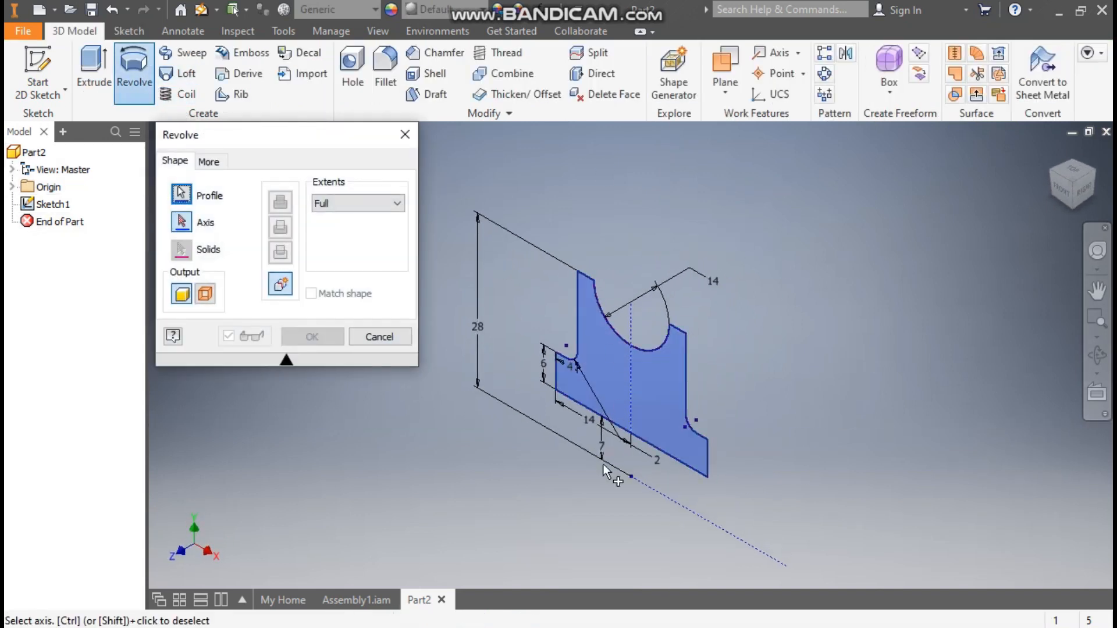
left_click(638, 484)
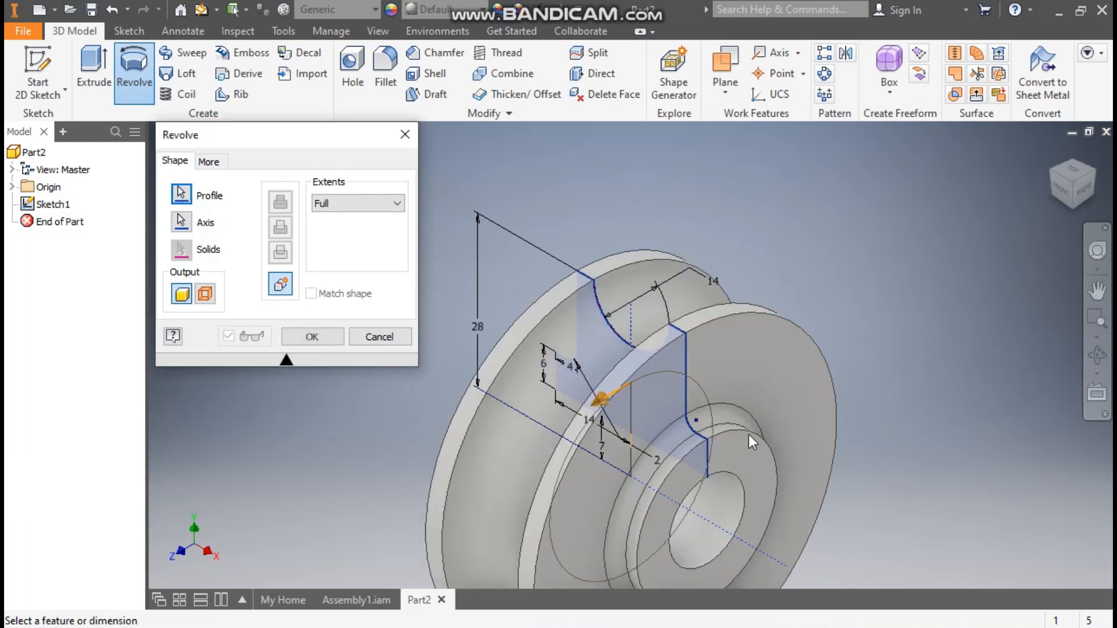
left_click(333, 341)
scroll(597, 235, "up", 2)
middle_click_drag(597, 235, 608, 152)
left_click(1063, 186)
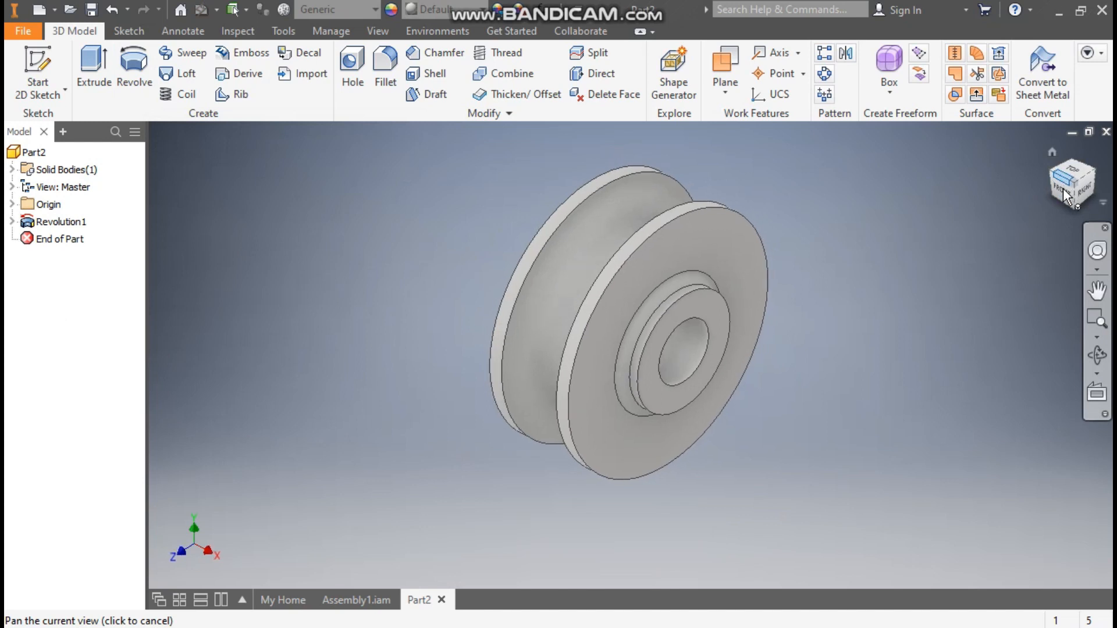
left_click(1052, 152)
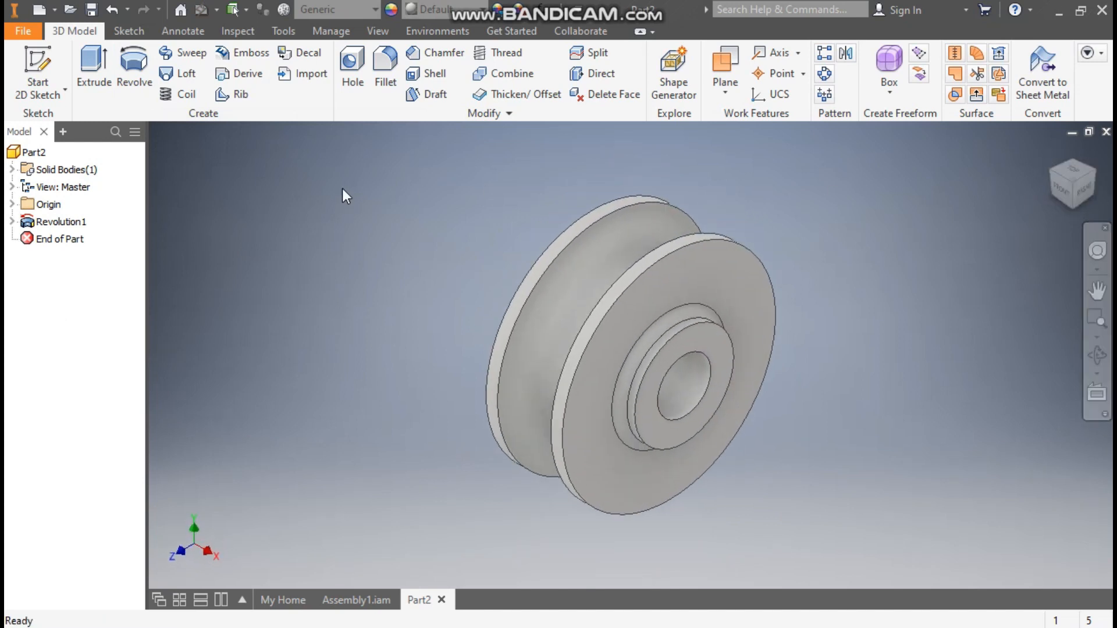
Step: Apply the Light Red appearance to the roller and save the part as ROLLER in the assy folder
left_click(442, 9)
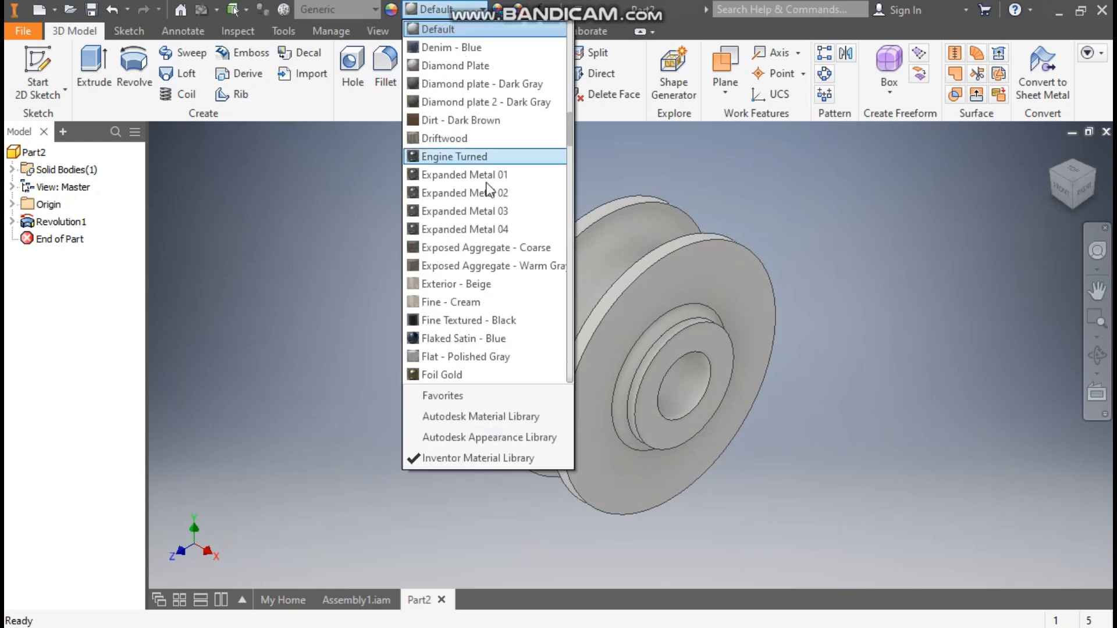
scroll(485, 192, "down", 9)
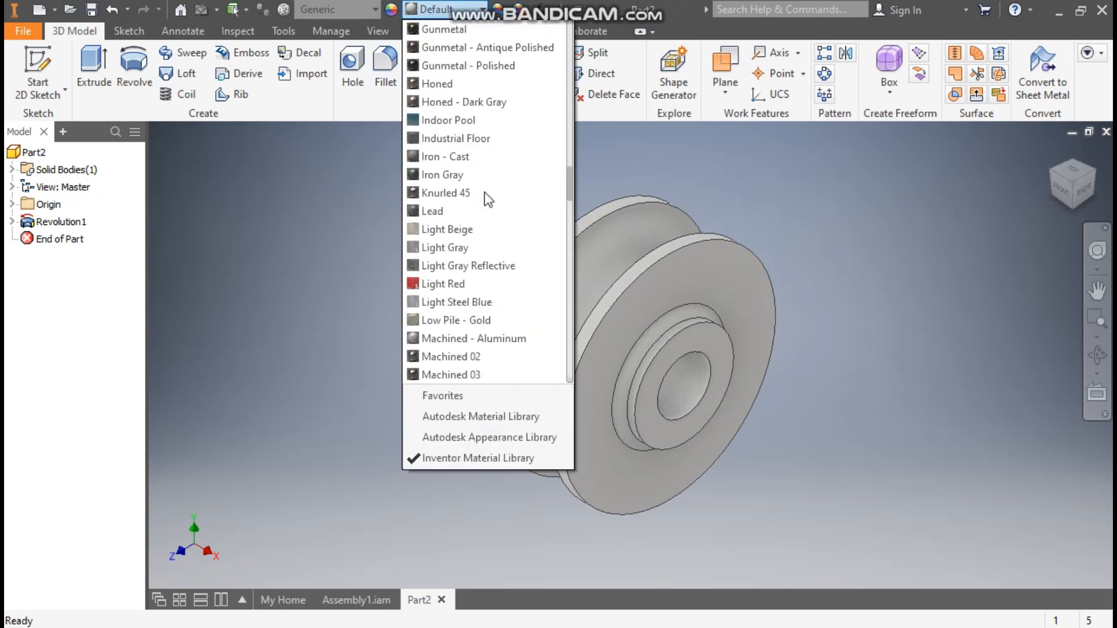
left_click(474, 280)
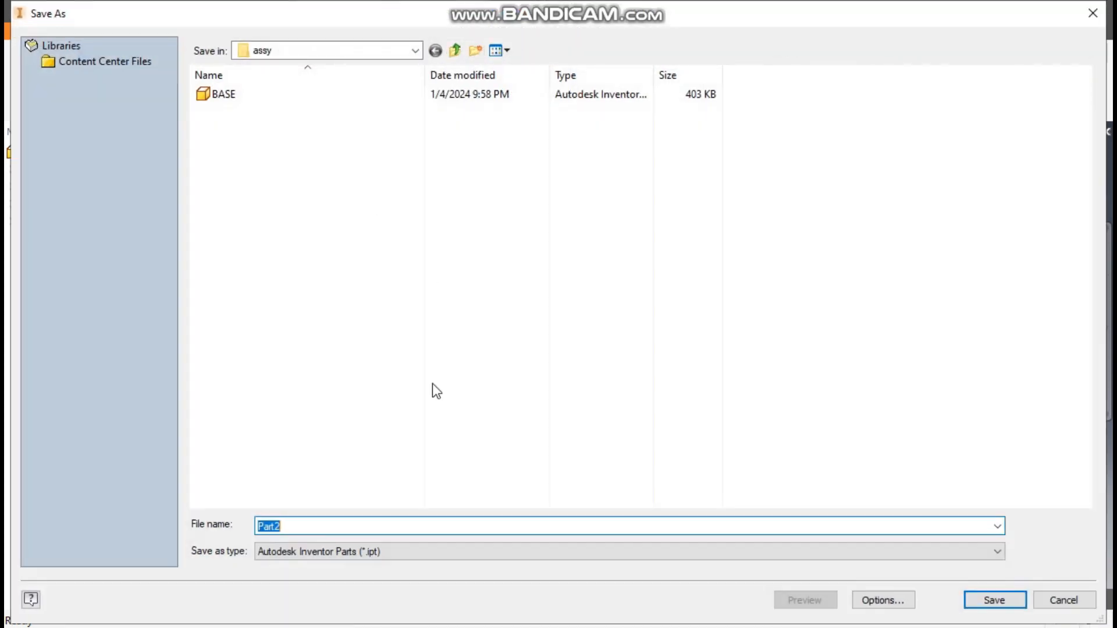
type("ROLLER")
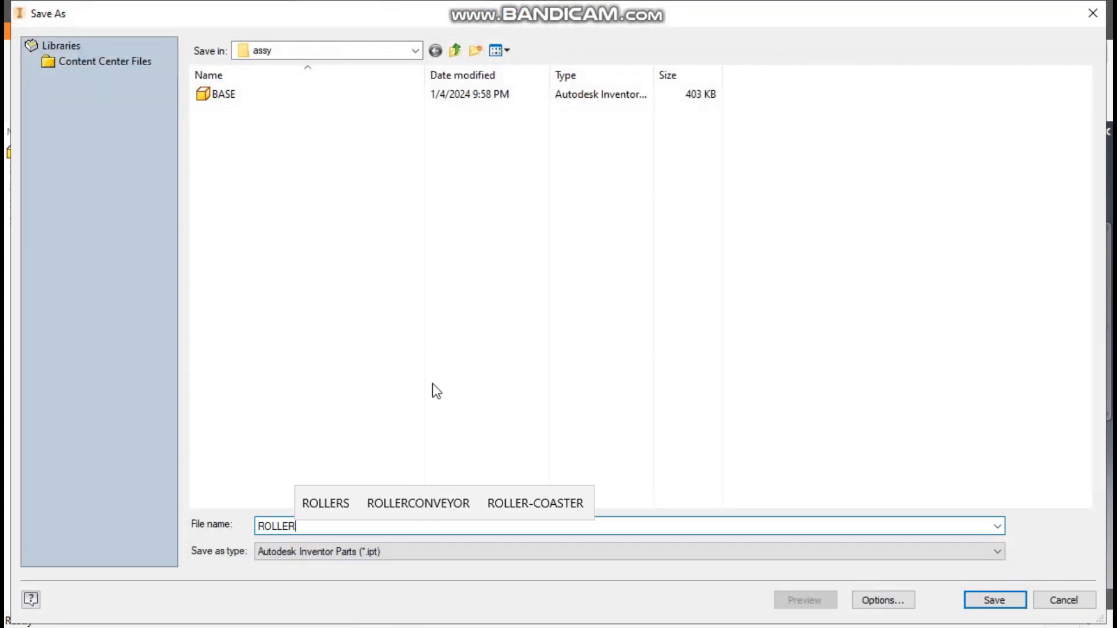
key("Return")
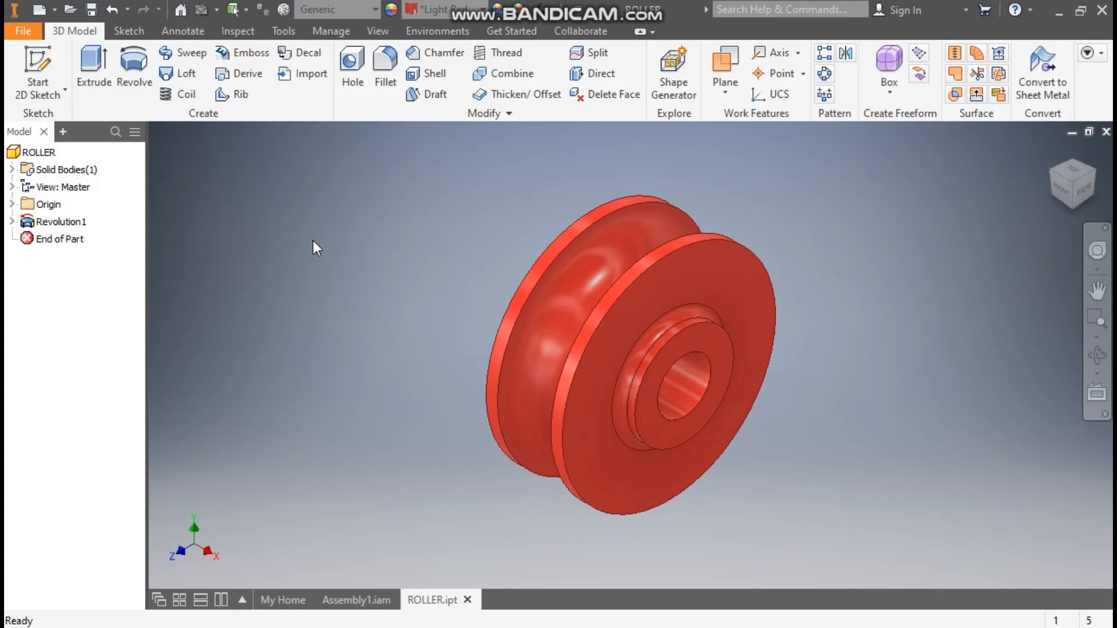
Step: Create a new part from the metric Standard (mm).ipt template and start a sketch on the horizontal XZ plane
left_click(40, 10)
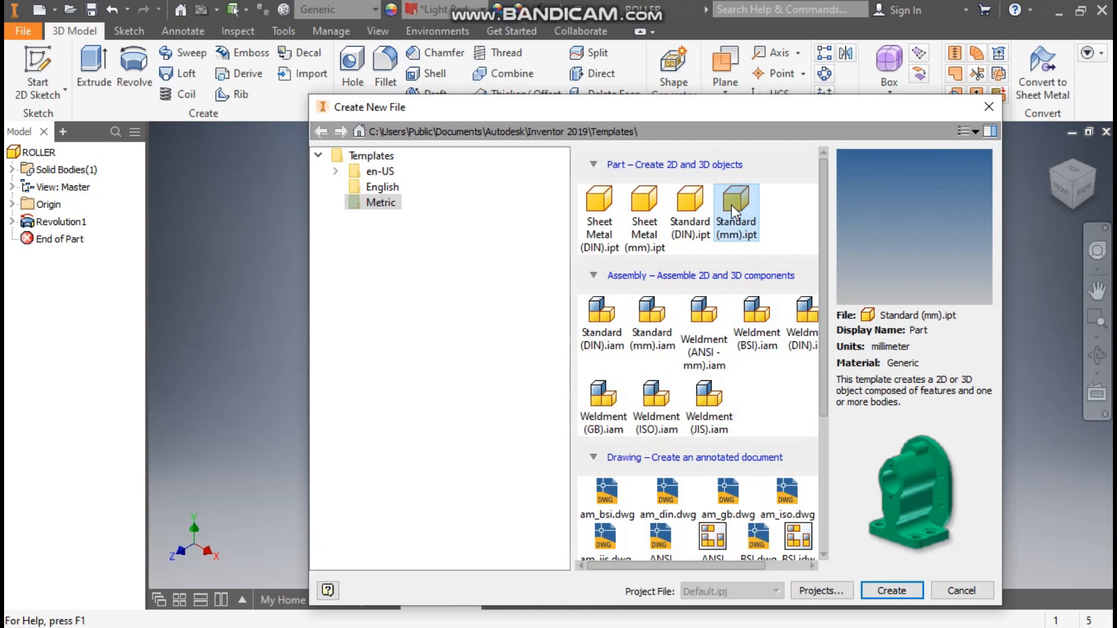
left_click(893, 592)
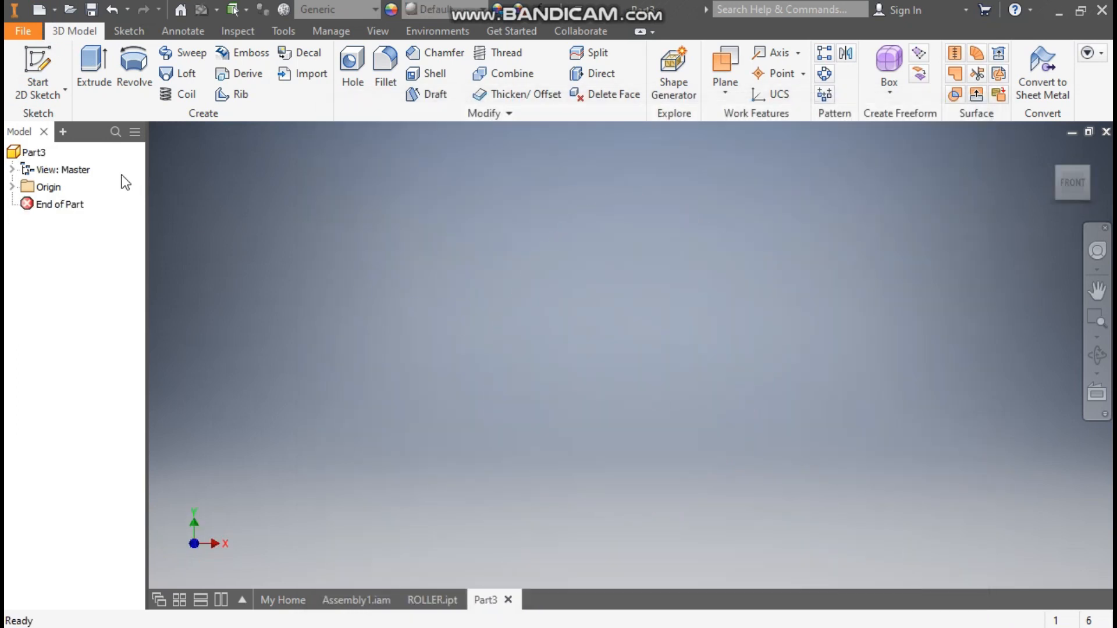
left_click(40, 68)
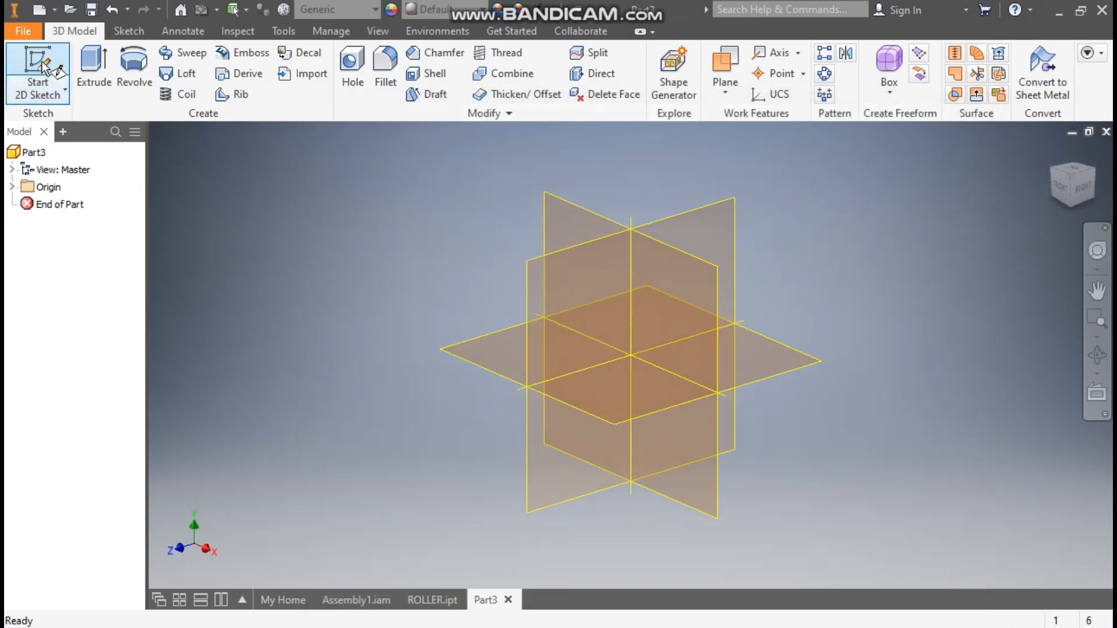
left_click(492, 335)
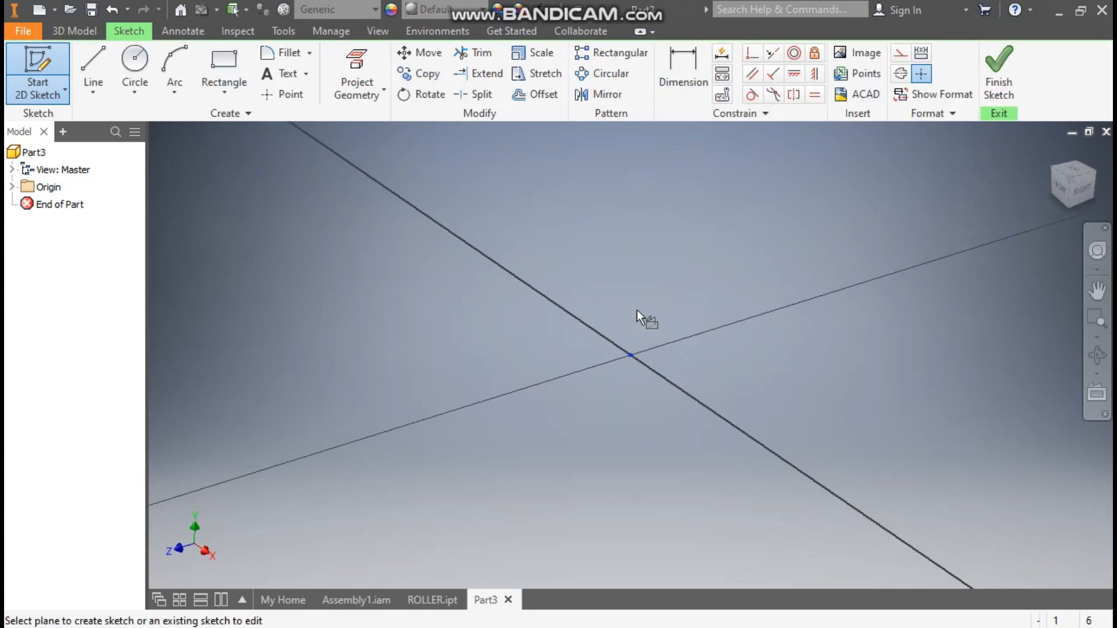
left_click(1091, 163)
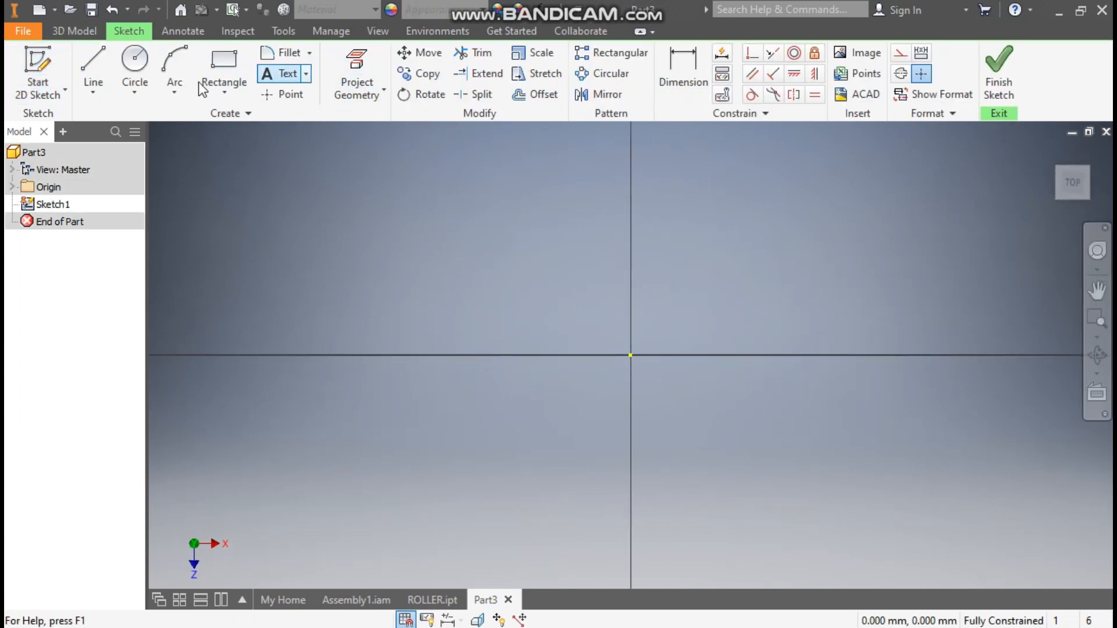
Step: Draw a 14 mm diameter circle centred on the origin
left_click(136, 62)
left_click(631, 355)
type("14")
key("Return")
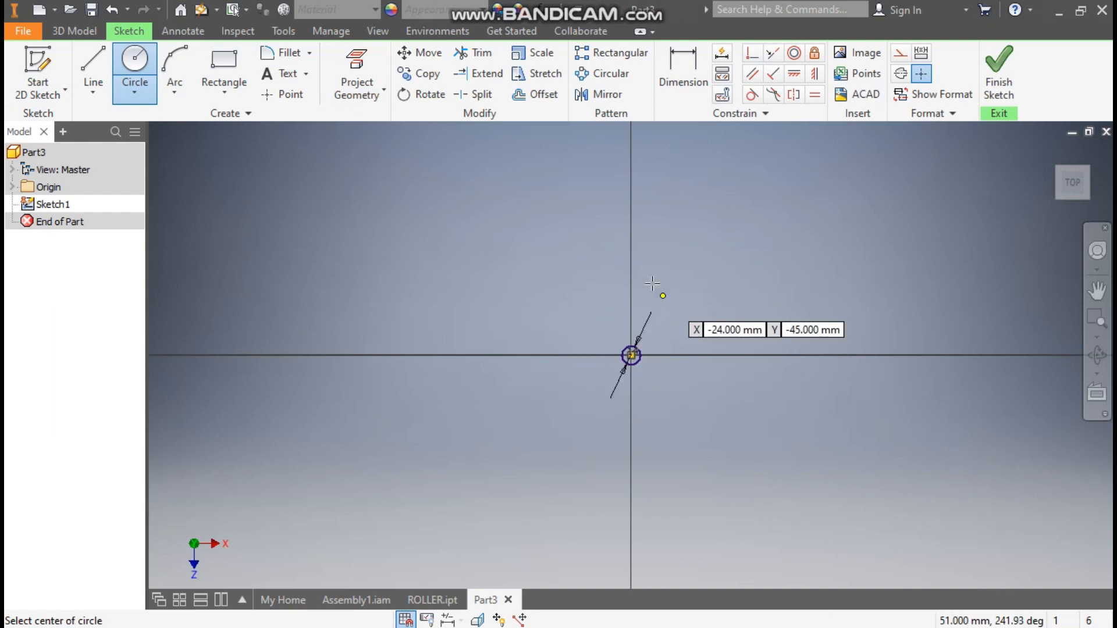
Step: Extrude the 14 mm circle 70 mm symmetrically about the sketch plane to form the pin's cylinder
left_click(76, 31)
left_click(93, 64)
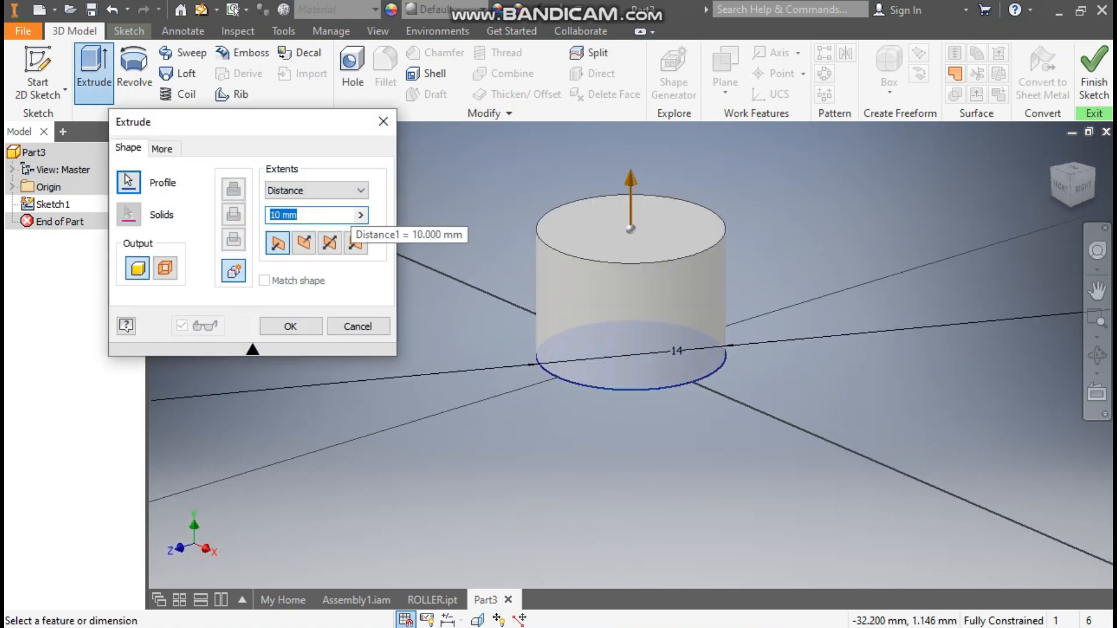
scroll(728, 411, "down", 5)
middle_click_drag(728, 411, 679, 509)
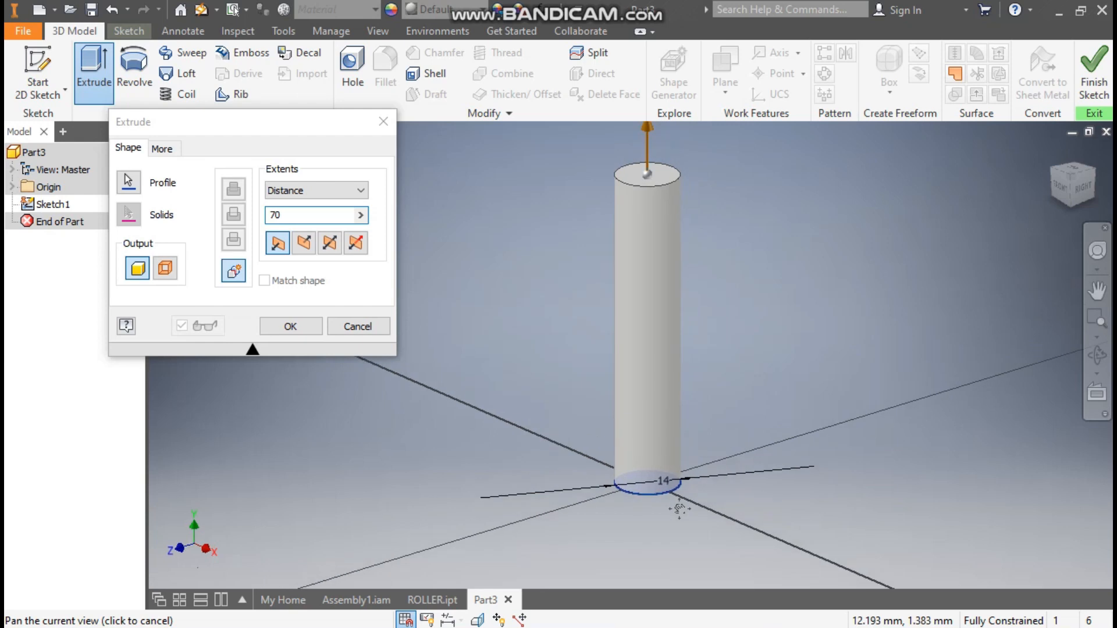
left_click(335, 248)
scroll(595, 278, "down", 3)
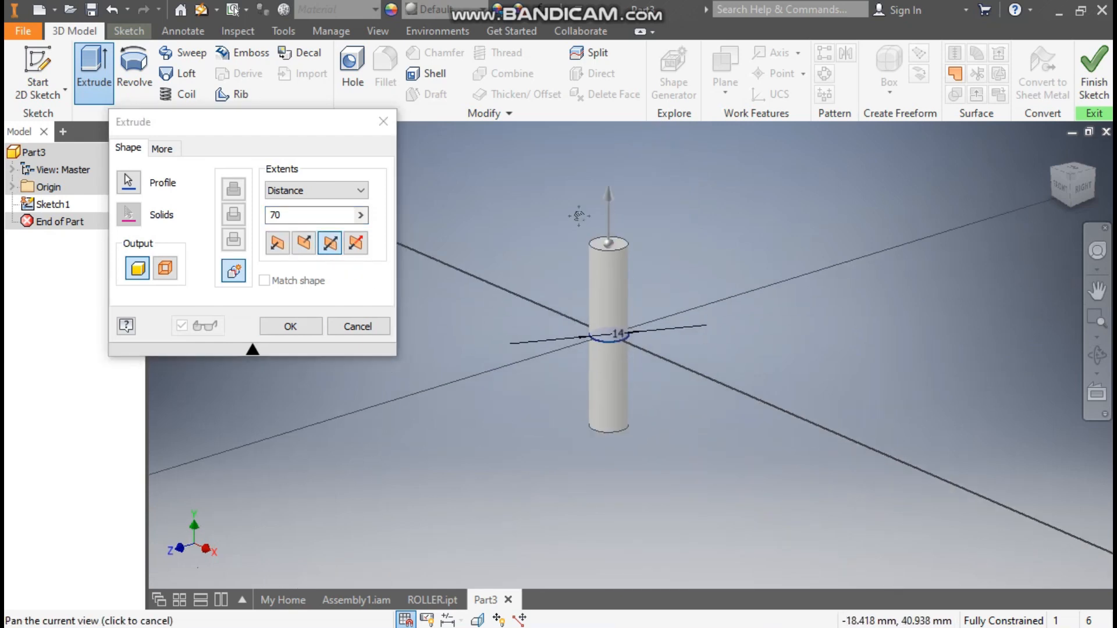
left_click(306, 323)
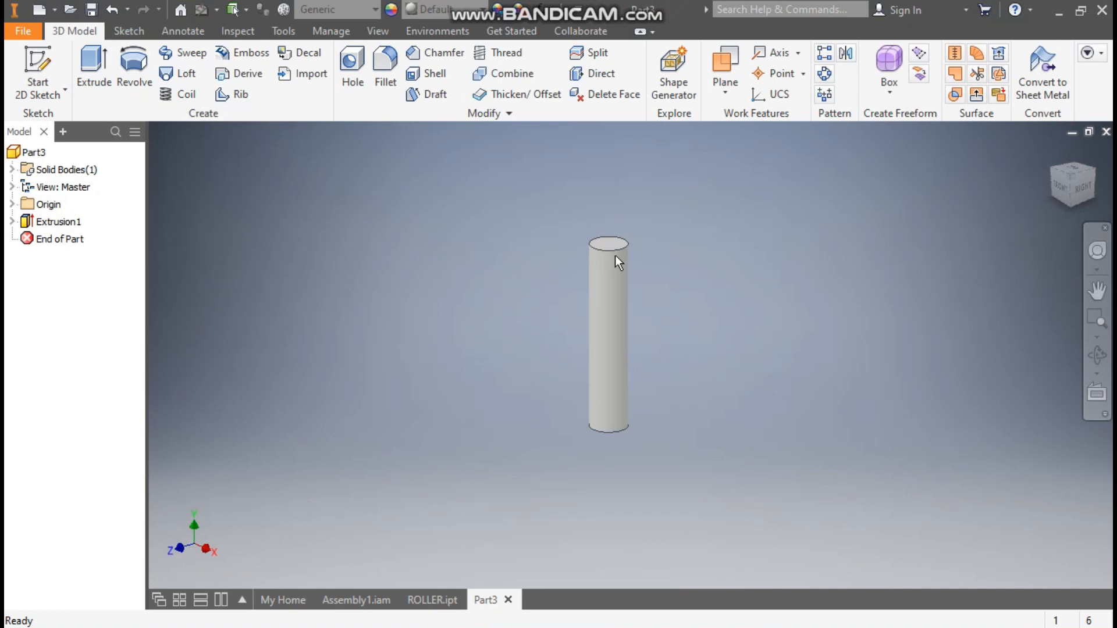
Step: Fillet the circular edges at both ends of the pin with a 2 mm radius
left_click(646, 238)
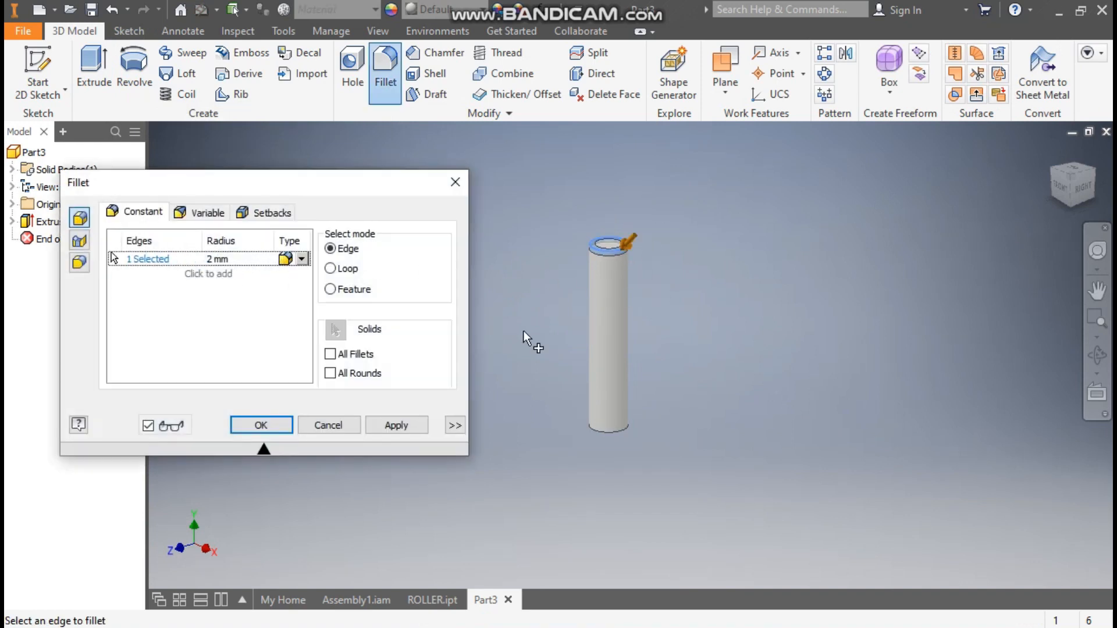
left_click(619, 433)
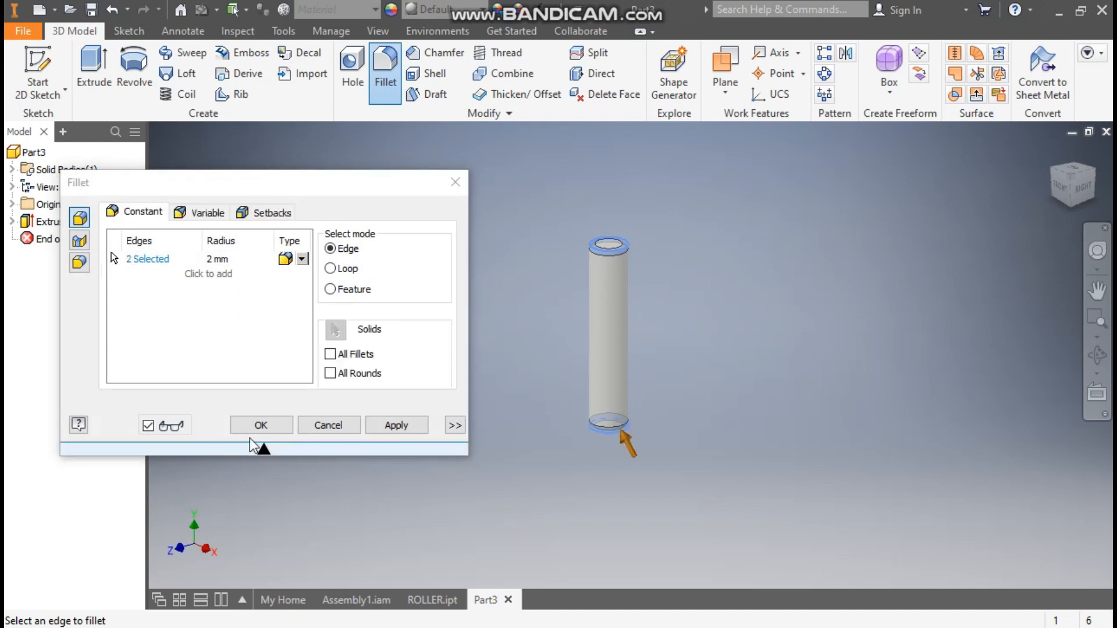
left_click(257, 425)
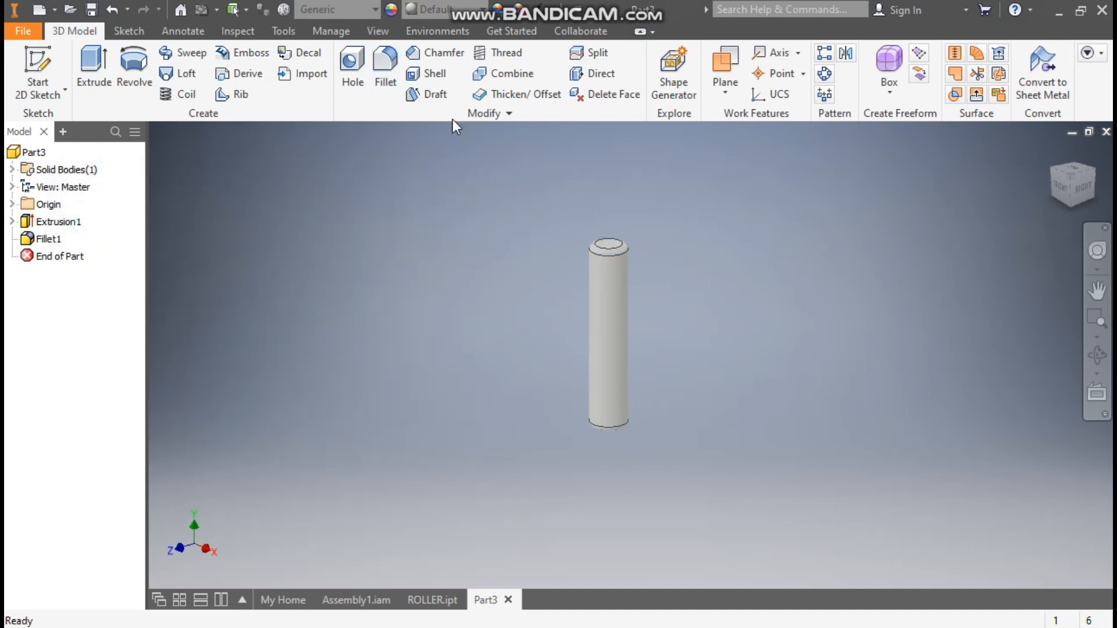
Step: Apply a polished chrome appearance to the pin and save the part as PIN in the assy folder
left_click(442, 9)
scroll(507, 168, "up", 3)
scroll(507, 175, "up", 5)
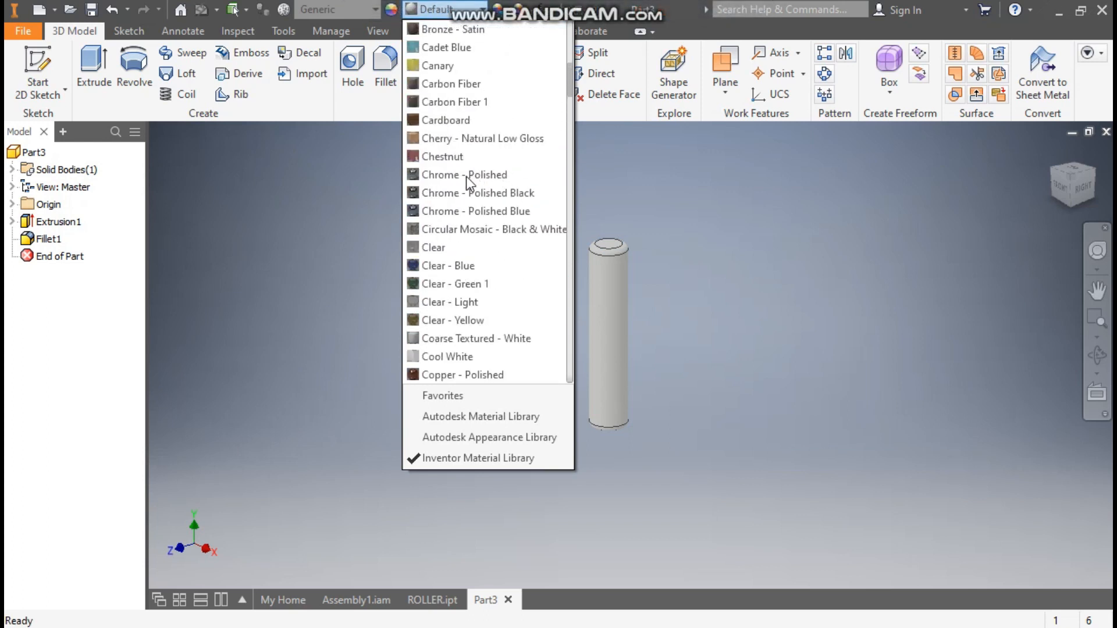
left_click(473, 192)
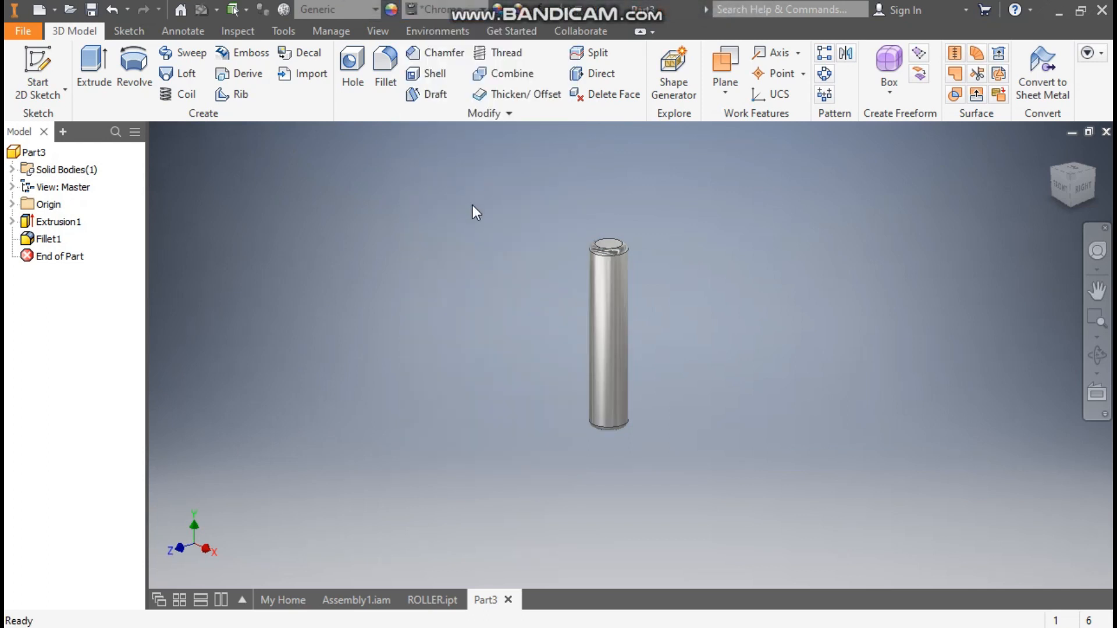
left_click(91, 10)
type("PIN")
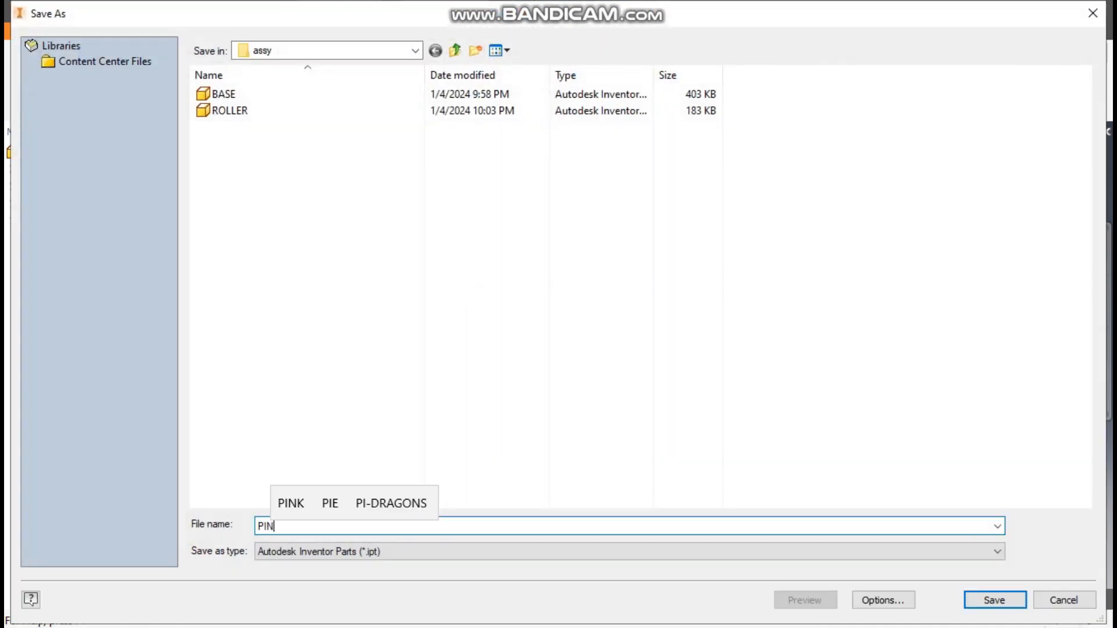
key("Return")
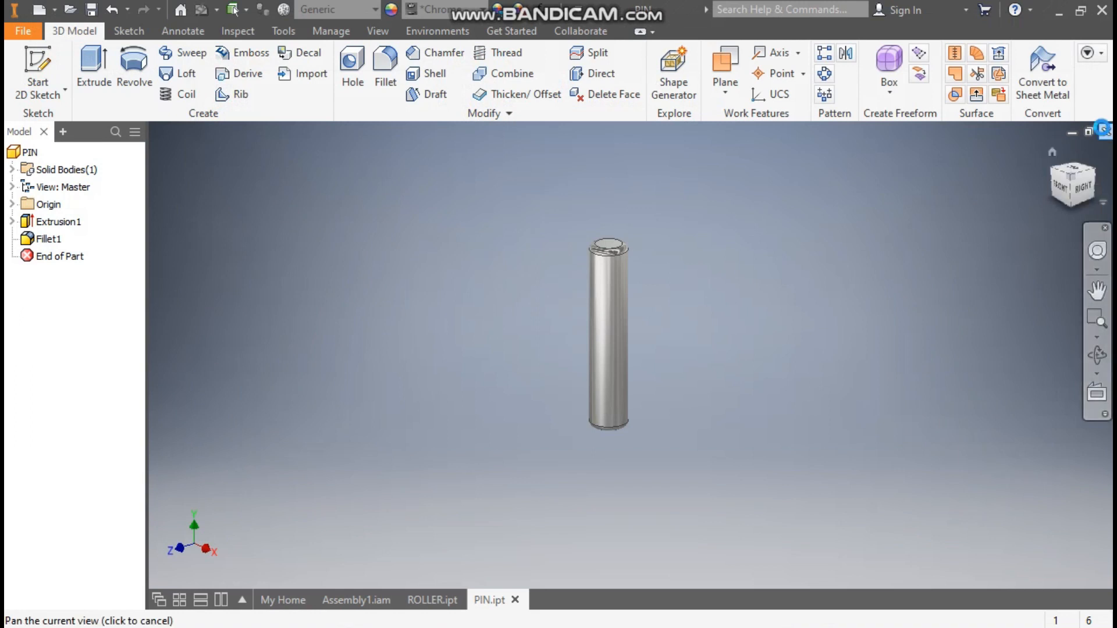
Step: Close the PIN and ROLLER part files to return to the existing assembly
left_click(1106, 131)
left_click(1106, 131)
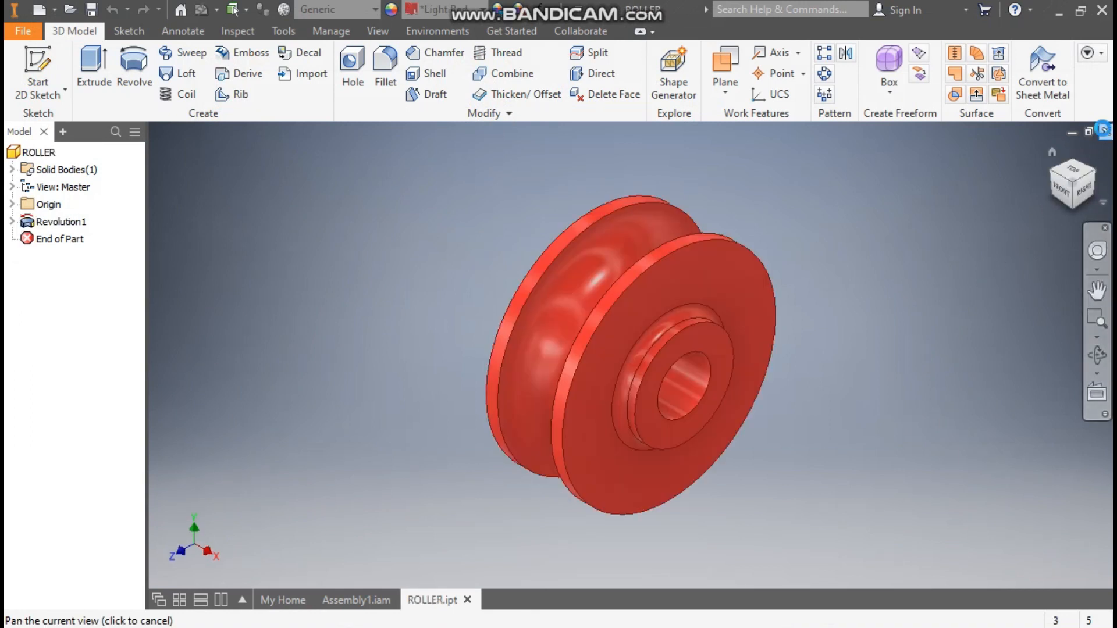
left_click(713, 231)
left_click(333, 228)
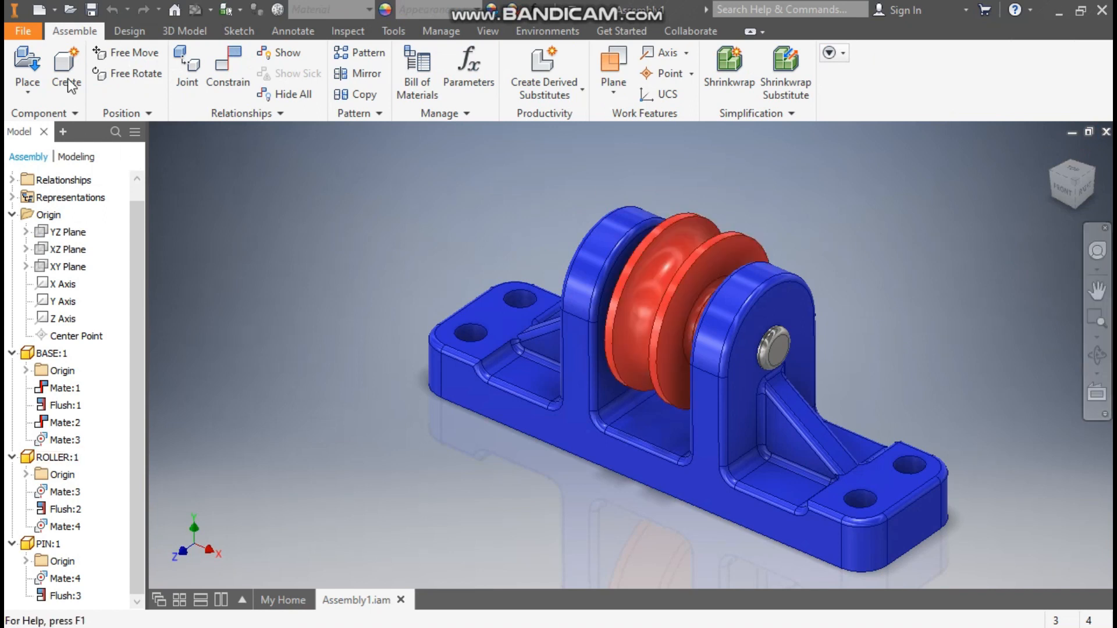
Step: Create a new assembly from the metric Standard (mm).iam template
left_click(37, 15)
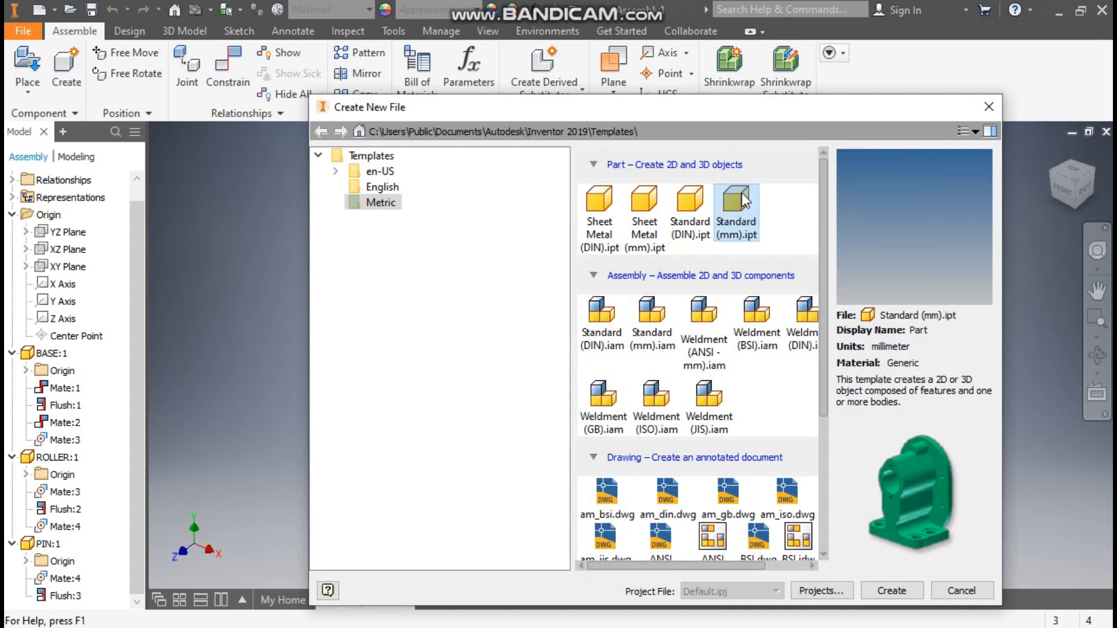
left_click(652, 332)
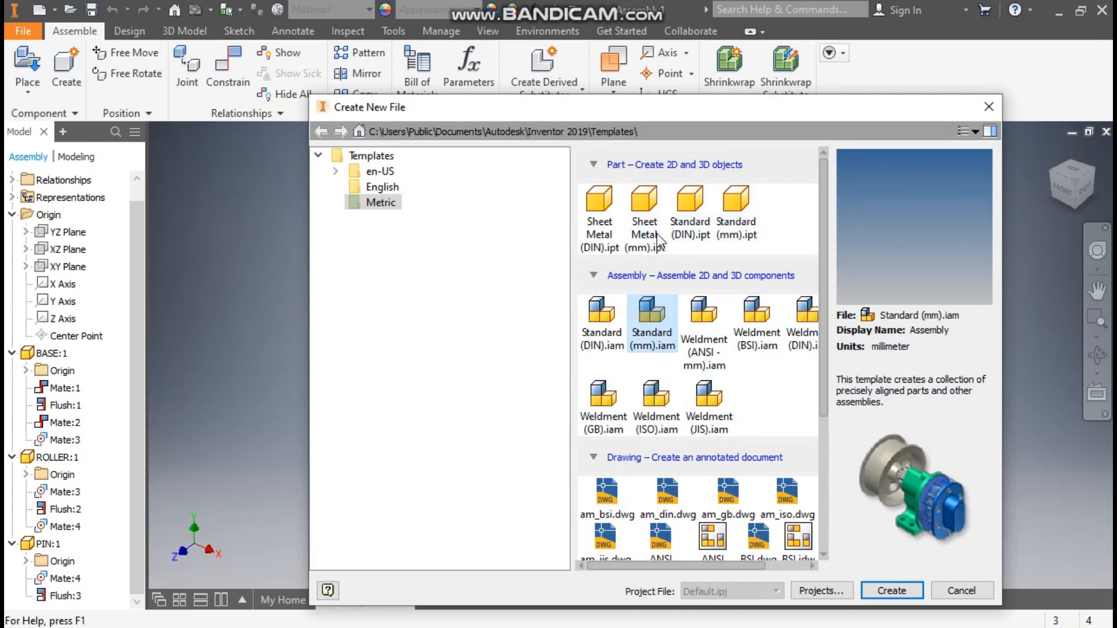
left_click(898, 591)
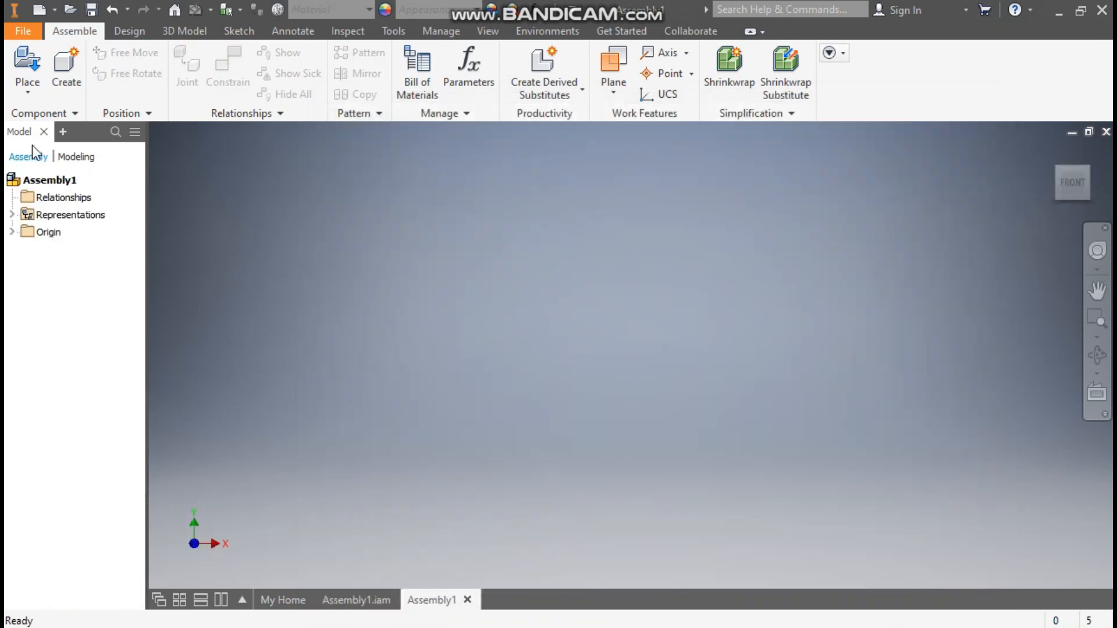
Step: Place one instance of the BASE part from the assy folder in the new assembly
left_click(26, 64)
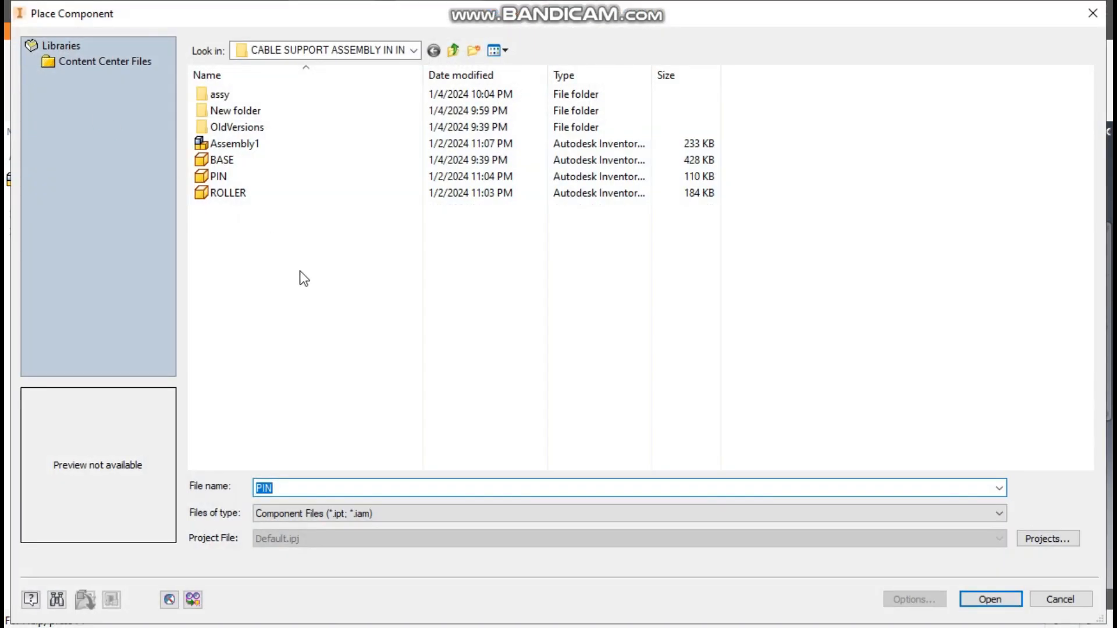
double_click(236, 96)
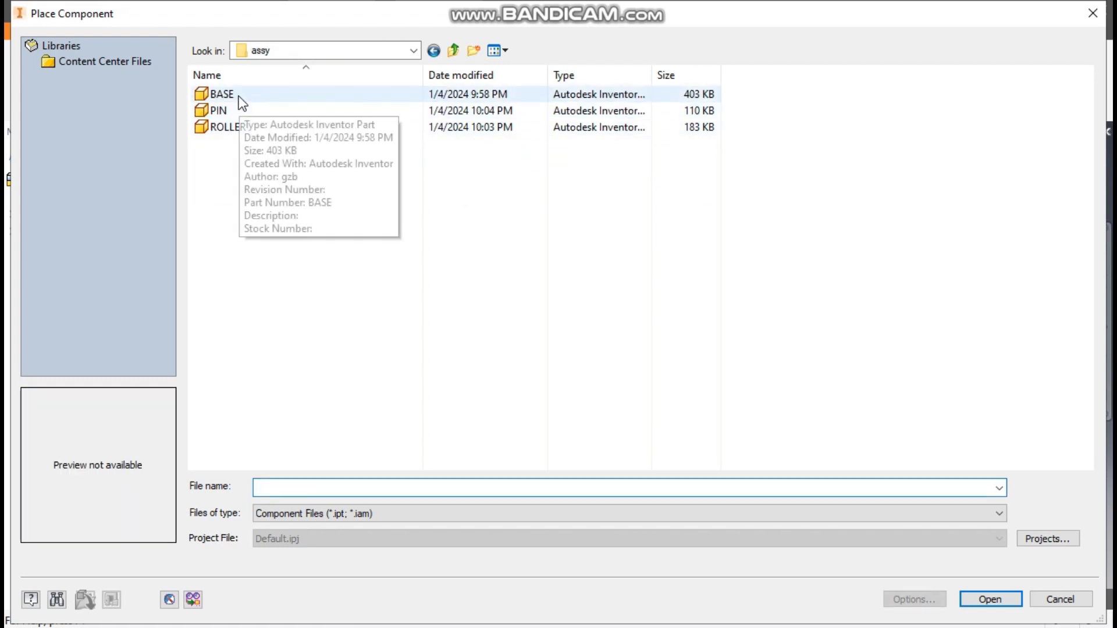
left_click(239, 95)
left_click(988, 599)
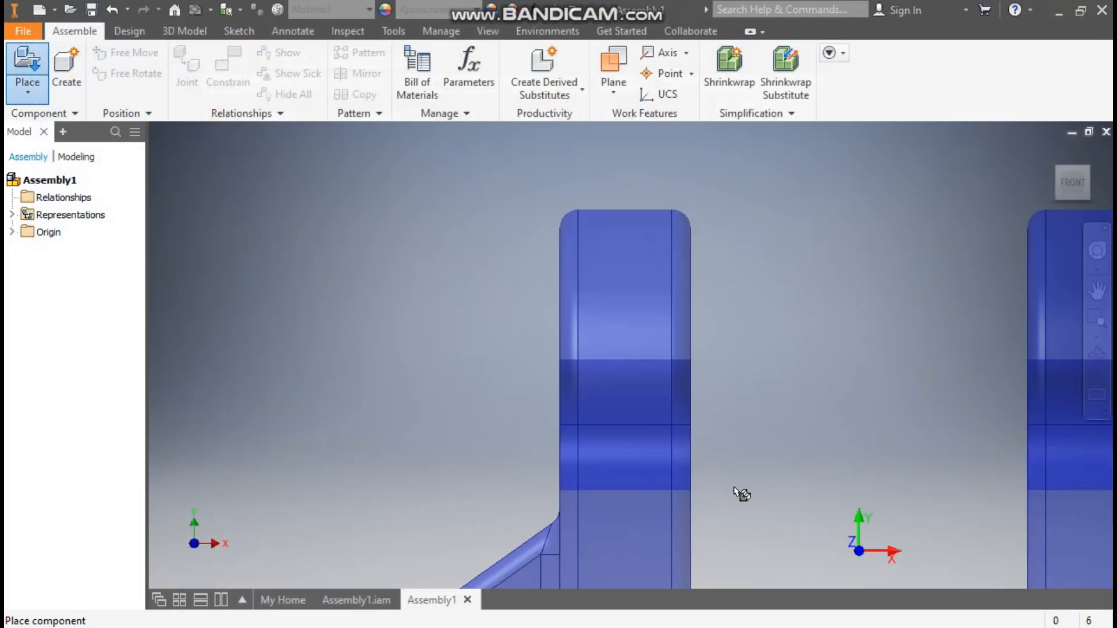
left_click(865, 320)
key("Escape")
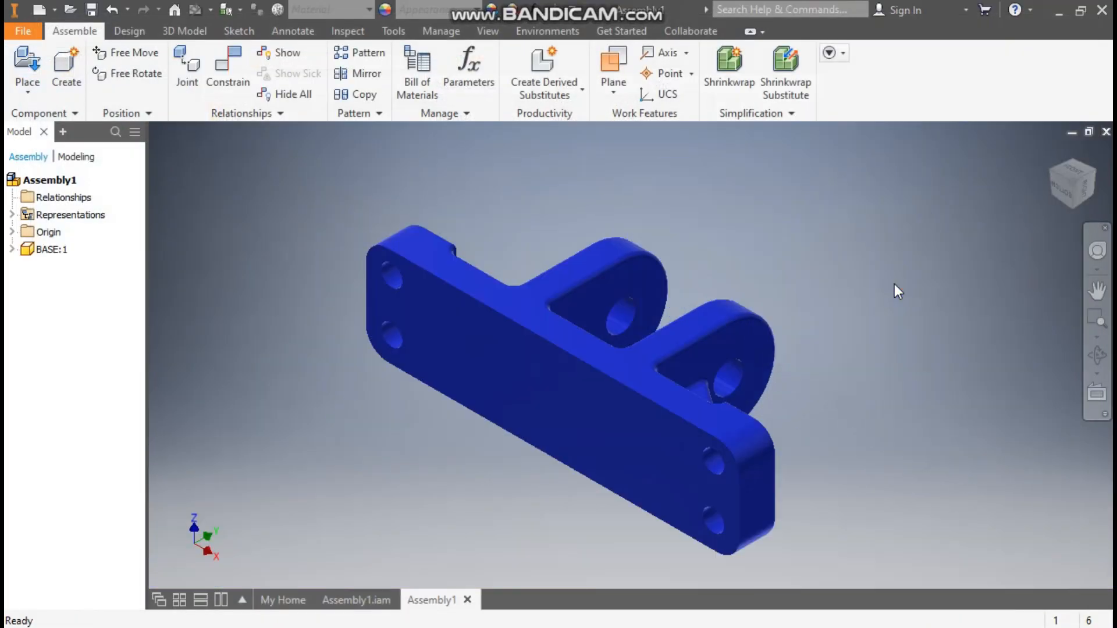
Step: Set the visual style to Shaded with Edges and the lighting style to Grey Room
middle_click_drag(905, 304, 826, 331, "shift")
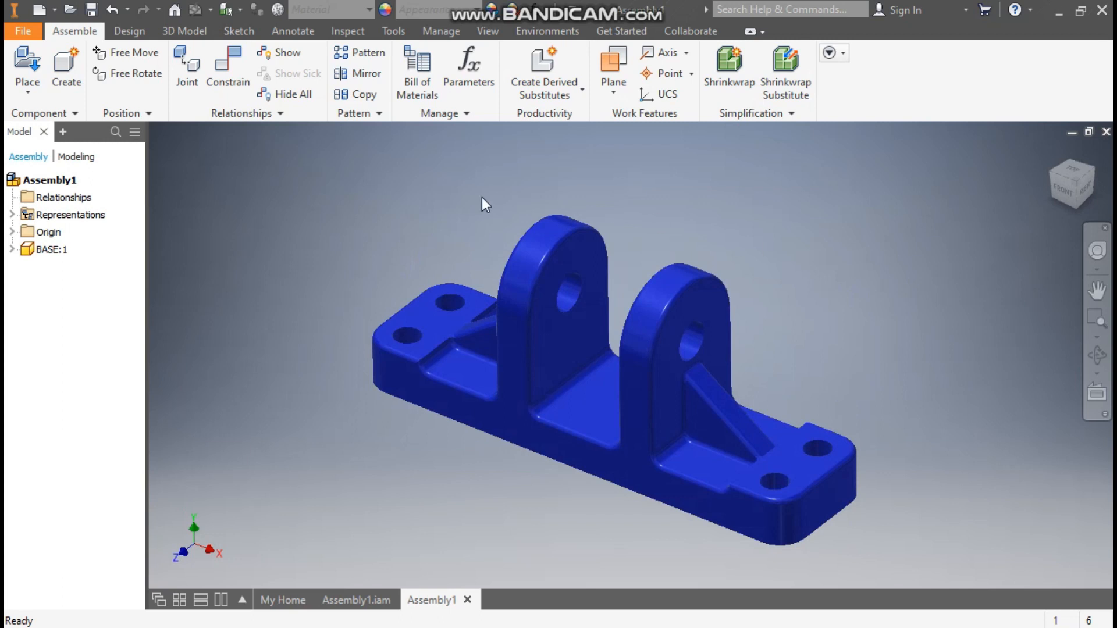
left_click(488, 31)
left_click(204, 85)
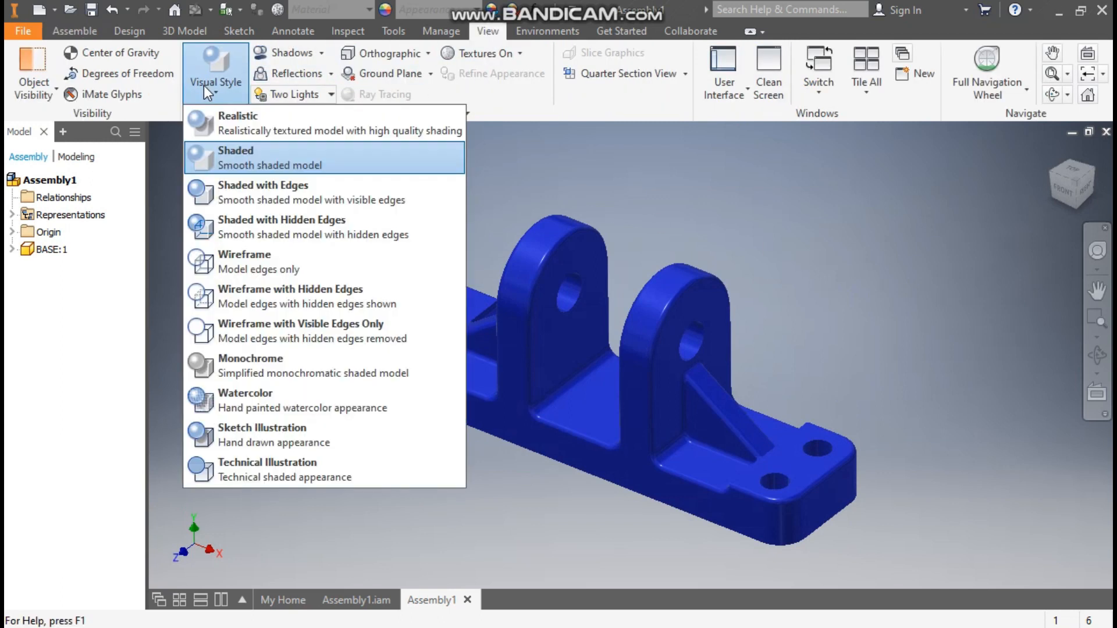
left_click(260, 198)
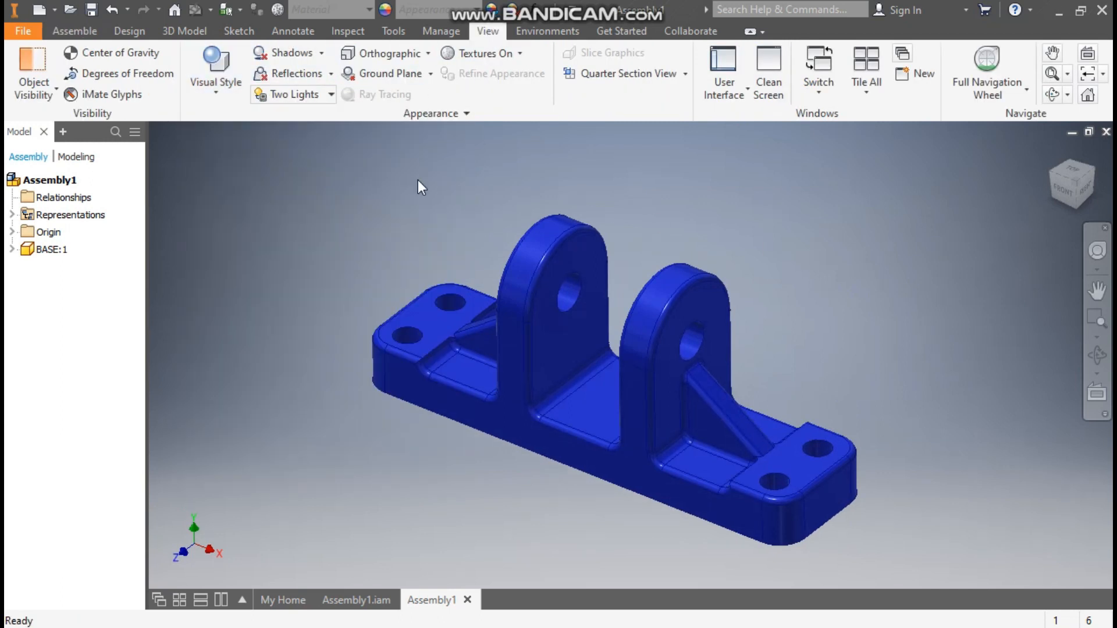
left_click(291, 92)
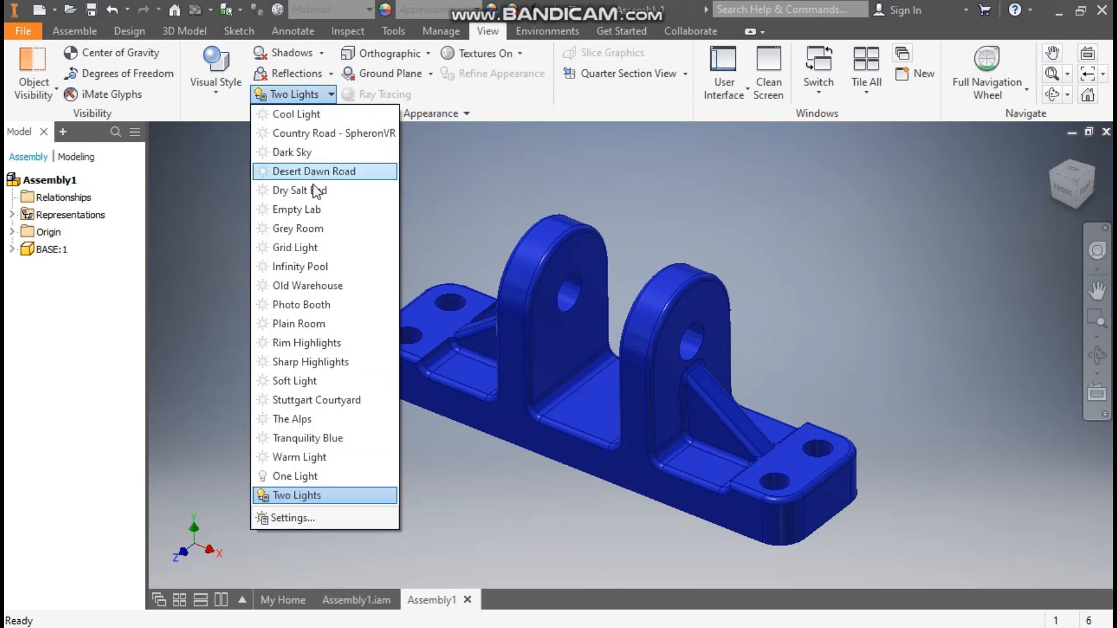
left_click(310, 229)
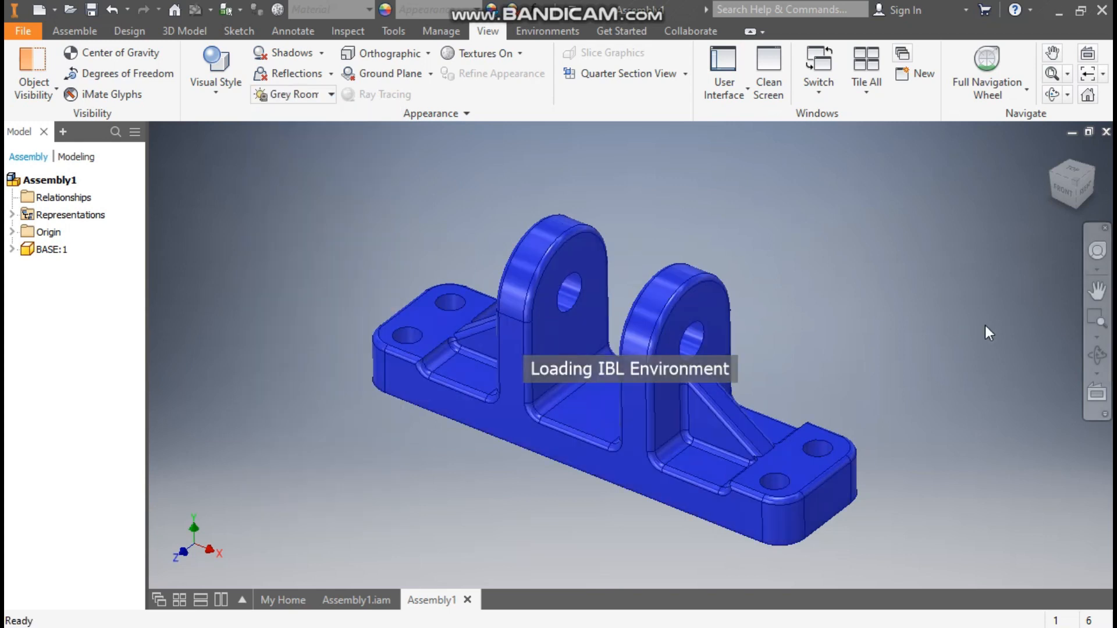
left_click(1076, 186)
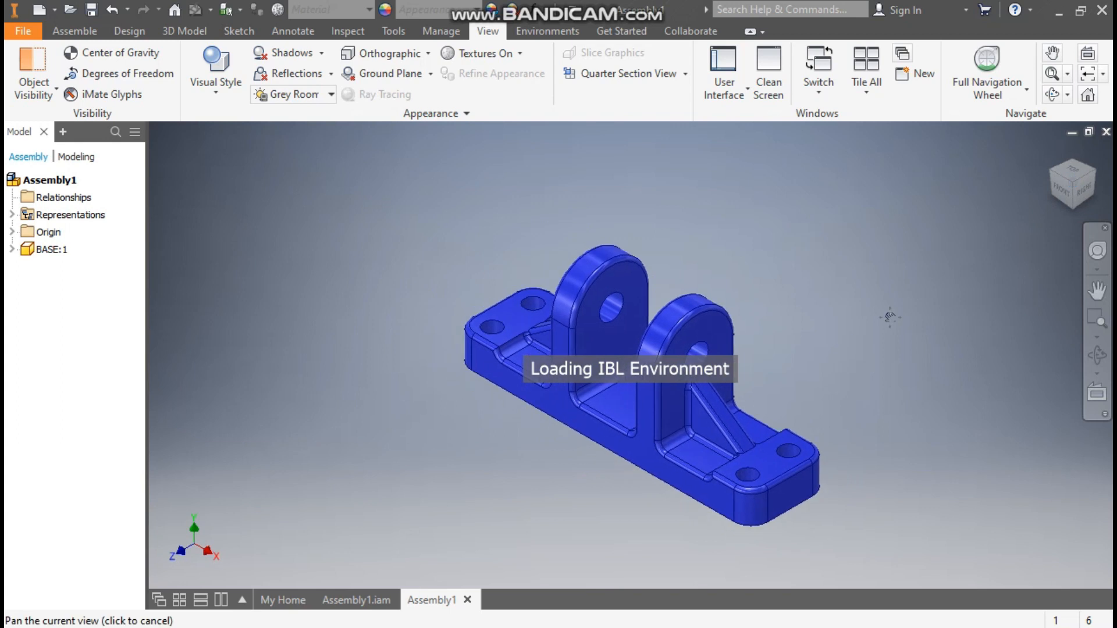
left_click_drag(662, 274, 582, 277)
left_click(487, 240)
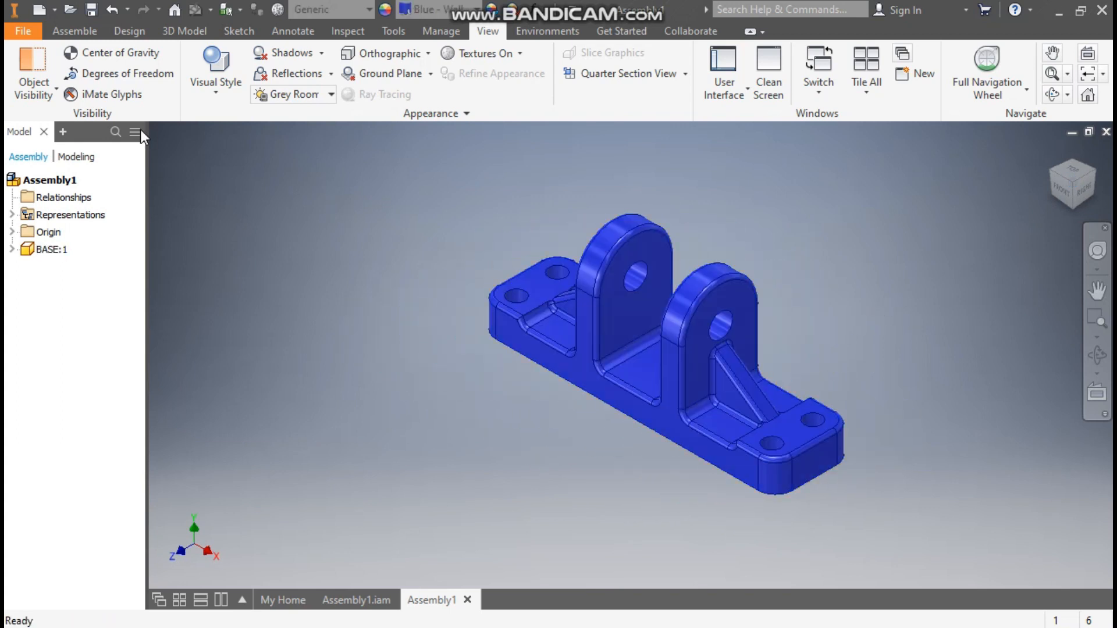
Step: Mate the assembly's YZ origin plane to the base's YZ plane with a 0 mm offset
left_click(82, 30)
left_click(227, 75)
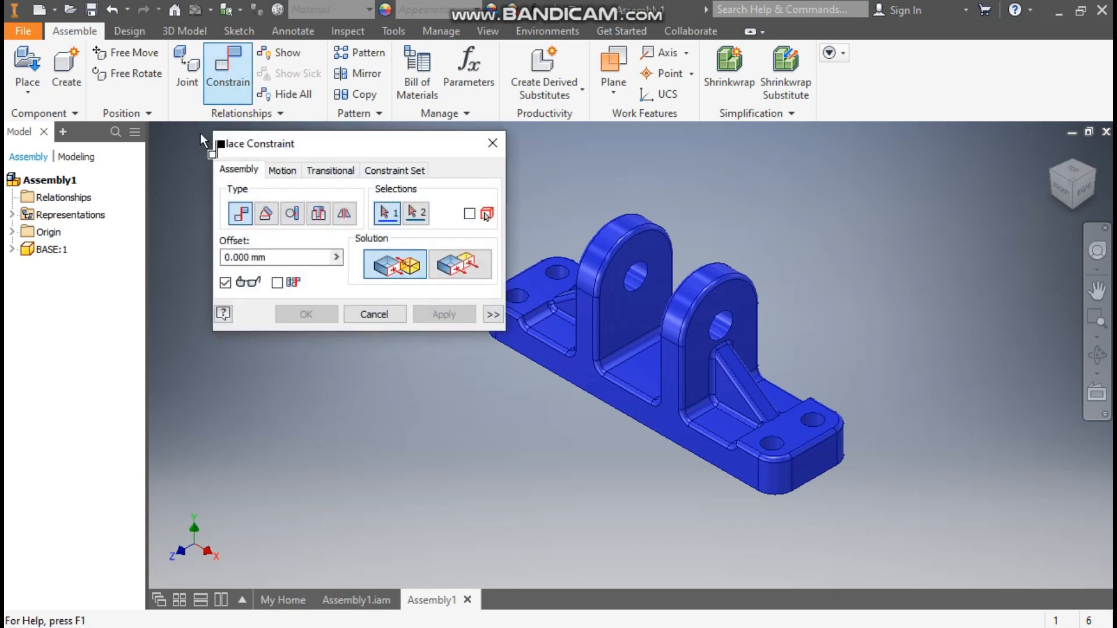
left_click(12, 232)
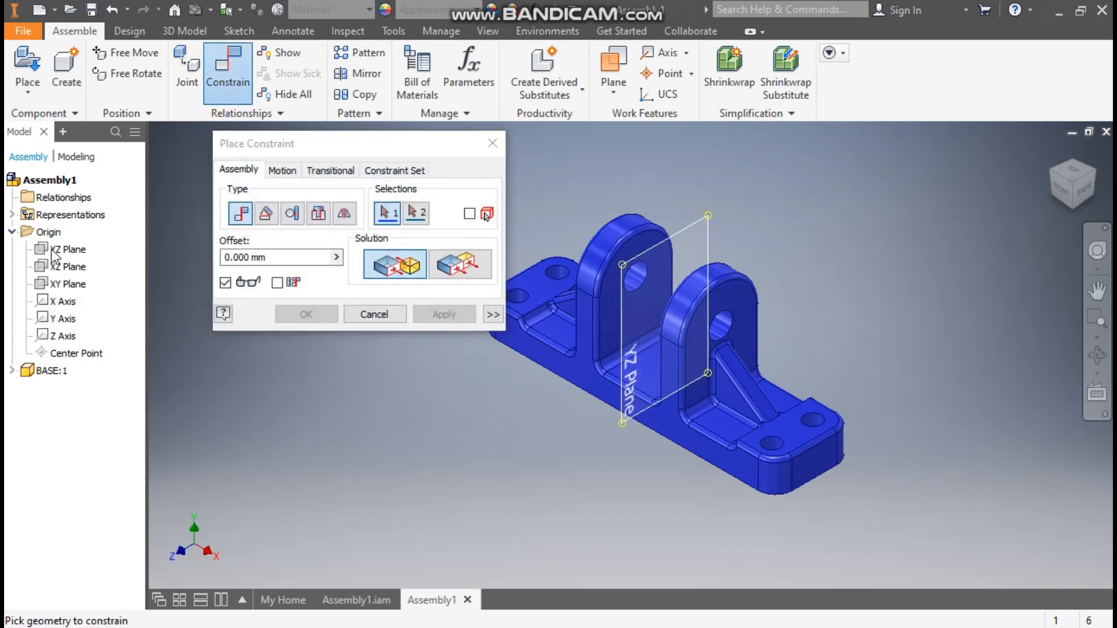
left_click(12, 371)
left_click(25, 388)
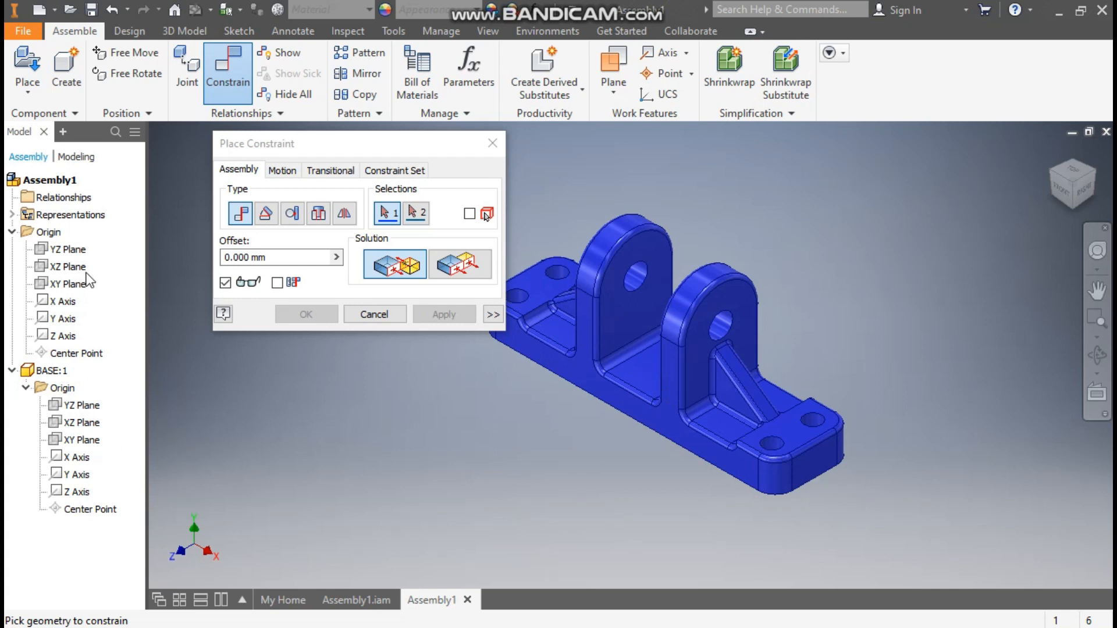
left_click(68, 251)
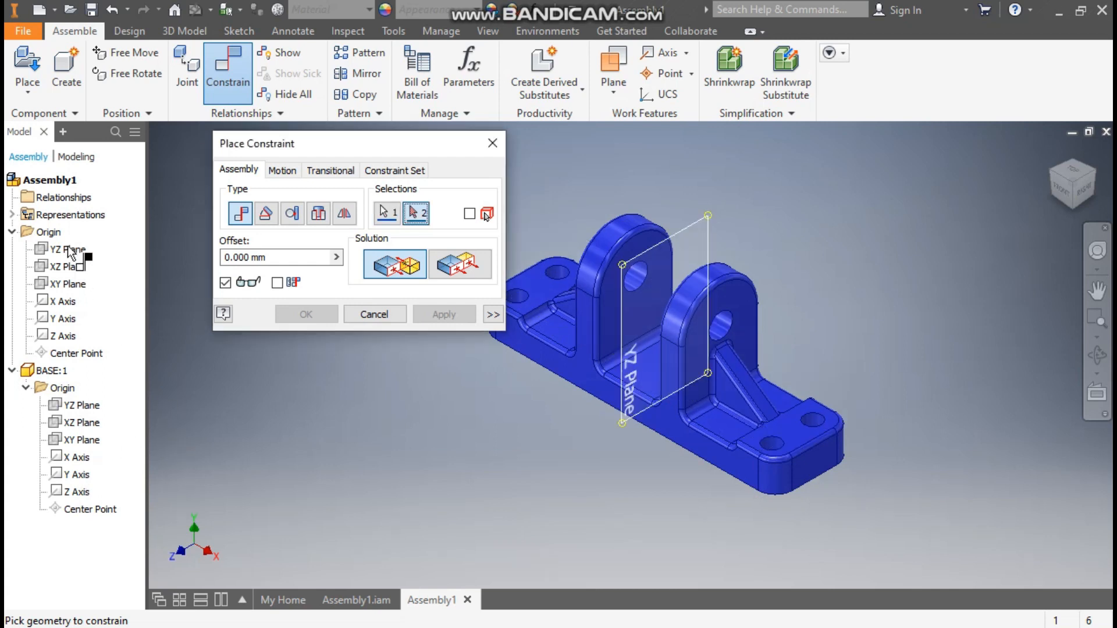
left_click(81, 407)
left_click(443, 314)
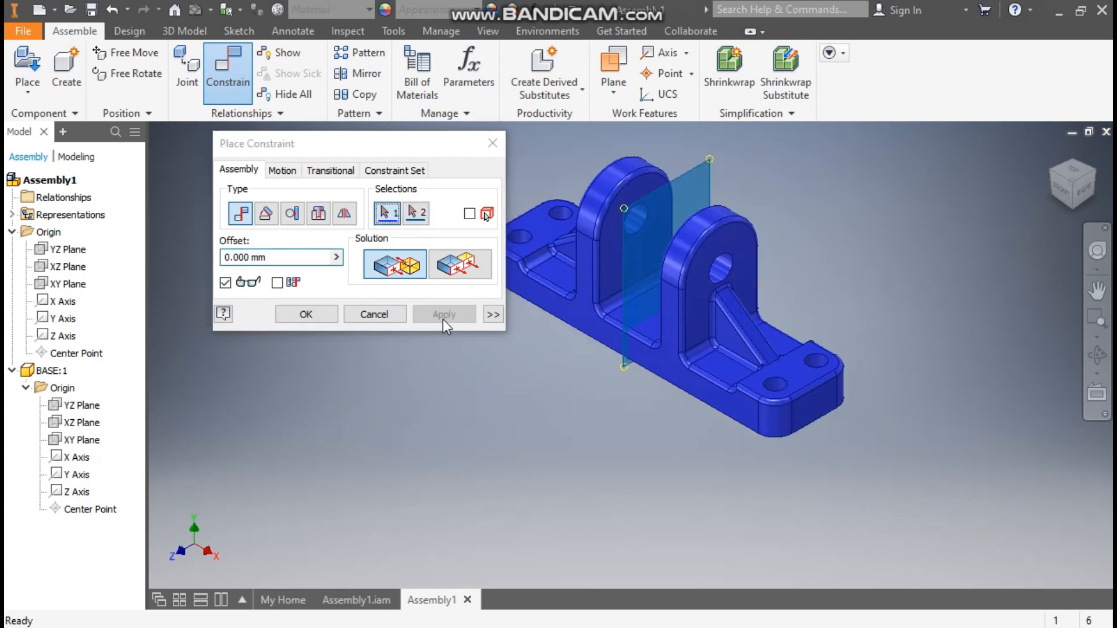
Step: Constrain the assembly's XZ origin plane flush with the base's XZ plane at 0 mm offset
left_click(77, 269)
left_click(88, 425)
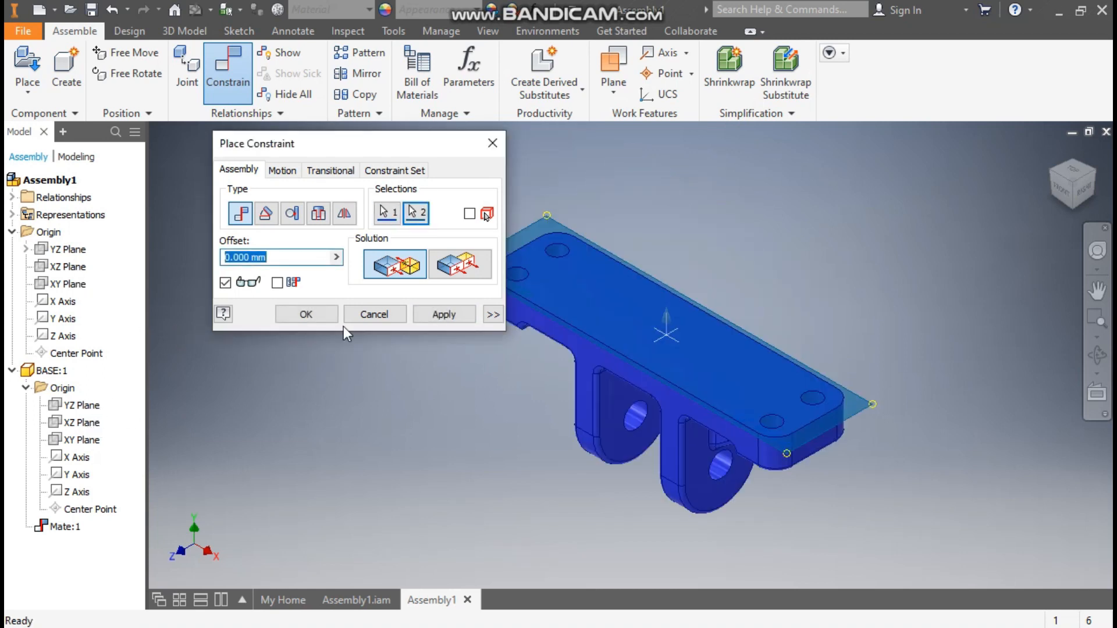
left_click(455, 274)
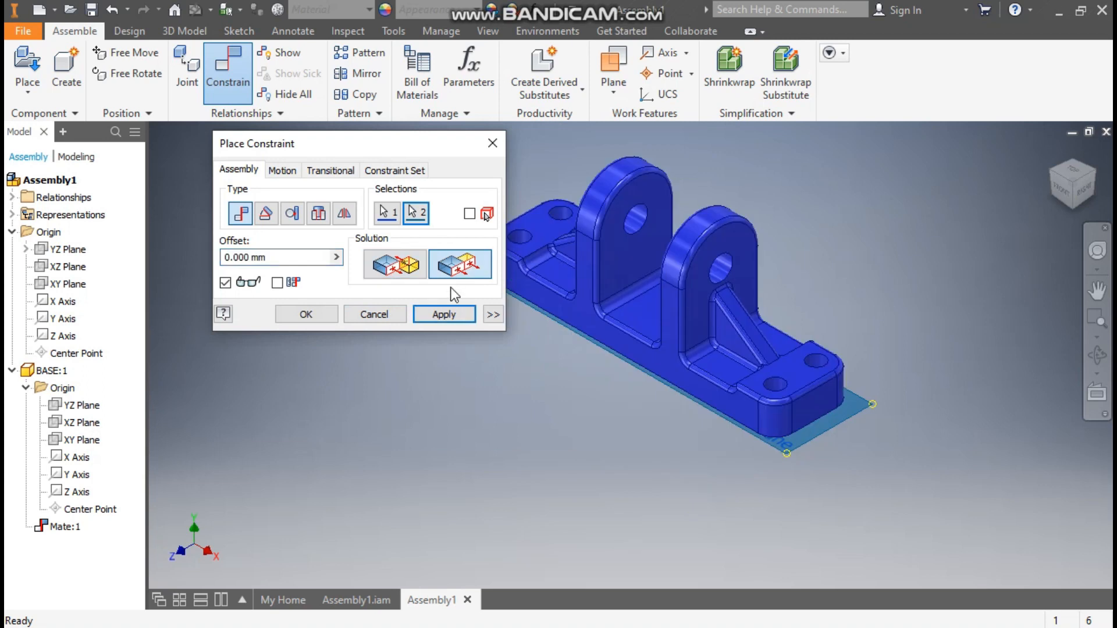
left_click(448, 314)
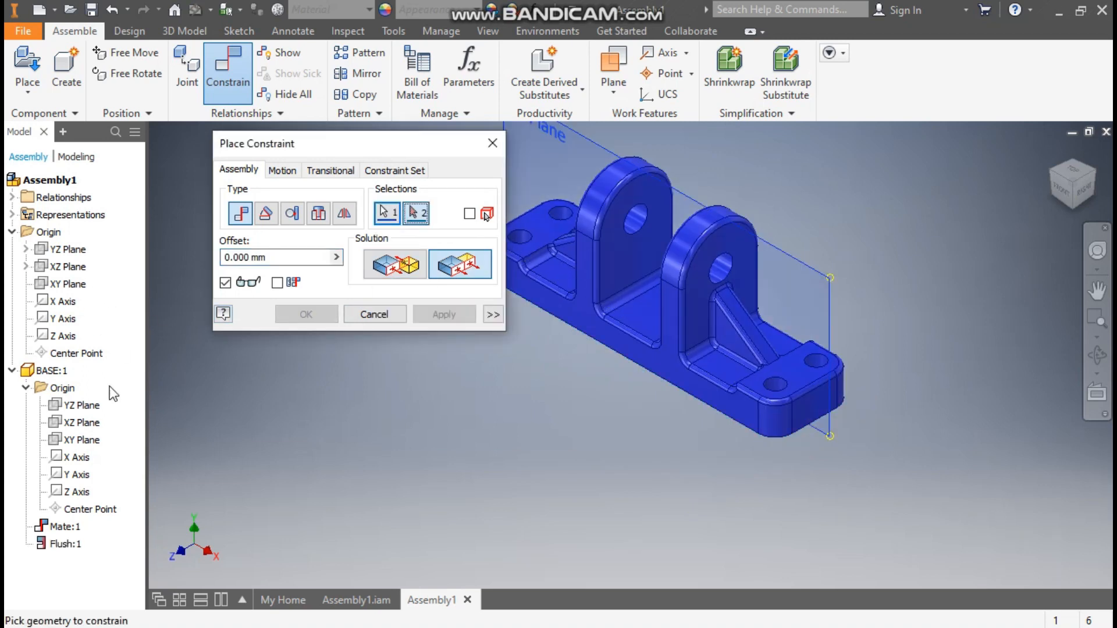
Step: Mate the assembly's XY origin plane to the base's XY plane with a 0 mm offset
left_click(80, 442)
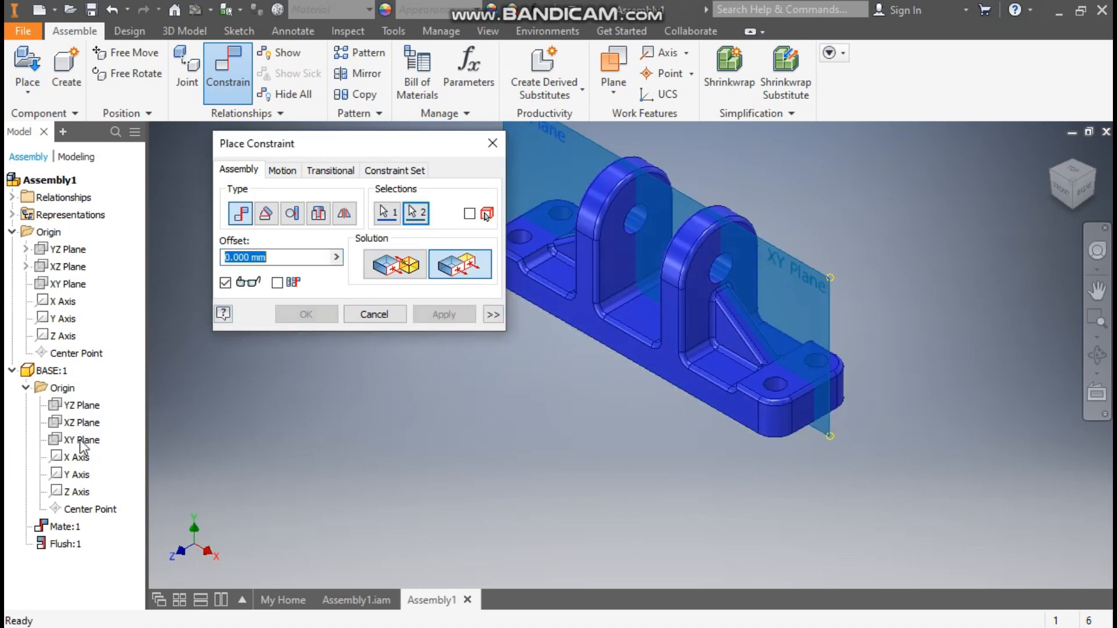
left_click(396, 273)
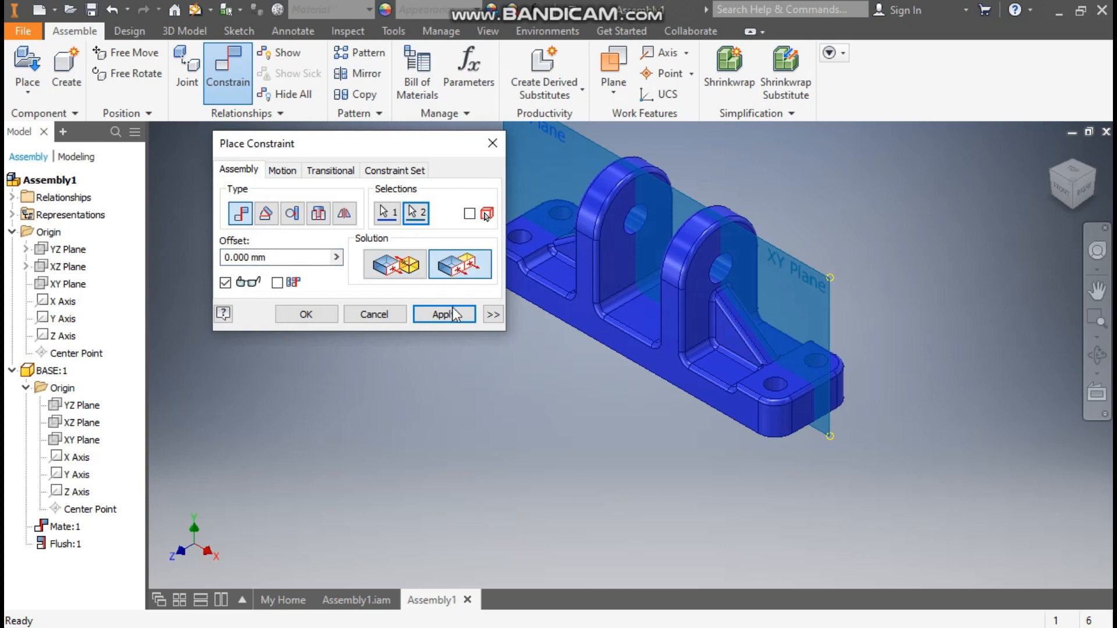
left_click(451, 312)
left_click(456, 221)
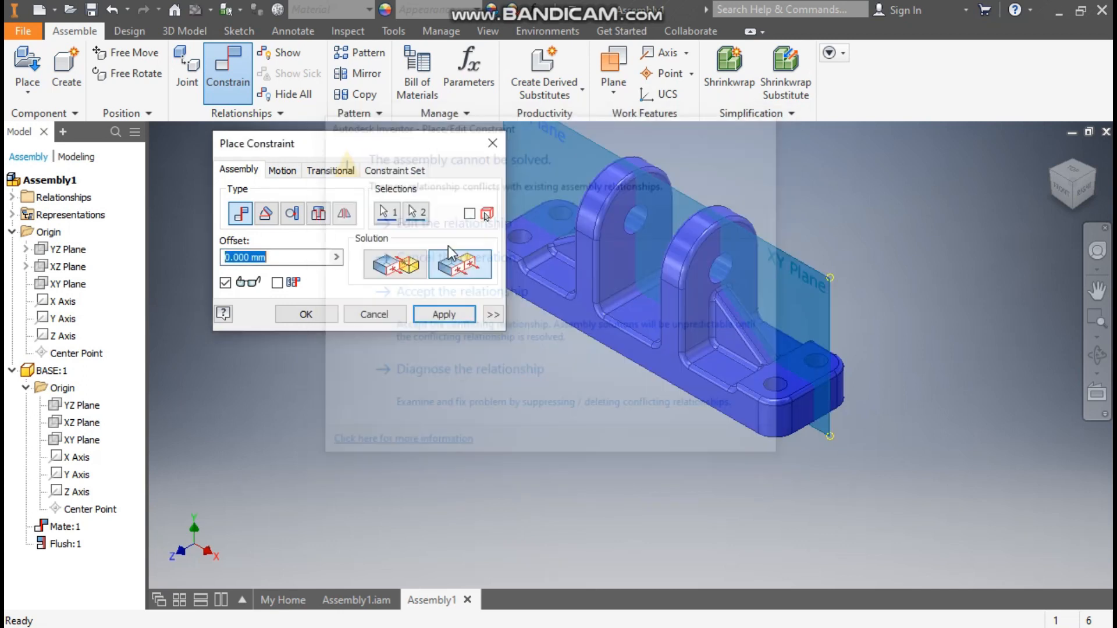
left_click(405, 272)
left_click(460, 313)
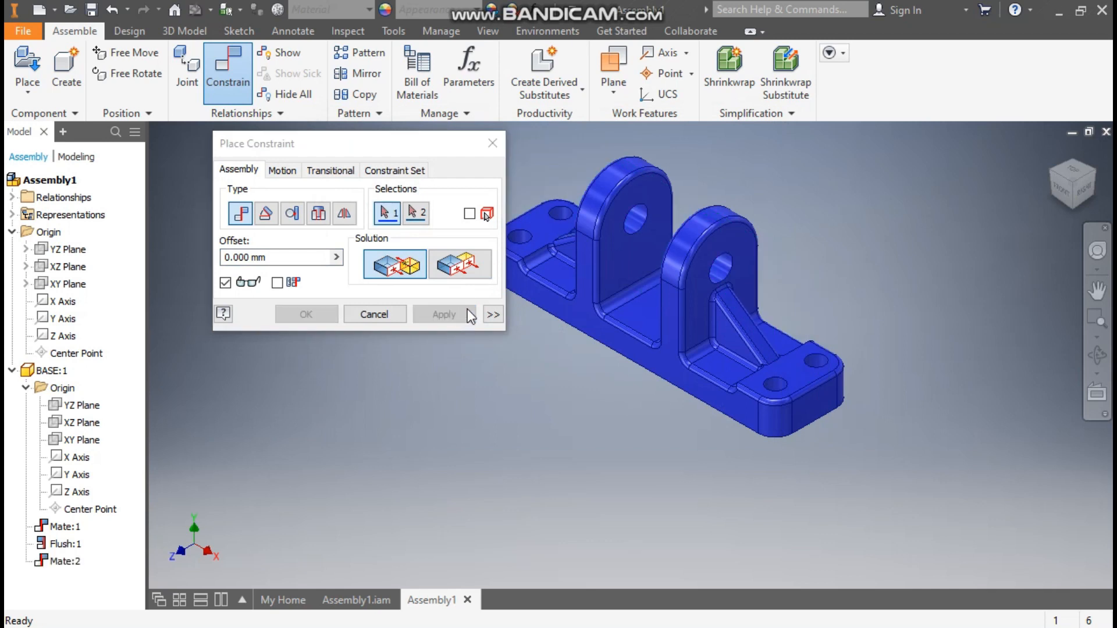
left_click(493, 144)
Step: Try to move the base freely to check whether its constraints hold it in place
middle_click_drag(547, 190, 507, 213)
scroll(526, 242, "down", 1)
left_click(664, 292)
left_click_drag(664, 291, 707, 264)
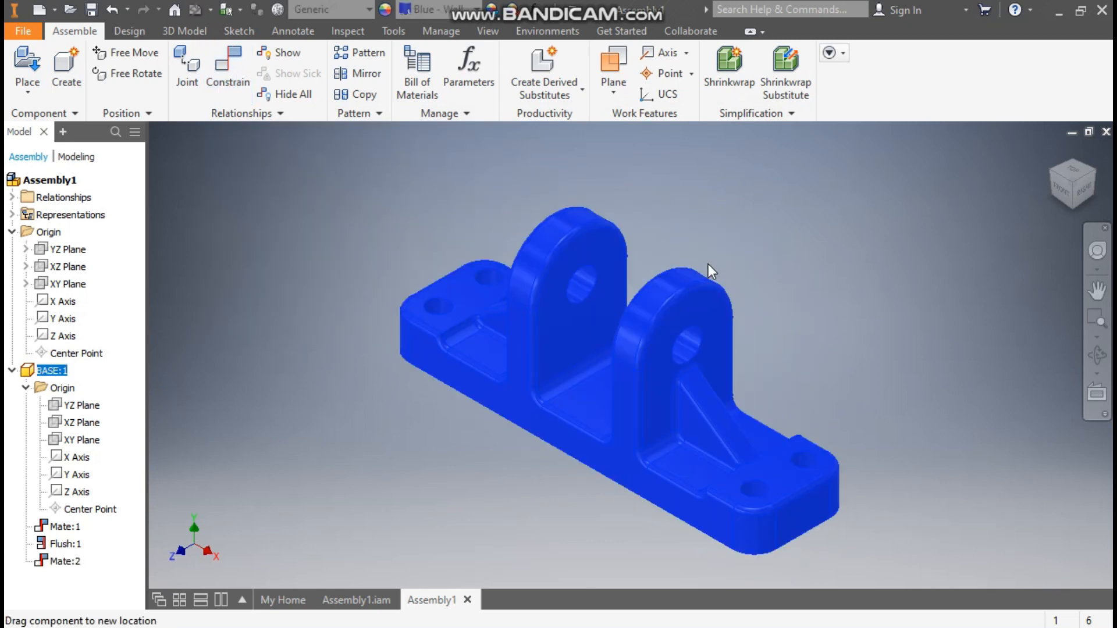
left_click_drag(561, 239, 643, 219)
left_click(762, 215)
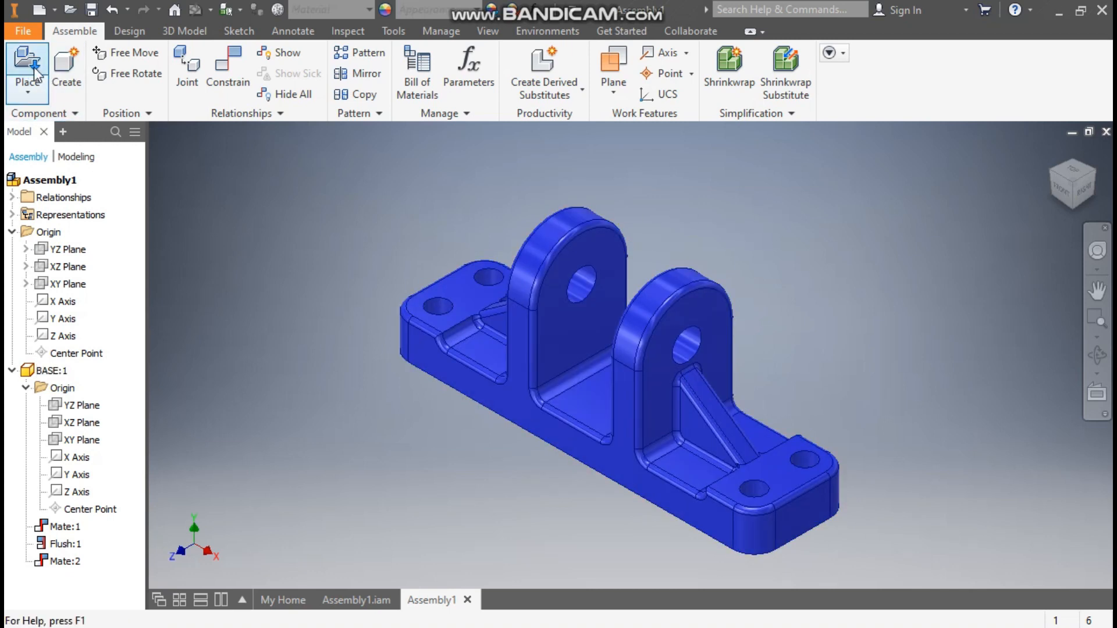
Step: Place one instance of the ROLLER part from the assy folder beside the base
left_click(30, 64)
left_click(227, 127)
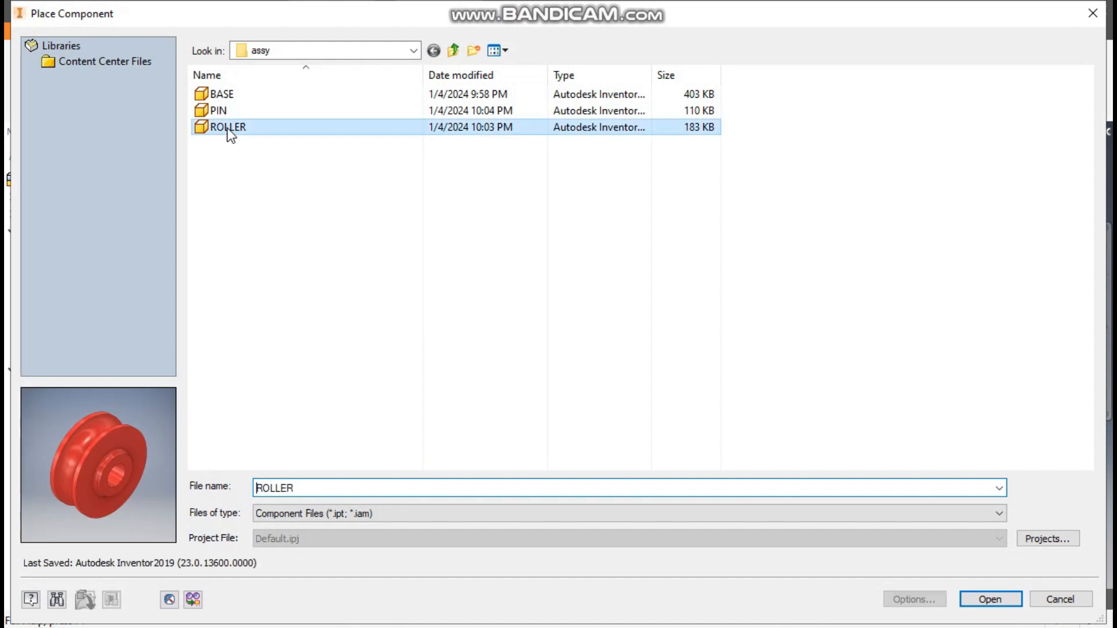
left_click(965, 598)
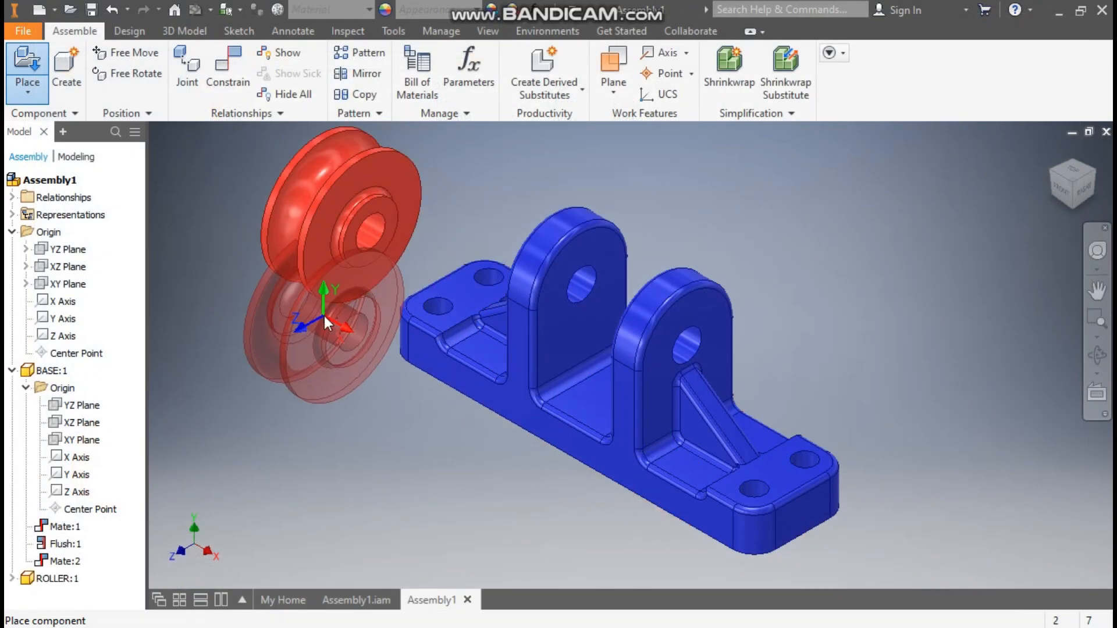
key("Escape")
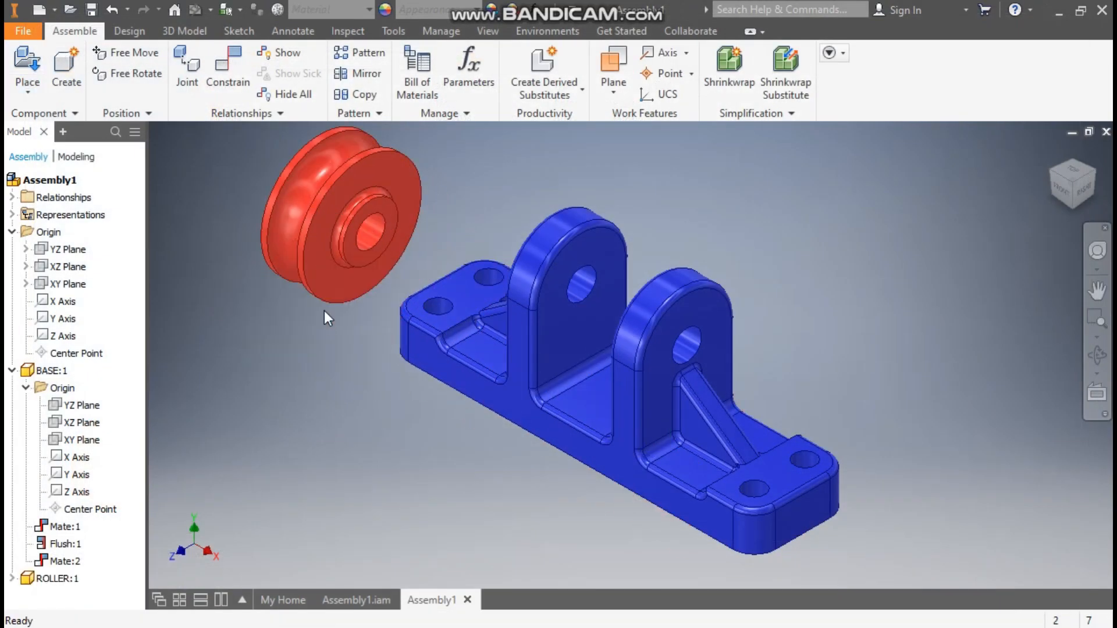
Step: Mate the roller's bore axis to the base's hole axis with the aligned solution and 0 mm offset, and slide the roller clear of the base
left_click(221, 69)
left_click(705, 296)
middle_click_drag(750, 328, 919, 332)
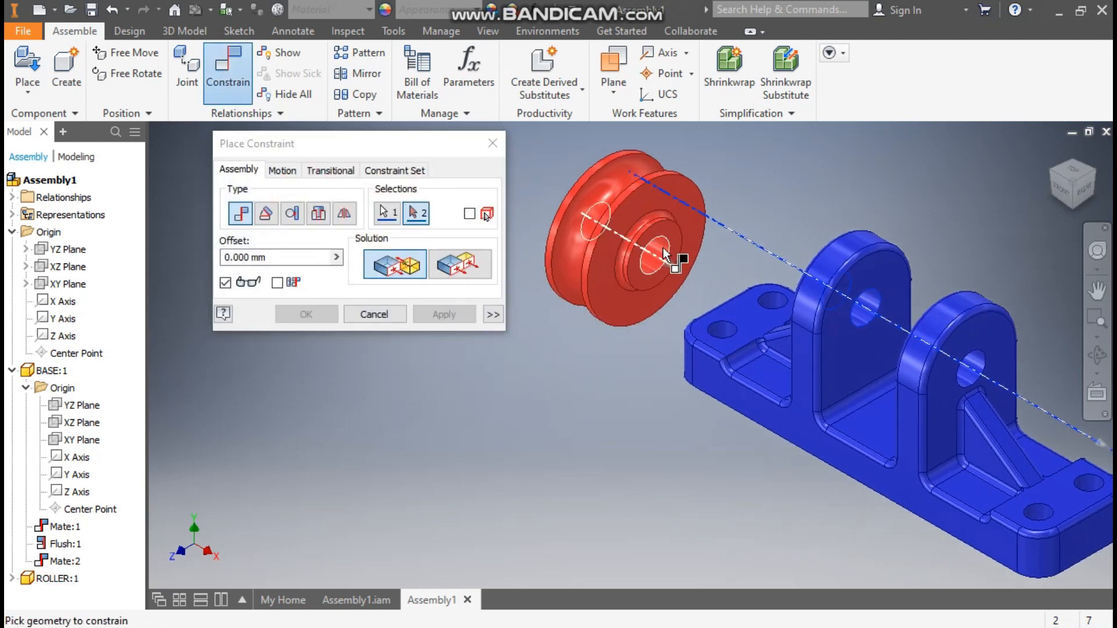
left_click(663, 248)
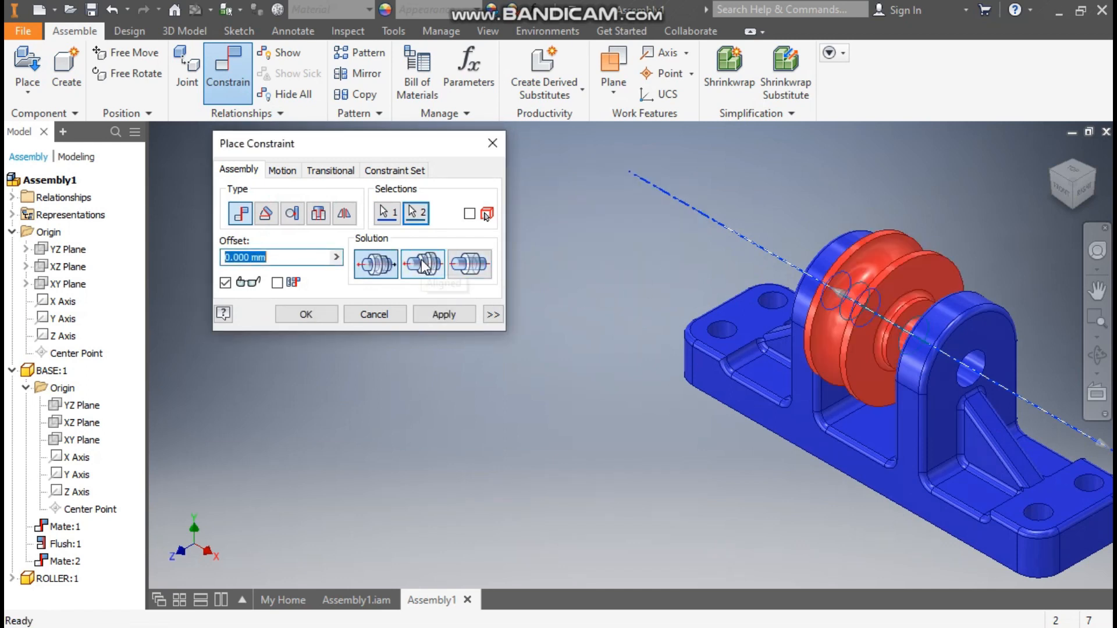
left_click(422, 263)
left_click(442, 312)
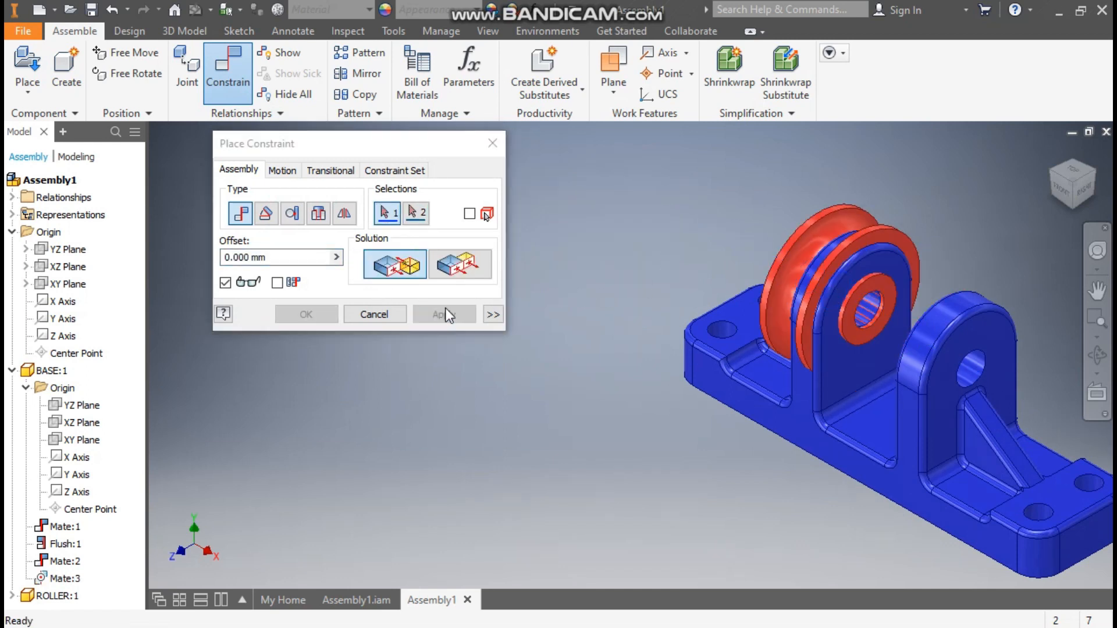
left_click(492, 143)
left_click(839, 218)
left_click_drag(839, 218, 698, 201)
left_click(566, 254)
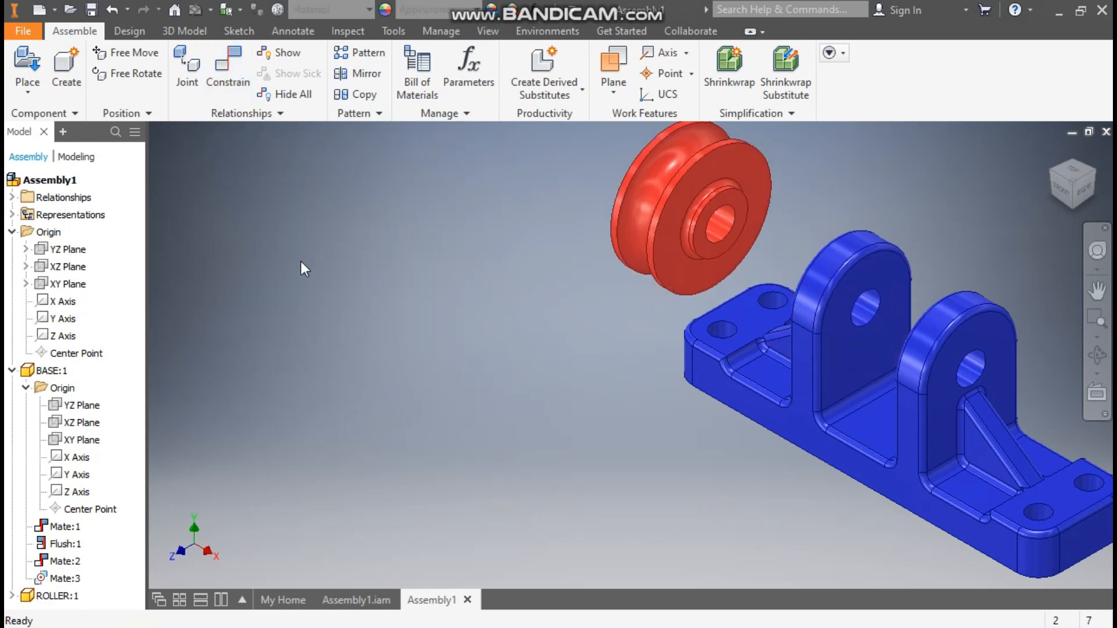
Step: Constrain the assembly's YZ origin plane flush with the roller's YZ plane at 0 mm offset to centre the roller between the lugs
left_click(222, 71)
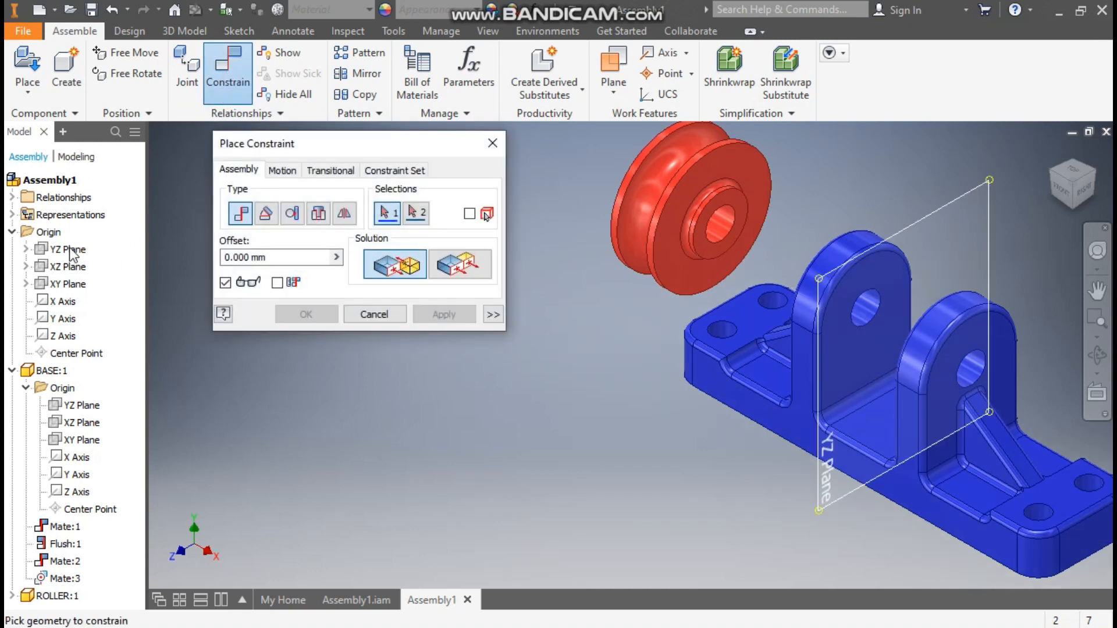
left_click(71, 254)
left_click(12, 232)
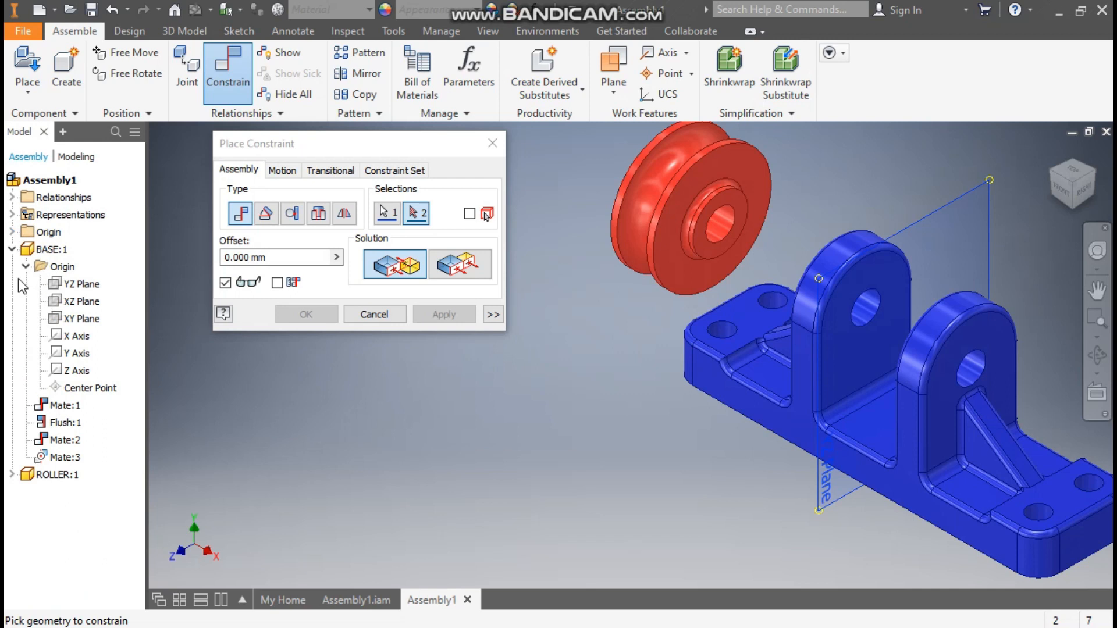
left_click(11, 249)
left_click(12, 267)
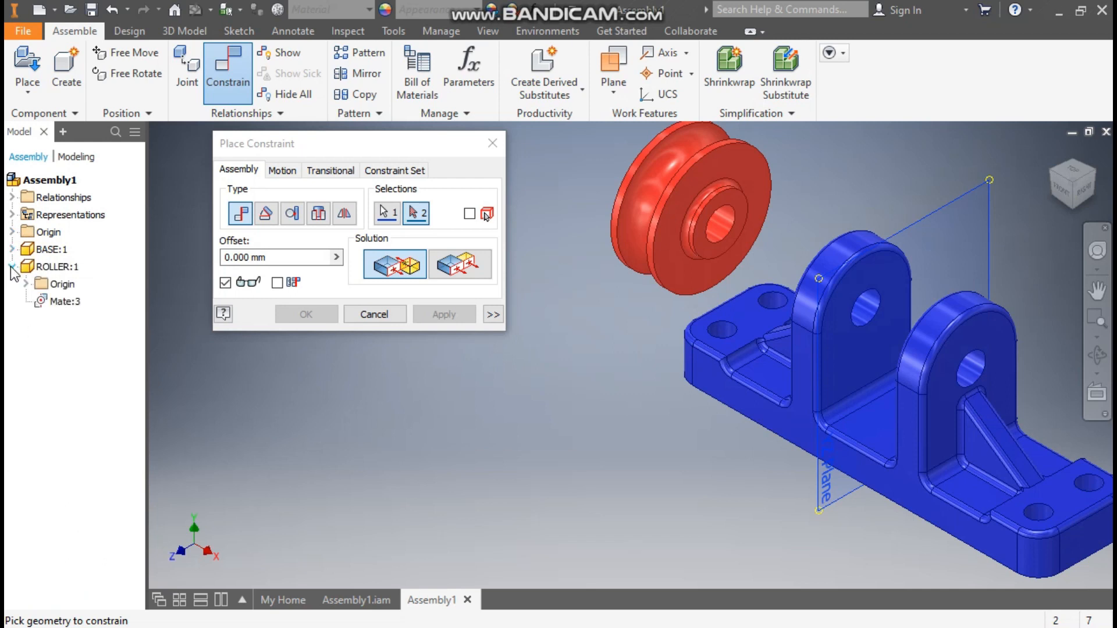
left_click(26, 284)
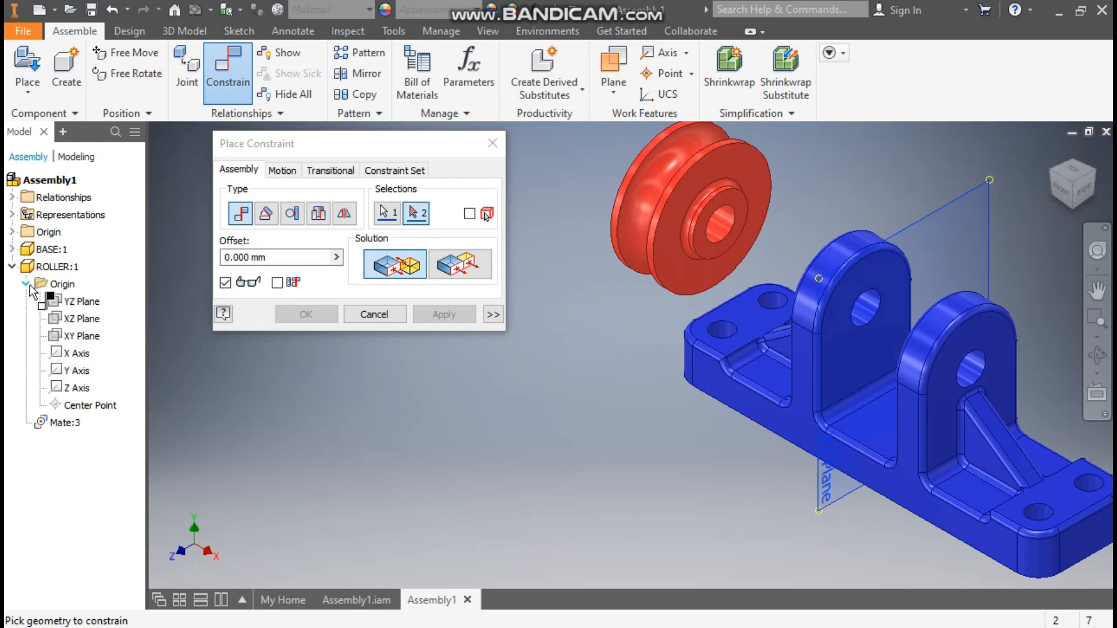
left_click(76, 301)
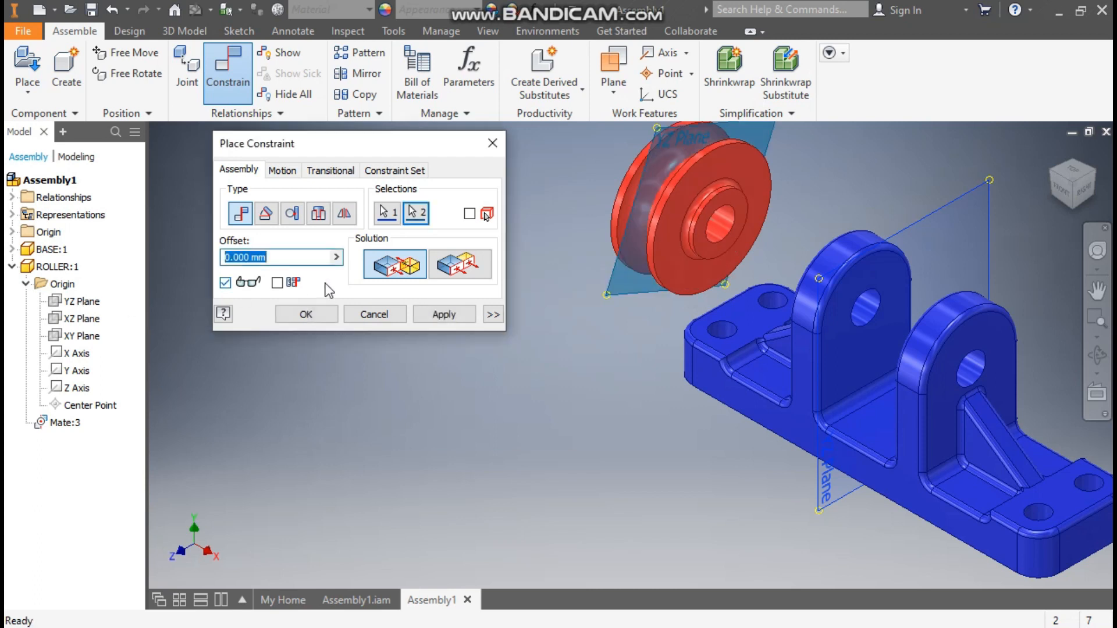
left_click(457, 263)
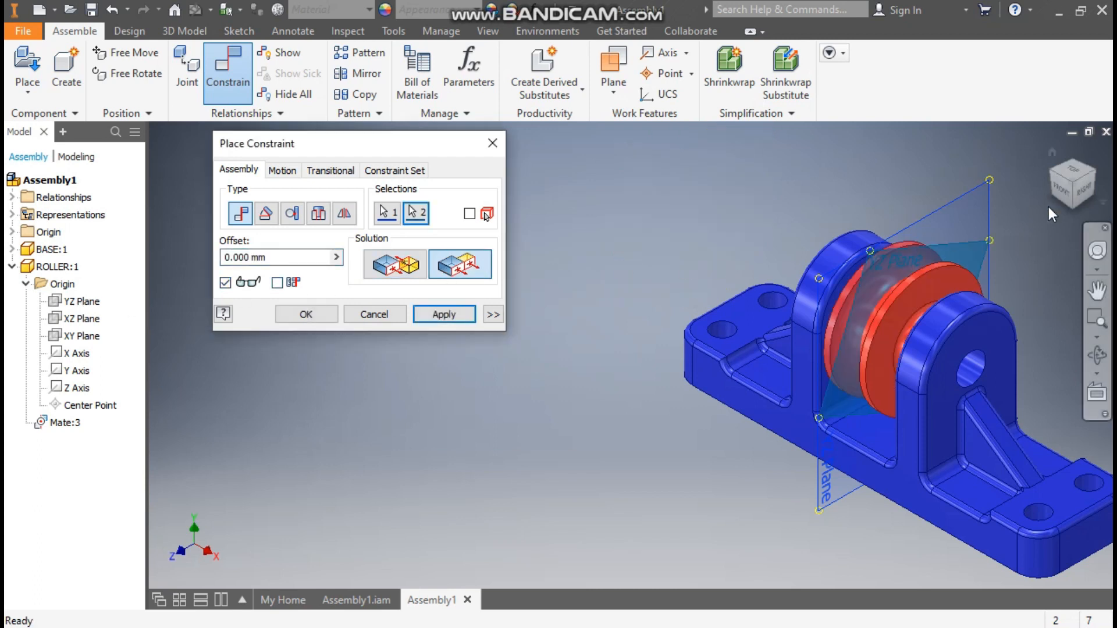
left_click(1059, 193)
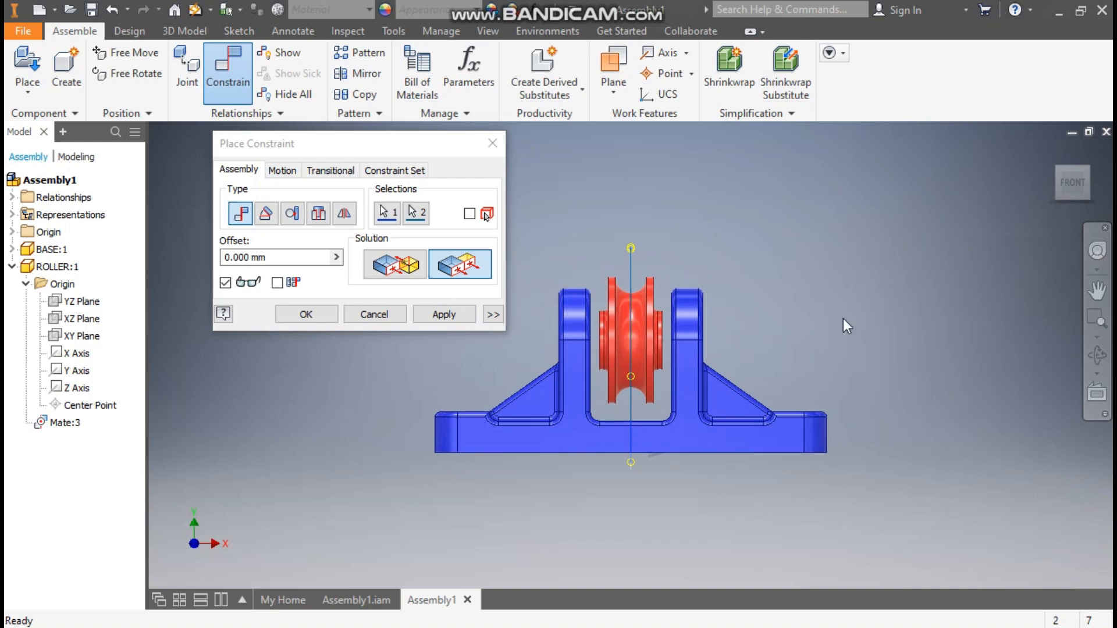
left_click(433, 314)
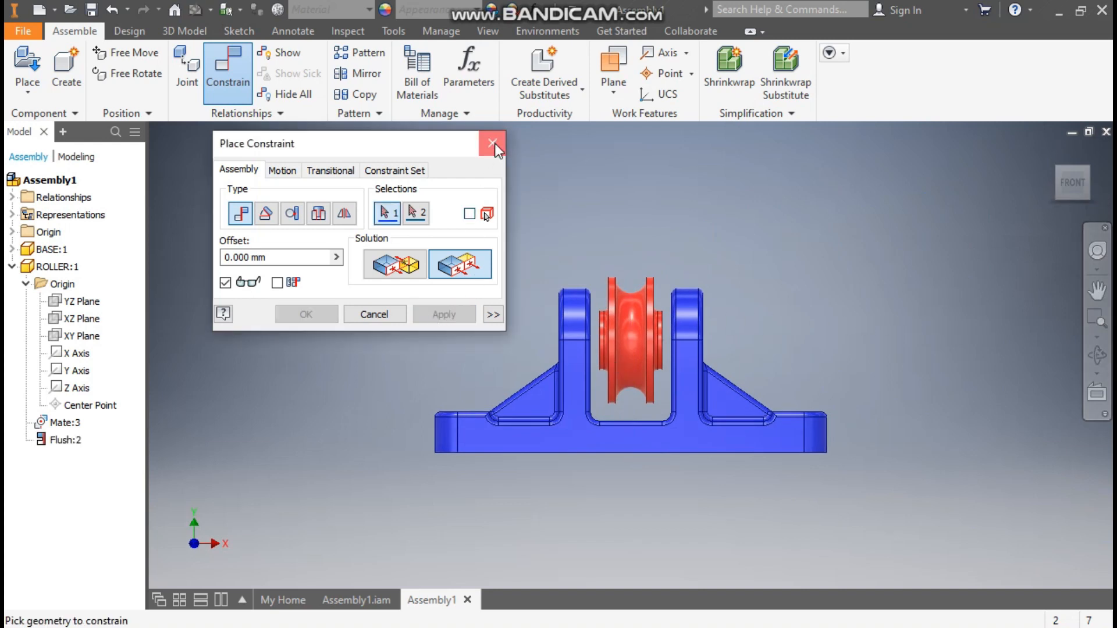
left_click(493, 143)
left_click(639, 355)
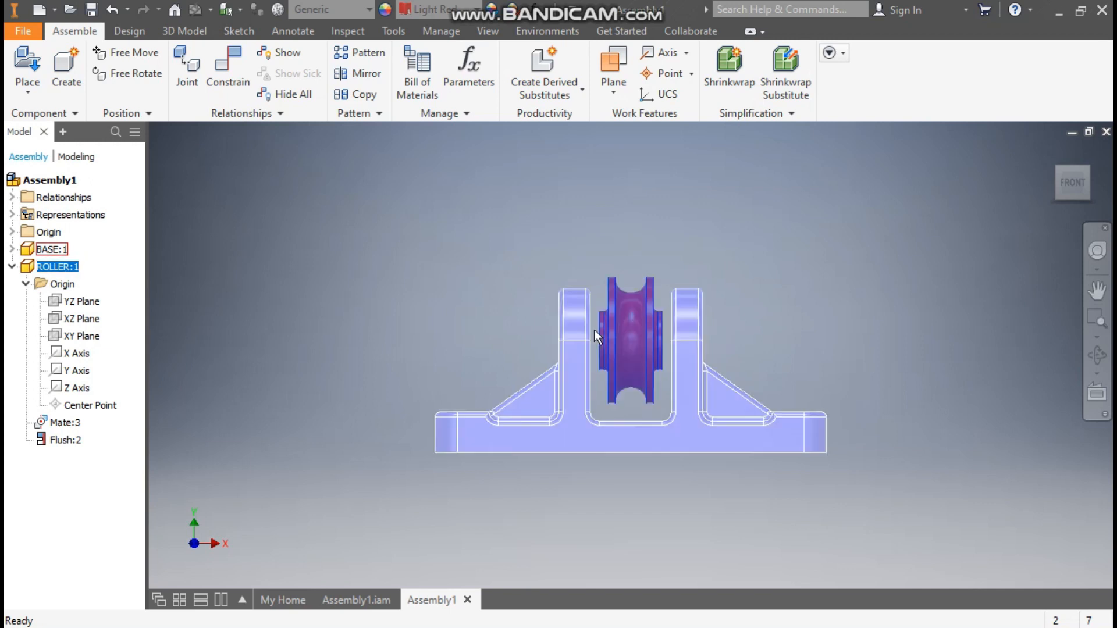
Step: Place one instance of the PIN part from the assy folder beside the base
left_click(1085, 168)
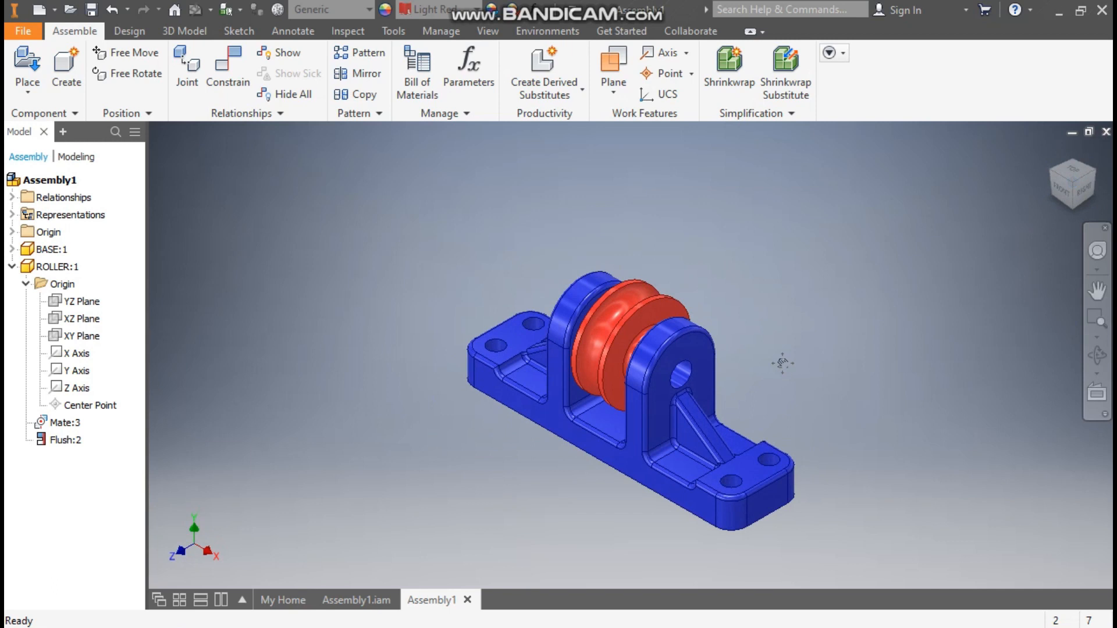
scroll(780, 361, "down", 3)
middle_click_drag(780, 361, 859, 337)
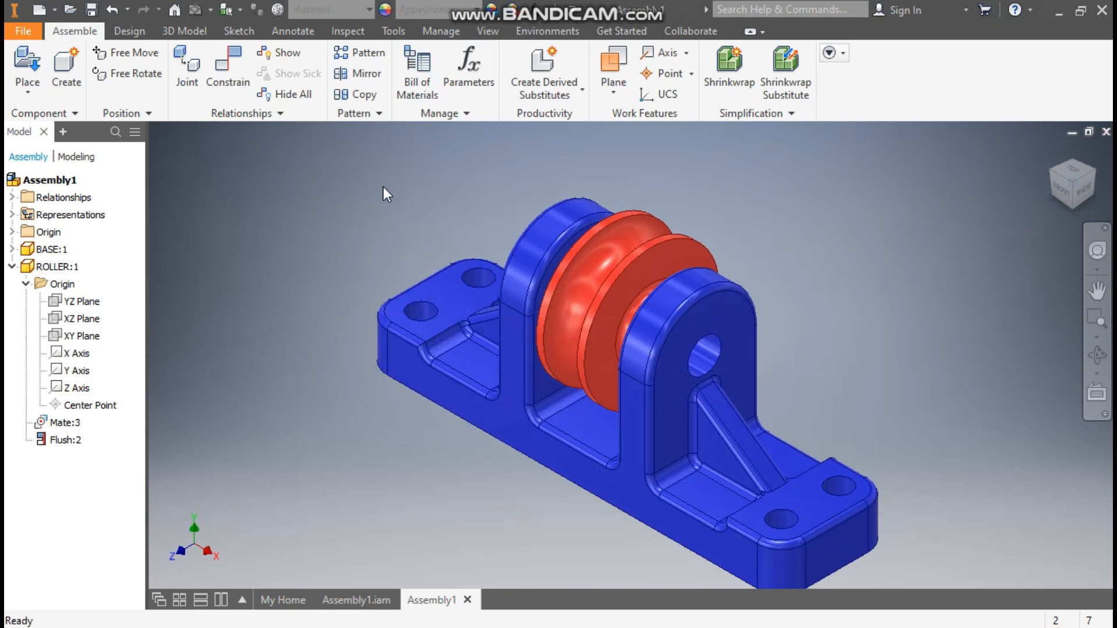
left_click(31, 52)
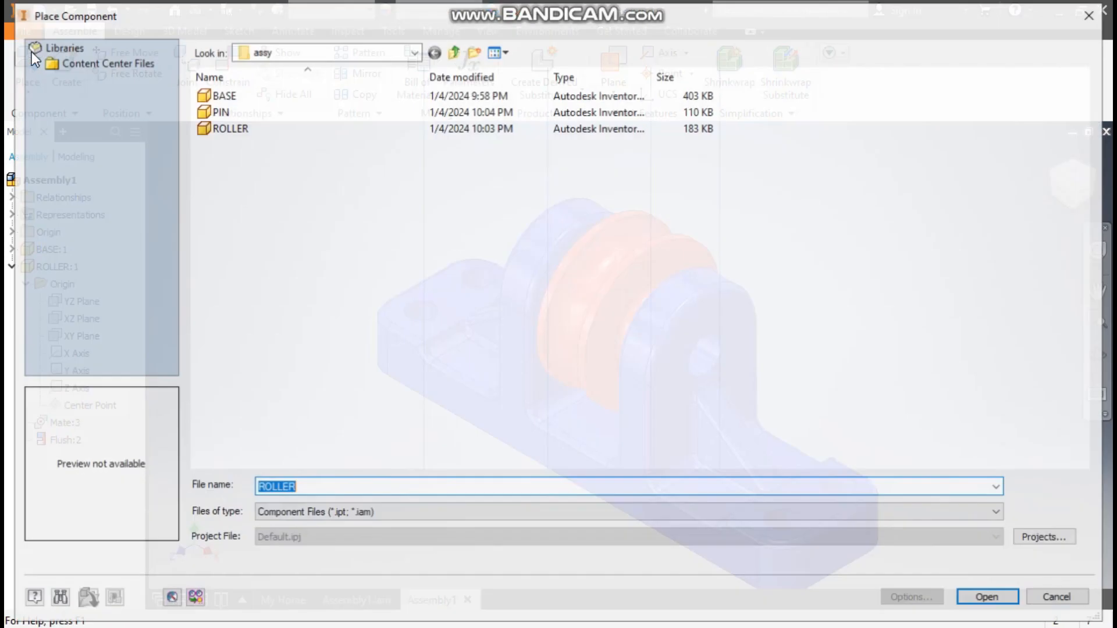
left_click(244, 111)
left_click(988, 600)
left_click(599, 366)
key("Escape")
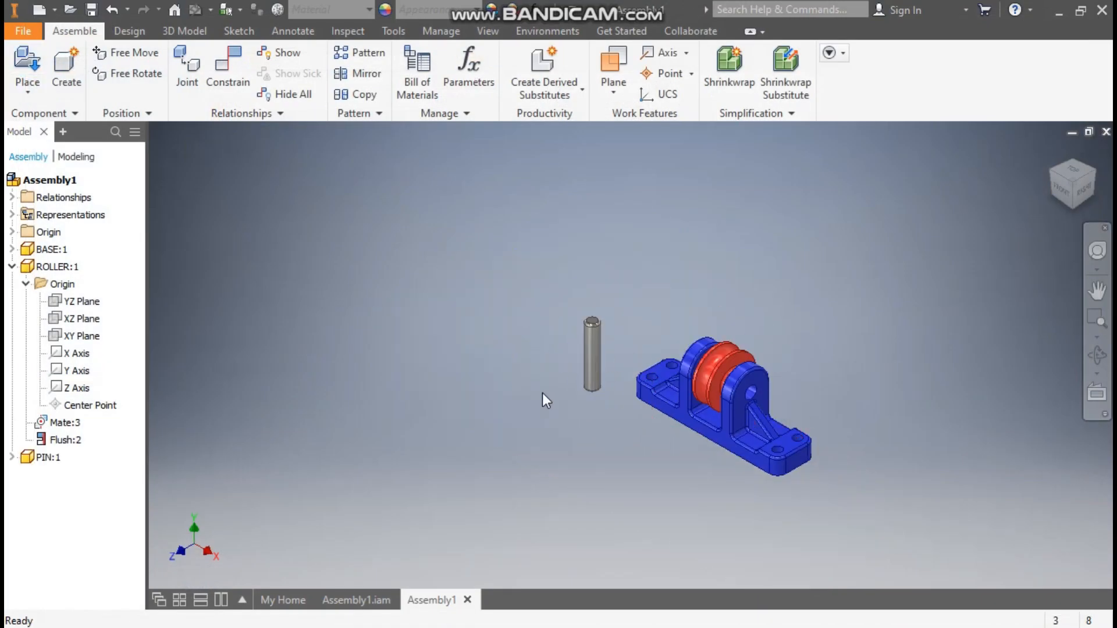
Step: Mate the pin's axis to the base's hole axis with the aligned solution and 0 mm offset
scroll(746, 400, "up", 2)
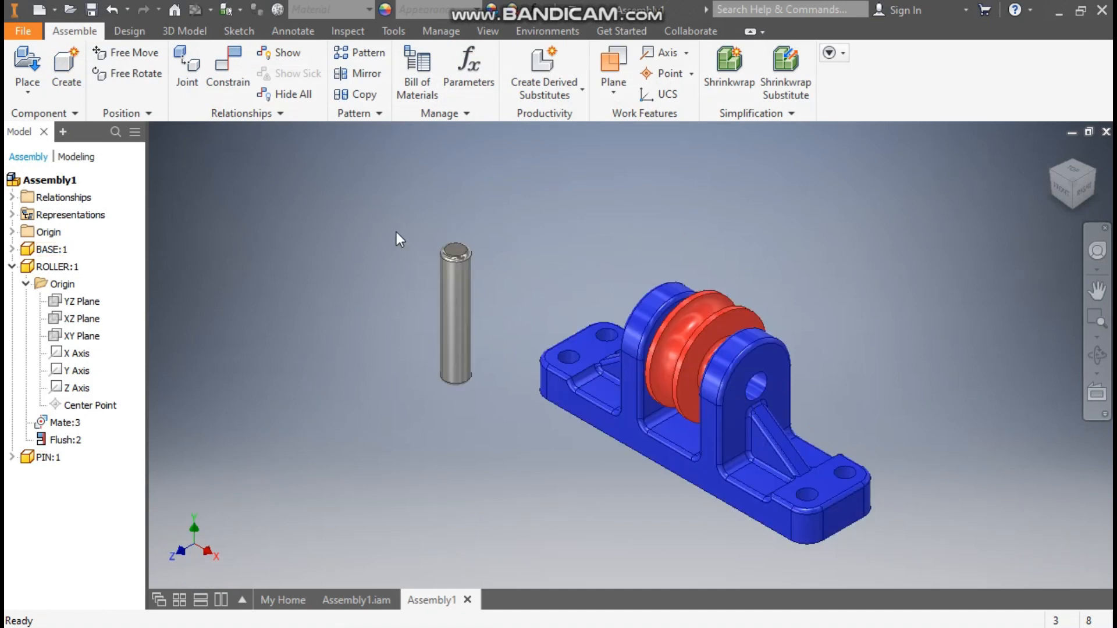
left_click(228, 69)
left_click(461, 346)
middle_click_drag(791, 417, 896, 420)
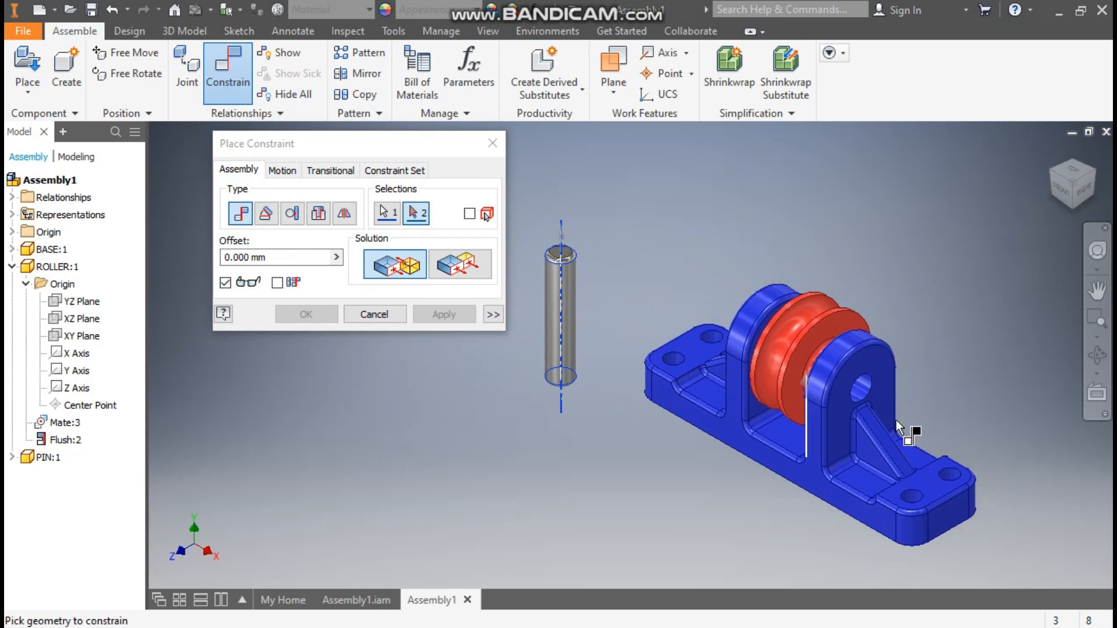
scroll(872, 401, "up", 1)
left_click(844, 365)
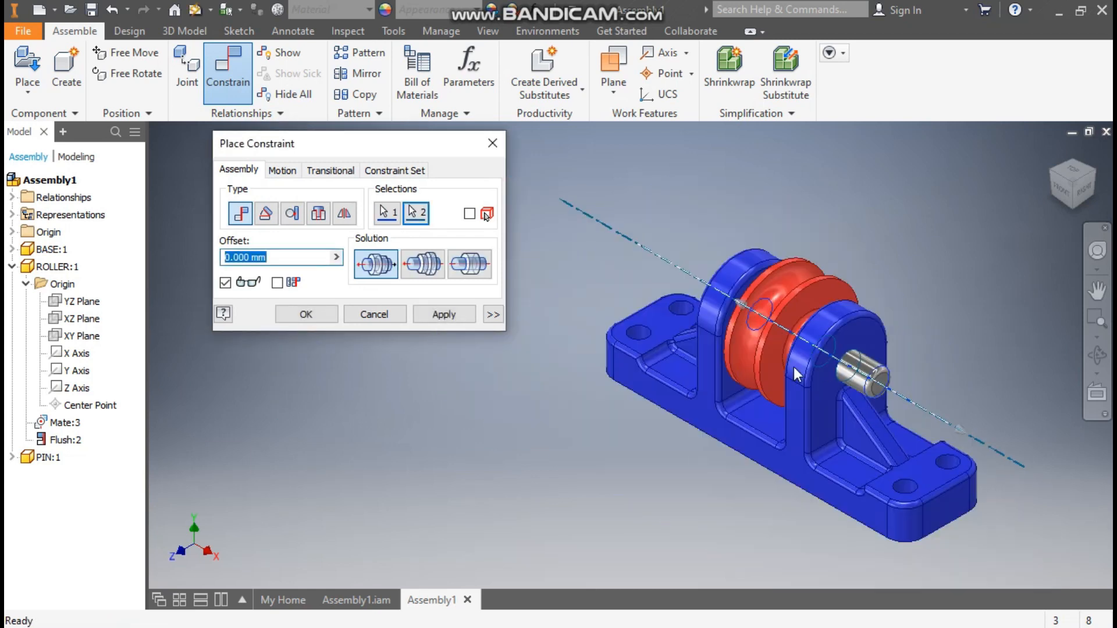
left_click(426, 272)
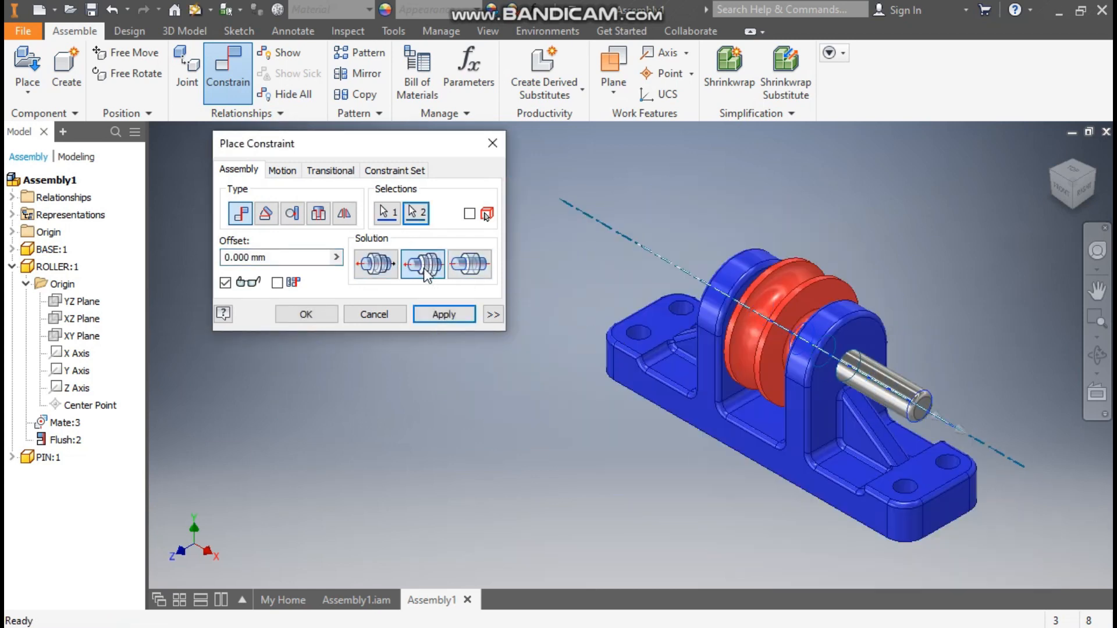
left_click(435, 314)
scroll(898, 413, "up", 3)
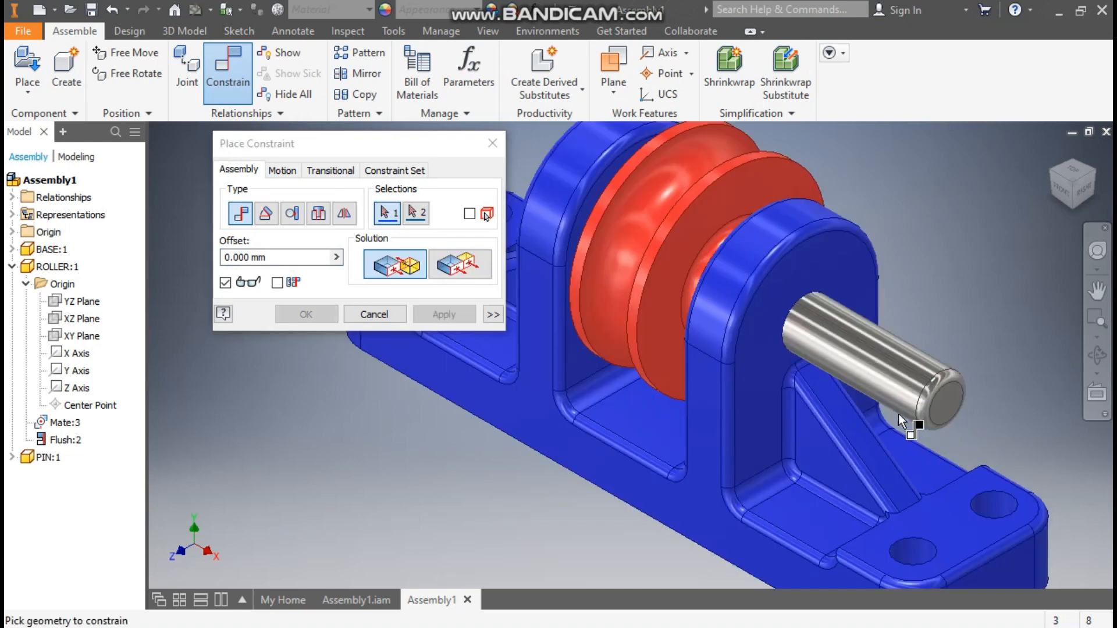
left_click(829, 260)
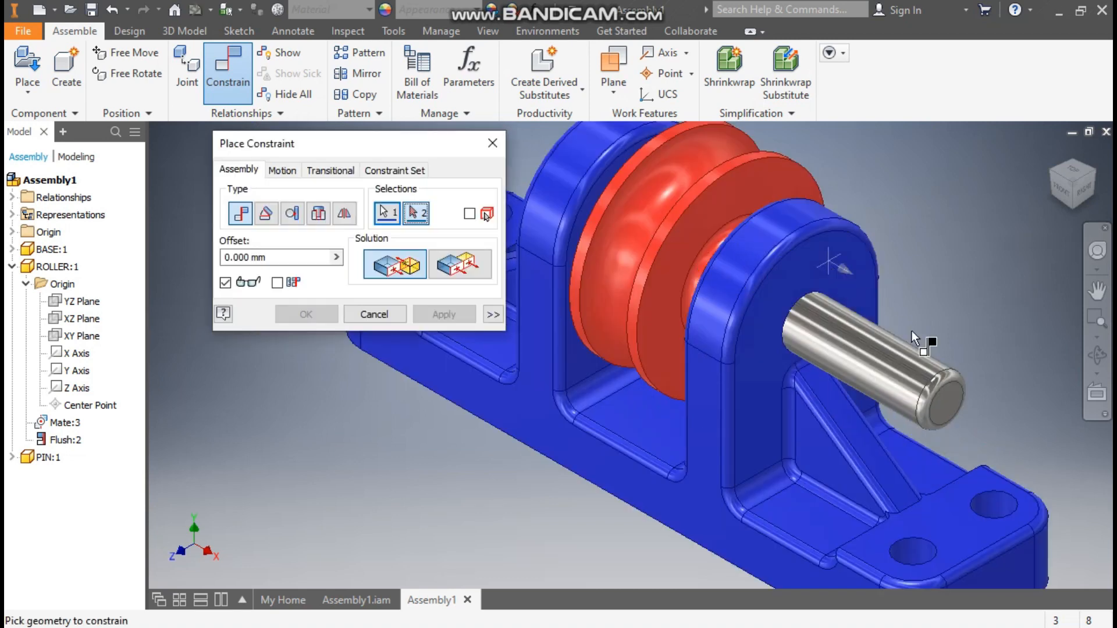
left_click(955, 396)
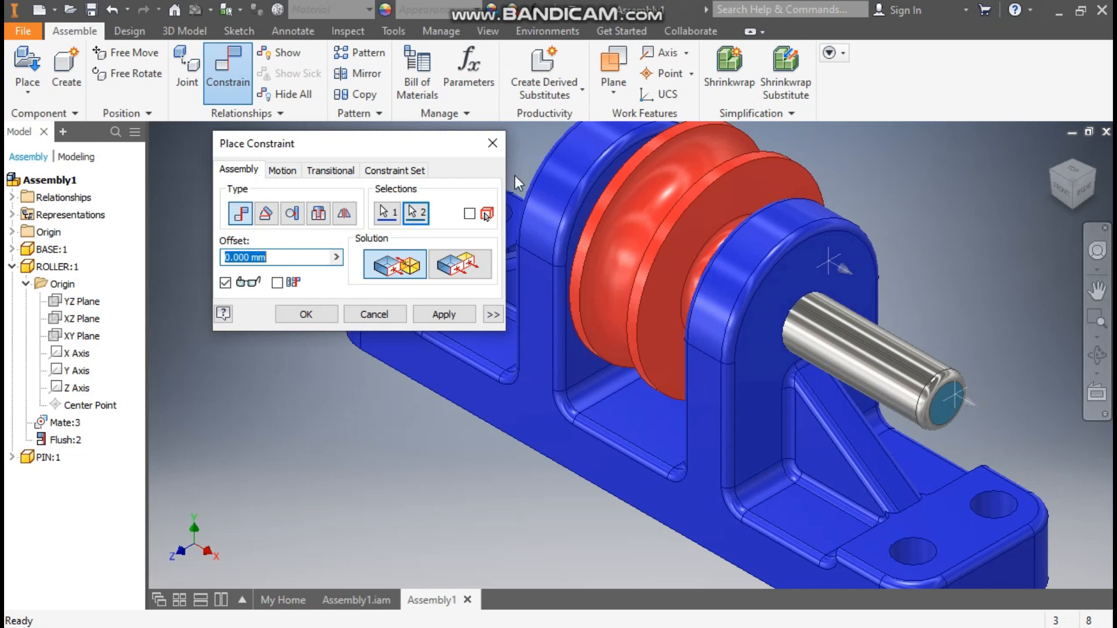
left_click(492, 144)
Step: Slide the pin along the hole axis until it is completely clear of the base
scroll(841, 338, "down", 5)
left_click_drag(731, 280, 951, 414)
key("F2")
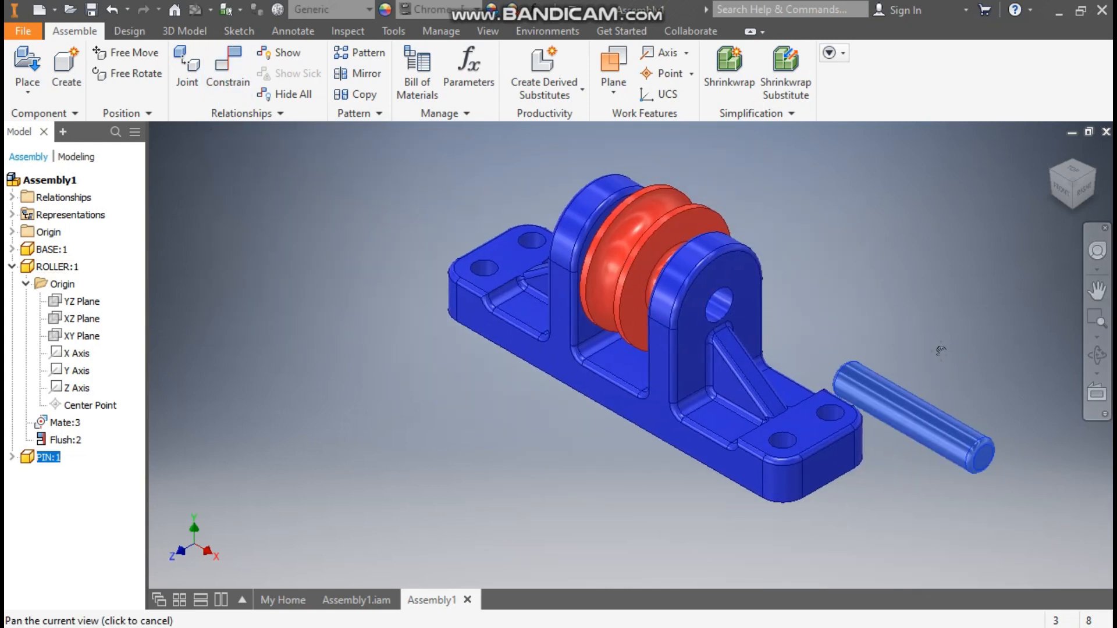
left_click_drag(940, 350, 854, 338)
key("Escape")
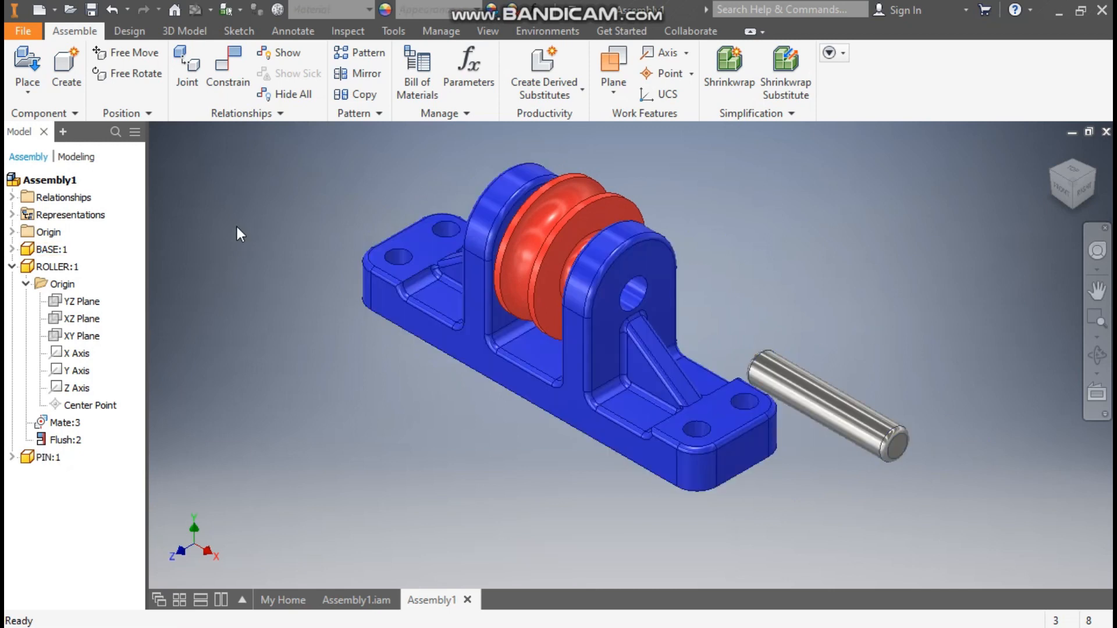
Step: Constrain the pin's XZ origin plane flush with the roller's YZ plane at 0 mm offset to centre the pin in the lugs
left_click(12, 457)
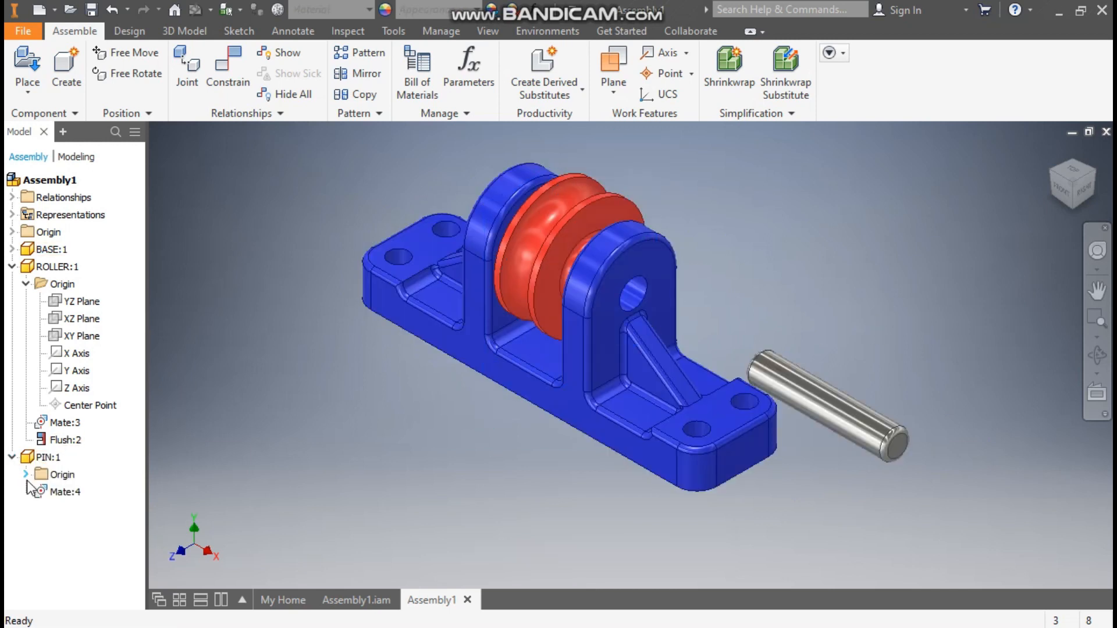
left_click(26, 475)
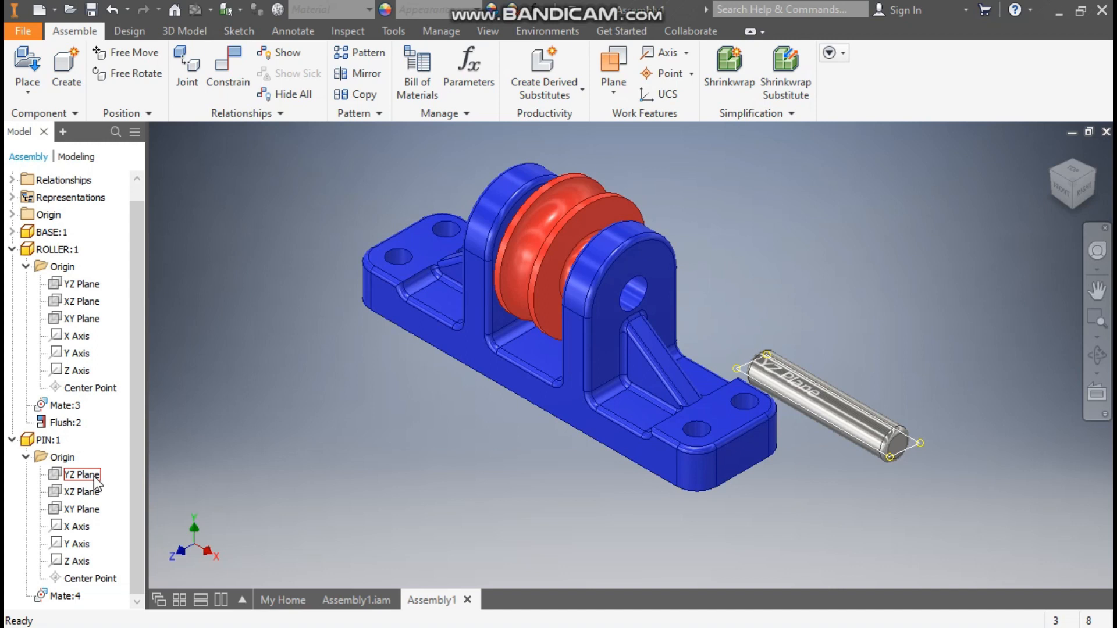
left_click(83, 493)
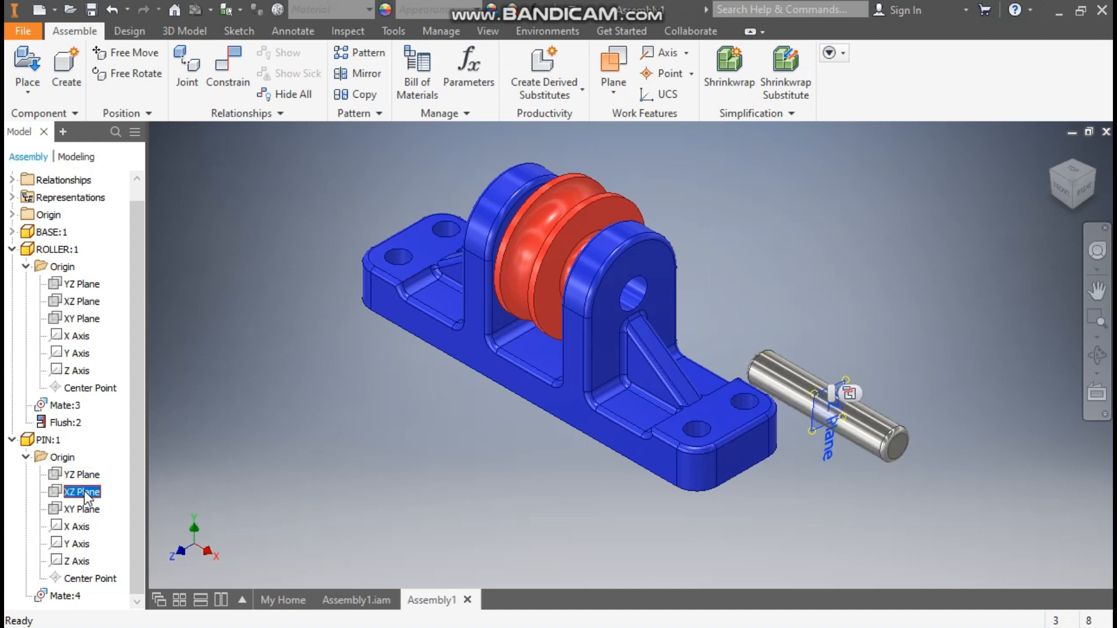
left_click(232, 78)
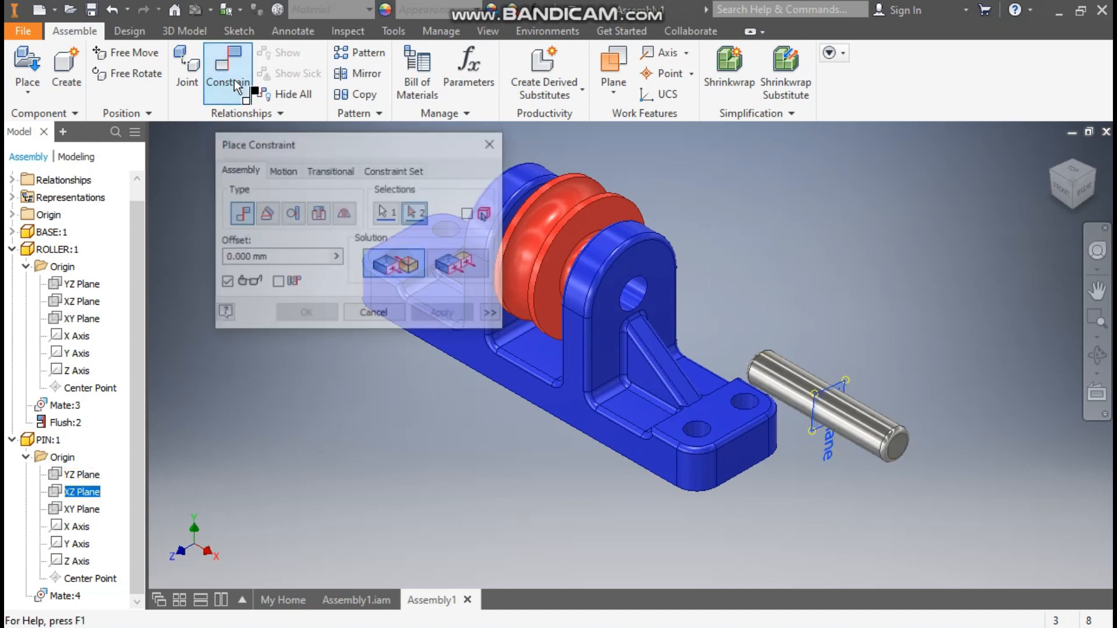
left_click(92, 289)
middle_click_drag(512, 492, 696, 487)
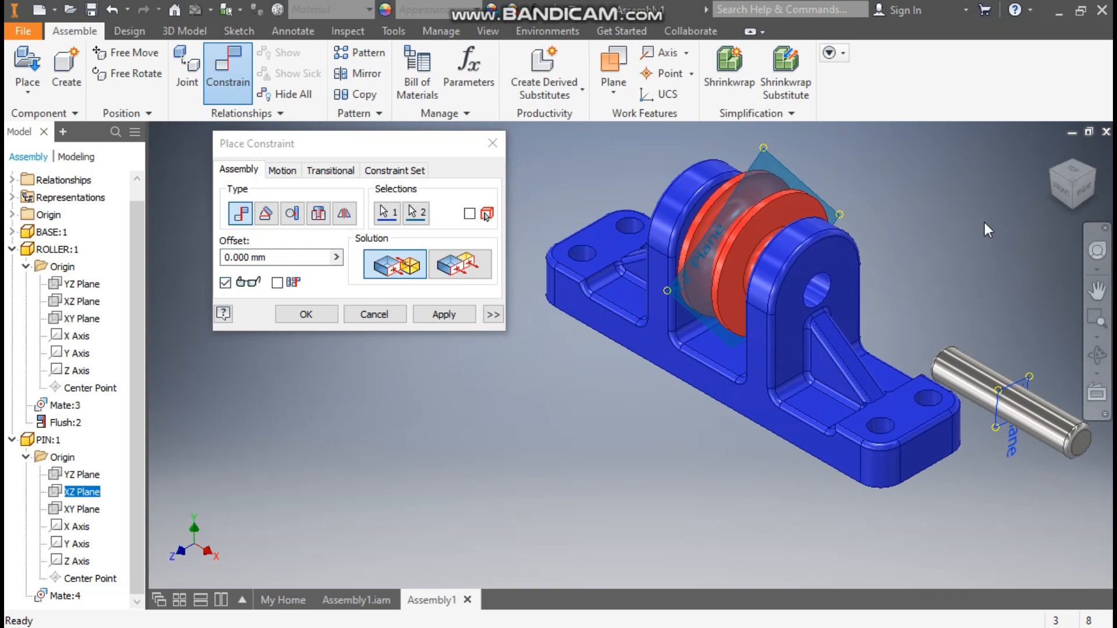
left_click(1063, 193)
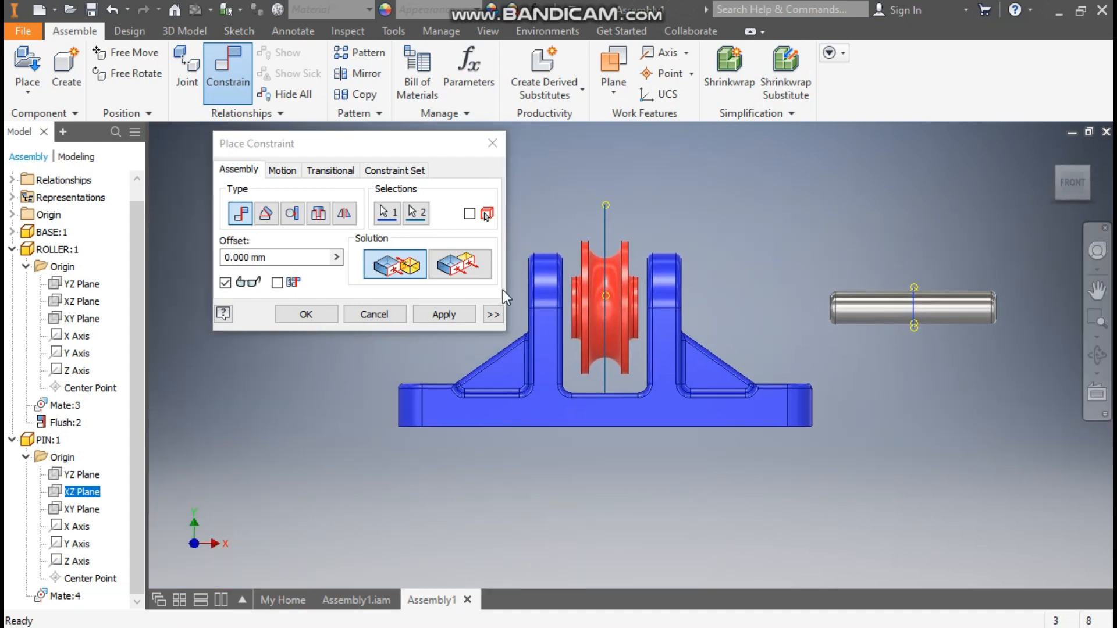
left_click(464, 267)
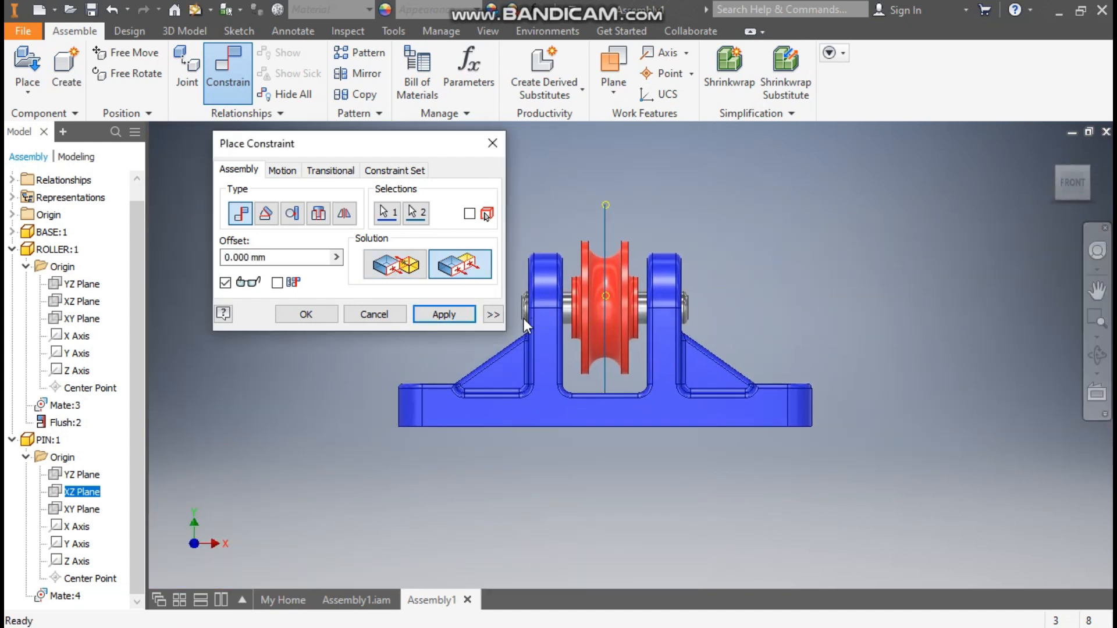
left_click(452, 317)
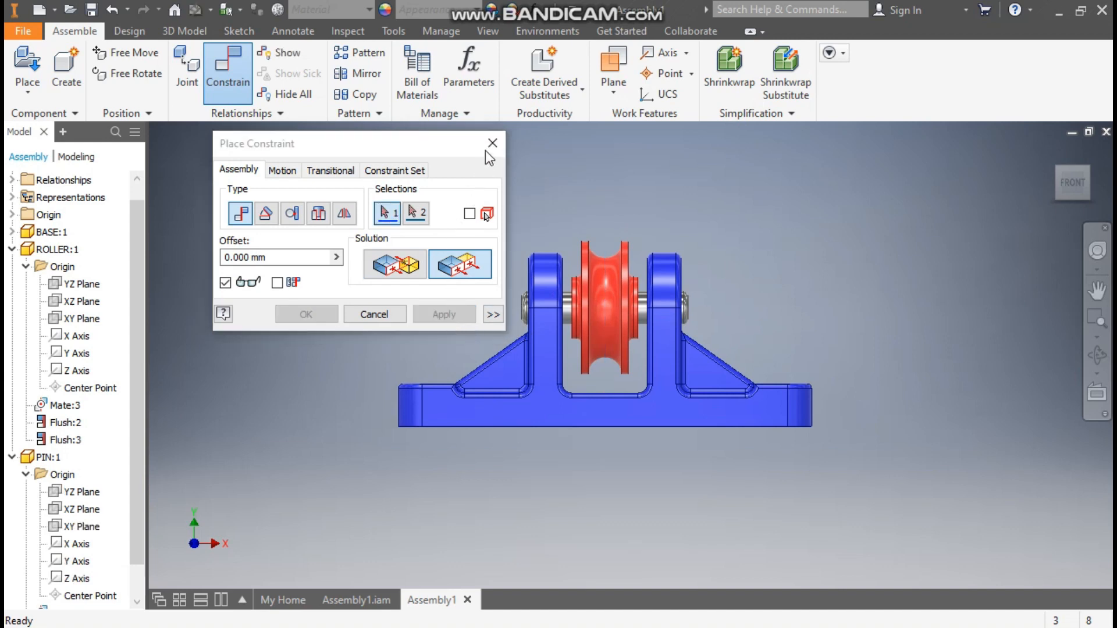
left_click(492, 143)
Step: Check the assembled base, roller and pin in the isometric view and test the roller's movement
left_click(1086, 168)
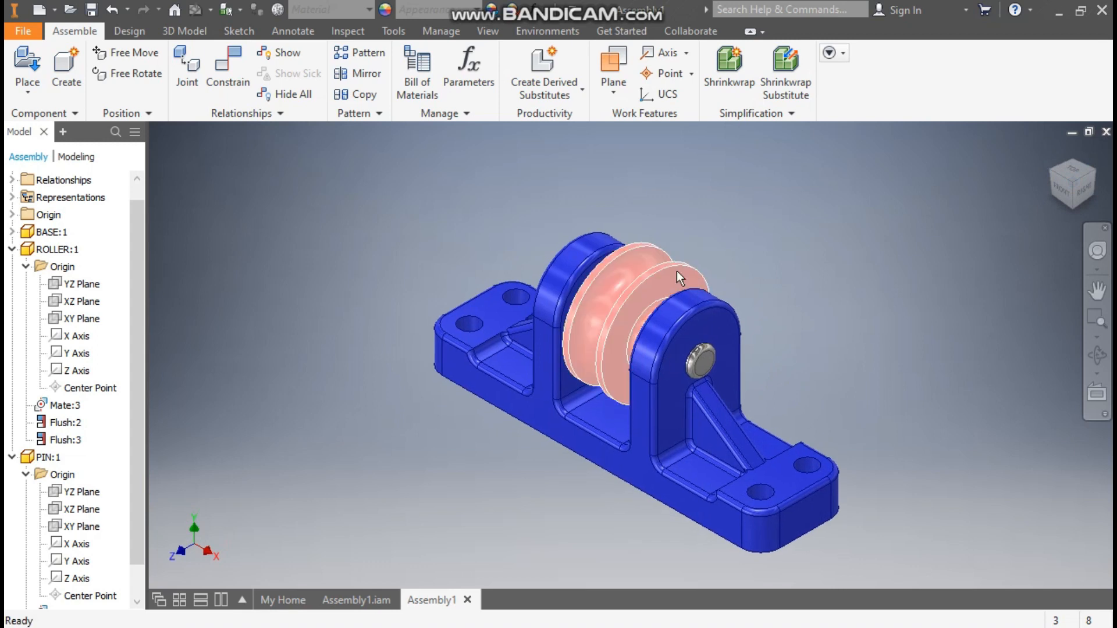
left_click(602, 302)
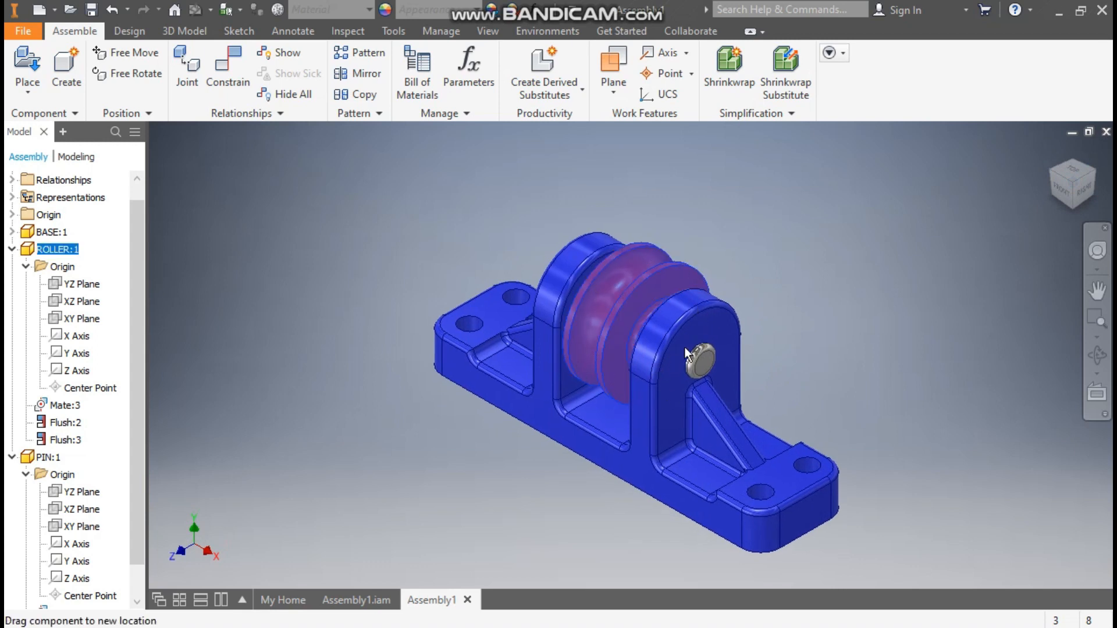
left_click(780, 261)
middle_click_drag(780, 341, 754, 328)
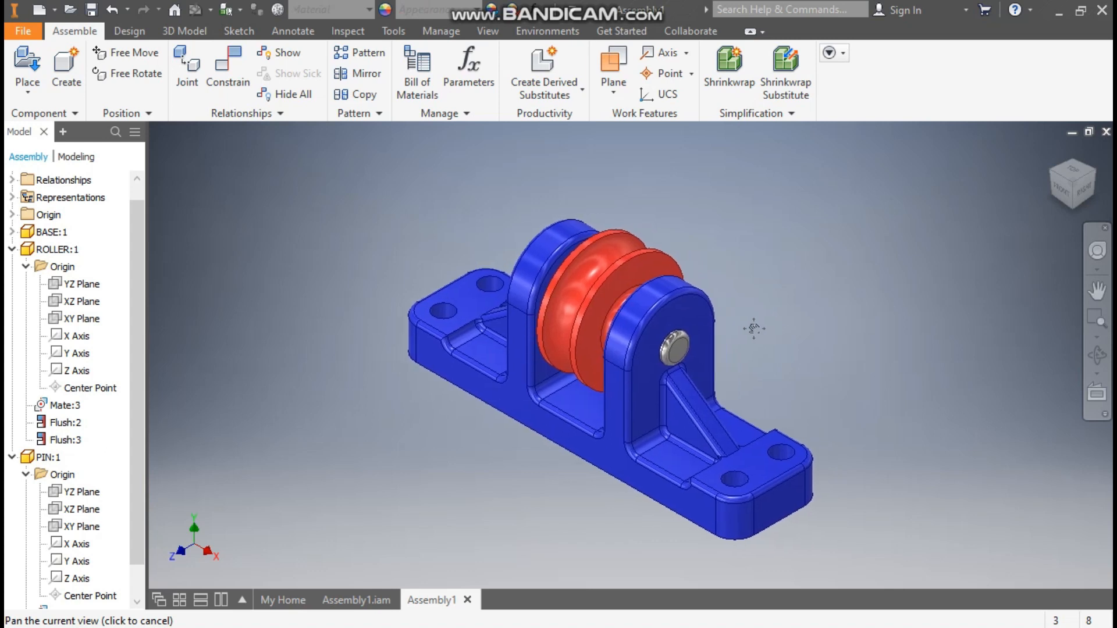